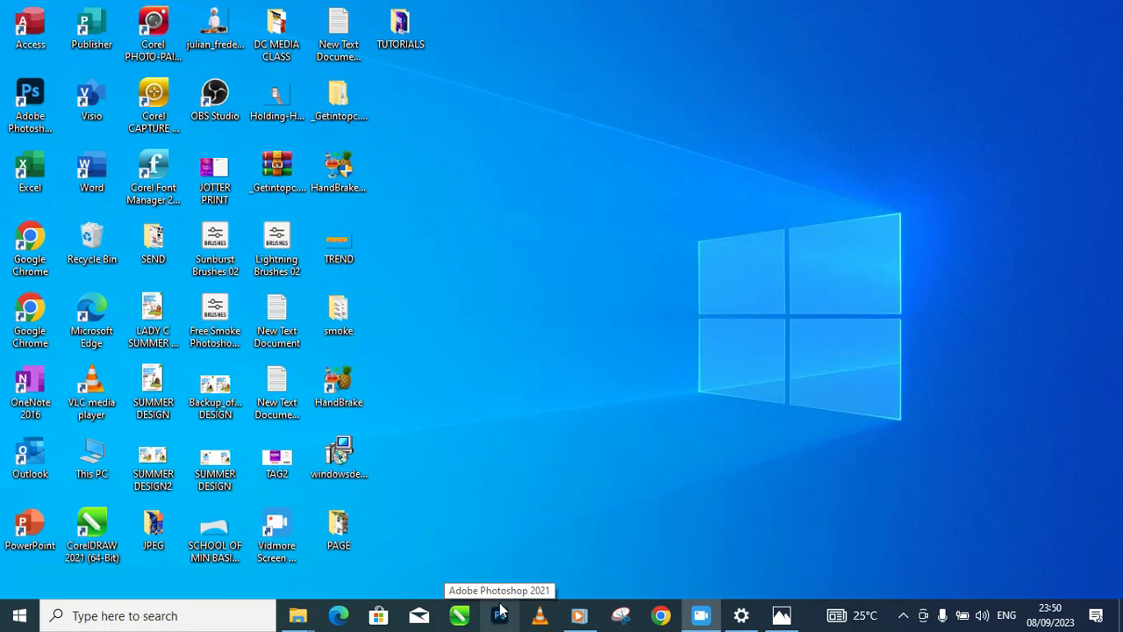
# Step: Launch Photoshop 2021 from the Windows taskbar
pyautogui.click(498, 618)
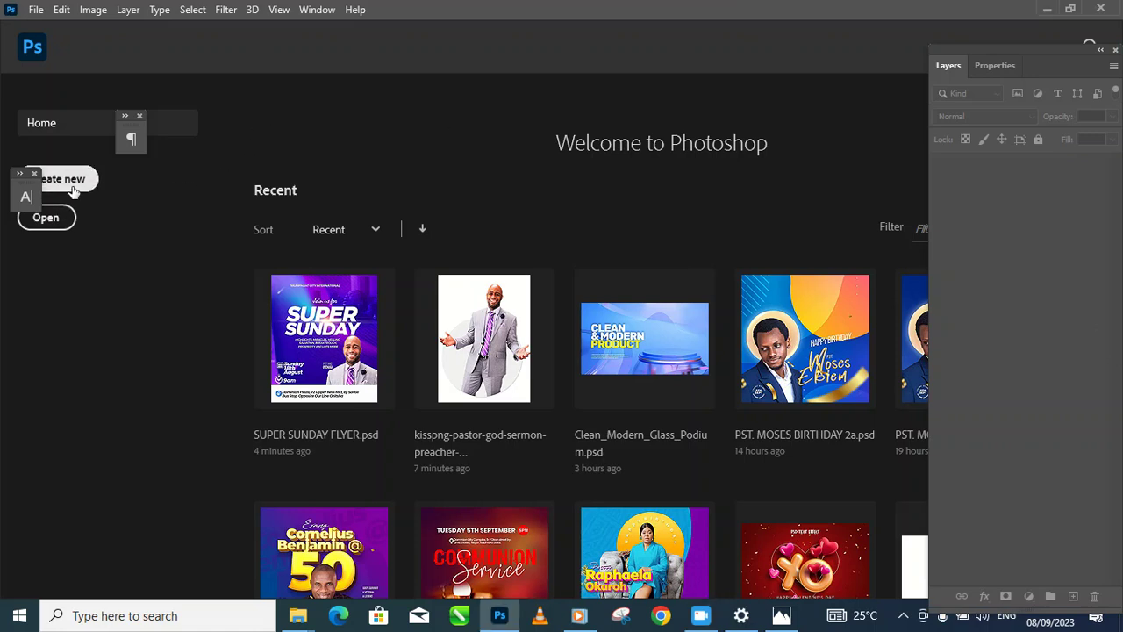
# Step: Create a new white 5 × 6 inch portrait document at 500 ppi and fit it in view
pyautogui.click(75, 191)
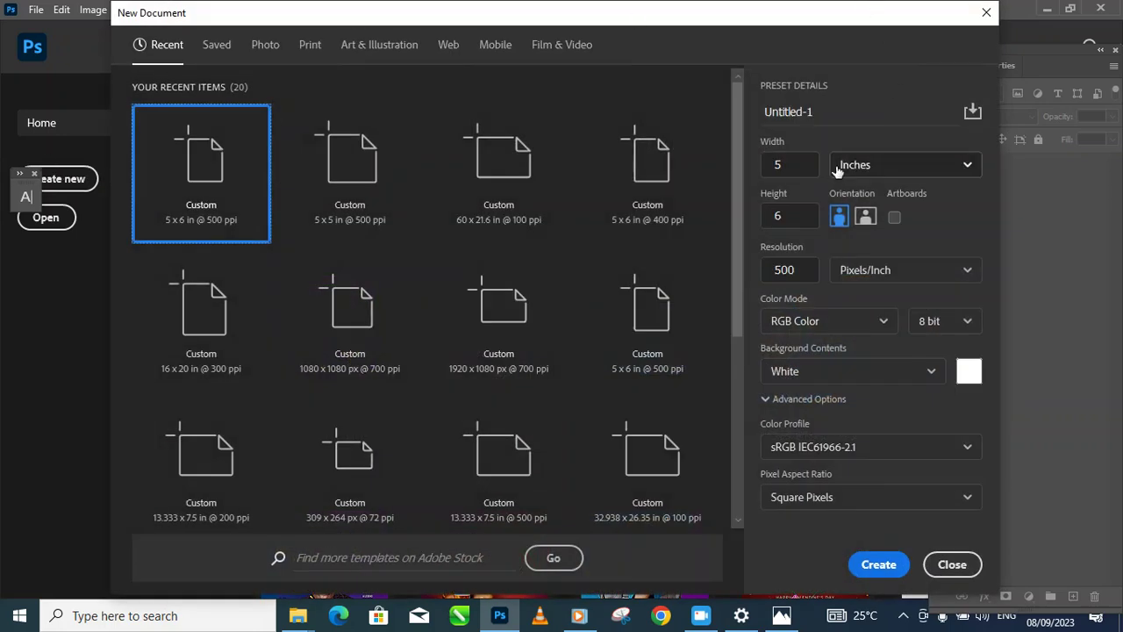
pyautogui.click(801, 171)
pyautogui.press('Tab')
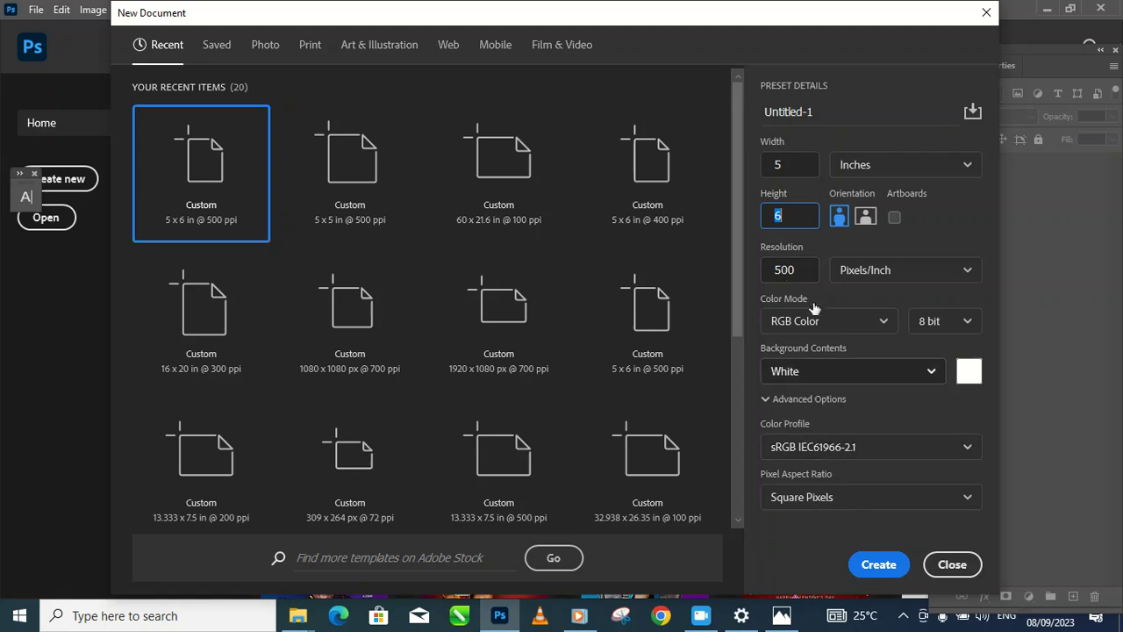
pyautogui.click(880, 564)
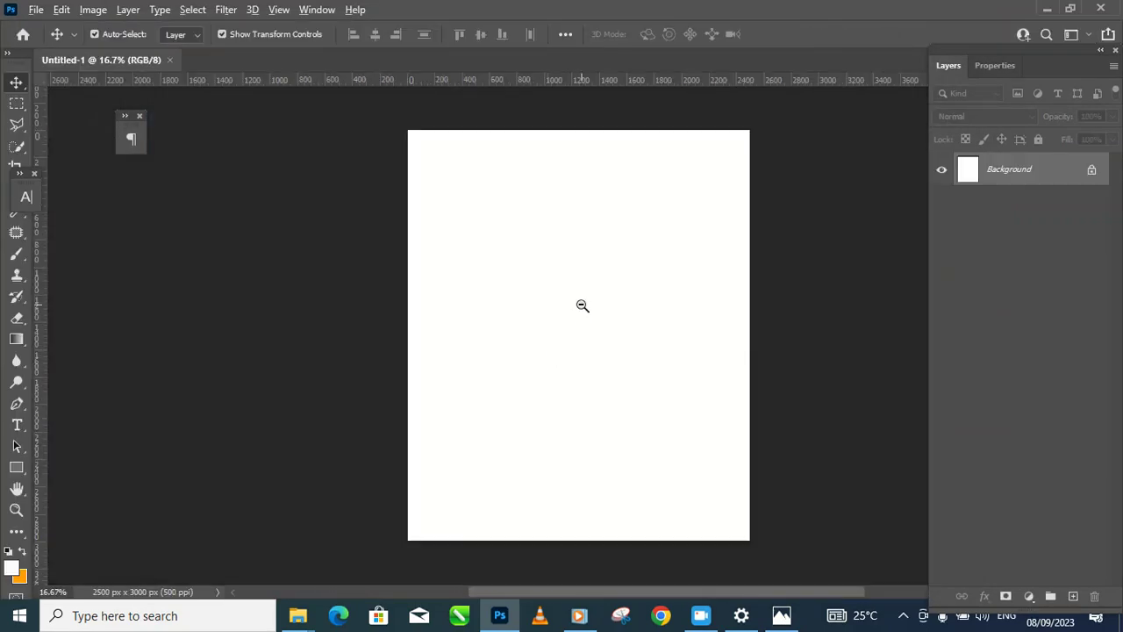
pyautogui.hotkey('ctrl', '-')
pyautogui.keyDown('ctrl'); pyautogui.click(576, 308); pyautogui.keyUp('ctrl')
pyautogui.moveTo(523, 408); pyautogui.dragTo(567, 380)
pyautogui.keyDown('alt'); pyautogui.click(526, 401); pyautogui.keyUp('alt')
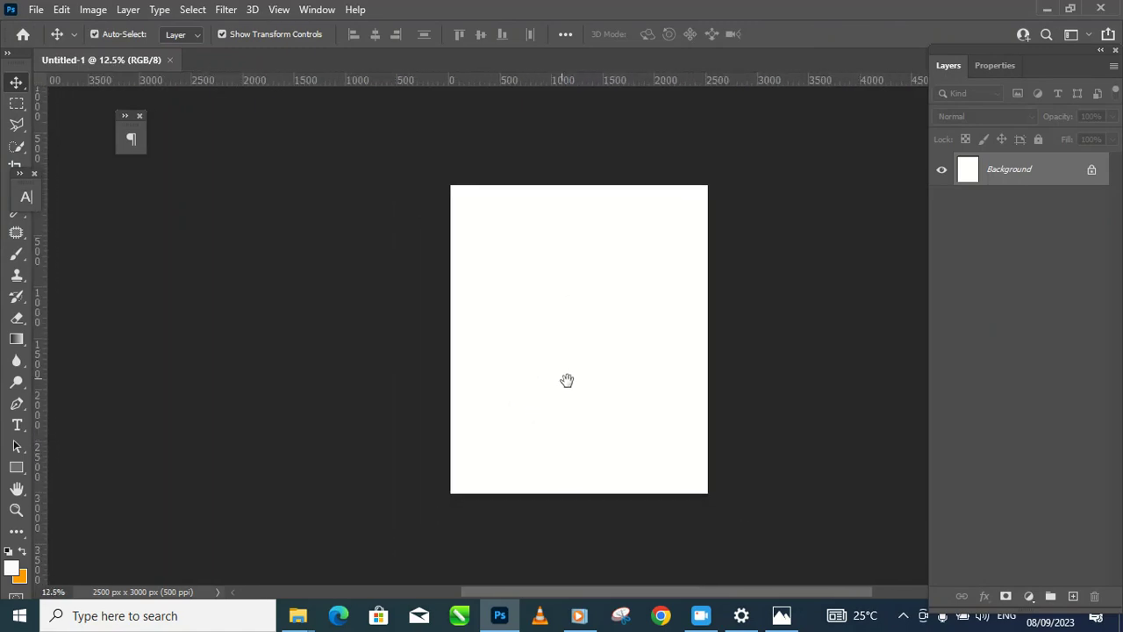
pyautogui.keyDown('ctrl'); pyautogui.click(572, 381); pyautogui.keyUp('ctrl')
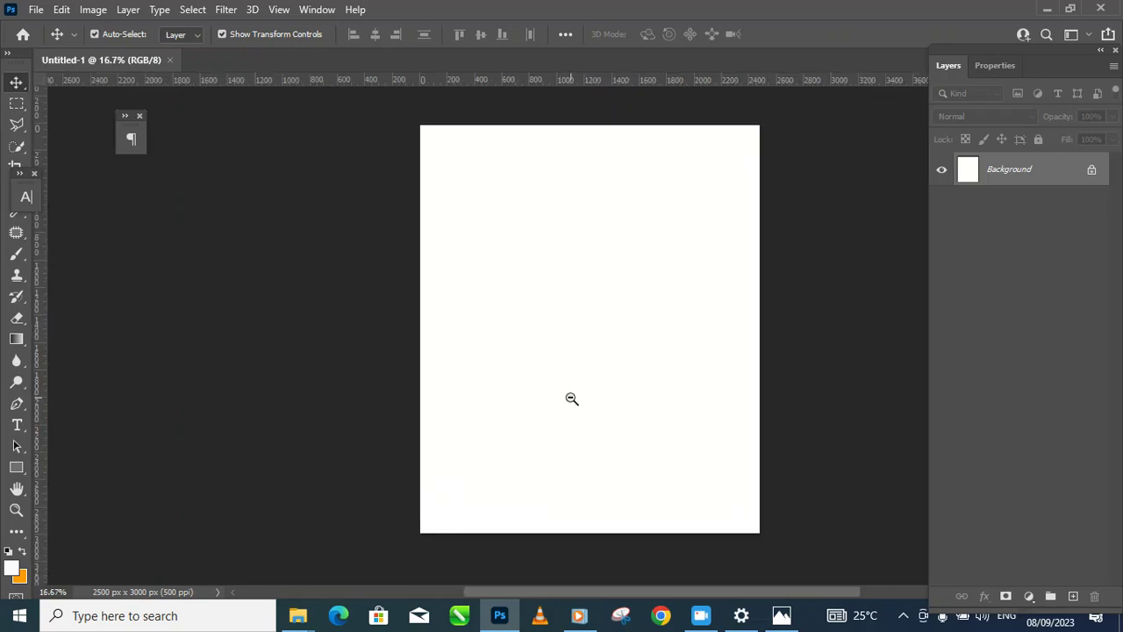
pyautogui.keyDown('alt'); pyautogui.click(571, 399); pyautogui.keyUp('alt')
pyautogui.keyDown('ctrl'); pyautogui.click(559, 393); pyautogui.keyUp('ctrl')
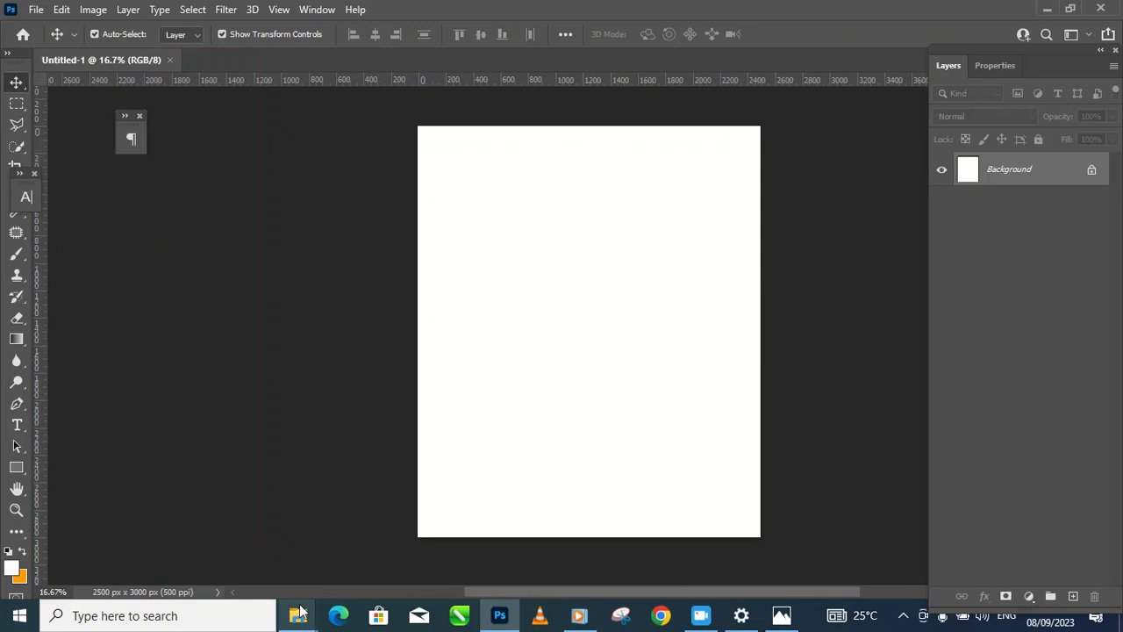
# Step: Drag the techno background image 6128661 from the flyer folder onto the page
pyautogui.moveTo(297, 625)
pyautogui.click(567, 583)
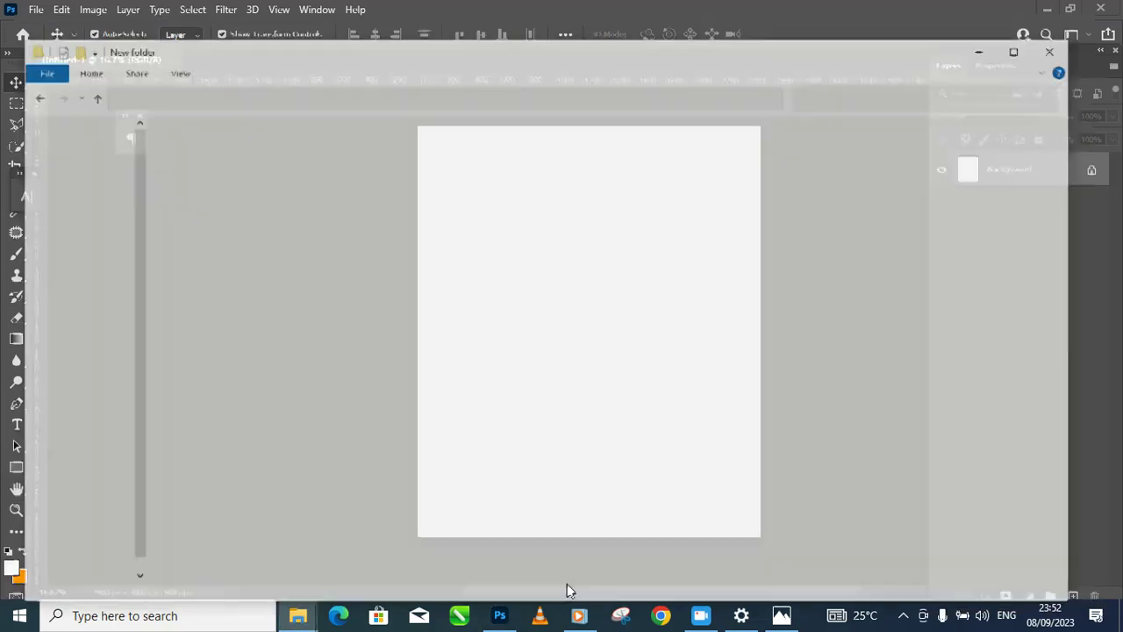
pyautogui.click(279, 273)
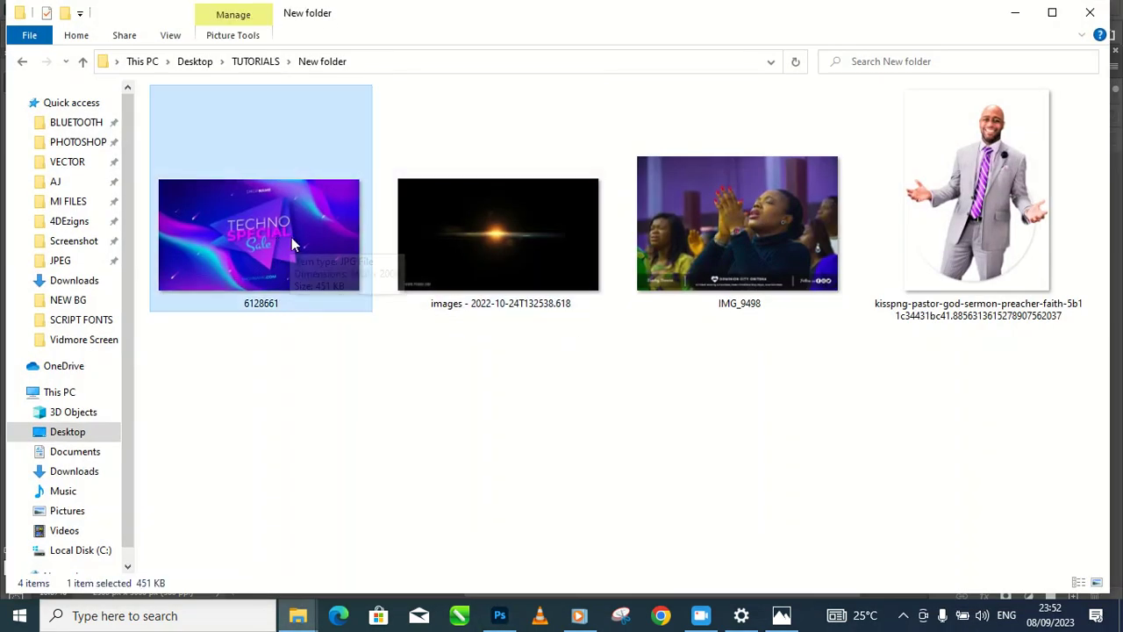
pyautogui.moveTo(281, 233); pyautogui.dragTo(536, 383)
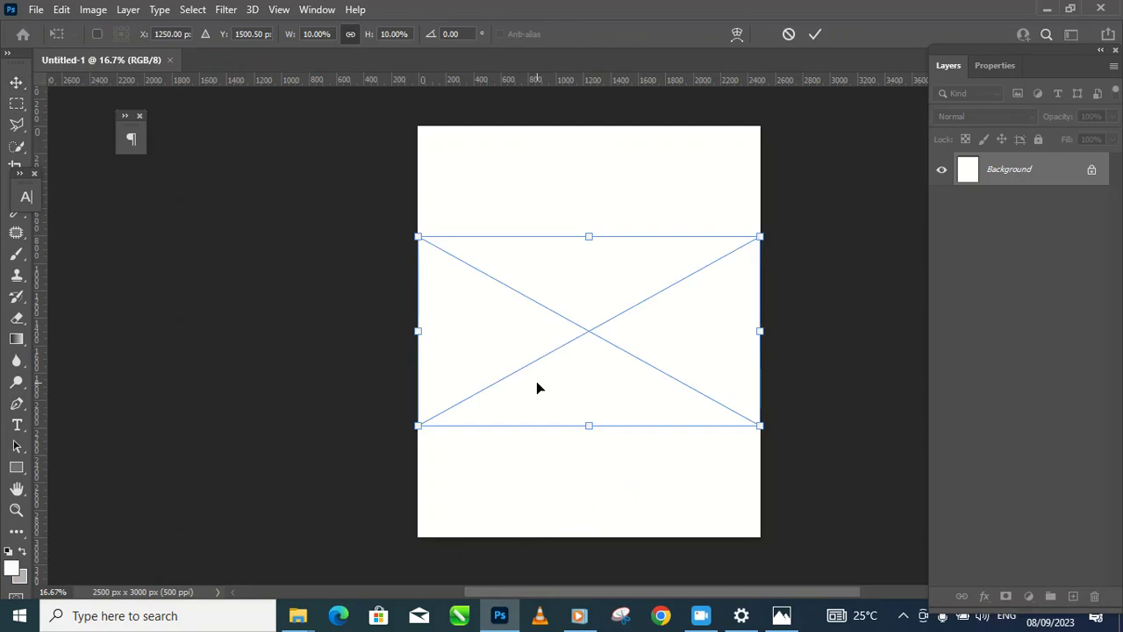
# Step: Enlarge and shift the 6128661 image until it covers the whole page
pyautogui.moveTo(414, 428); pyautogui.dragTo(162, 514)
pyautogui.moveTo(186, 236); pyautogui.dragTo(93, 143)
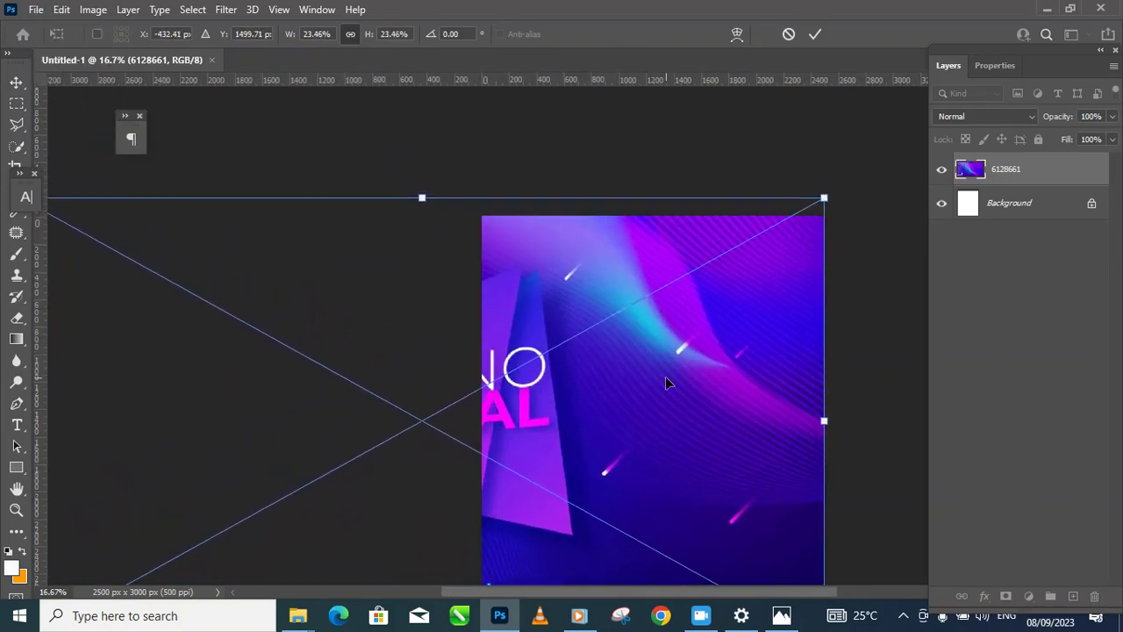
pyautogui.scroll(-1, 682, 396)
pyautogui.moveTo(682, 396); pyautogui.dragTo(669, 296)
pyautogui.moveTo(184, 464); pyautogui.dragTo(98, 471)
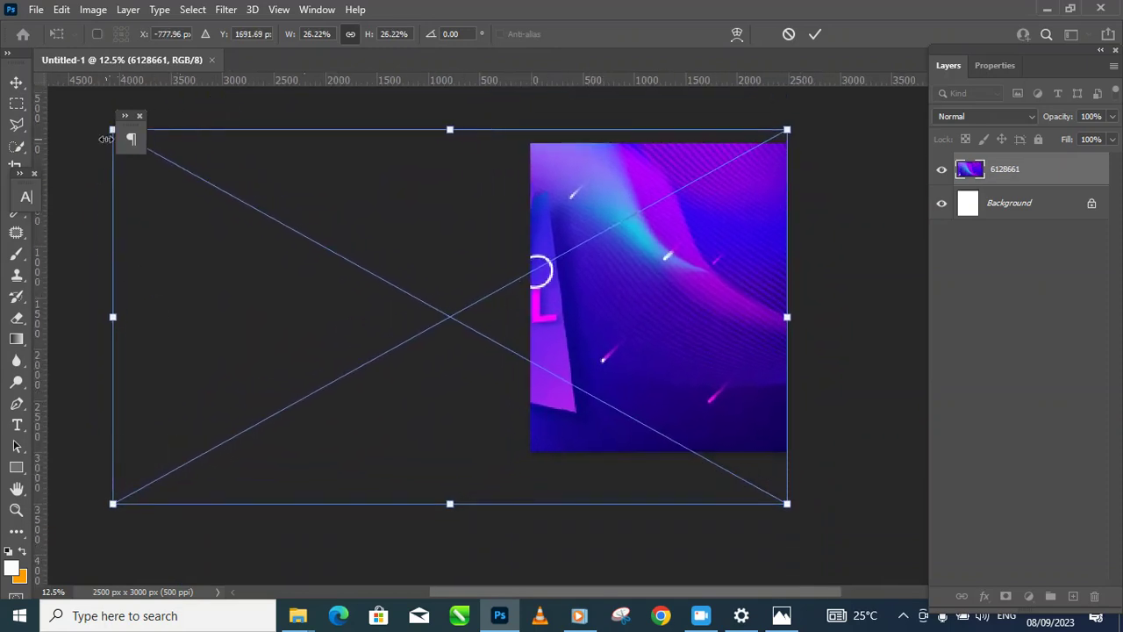
pyautogui.moveTo(107, 138); pyautogui.dragTo(63, 114)
pyautogui.moveTo(585, 341); pyautogui.dragTo(633, 402)
pyautogui.moveTo(114, 172); pyautogui.dragTo(90, 140)
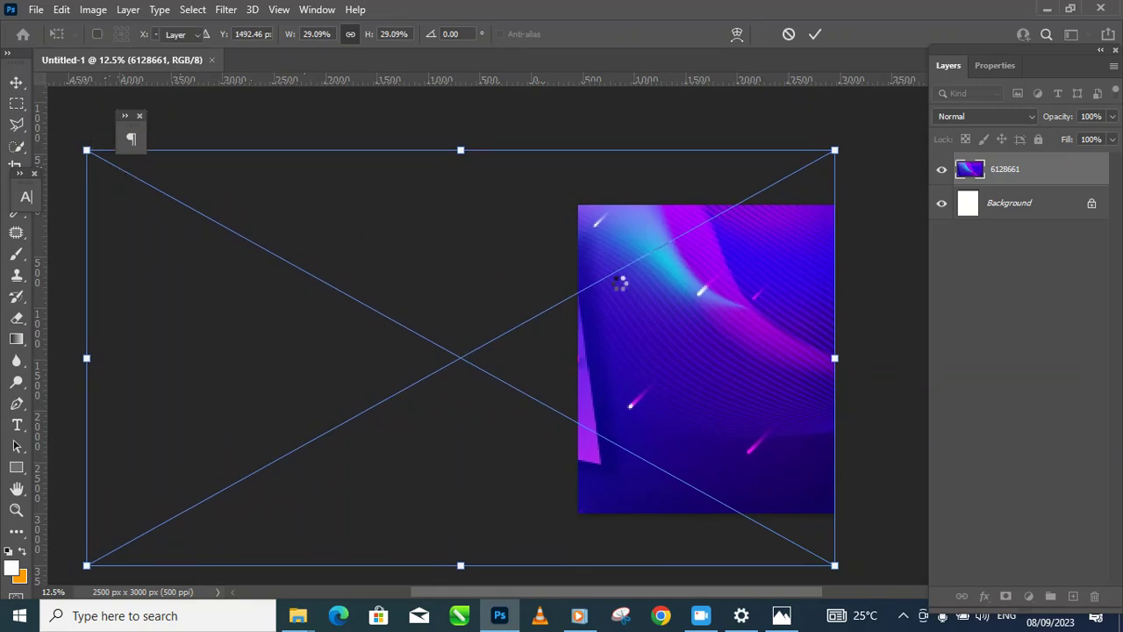
pyautogui.moveTo(702, 313); pyautogui.dragTo(617, 270)
pyautogui.keyDown('ctrl'); pyautogui.click(662, 281); pyautogui.keyUp('ctrl')
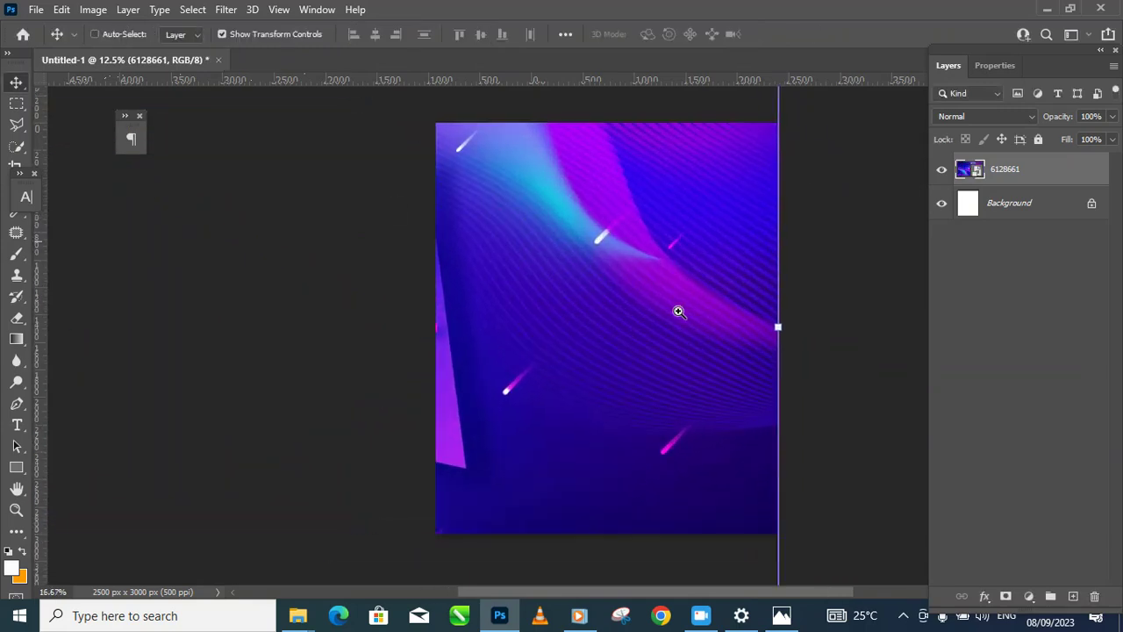
# Step: Rasterize the 6128661 layer and nudge the background slightly right
pyautogui.rightClick(1062, 182)
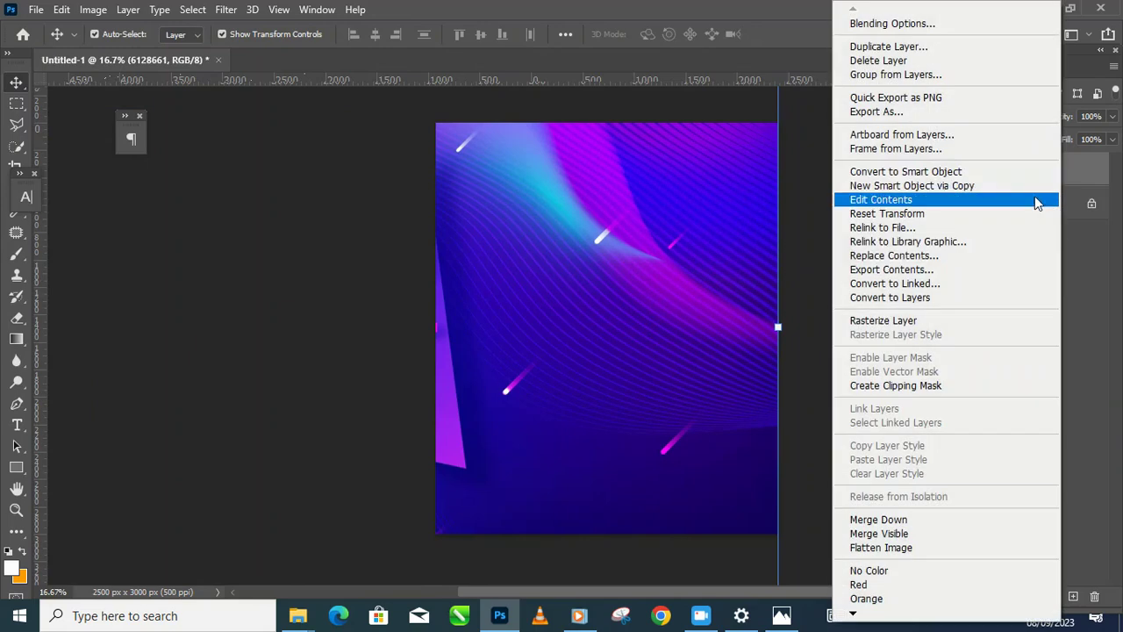
pyautogui.click(936, 322)
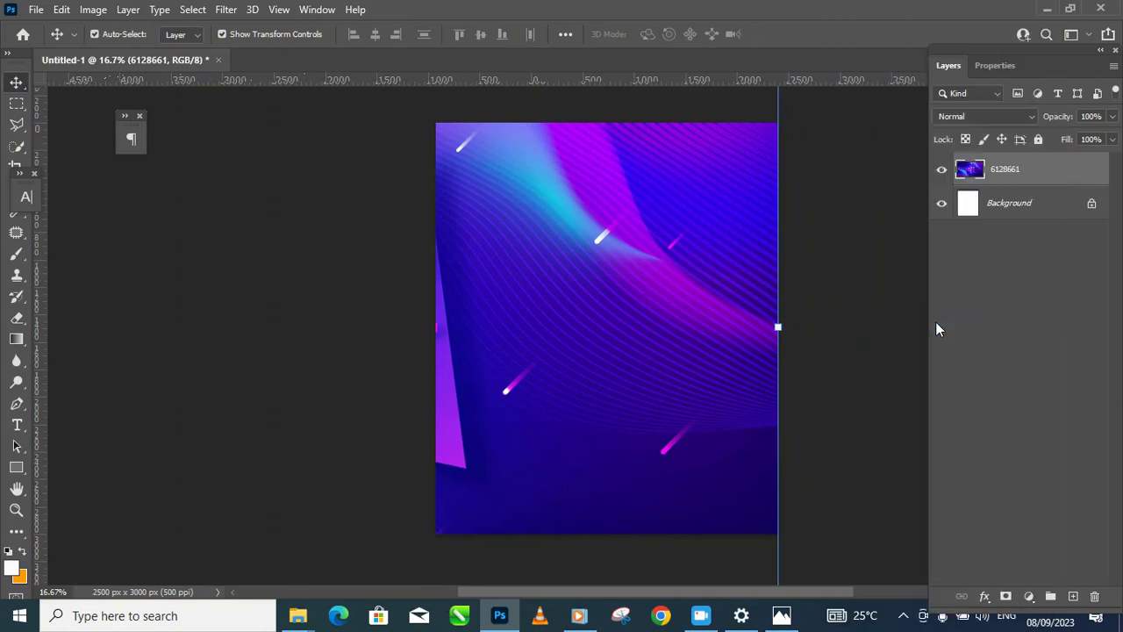
pyautogui.click(843, 431)
pyautogui.moveTo(735, 408); pyautogui.dragTo(679, 321)
pyautogui.click(843, 402)
pyautogui.press('space')
pyautogui.keyDown('alt'); pyautogui.click(698, 387); pyautogui.keyUp('alt')
pyautogui.keyDown('ctrl'); pyautogui.click(680, 293); pyautogui.keyUp('ctrl')
pyautogui.moveTo(683, 279); pyautogui.dragTo(681, 289)
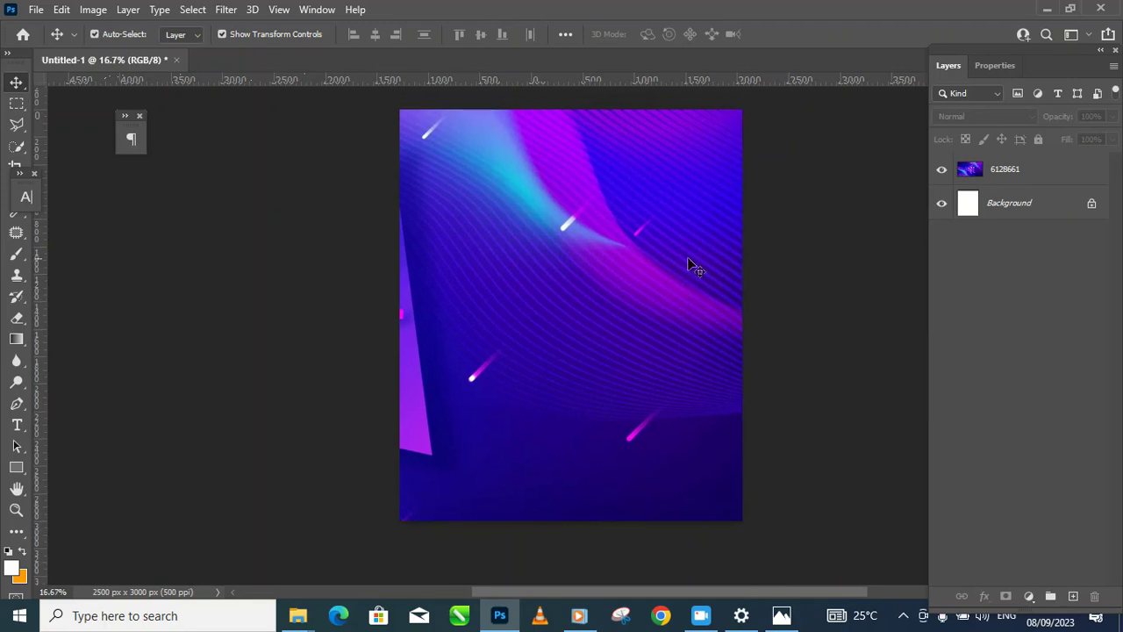
pyautogui.click(681, 295)
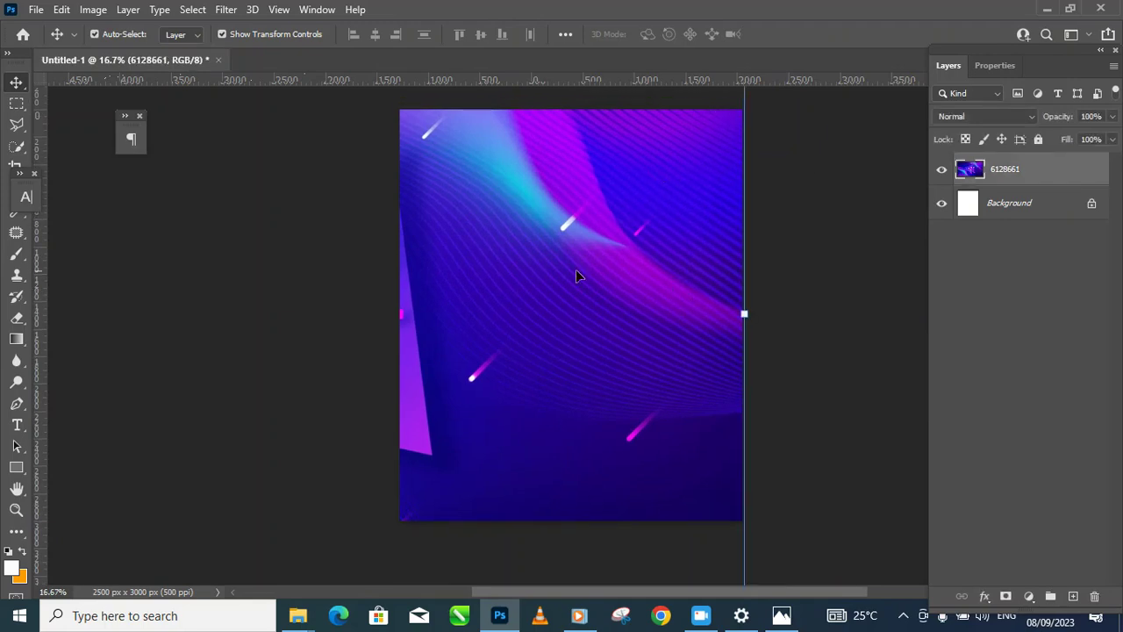
# Step: Place the worship photo IMG_9498 at the top of the page, slightly shrunk
pyautogui.moveTo(297, 615)
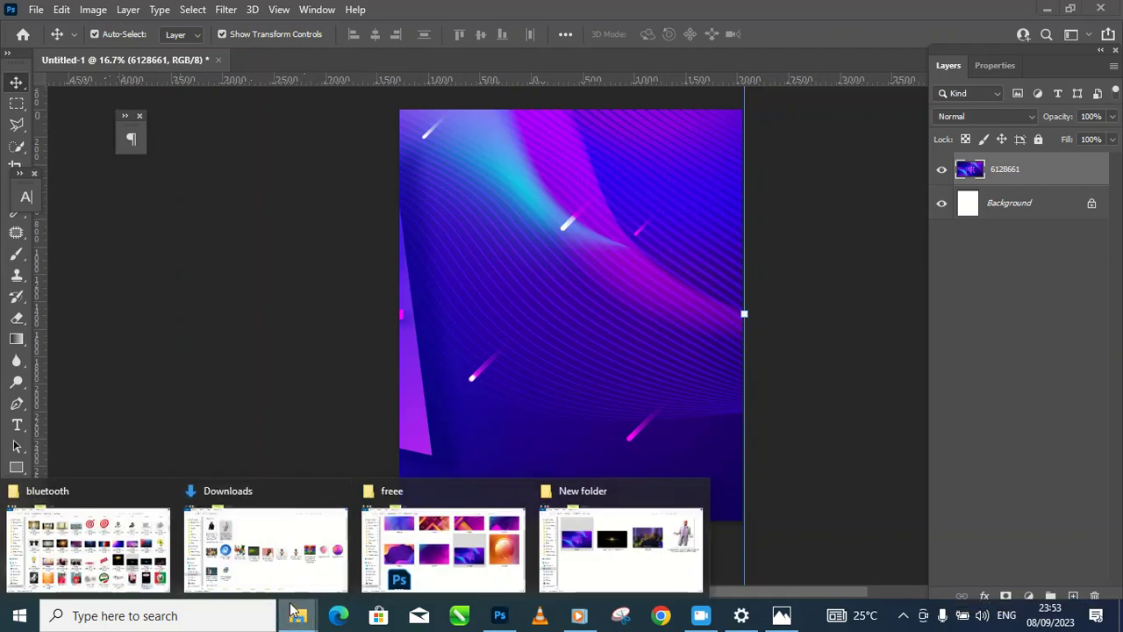
pyautogui.click(633, 520)
pyautogui.click(762, 220)
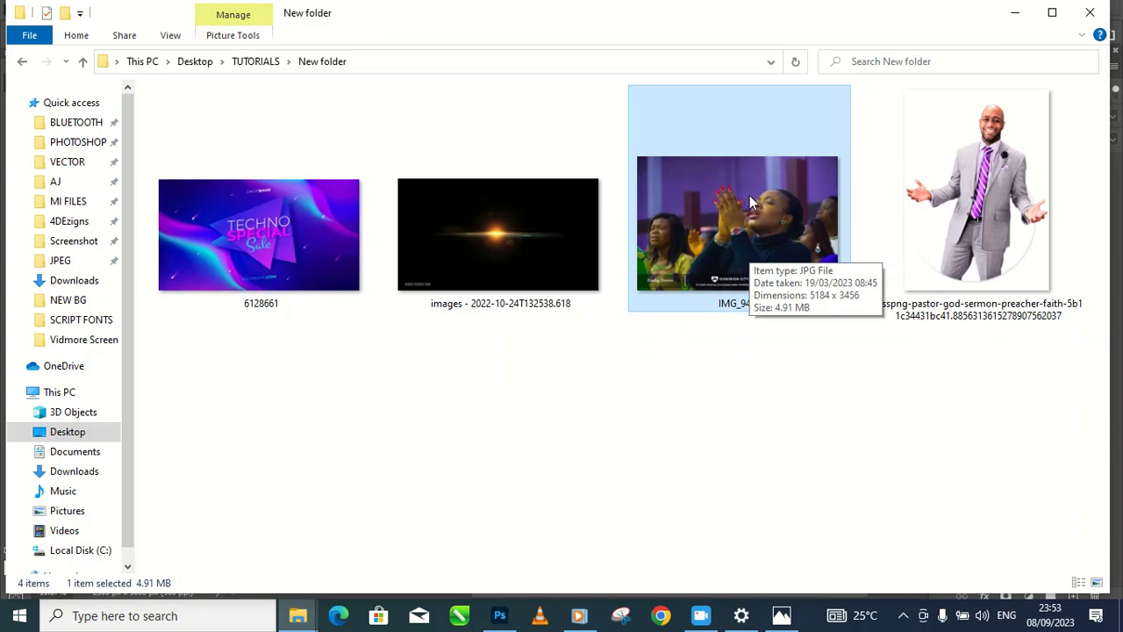
pyautogui.moveTo(746, 203); pyautogui.dragTo(575, 373)
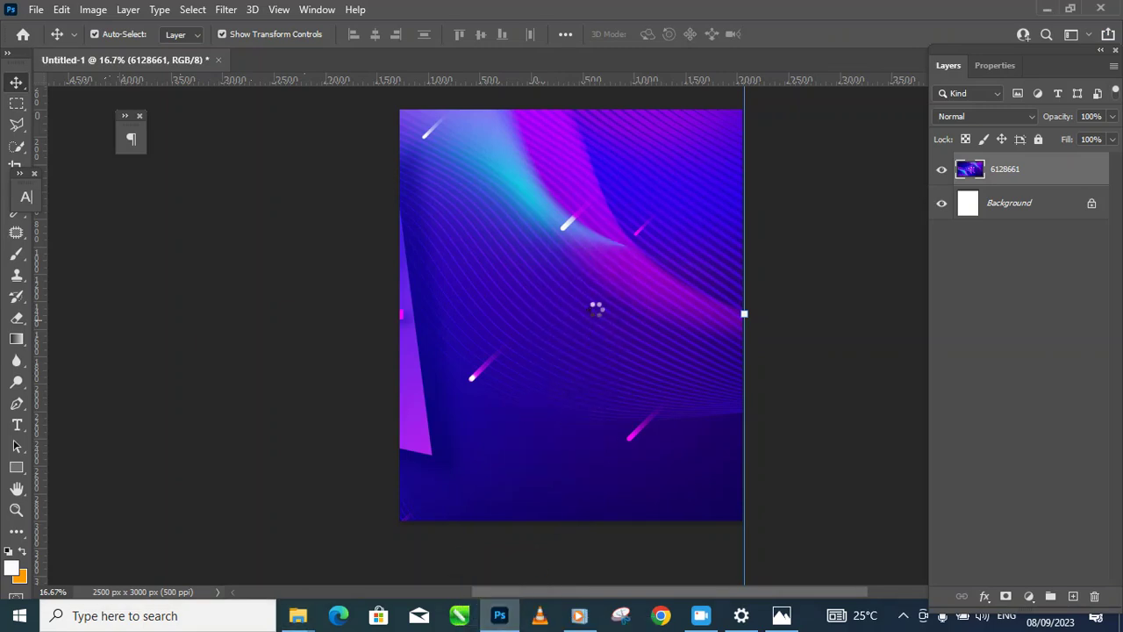
pyautogui.moveTo(604, 292); pyautogui.dragTo(606, 227)
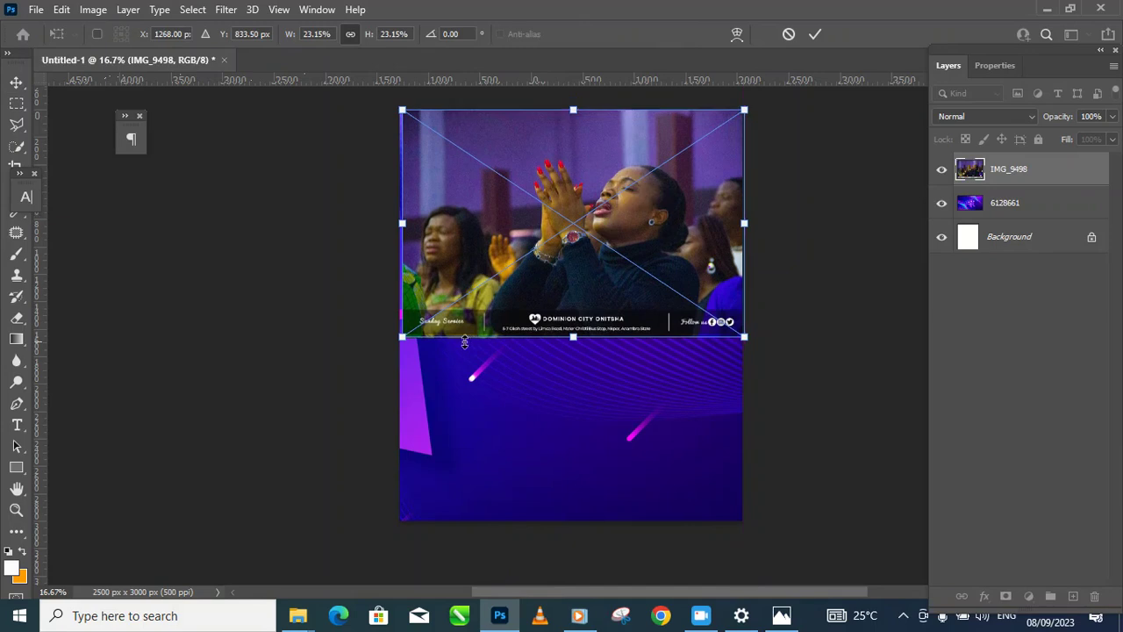
pyautogui.moveTo(406, 345); pyautogui.dragTo(436, 326)
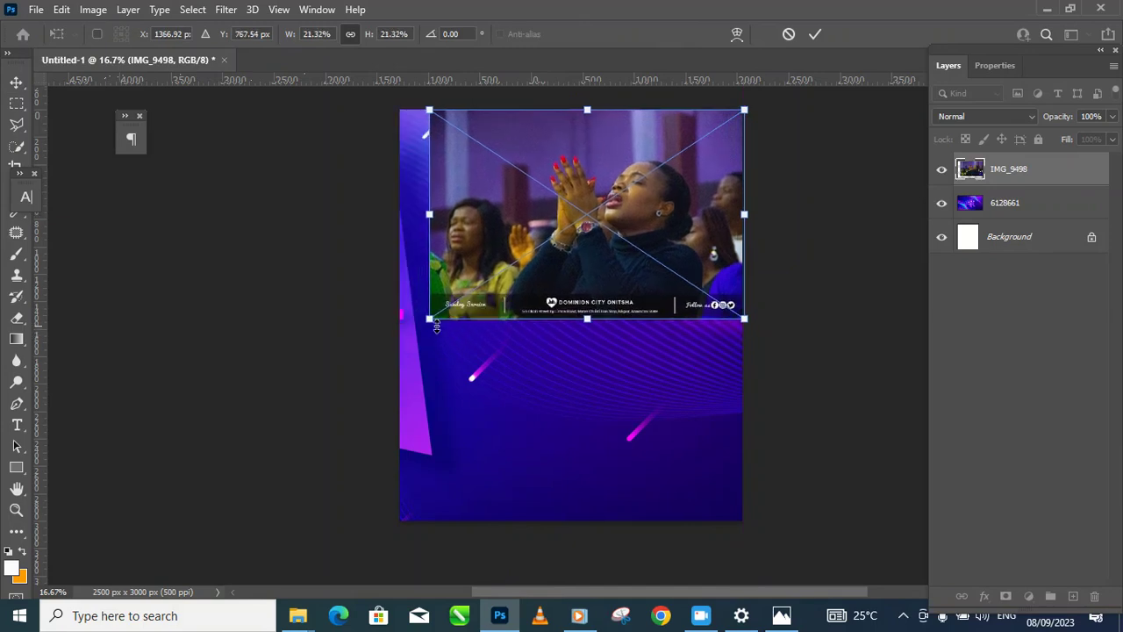
pyautogui.press('Return')
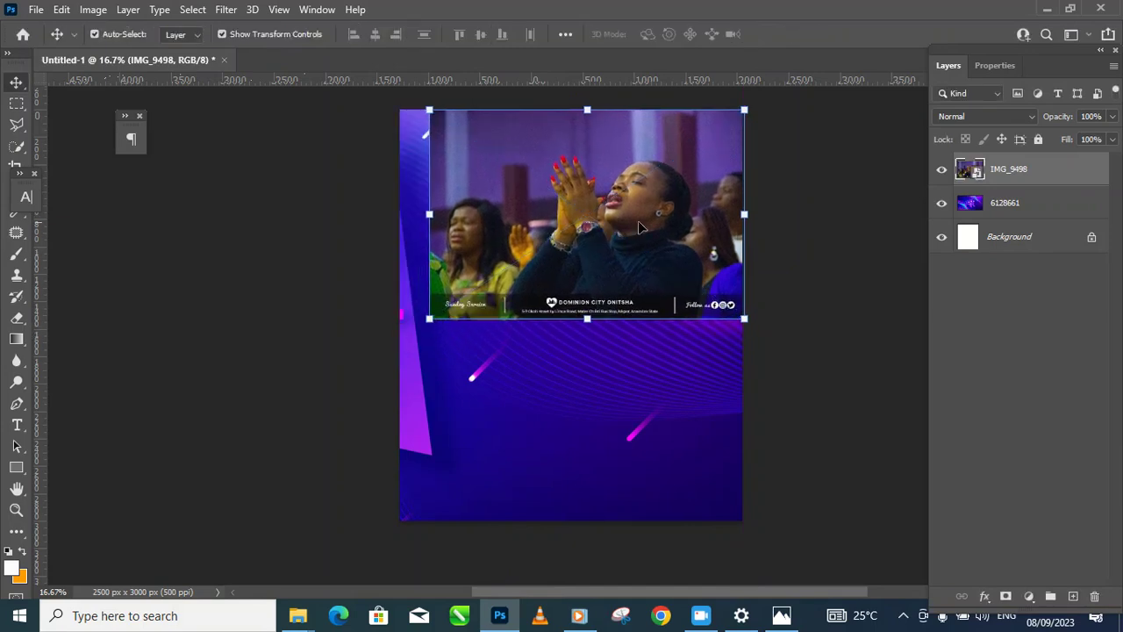
# Step: Rasterize the IMG_9498 photo layer
pyautogui.rightClick(1081, 182)
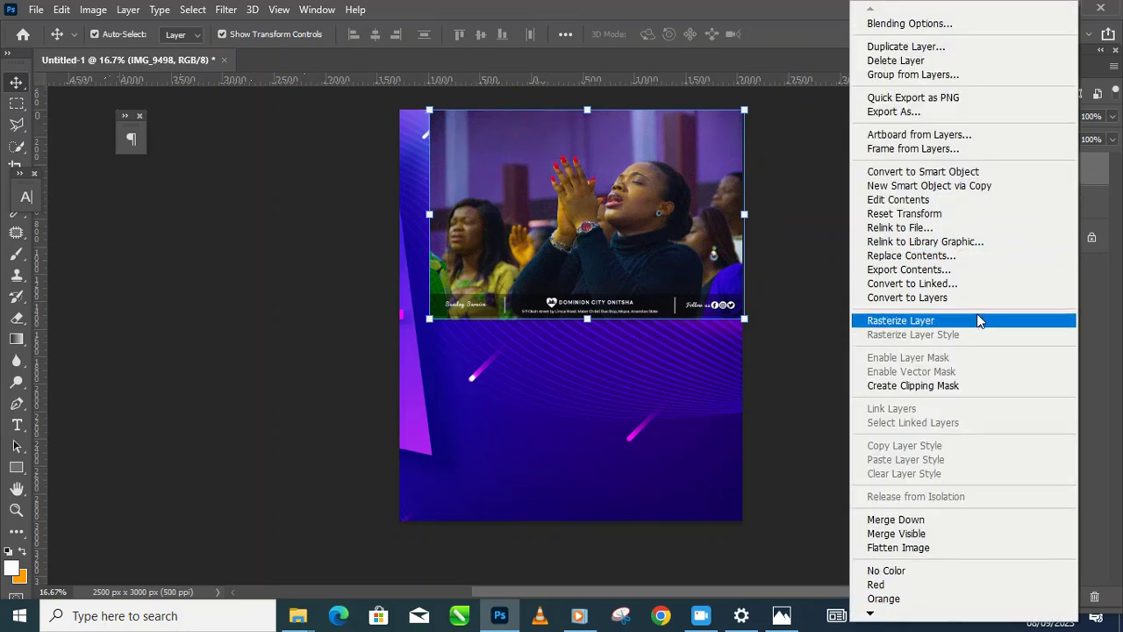
pyautogui.click(978, 318)
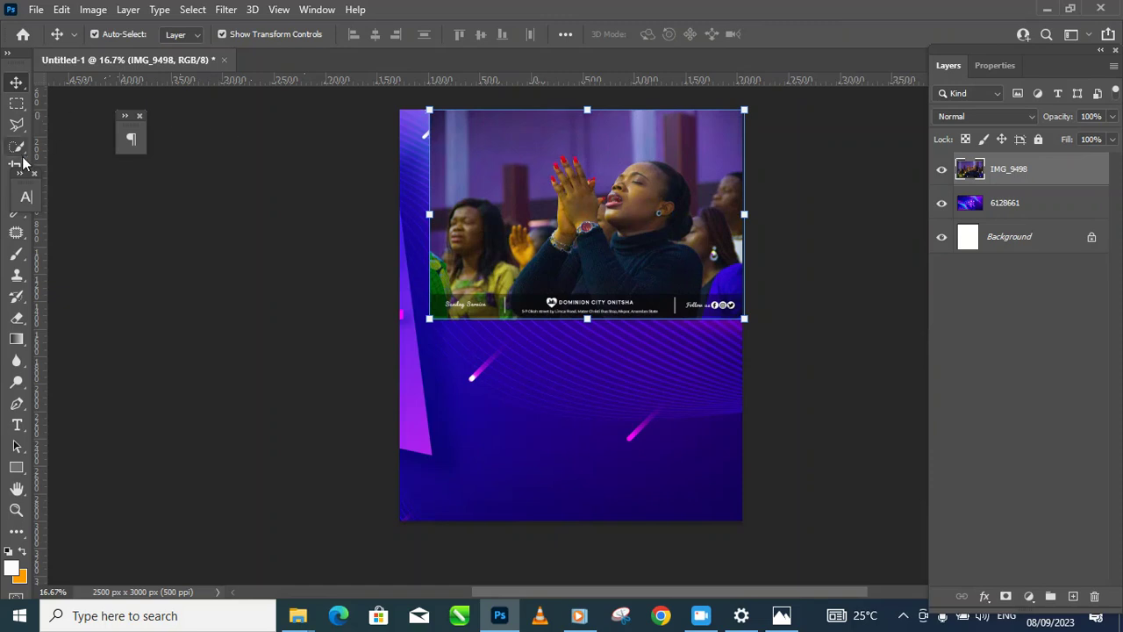
pyautogui.moveTo(25, 193); pyautogui.dragTo(79, 197)
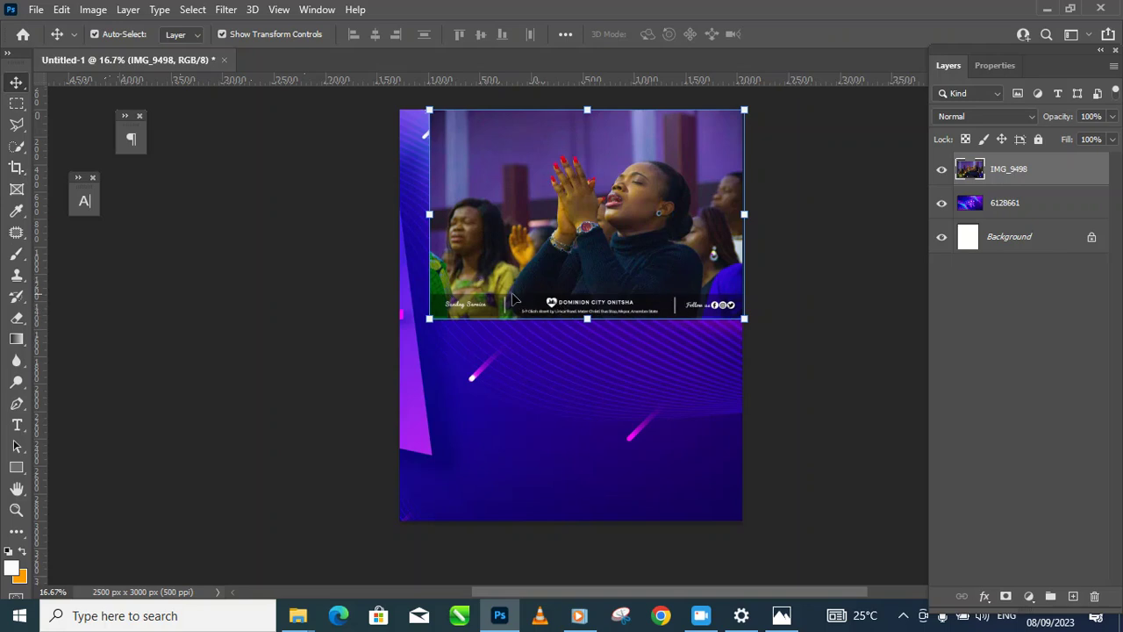
# Step: Erase the Dominion City banner strip with a Clear-mode brush, then scale the photo to about 88%
pyautogui.click(16, 256)
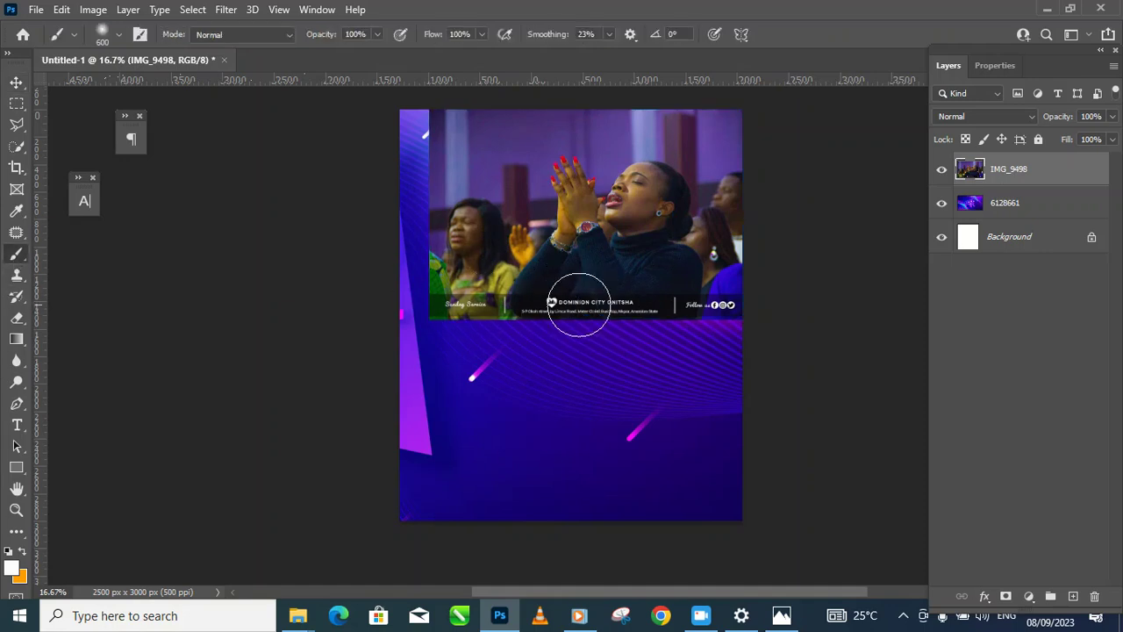
pyautogui.click(242, 35)
pyautogui.click(241, 37)
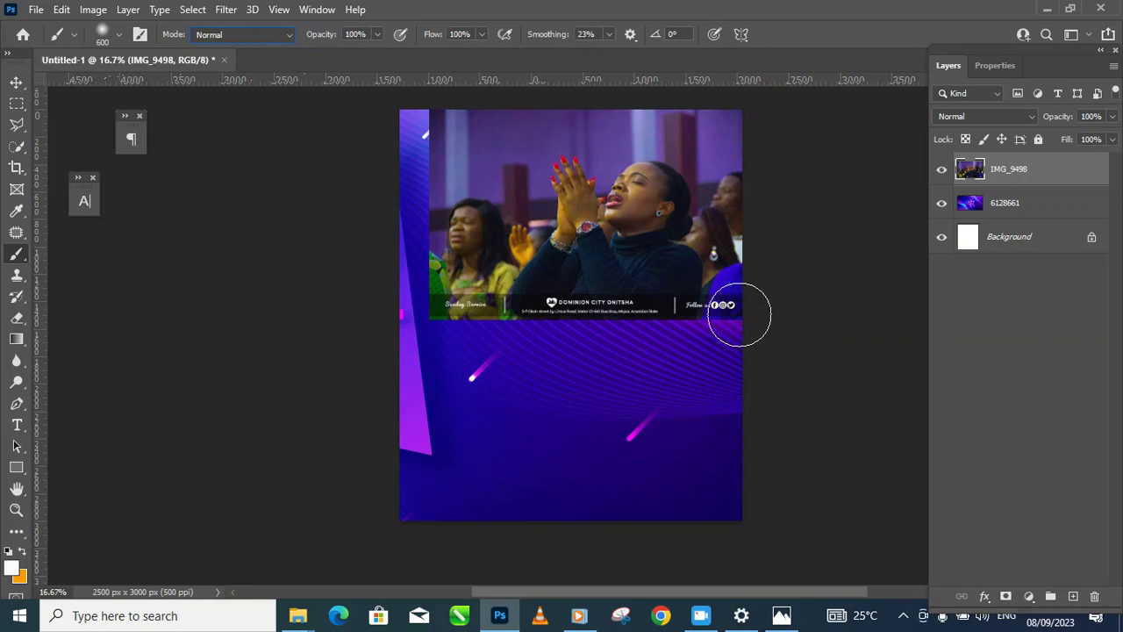
pyautogui.click(254, 36)
pyautogui.click(226, 88)
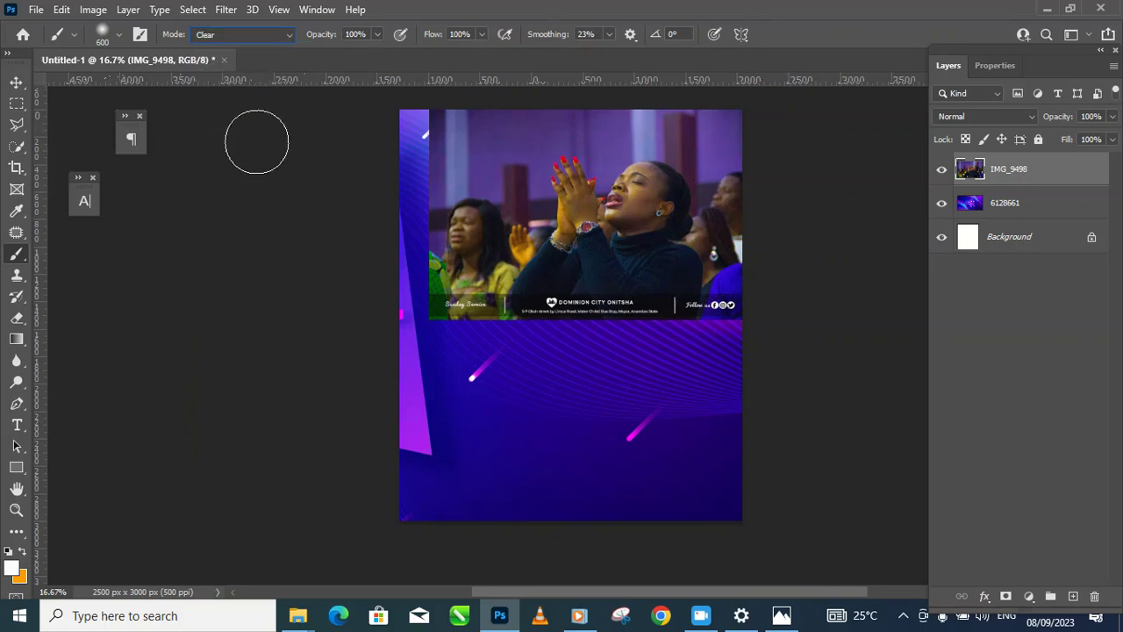
pyautogui.moveTo(659, 321)
pyautogui.mouseDown()
pyautogui.moveTo(519, 316)
pyautogui.moveTo(417, 265)
pyautogui.moveTo(437, 301)
pyautogui.moveTo(478, 331)
pyautogui.moveTo(348, 198)
pyautogui.moveTo(448, 278)
pyautogui.moveTo(351, 46)
pyautogui.moveTo(451, 170)
pyautogui.moveTo(441, 119)
pyautogui.moveTo(452, 238)
pyautogui.moveTo(544, 341)
pyautogui.moveTo(454, 260)
pyautogui.moveTo(374, 144)
pyautogui.moveTo(516, 276)
pyautogui.moveTo(485, 265)
pyautogui.moveTo(434, 181)
pyautogui.mouseUp()
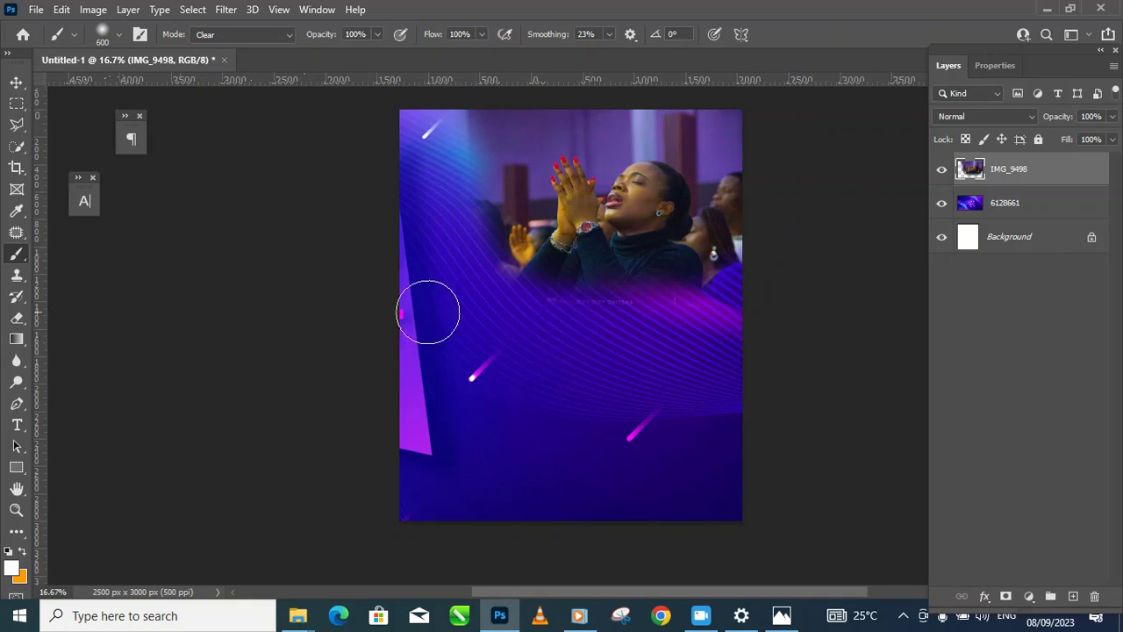
pyautogui.click(16, 82)
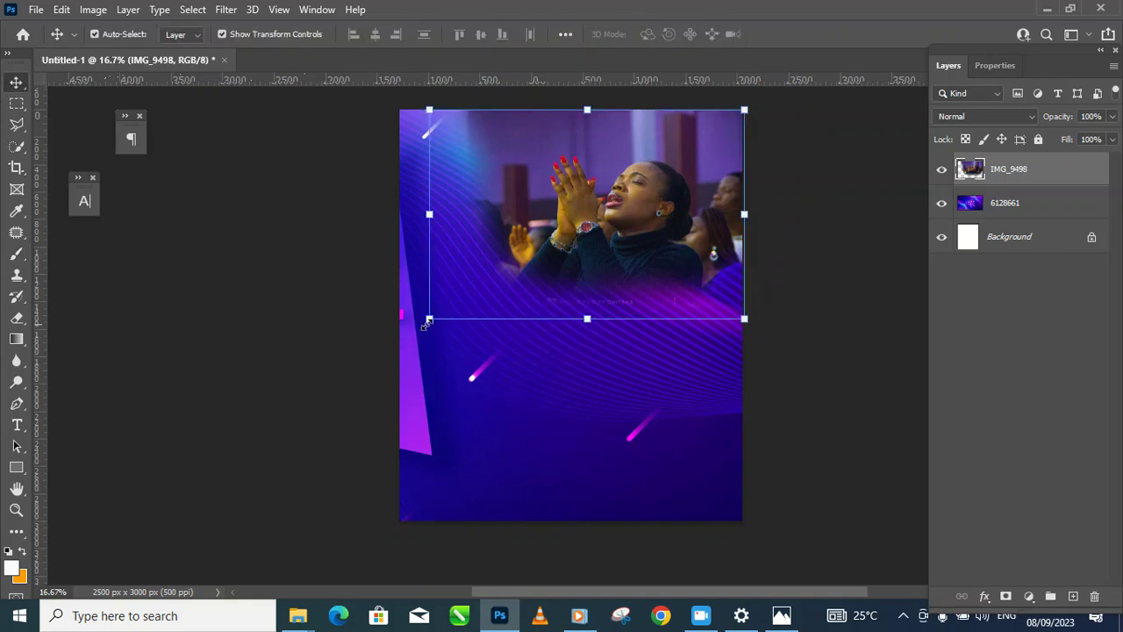
pyautogui.moveTo(438, 321); pyautogui.dragTo(468, 295)
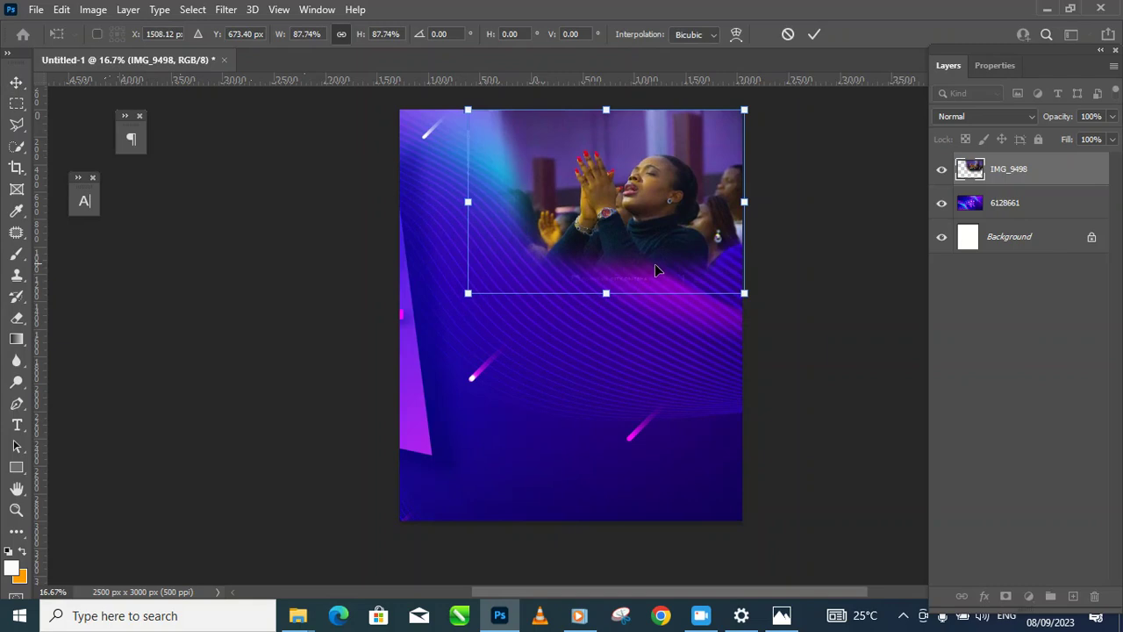
# Step: Commit the resize, desaturate the worship photo to black and white, and nudge it right
pyautogui.press('Return')
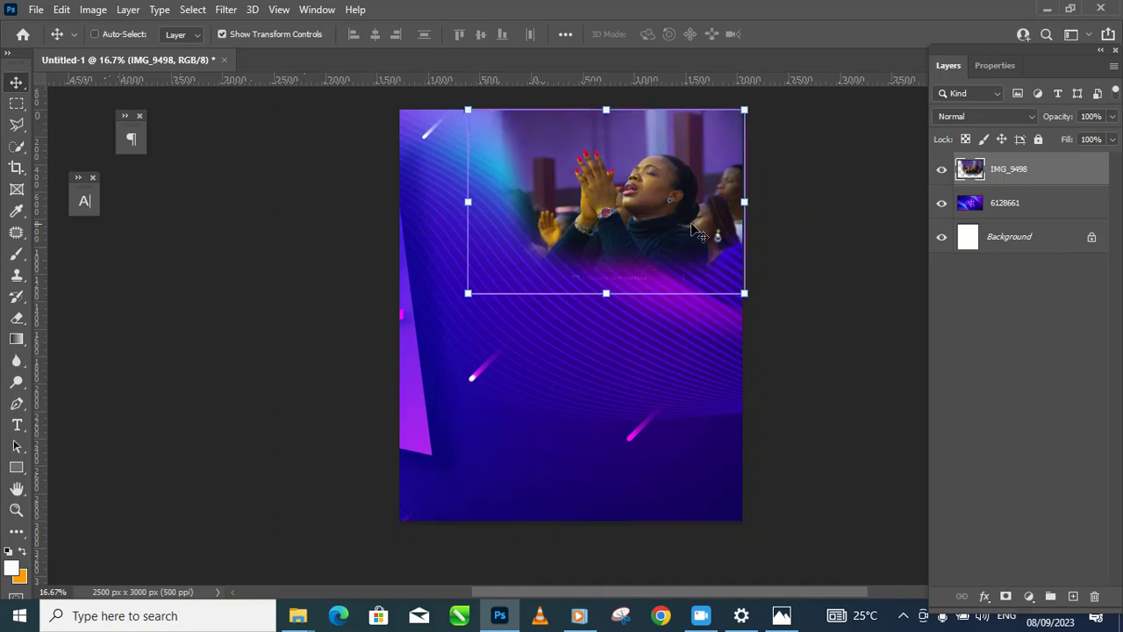
pyautogui.hotkey('ctrl', 'shift', 'u')
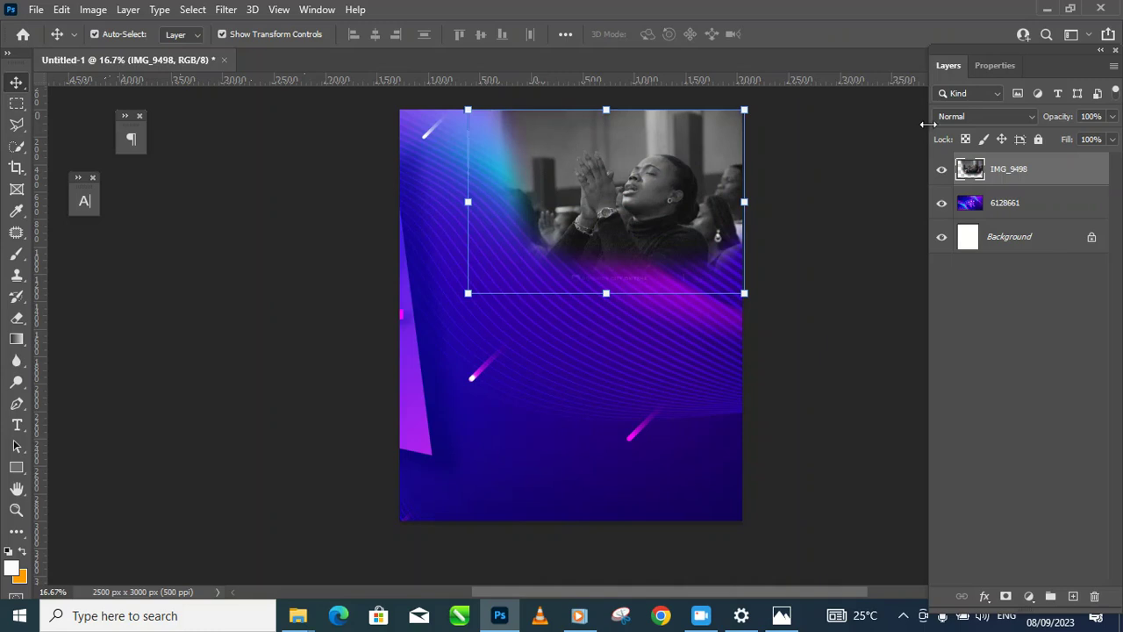
pyautogui.moveTo(708, 236); pyautogui.dragTo(722, 214)
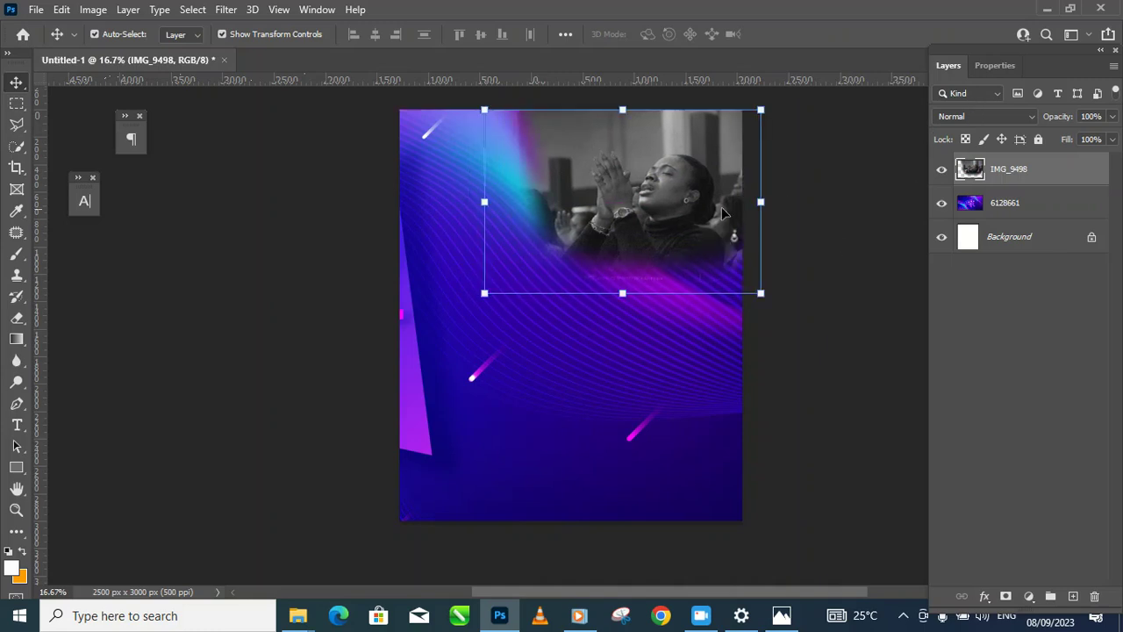
# Step: Set the photo layer to Hard Light at about 70% opacity, then select layer 6128661
pyautogui.click(1007, 116)
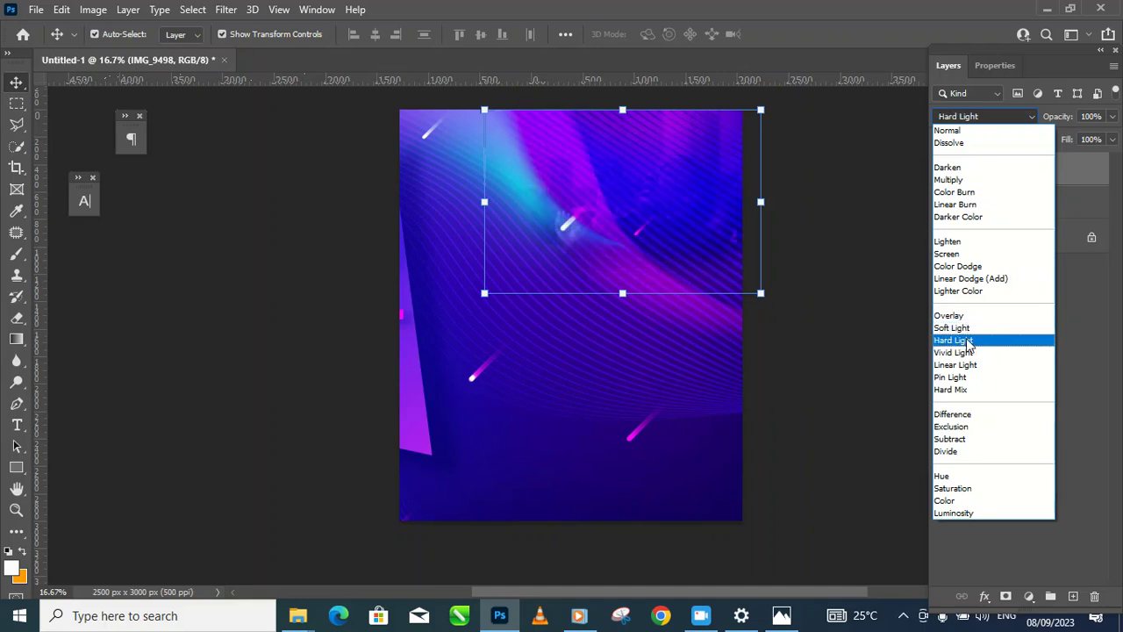
pyautogui.click(954, 340)
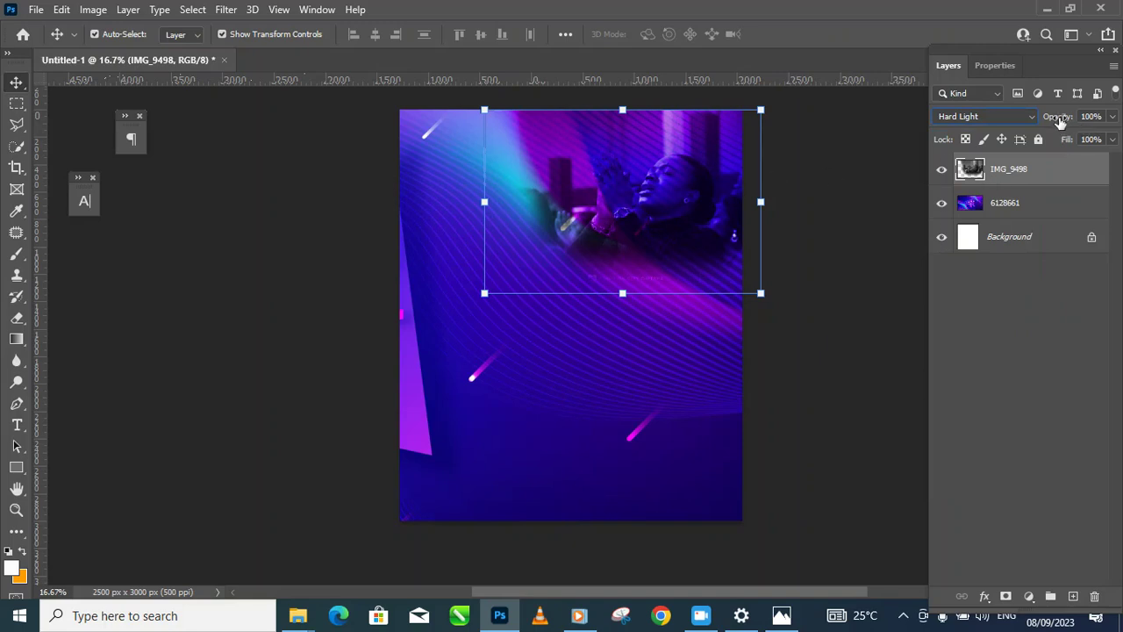
pyautogui.moveTo(1053, 118); pyautogui.dragTo(1039, 138)
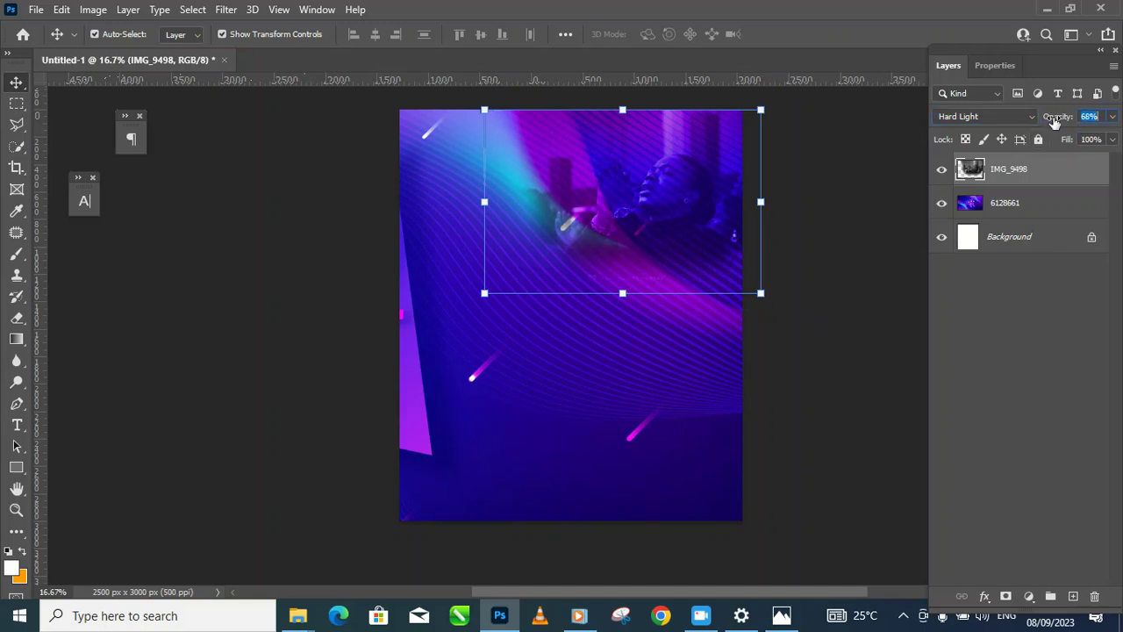
pyautogui.click(788, 340)
pyautogui.click(676, 246)
pyautogui.click(793, 465)
pyautogui.click(516, 334)
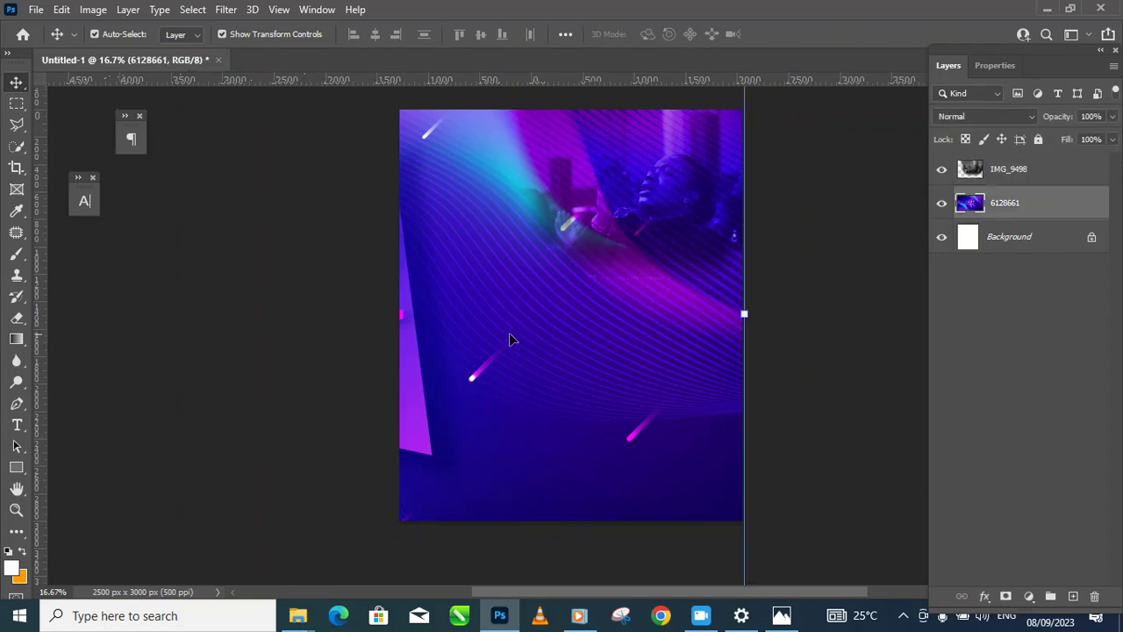
# Step: Move the purple background down and add the centred white heading 'TRIUMP CITY GLOBAL' near the top
pyautogui.moveTo(514, 349); pyautogui.dragTo(517, 392)
pyautogui.click(757, 237)
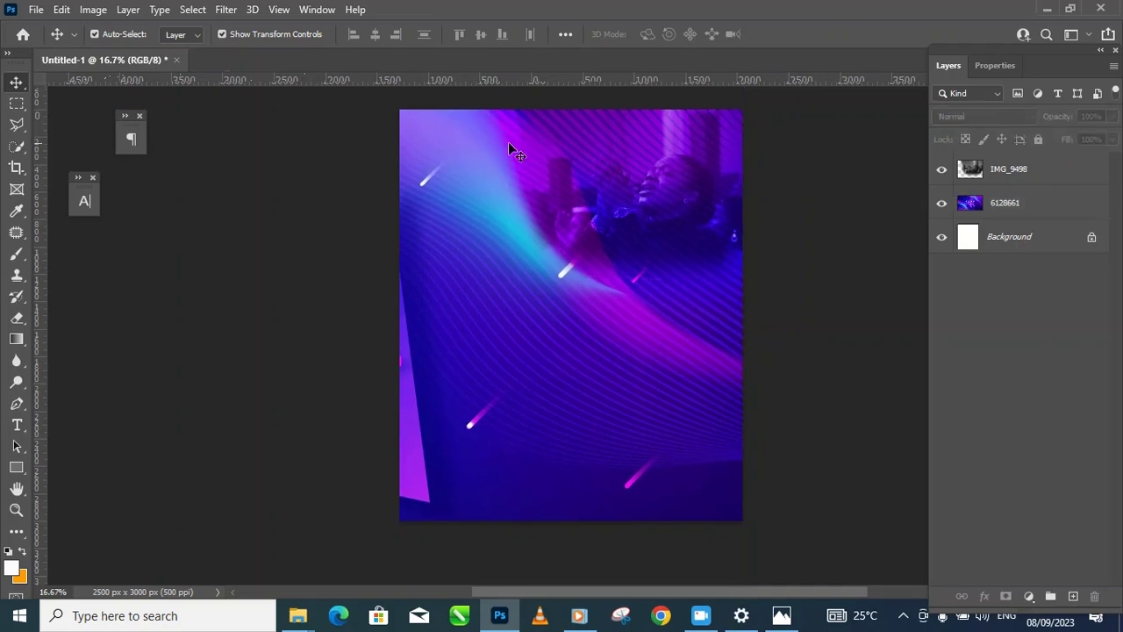
pyautogui.click(16, 425)
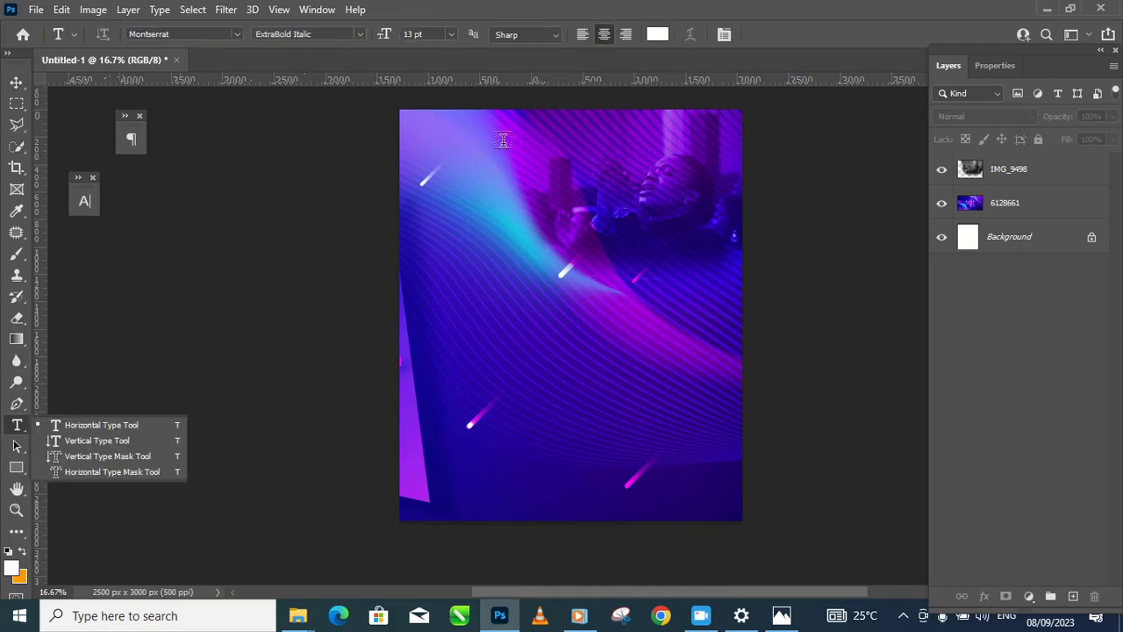
pyautogui.click(550, 140)
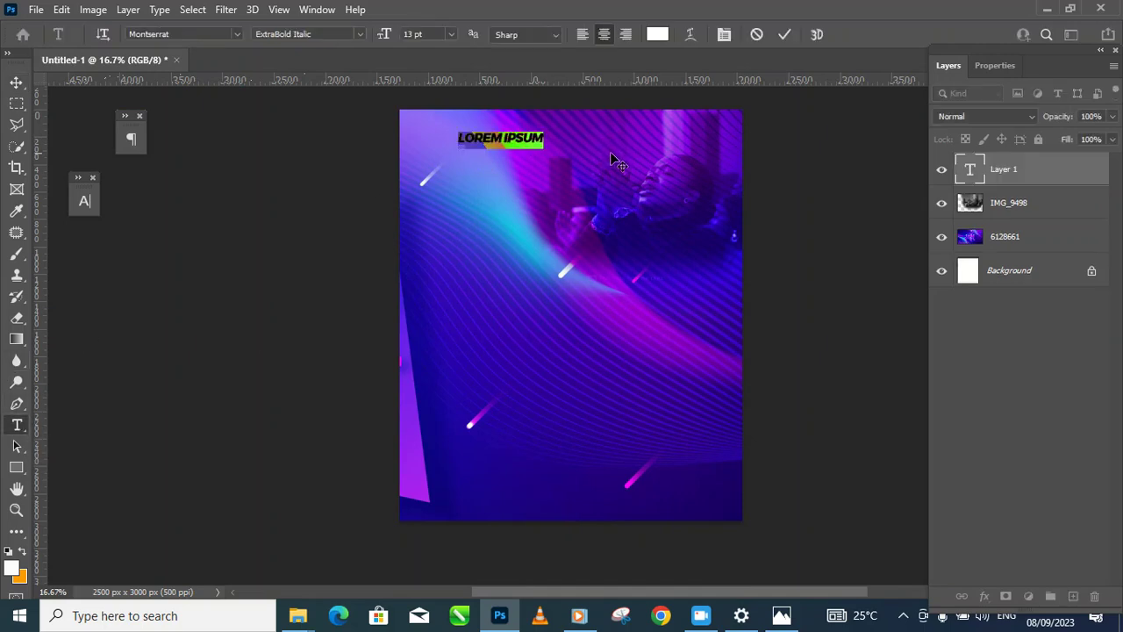
pyautogui.write('P')
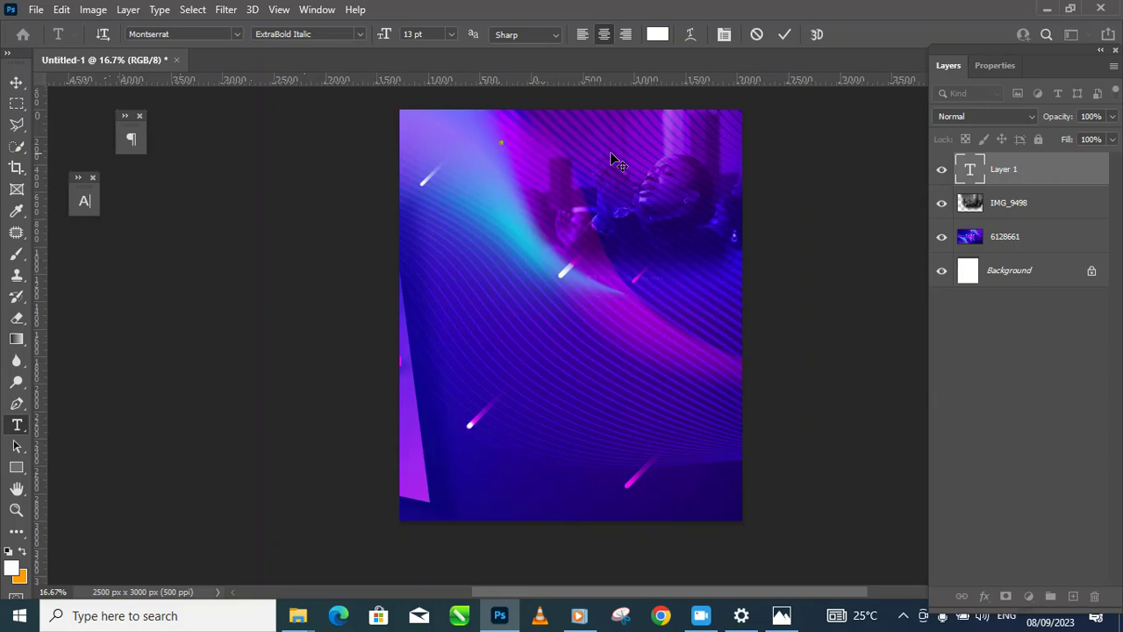
pyautogui.write('RIUMP CITY')
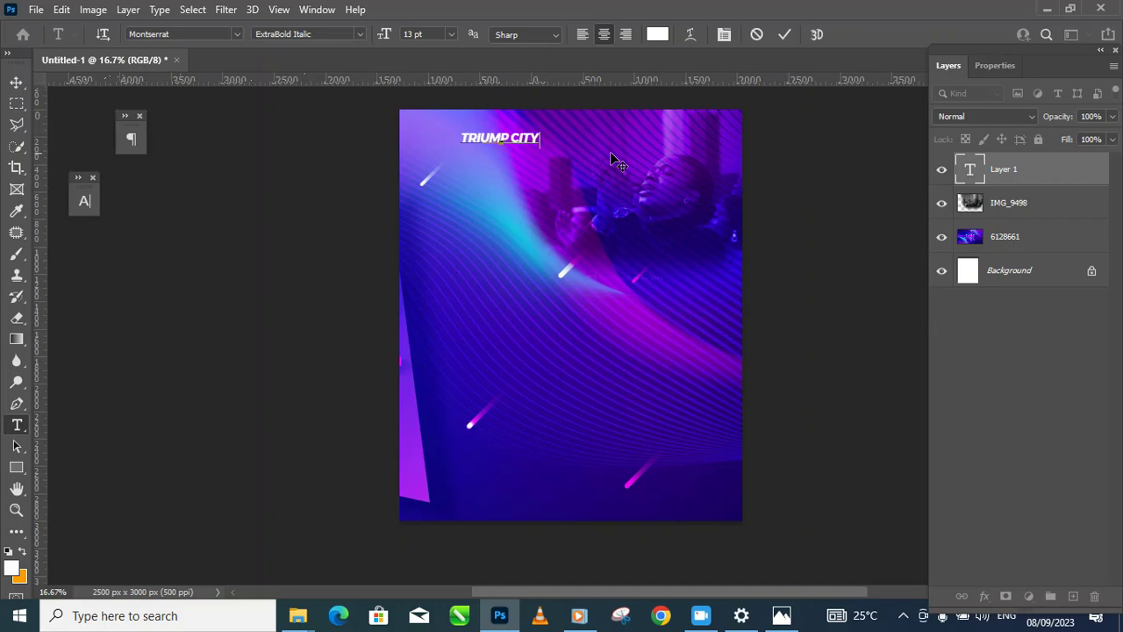
pyautogui.write(' GLOBAL')
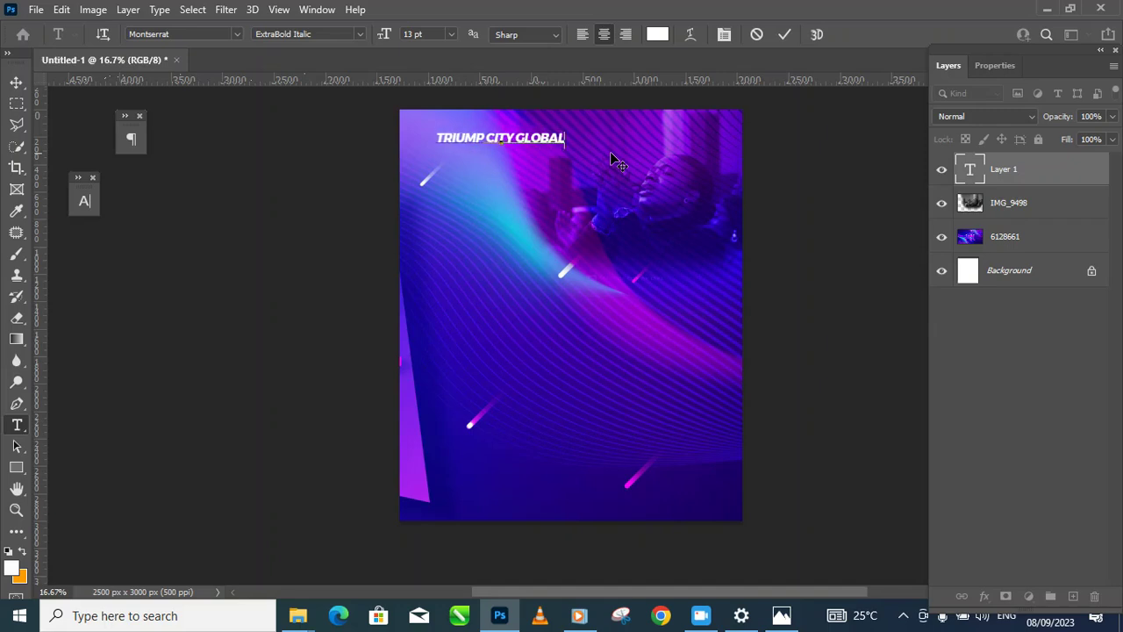
pyautogui.click(17, 83)
pyautogui.moveTo(542, 140); pyautogui.dragTo(573, 144)
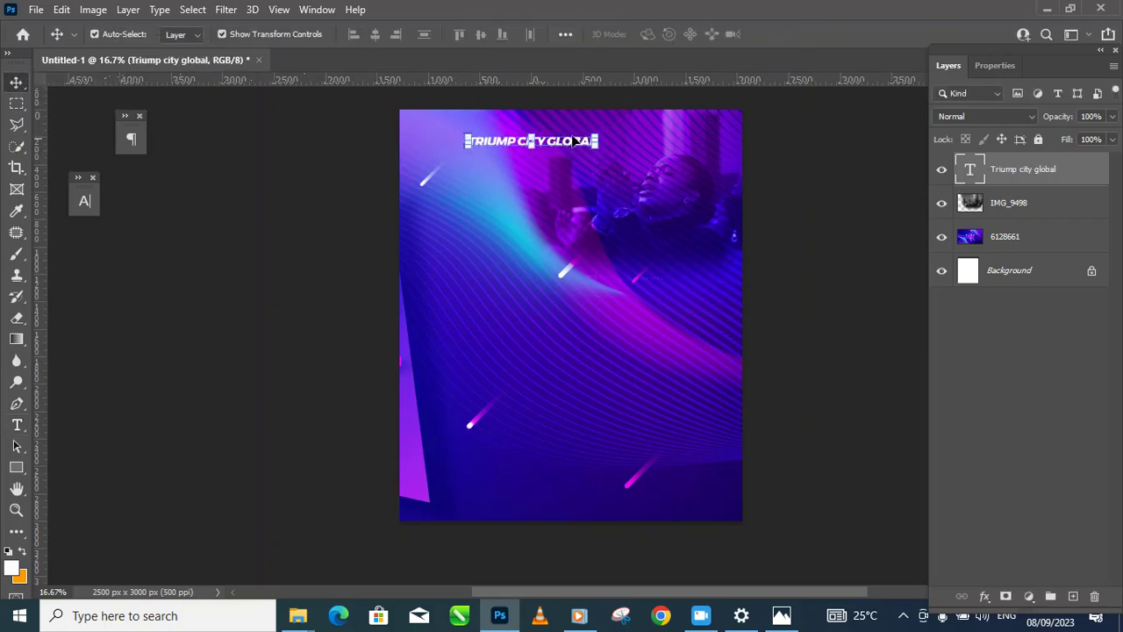
# Step: Set the heading's font style to Montserrat Medium Italic
pyautogui.click(85, 201)
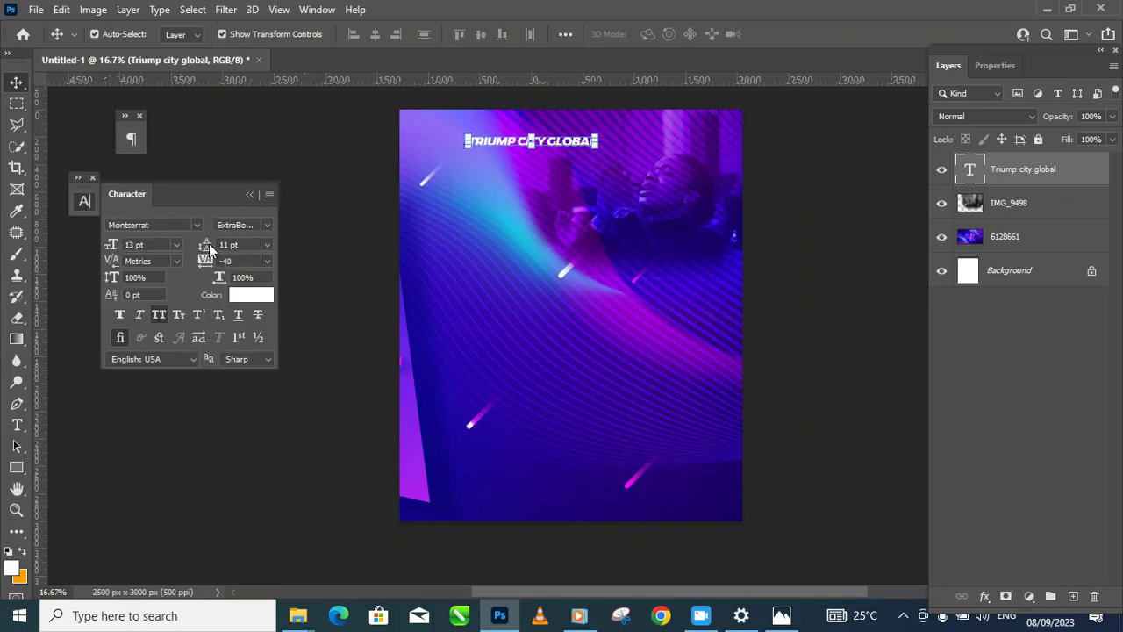
pyautogui.click(267, 224)
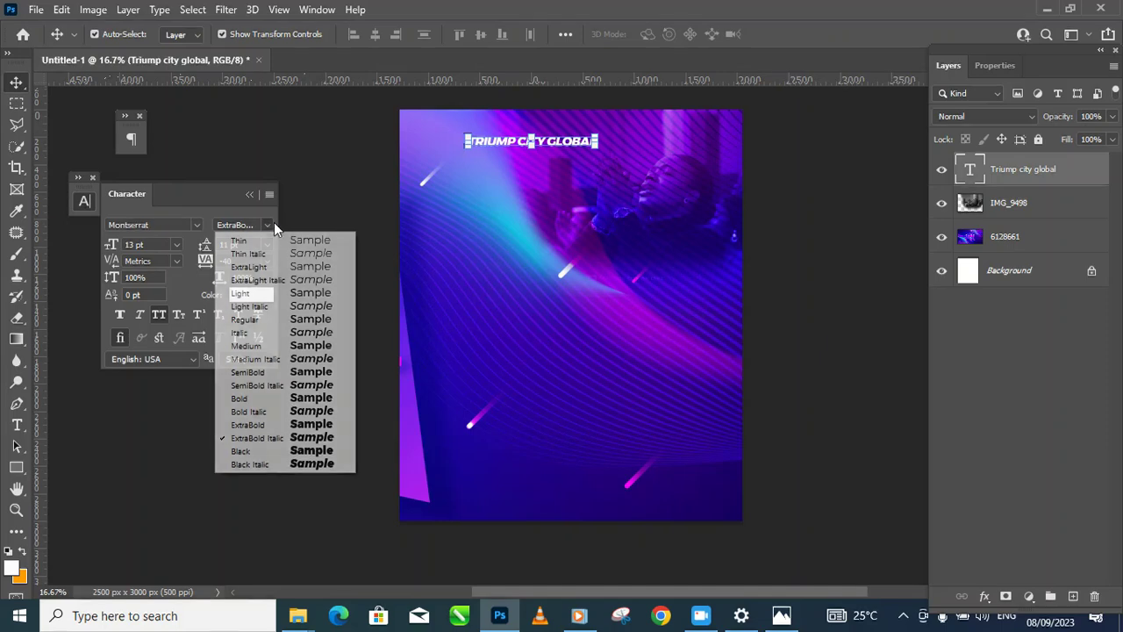
pyautogui.click(289, 358)
pyautogui.click(346, 181)
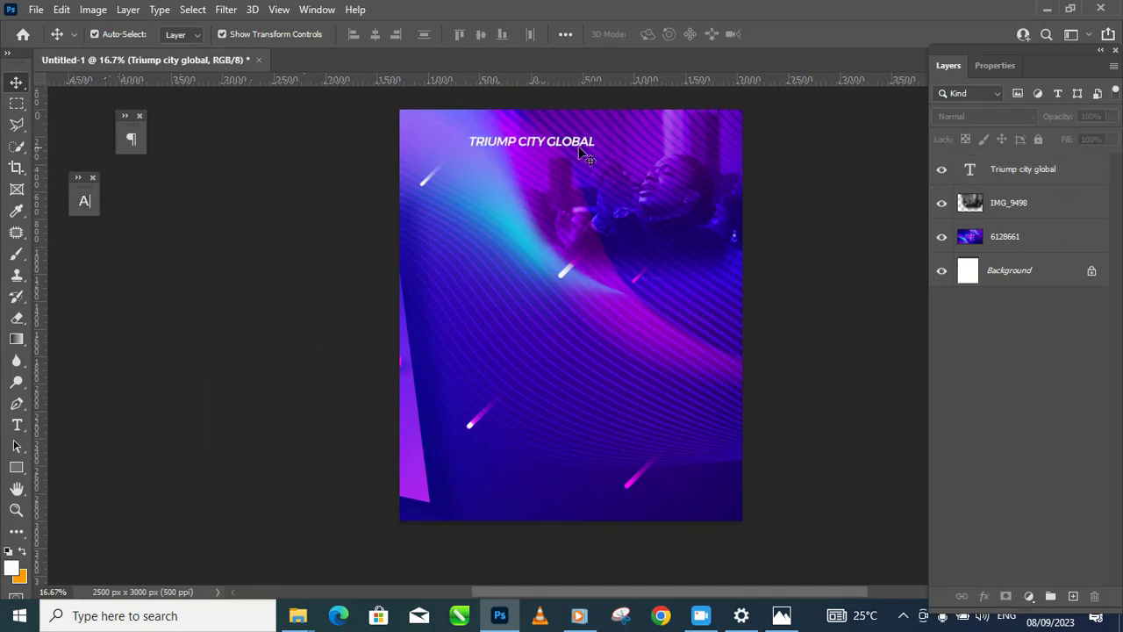
pyautogui.click(591, 143)
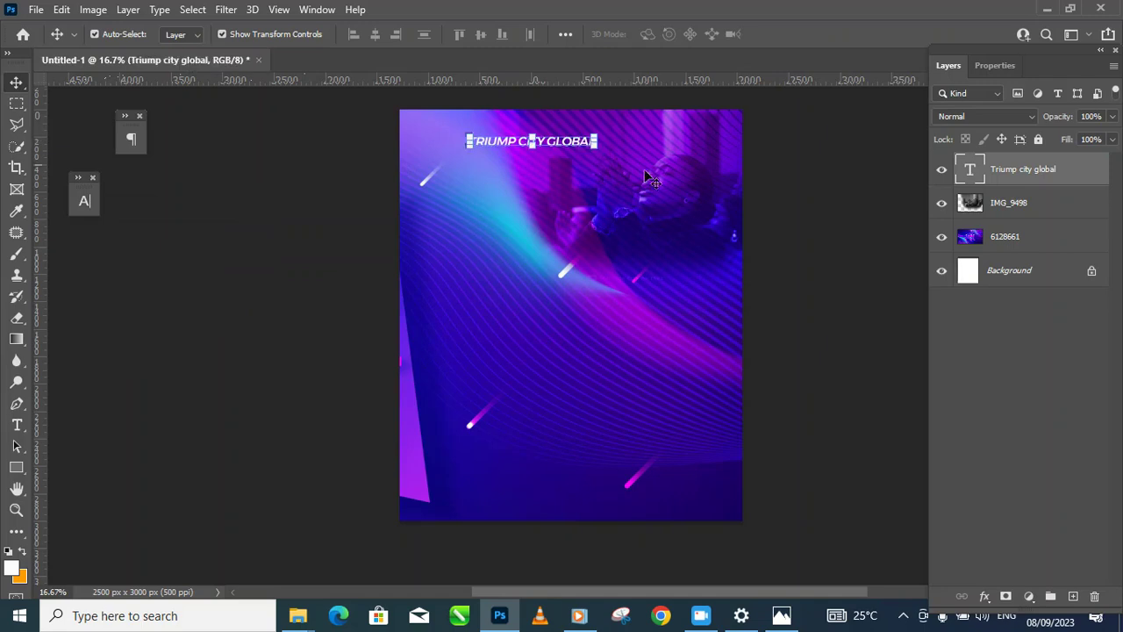
pyautogui.click(809, 282)
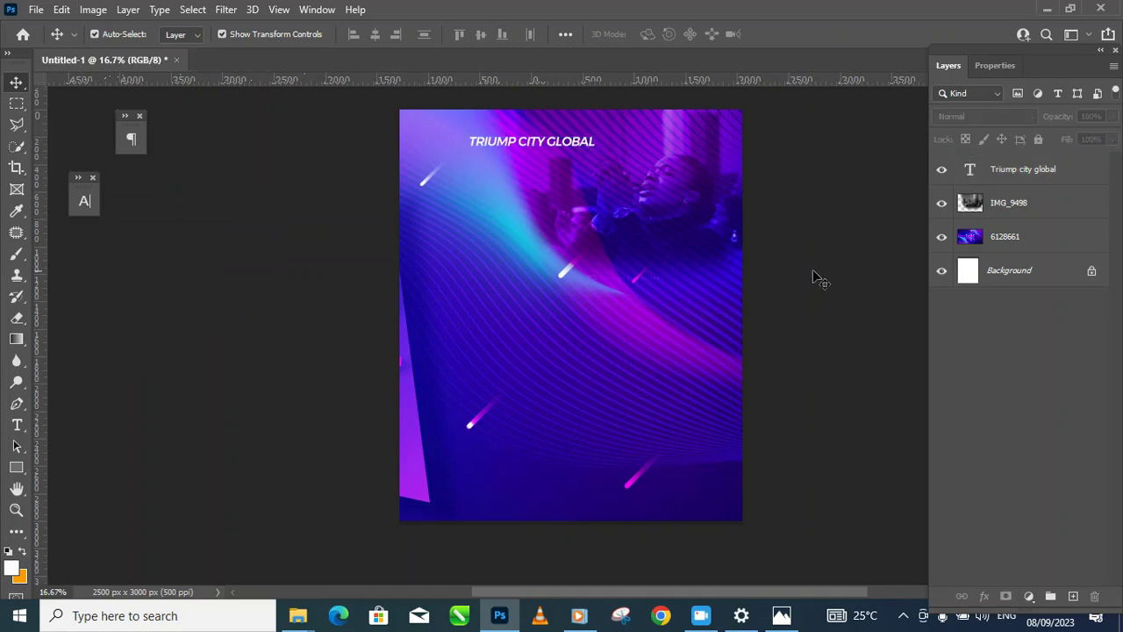
pyautogui.click(16, 426)
pyautogui.click(533, 210)
# Step: Type 'JOIN US FOR' below the heading and enlarge it to about 141%
pyautogui.click(536, 211)
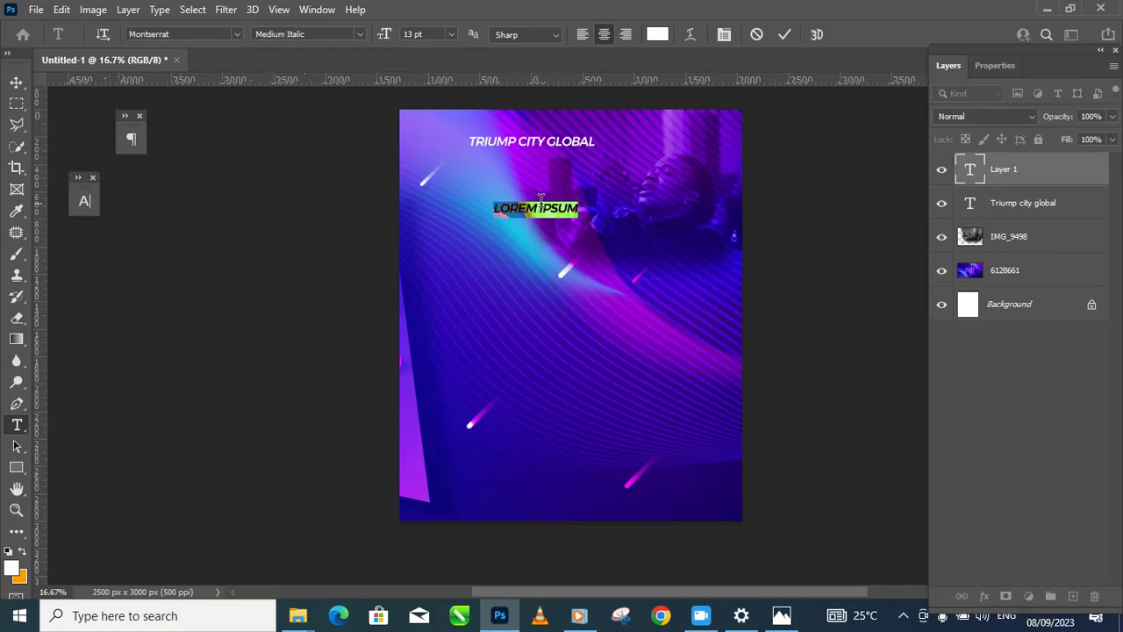
pyautogui.press('BackSpace')
pyautogui.write('JOIN US')
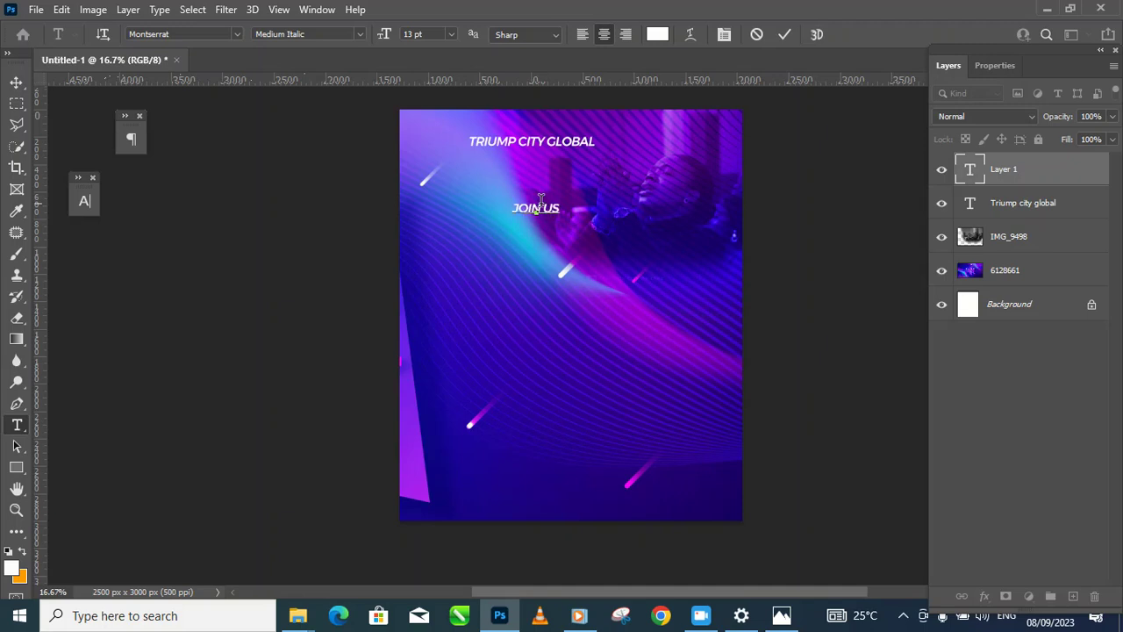
pyautogui.write(' FOR')
pyautogui.click(16, 82)
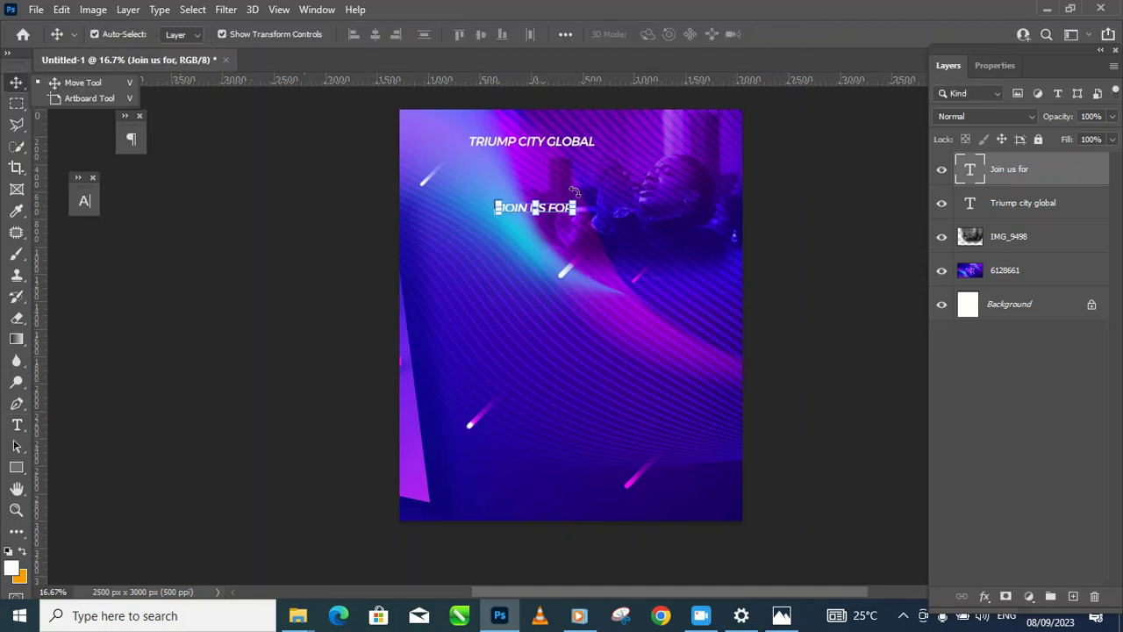
pyautogui.moveTo(577, 195); pyautogui.dragTo(603, 192)
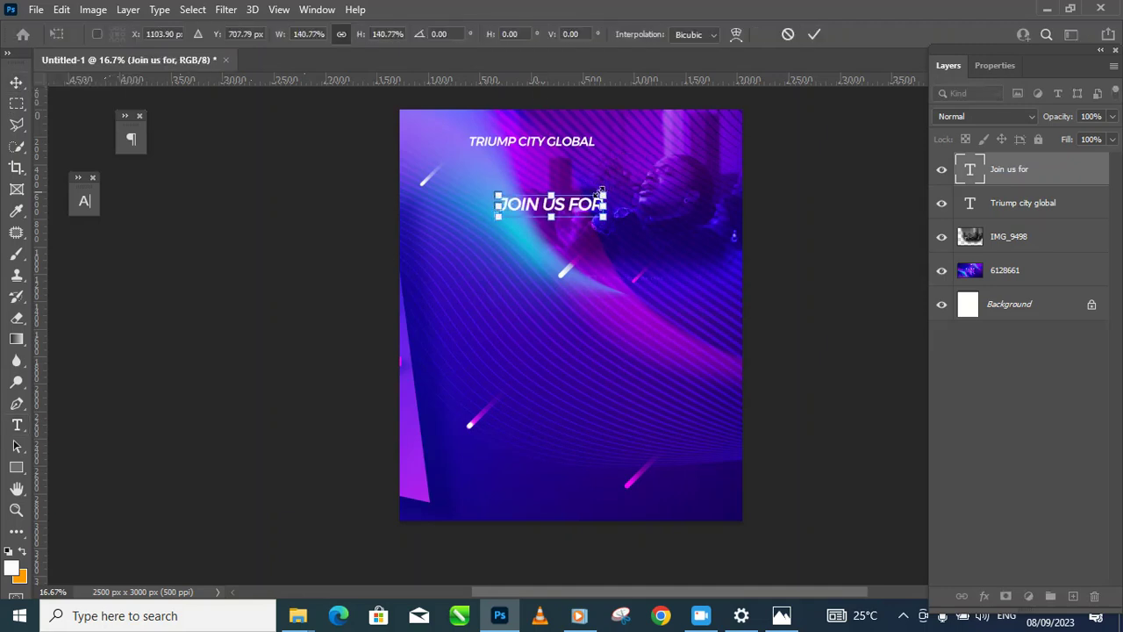
pyautogui.press('Return')
# Step: Switch the line to lowercase 'Join us for' and nudge it up slightly
pyautogui.click(85, 201)
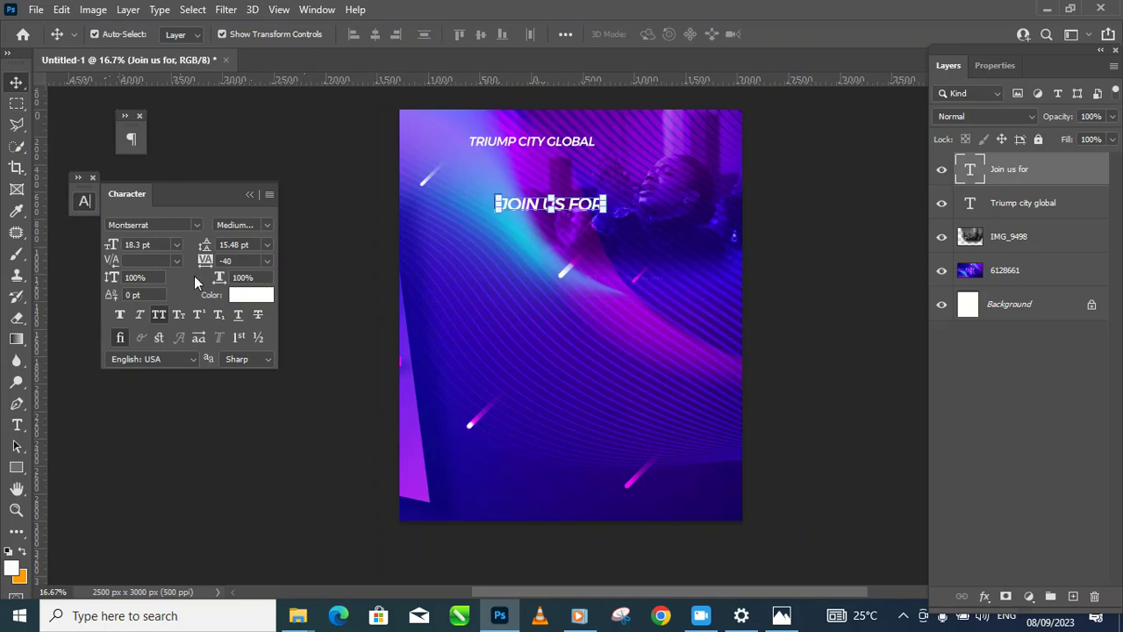
pyautogui.click(165, 317)
pyautogui.click(162, 321)
pyautogui.click(162, 319)
pyautogui.click(163, 318)
pyautogui.click(163, 320)
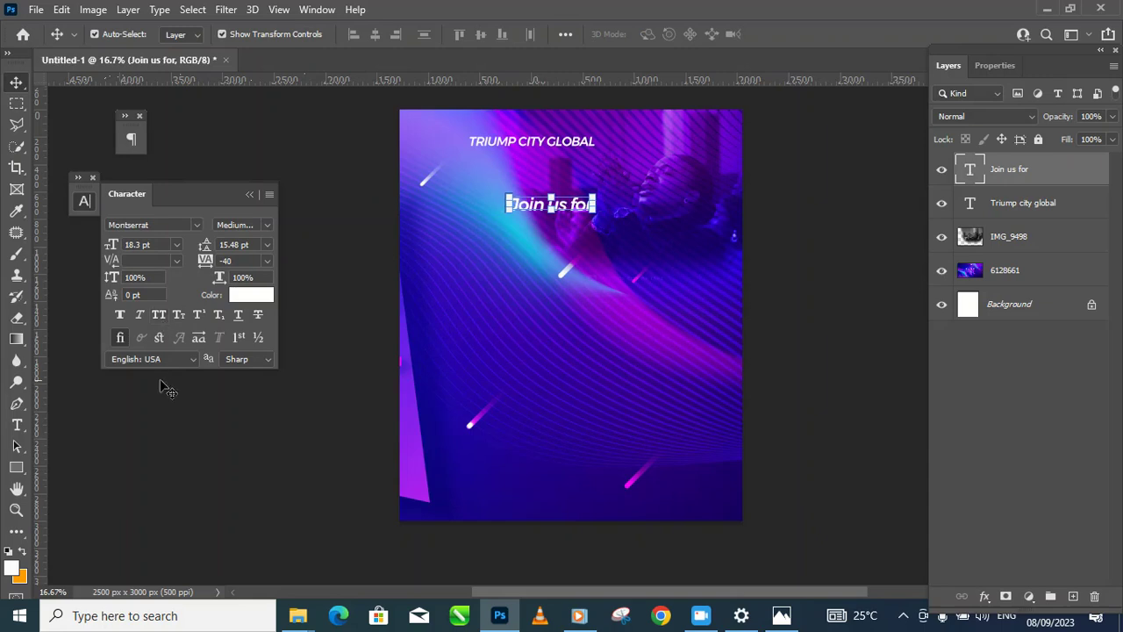
pyautogui.click(155, 315)
pyautogui.click(157, 317)
pyautogui.moveTo(572, 213); pyautogui.dragTo(574, 204)
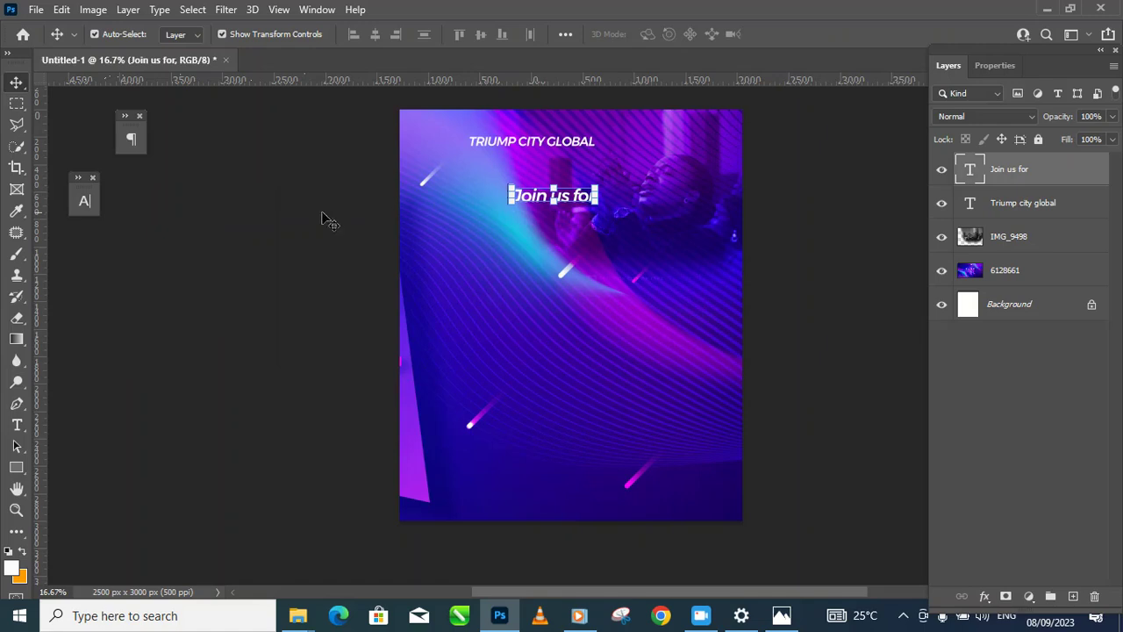
# Step: Change the 'Join us for' font to Signlode
pyautogui.click(85, 202)
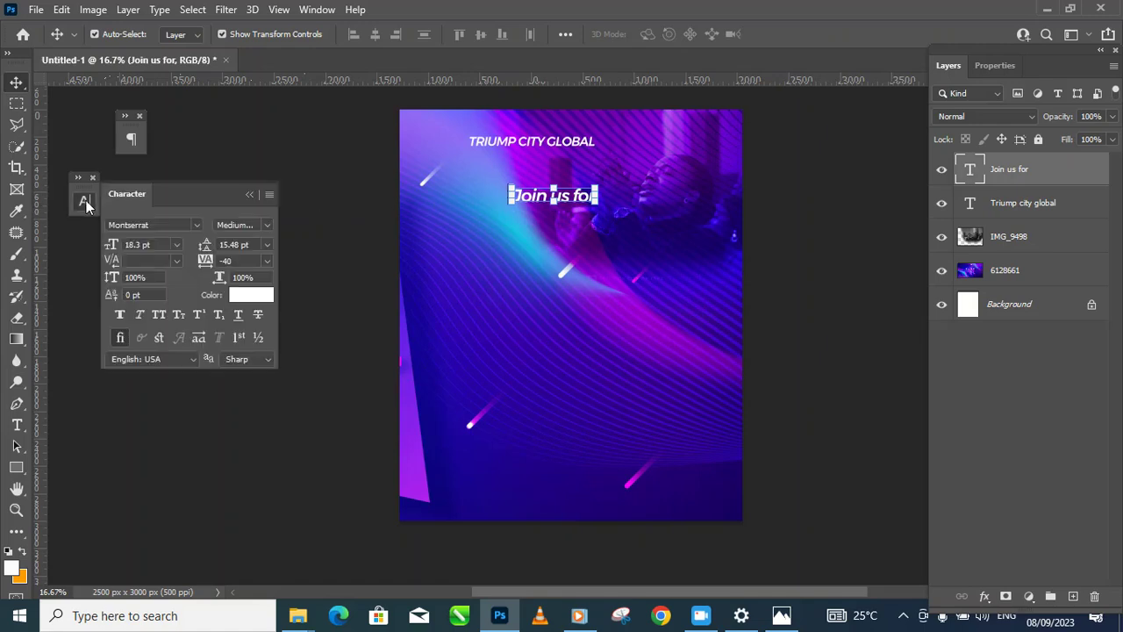
pyautogui.click(200, 225)
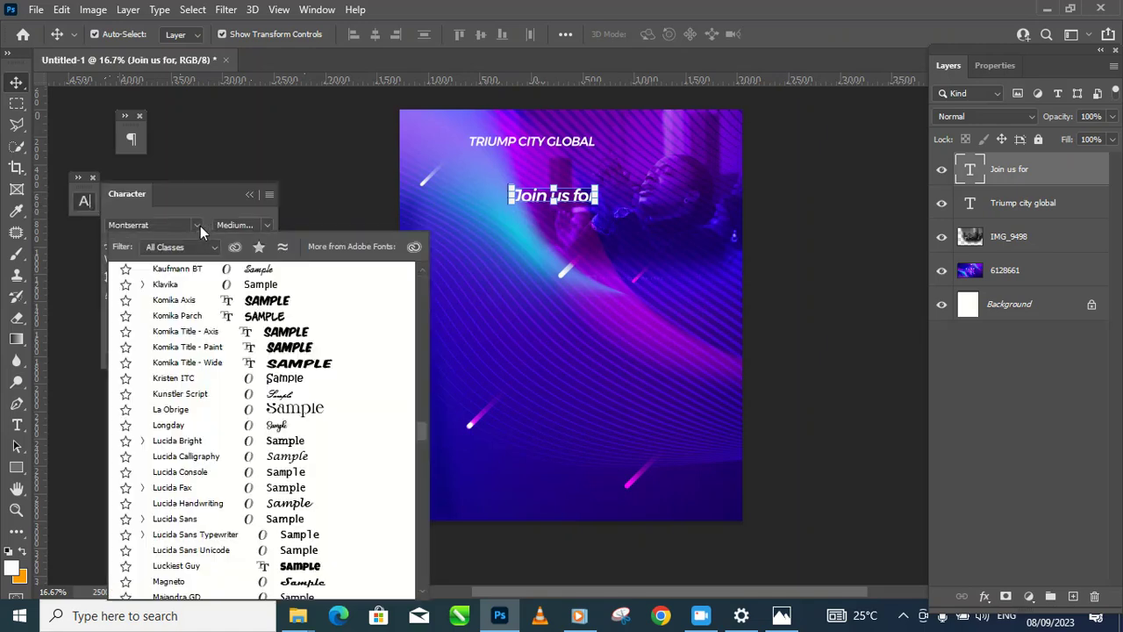
pyautogui.press('Down')
pyautogui.press('Down')
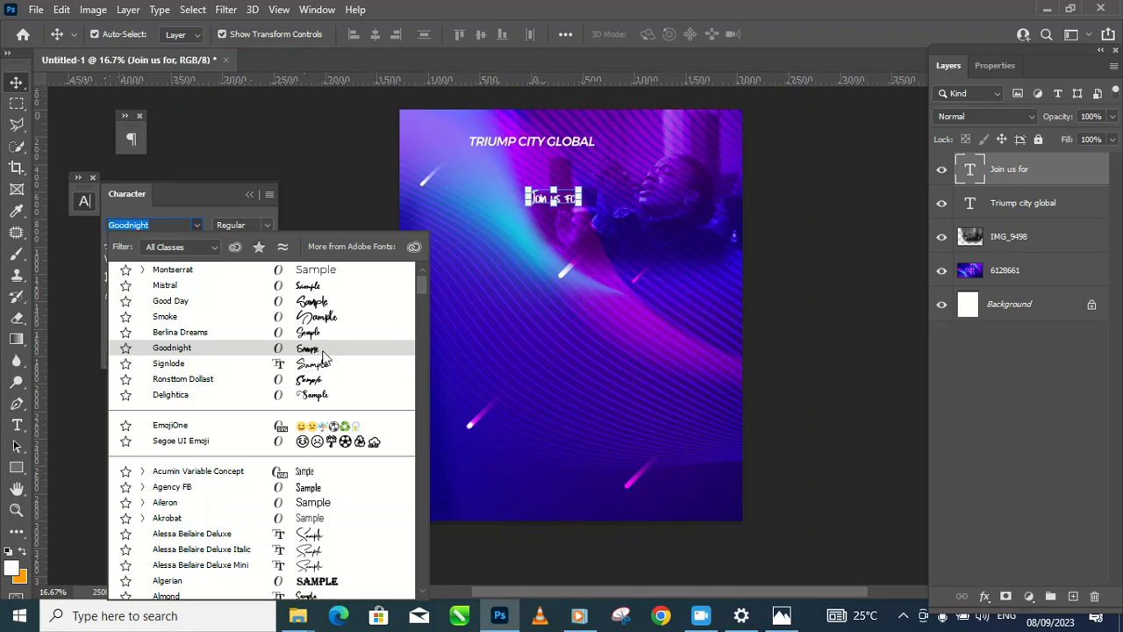
pyautogui.click(318, 368)
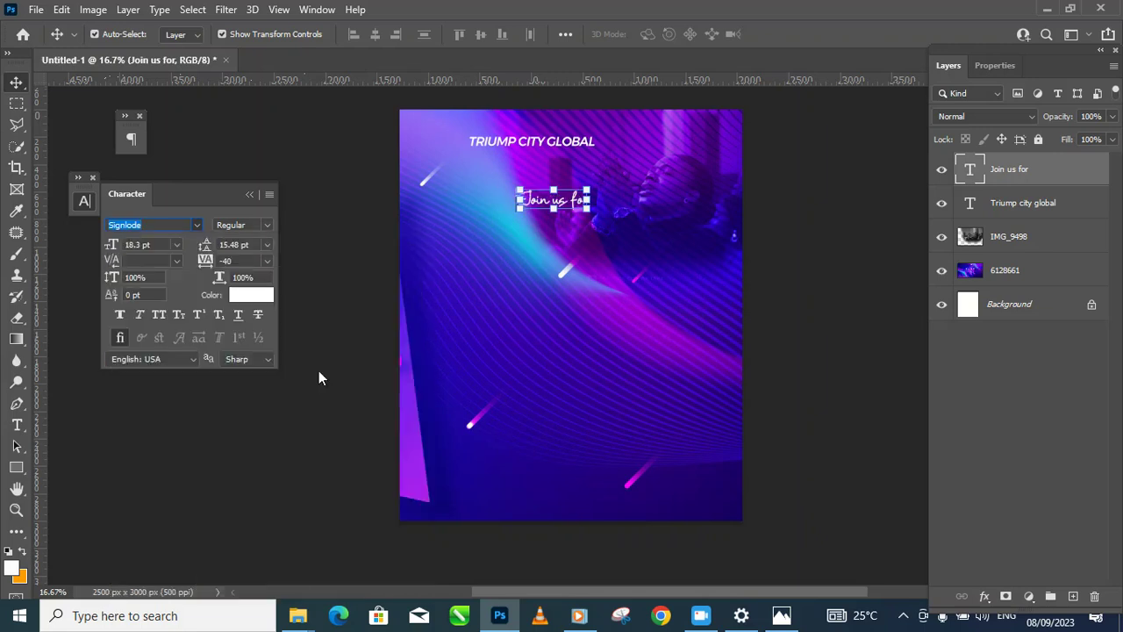
pyautogui.click(807, 284)
# Step: Scale the 'Join us for' text up to about 132.5%
pyautogui.click(584, 211)
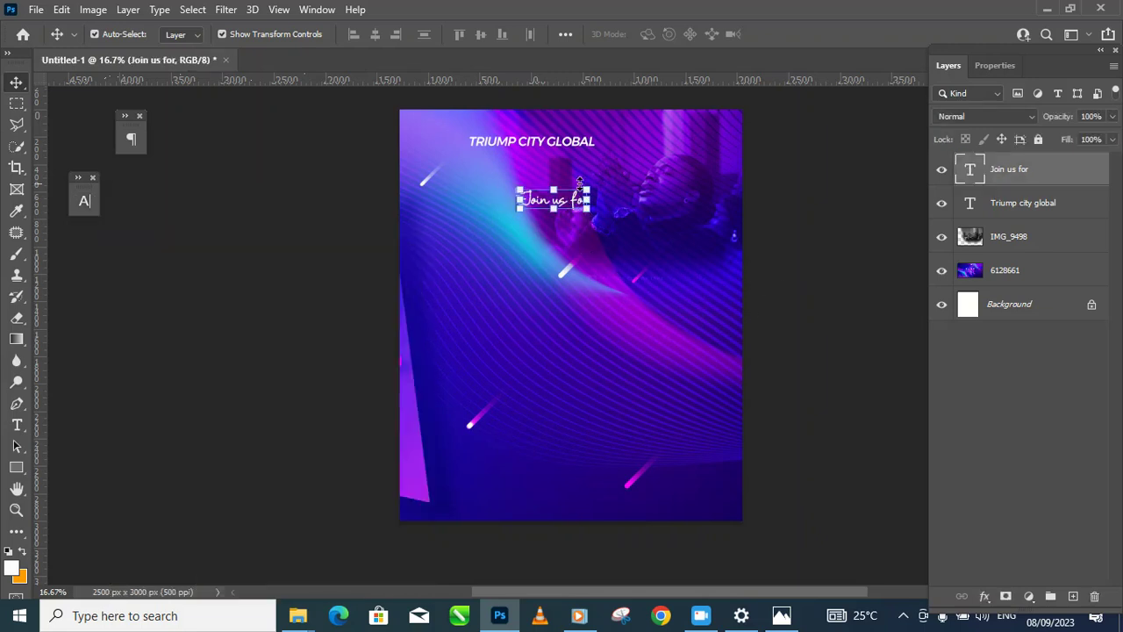
pyautogui.moveTo(588, 186); pyautogui.dragTo(611, 178)
pyautogui.press('Return')
pyautogui.click(830, 244)
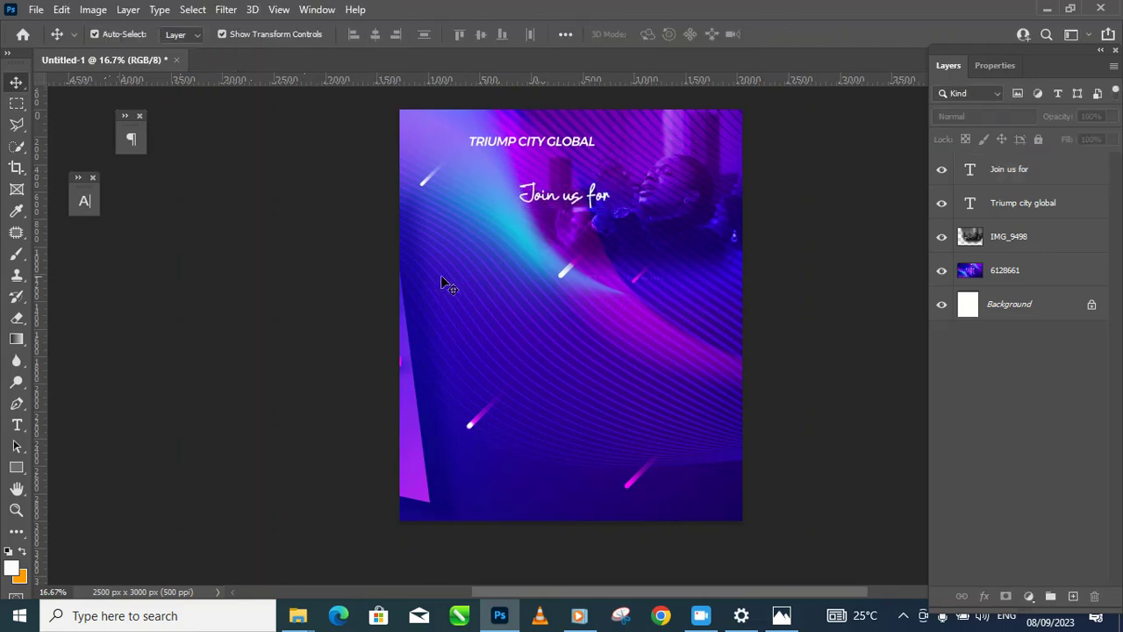
# Step: Add a 51 pt 'Super Sunday' line centred under 'Join us for'
pyautogui.click(17, 425)
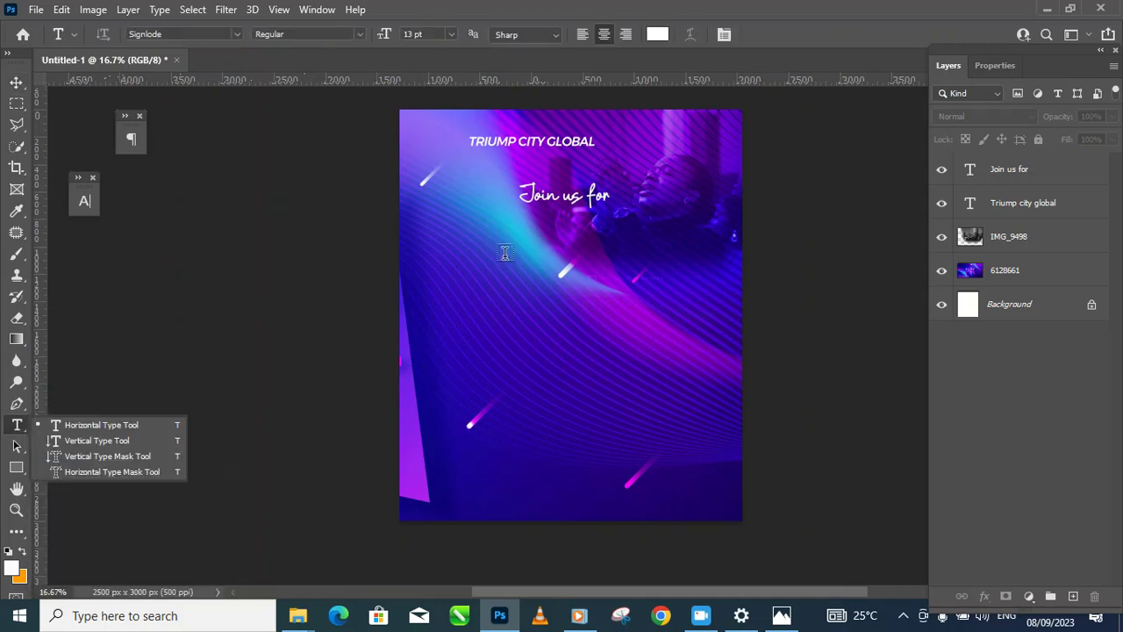
pyautogui.click(504, 263)
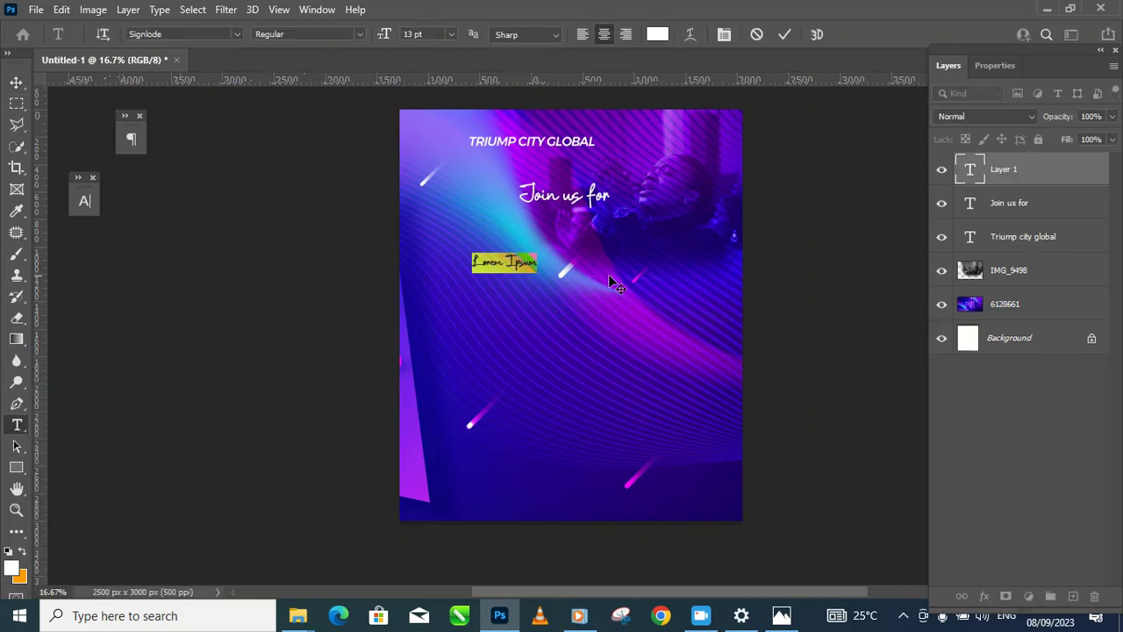
pyautogui.write('Sa')
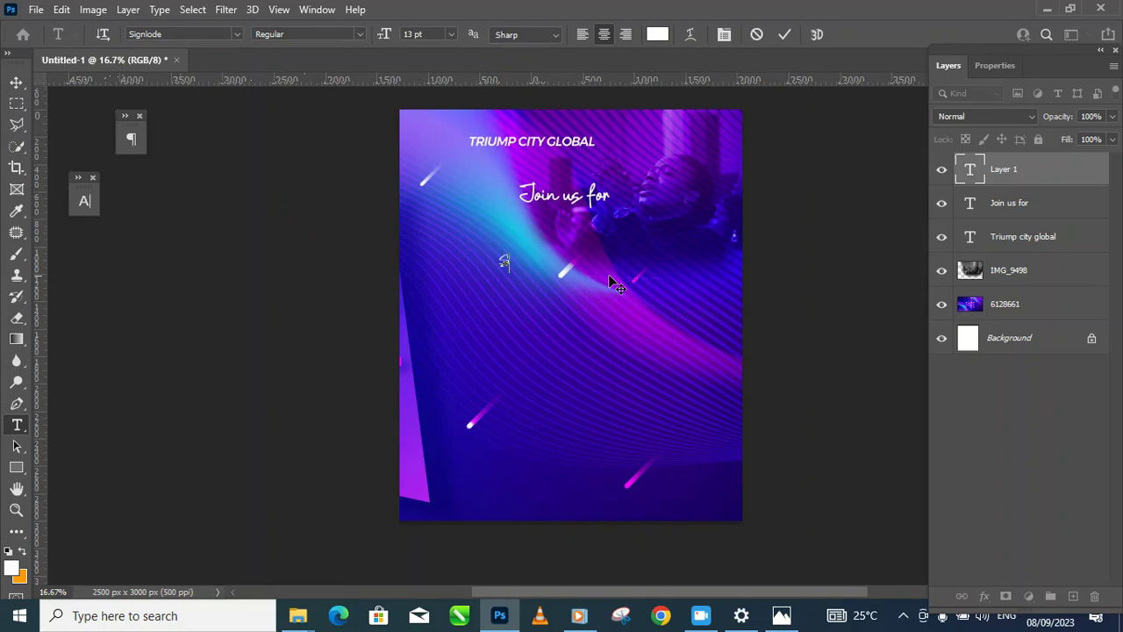
pyautogui.write('per Sunday')
pyautogui.hotkey('ctrl', 'a')
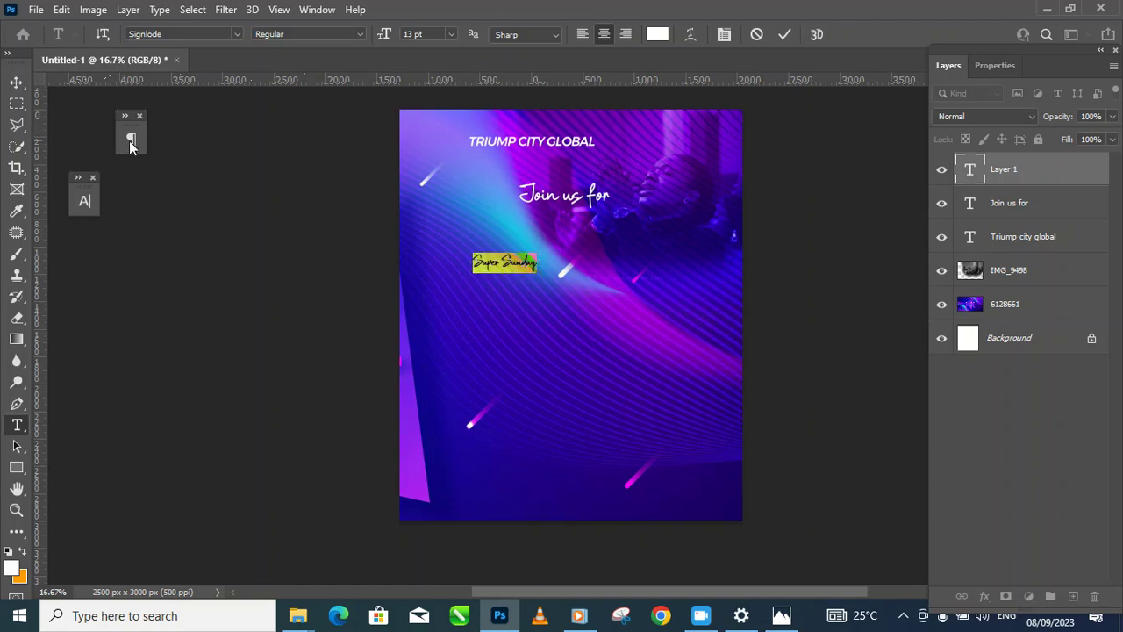
pyautogui.click(84, 200)
pyautogui.moveTo(114, 245); pyautogui.dragTo(146, 252)
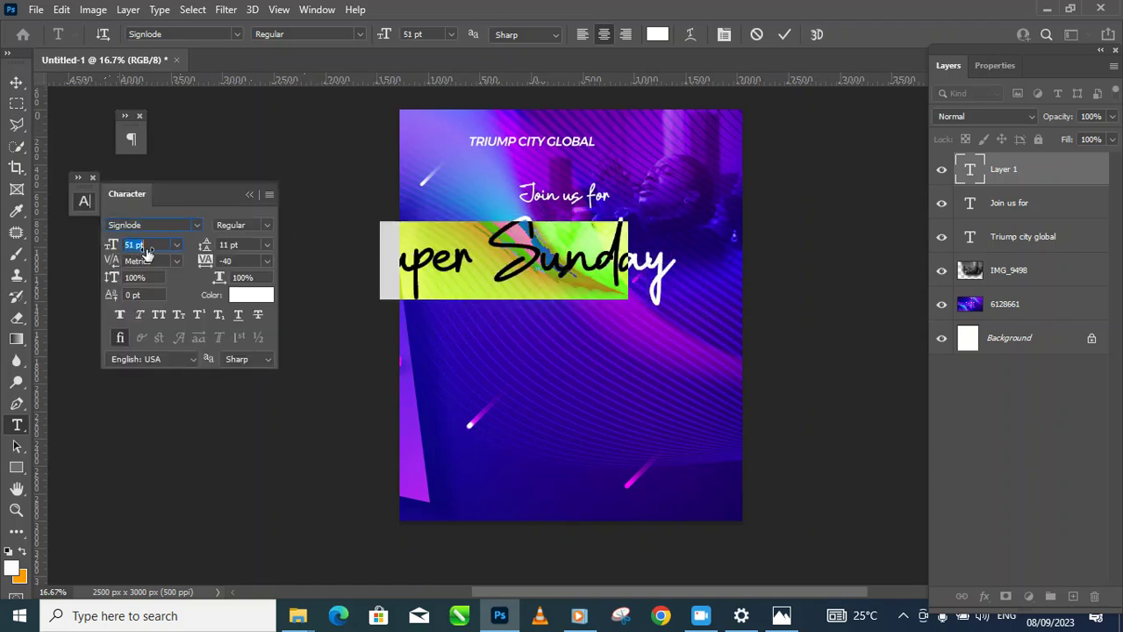
pyautogui.click(500, 232)
pyautogui.click(15, 81)
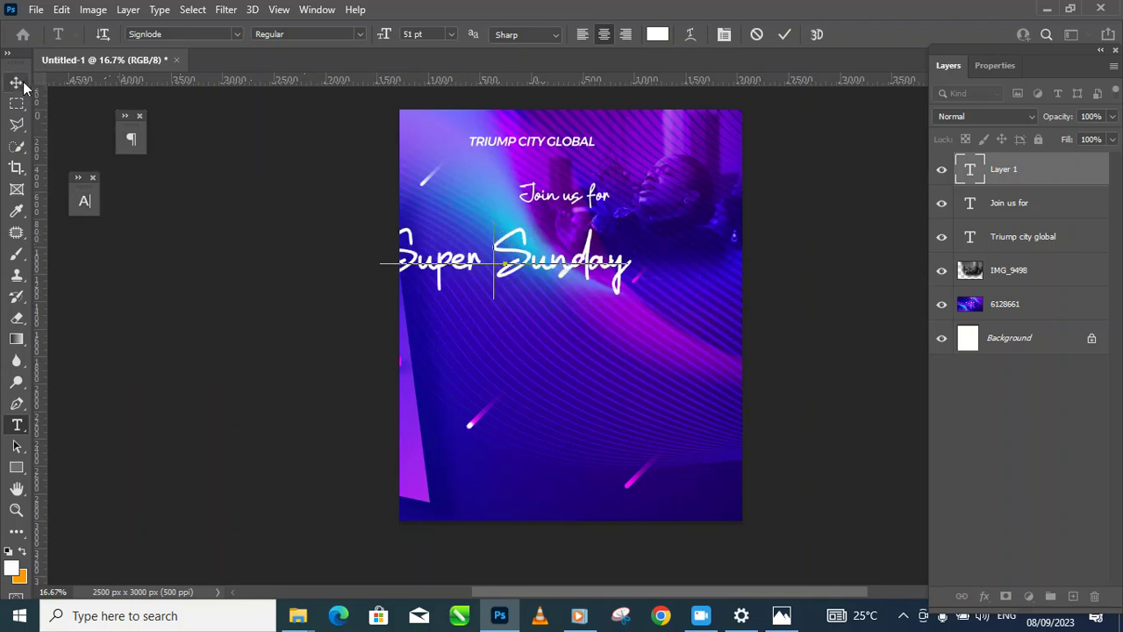
pyautogui.moveTo(566, 268); pyautogui.dragTo(629, 271)
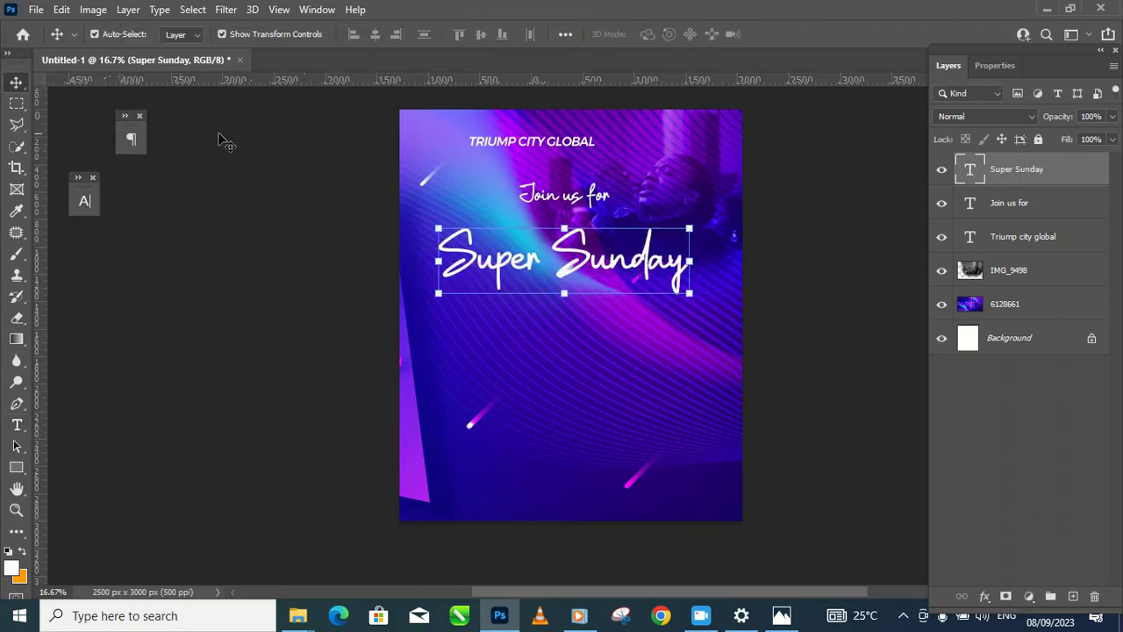
# Step: Replace the Signlode font name with 'mont' to search for Montserrat
pyautogui.click(84, 200)
pyautogui.click(175, 224)
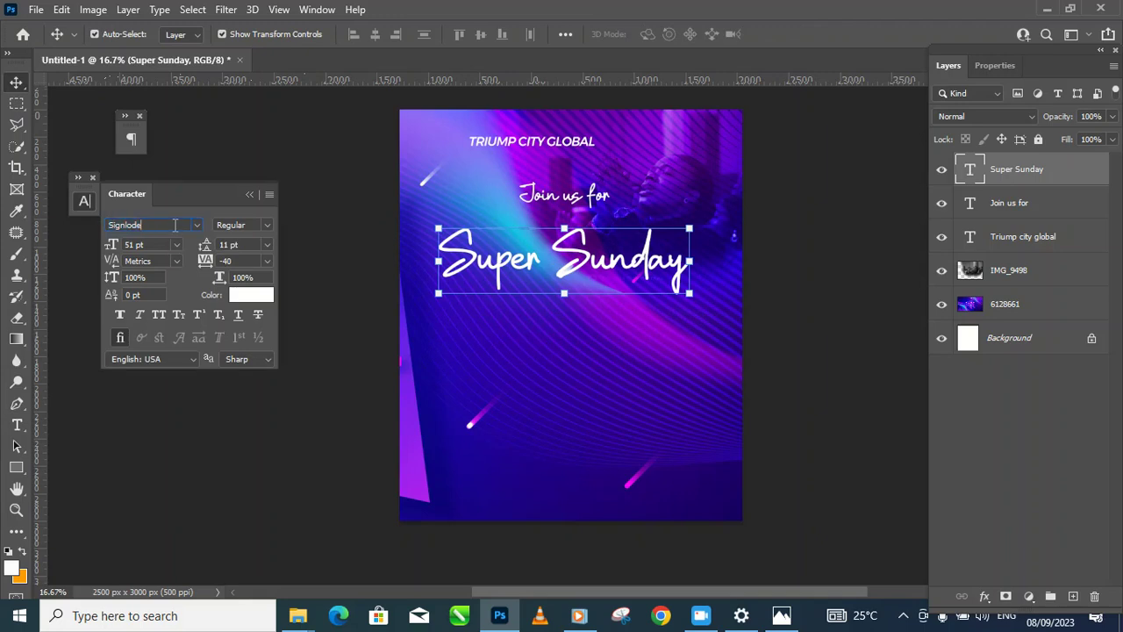
pyautogui.moveTo(173, 225); pyautogui.dragTo(107, 219)
pyautogui.write('mont')
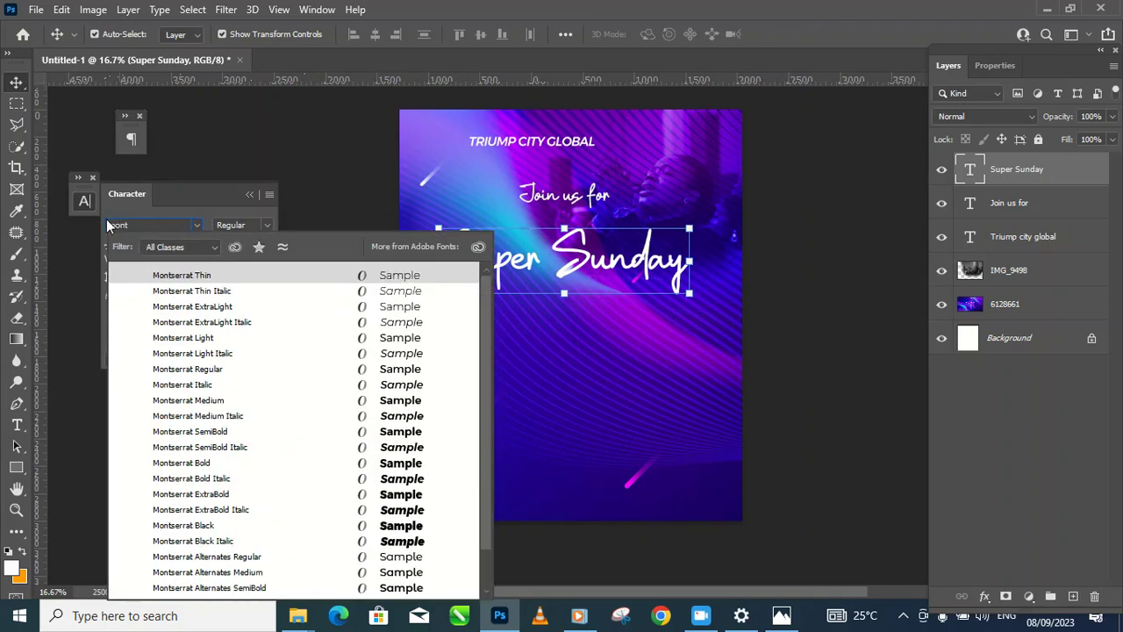
# Step: Apply Montserrat ExtraBold Italic to the title and break it into SUPER / SUNDAY lines
pyautogui.click(413, 517)
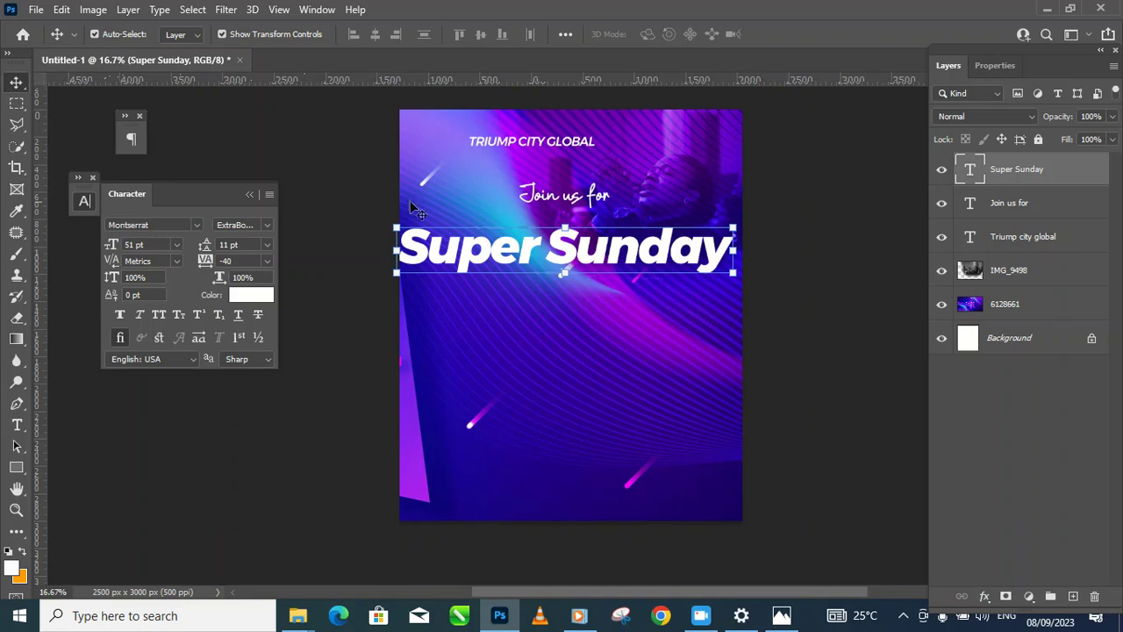
pyautogui.doubleClick(971, 174)
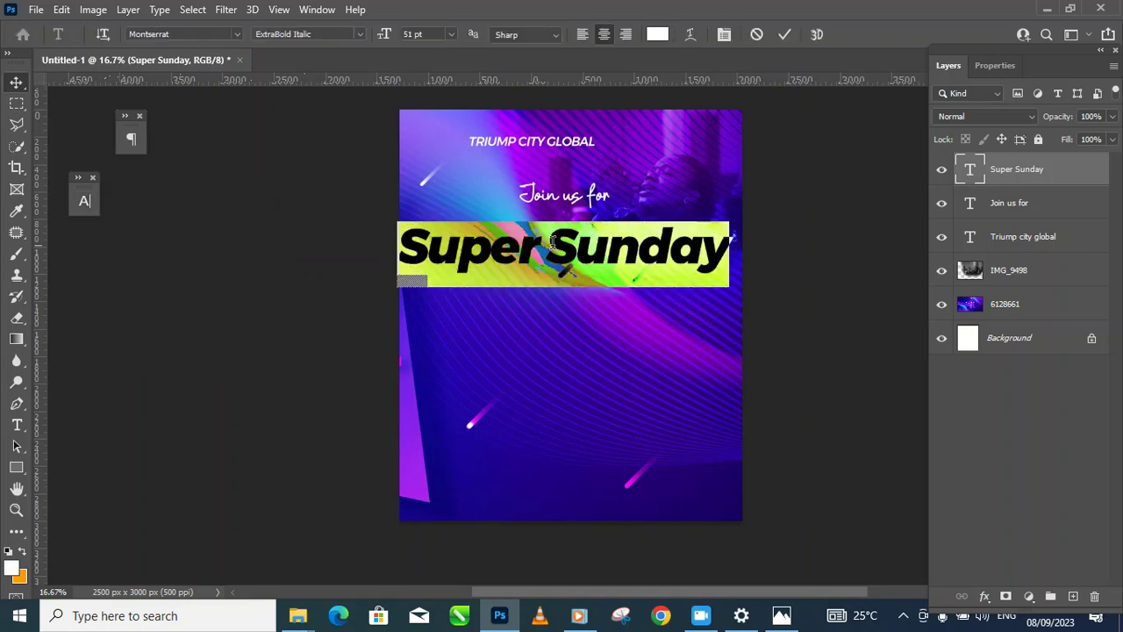
pyautogui.click(548, 246)
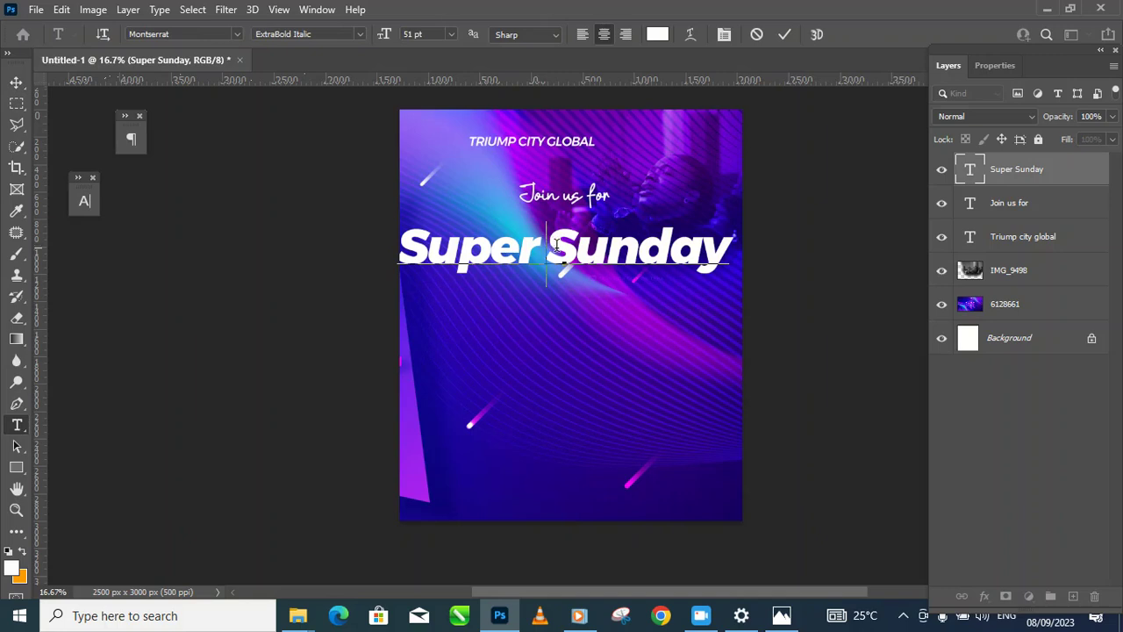
pyautogui.press('Return')
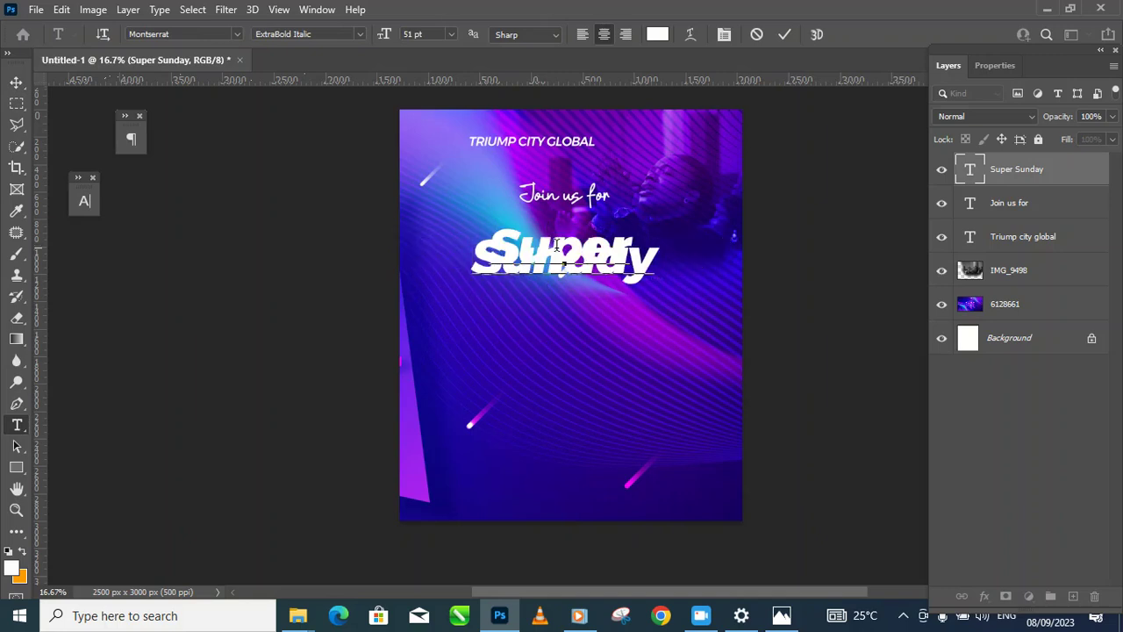
pyautogui.moveTo(493, 237); pyautogui.dragTo(669, 293)
pyautogui.click(546, 257)
pyautogui.doubleClick(513, 236)
pyautogui.click(564, 250)
# Step: Make the title All Caps with 39 pt leading and 63 pt size
pyautogui.hotkey('ctrl', 'a')
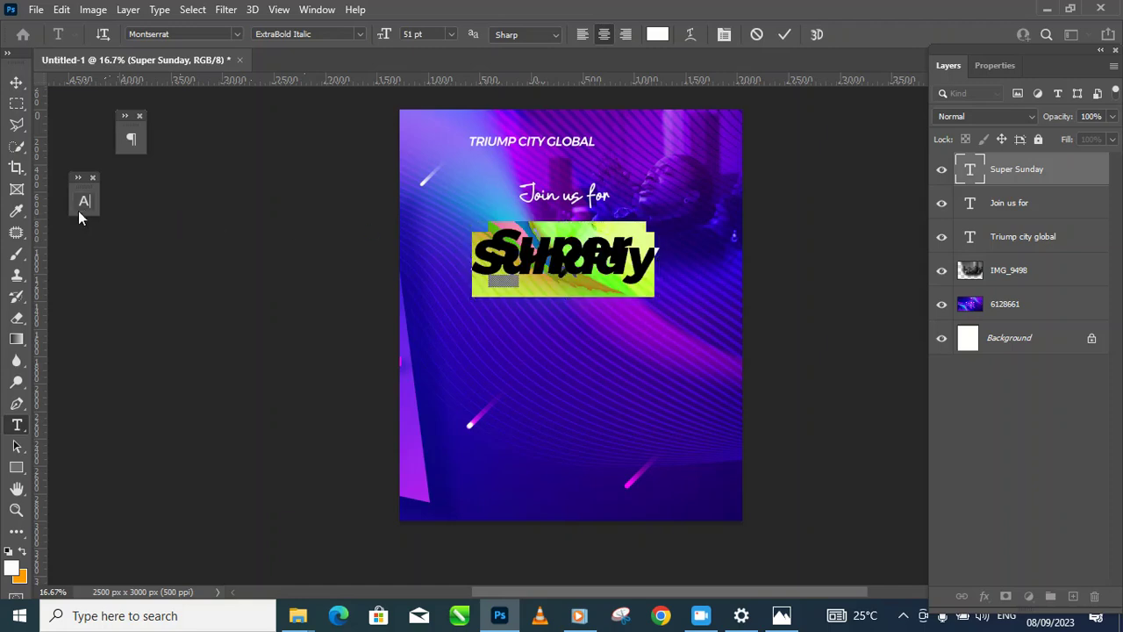
pyautogui.click(84, 202)
pyautogui.click(164, 320)
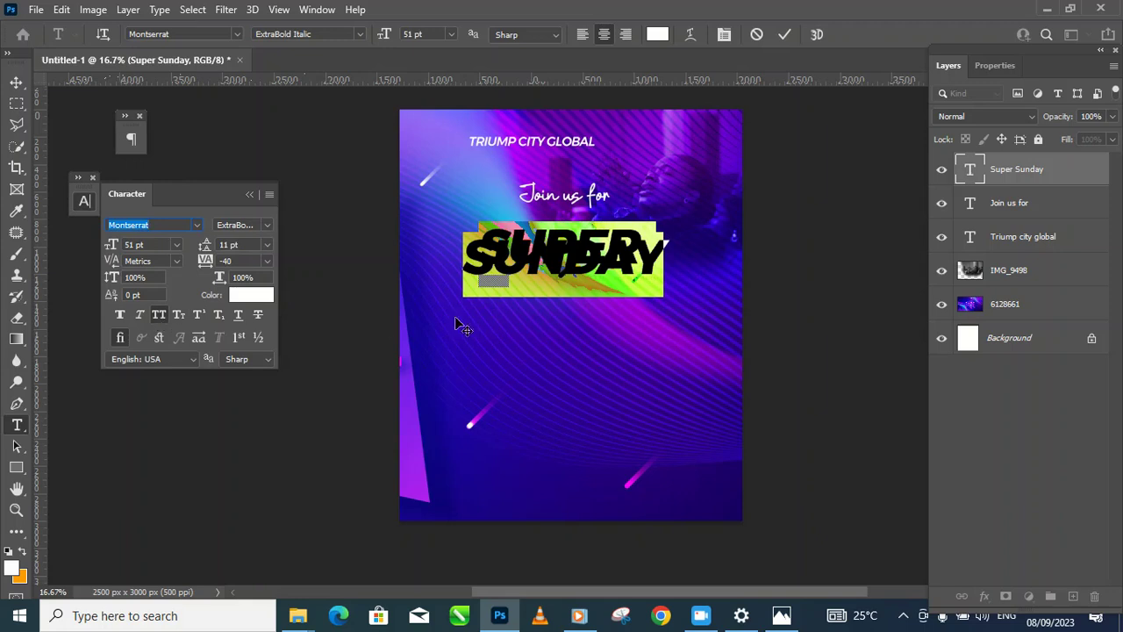
pyautogui.moveTo(205, 249); pyautogui.dragTo(226, 249)
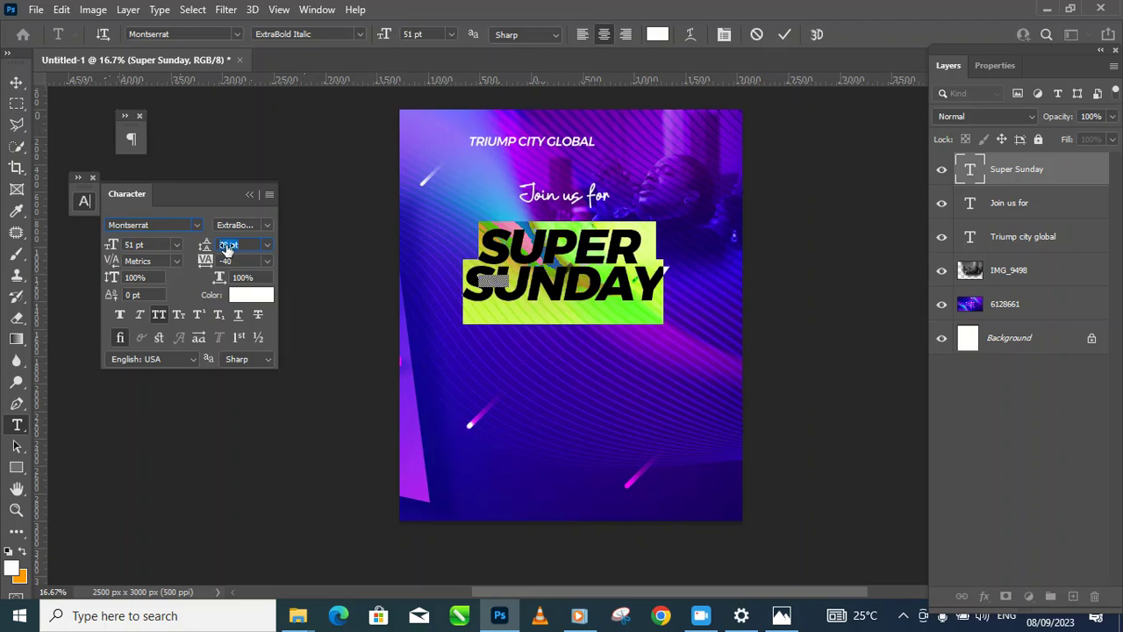
pyautogui.click(507, 252)
pyautogui.moveTo(482, 237); pyautogui.dragTo(670, 231)
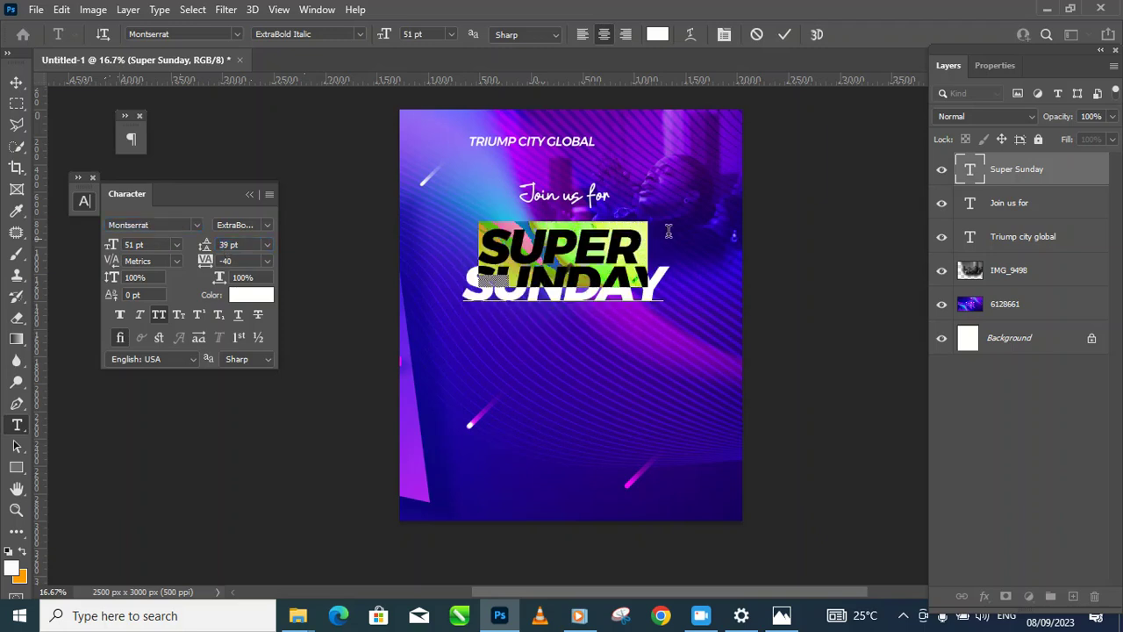
pyautogui.moveTo(114, 245); pyautogui.dragTo(122, 245)
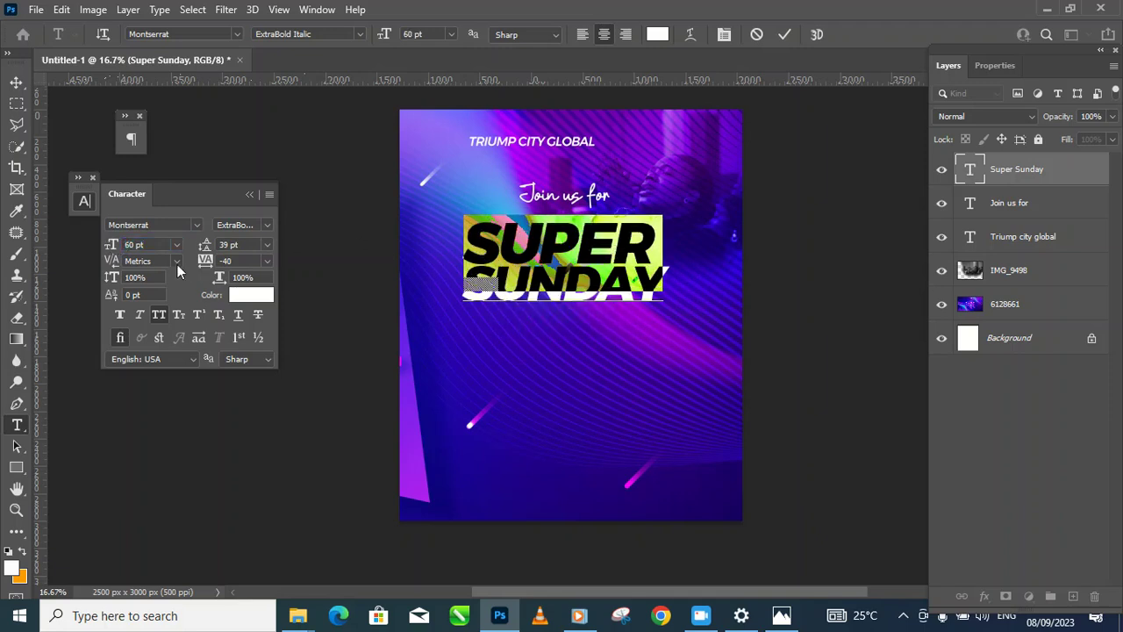
pyautogui.moveTo(111, 245); pyautogui.dragTo(114, 244)
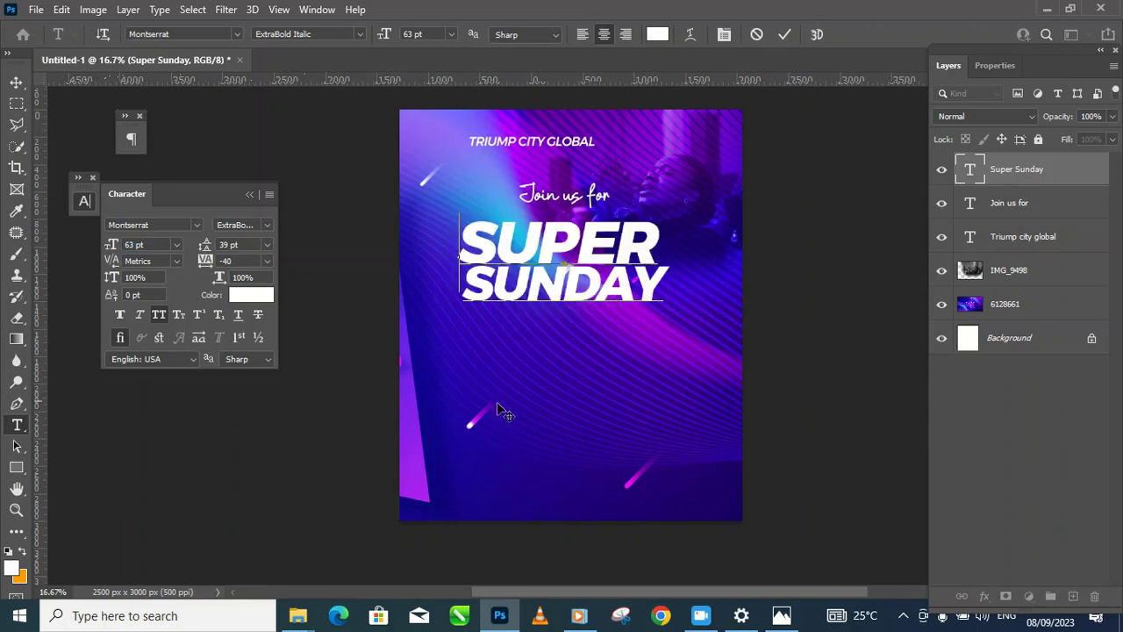
# Step: Switch the title to Montserrat Black Italic and start enlarging it from the lower-right corner
pyautogui.click(16, 82)
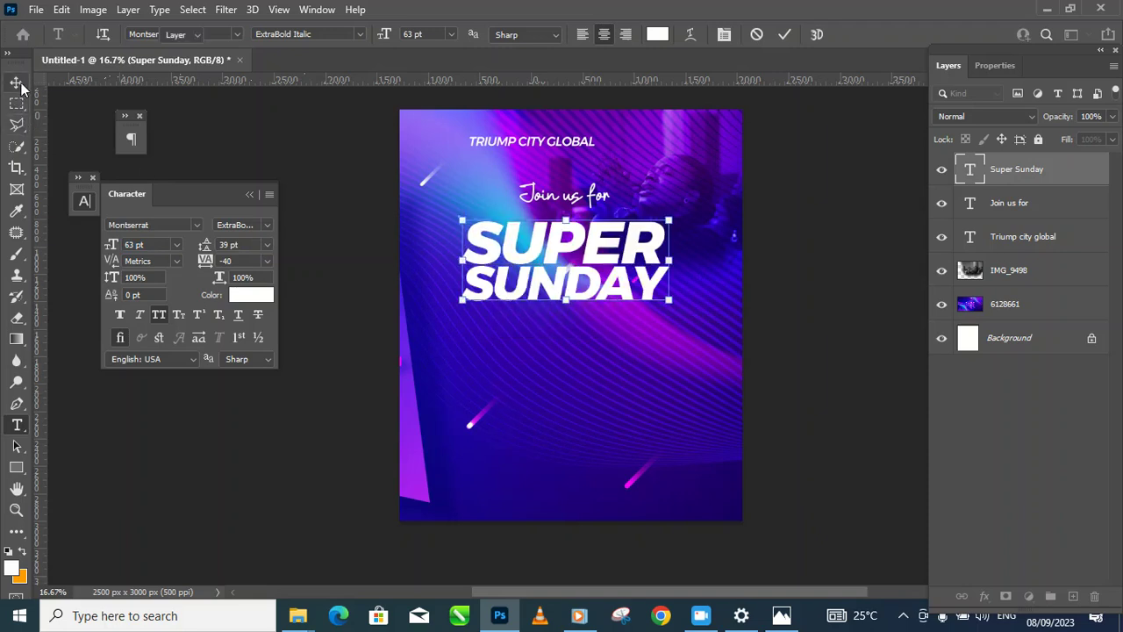
pyautogui.moveTo(710, 304); pyautogui.dragTo(747, 309)
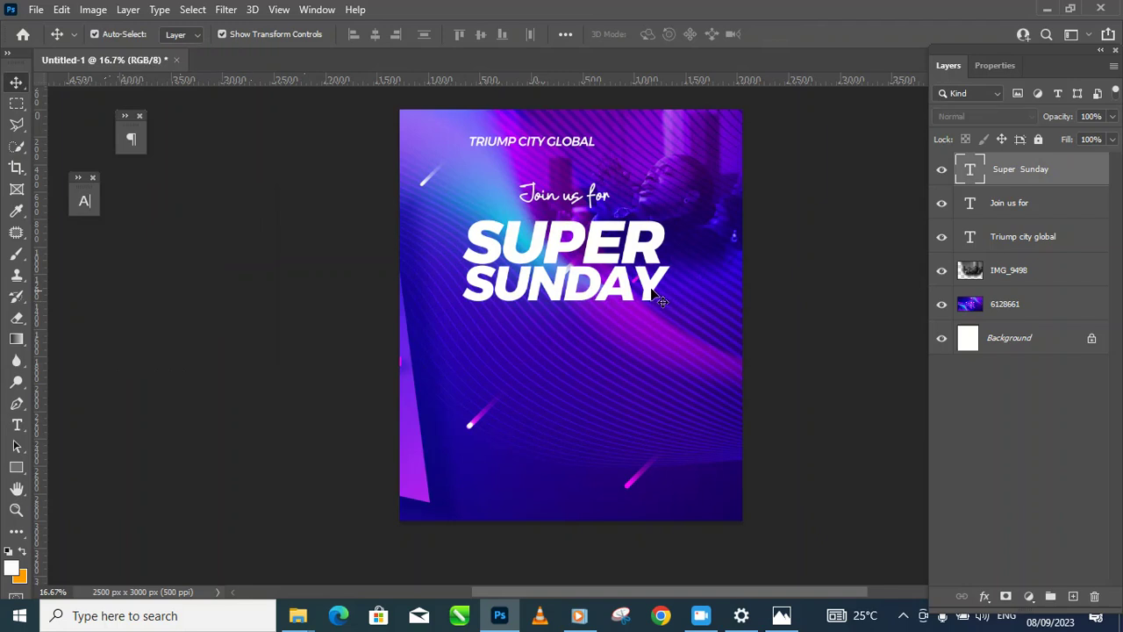
pyautogui.click(85, 201)
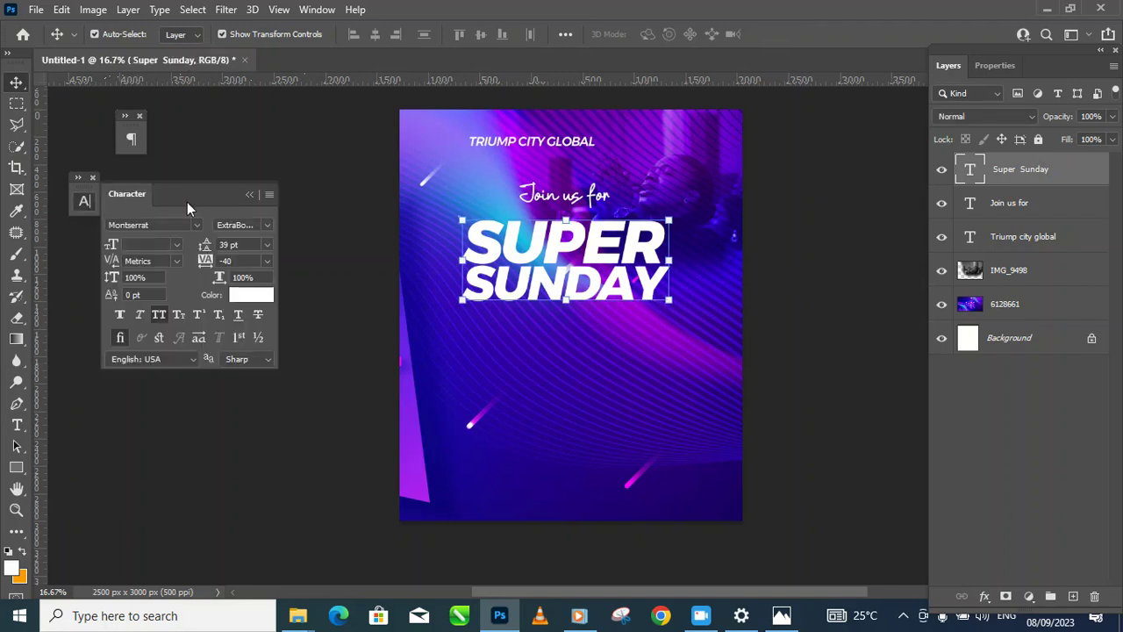
pyautogui.click(267, 224)
pyautogui.click(309, 465)
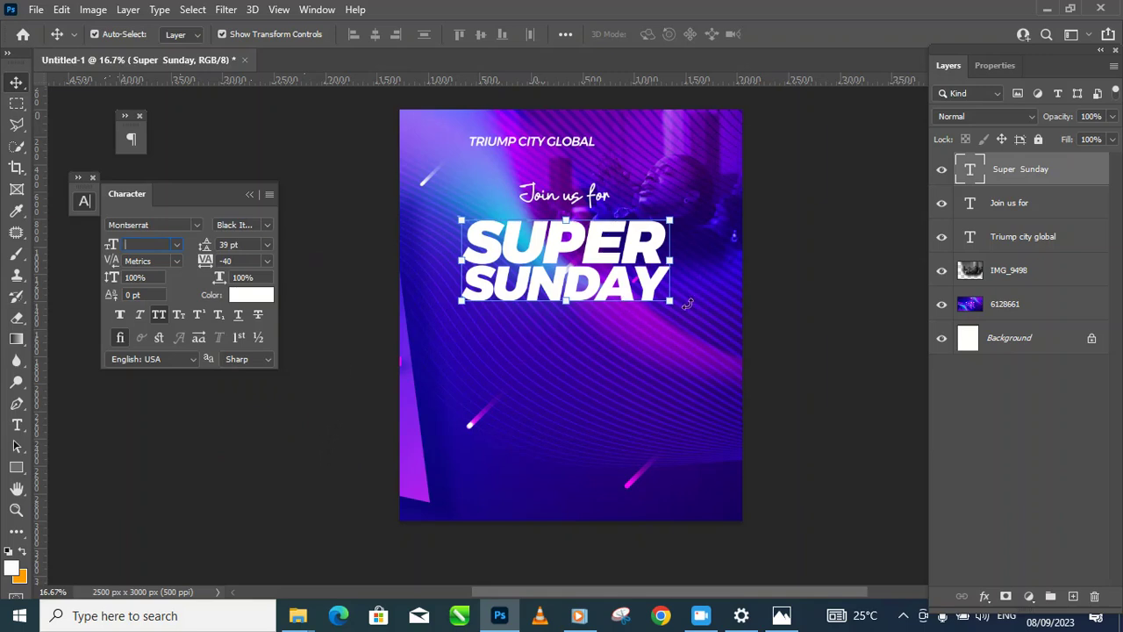
pyautogui.click(772, 306)
pyautogui.click(654, 286)
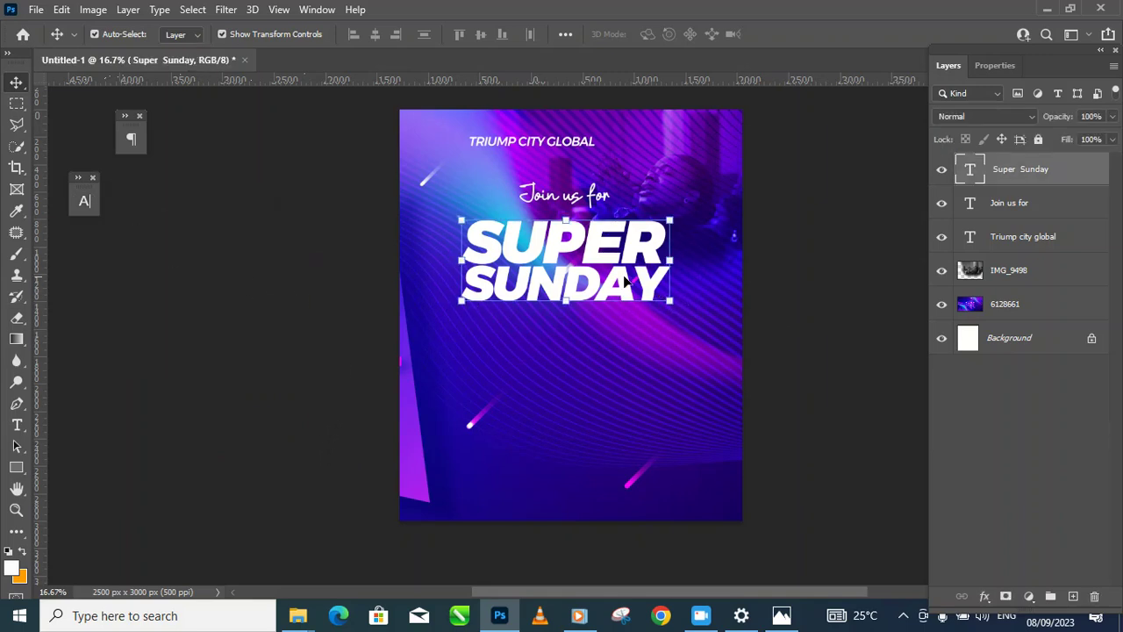
pyautogui.moveTo(669, 302); pyautogui.dragTo(687, 330)
# Step: Scale SUPER SUNDAY to about 112%, nudge it up, and commit the transform
pyautogui.moveTo(469, 330); pyautogui.dragTo(446, 333)
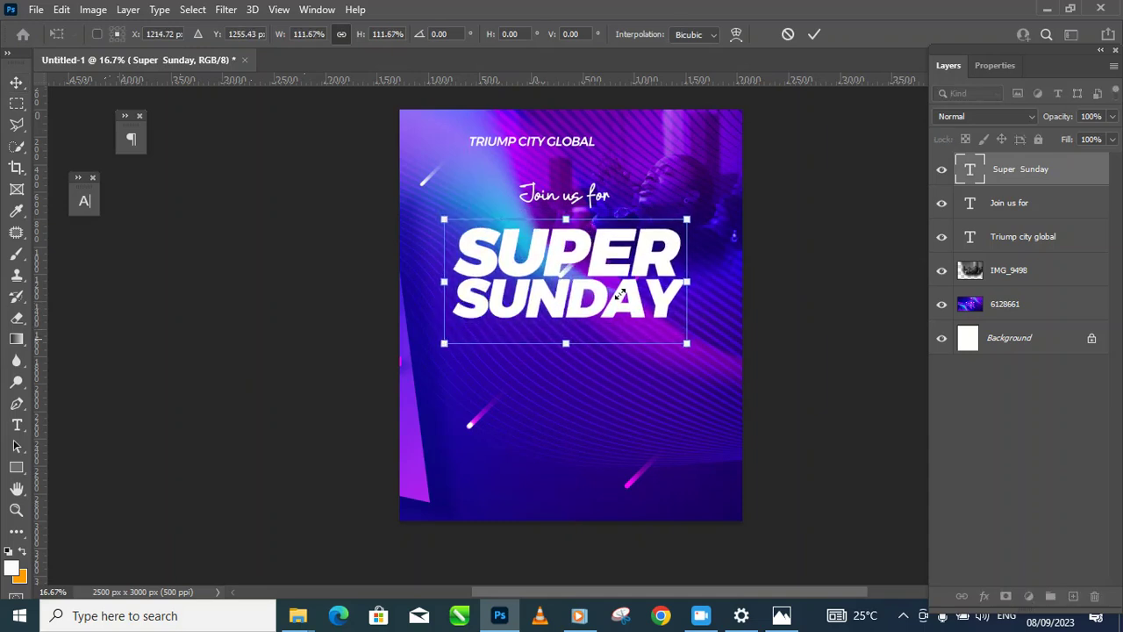
pyautogui.moveTo(641, 284); pyautogui.dragTo(639, 274)
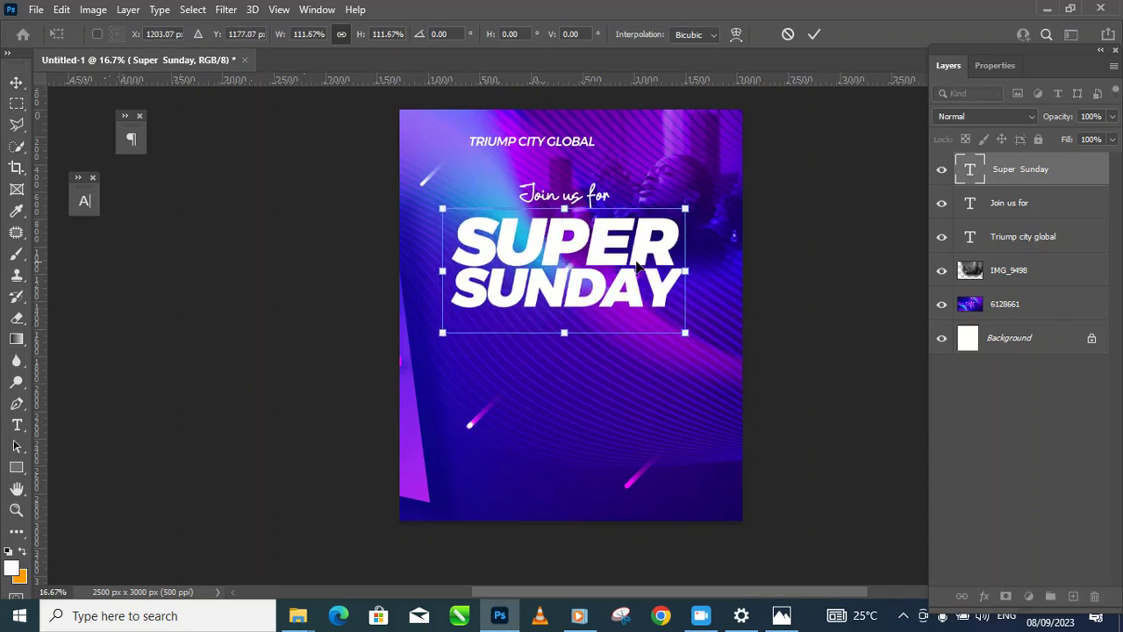
pyautogui.press('Return')
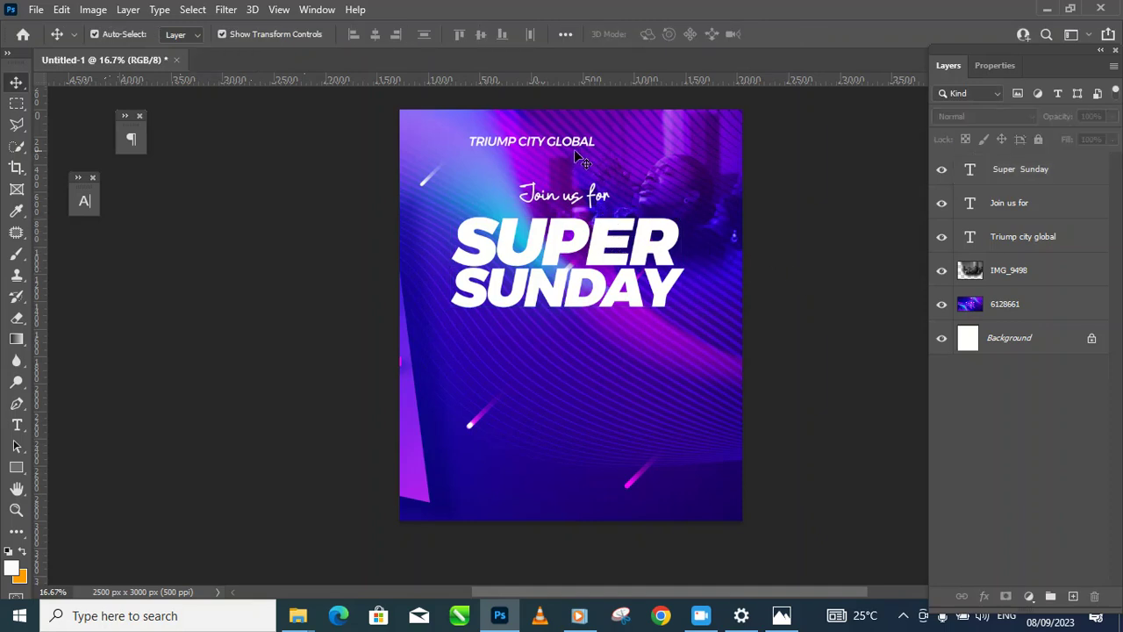
# Step: Move the TRIUMP CITY GLOBAL heading left toward the flyer's upper-left edge
pyautogui.moveTo(586, 142); pyautogui.dragTo(548, 131)
pyautogui.click(808, 279)
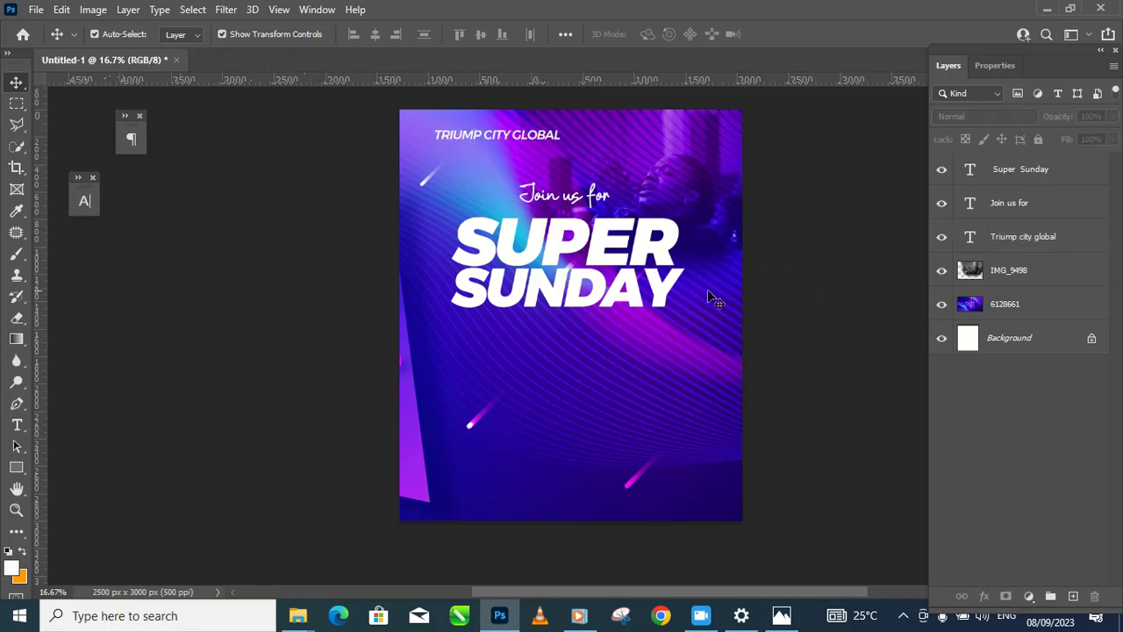
pyautogui.click(84, 202)
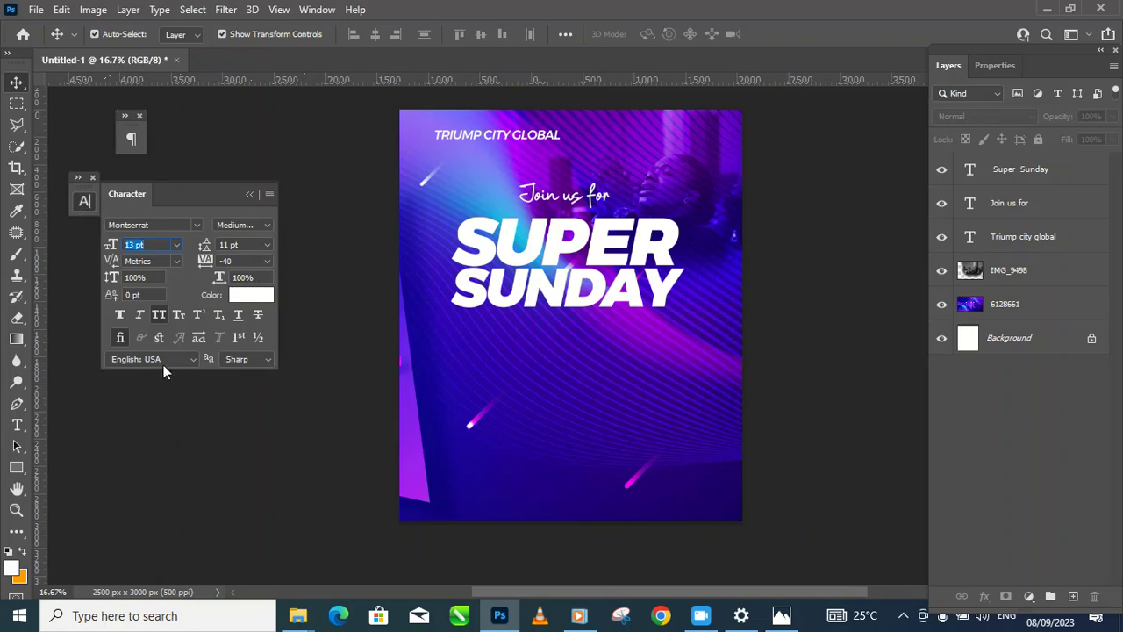
pyautogui.click(172, 421)
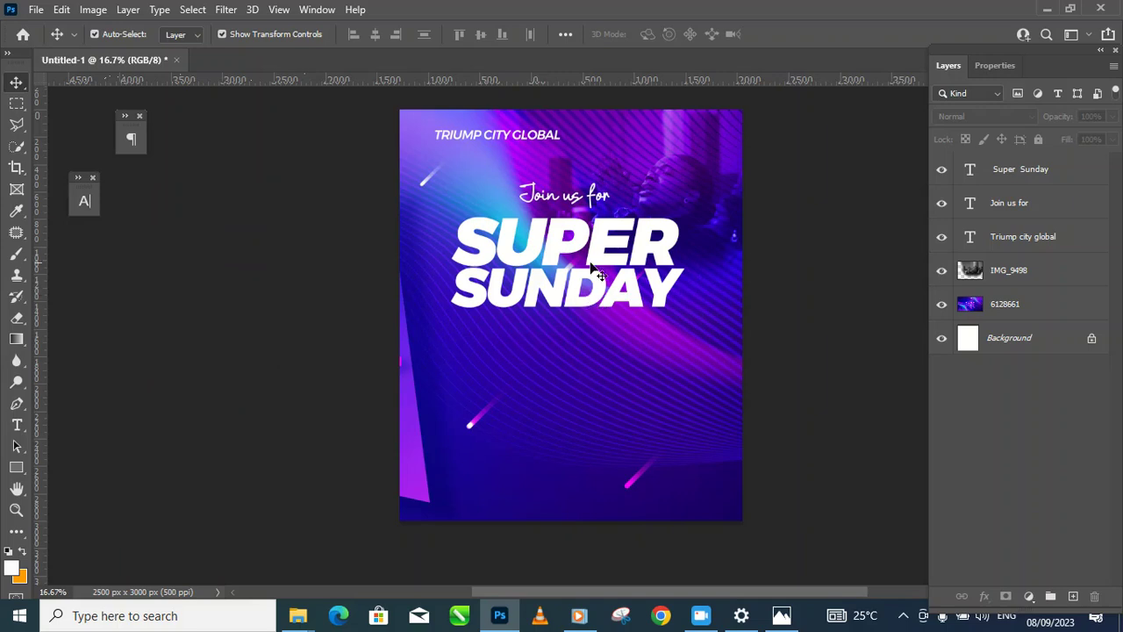
# Step: Type 'HIGHLIGHTS: MIRACLES, HEALINGS, PROSPERITY' as a new text layer, breaking the line before PROSPERITY
pyautogui.click(17, 425)
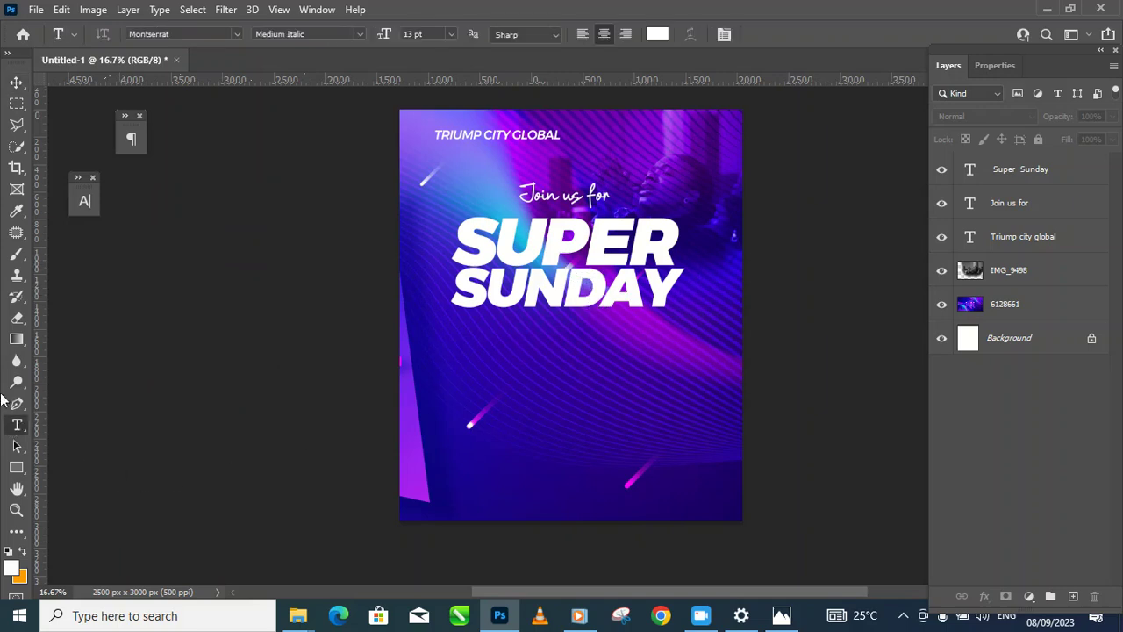
pyautogui.click(502, 344)
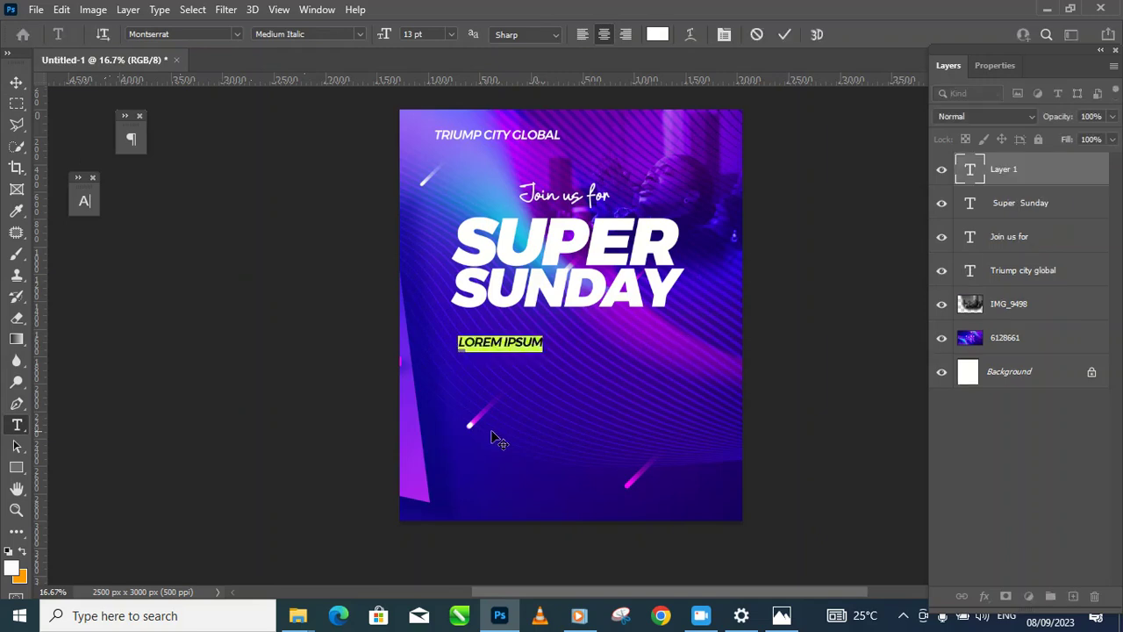
pyautogui.write('HIGH')
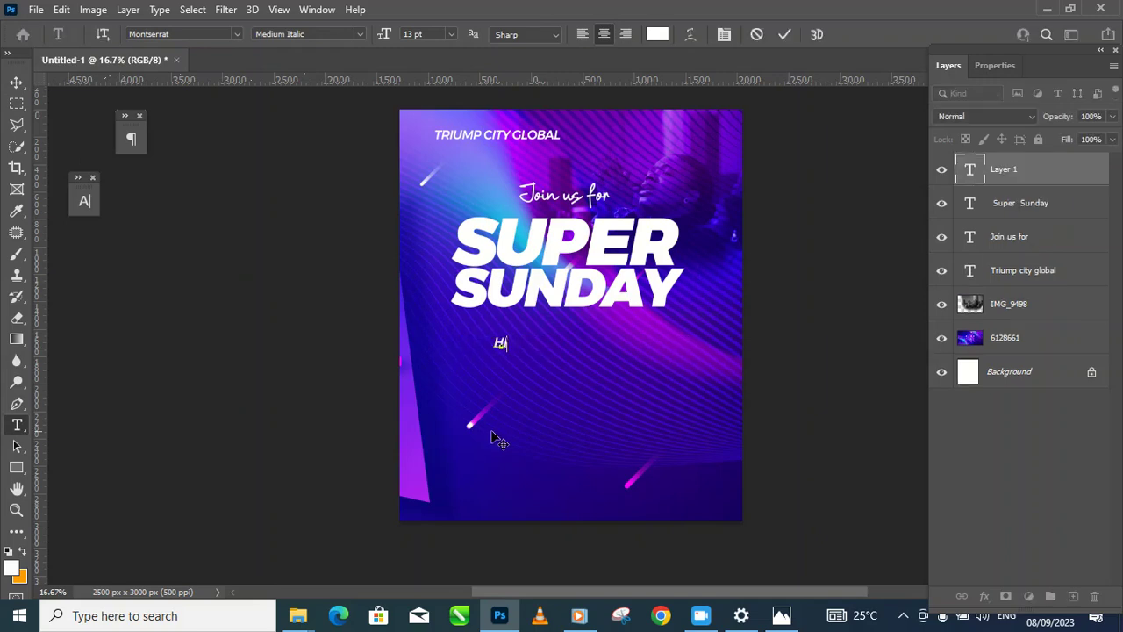
pyautogui.write('LIGHTS: MIURAC')
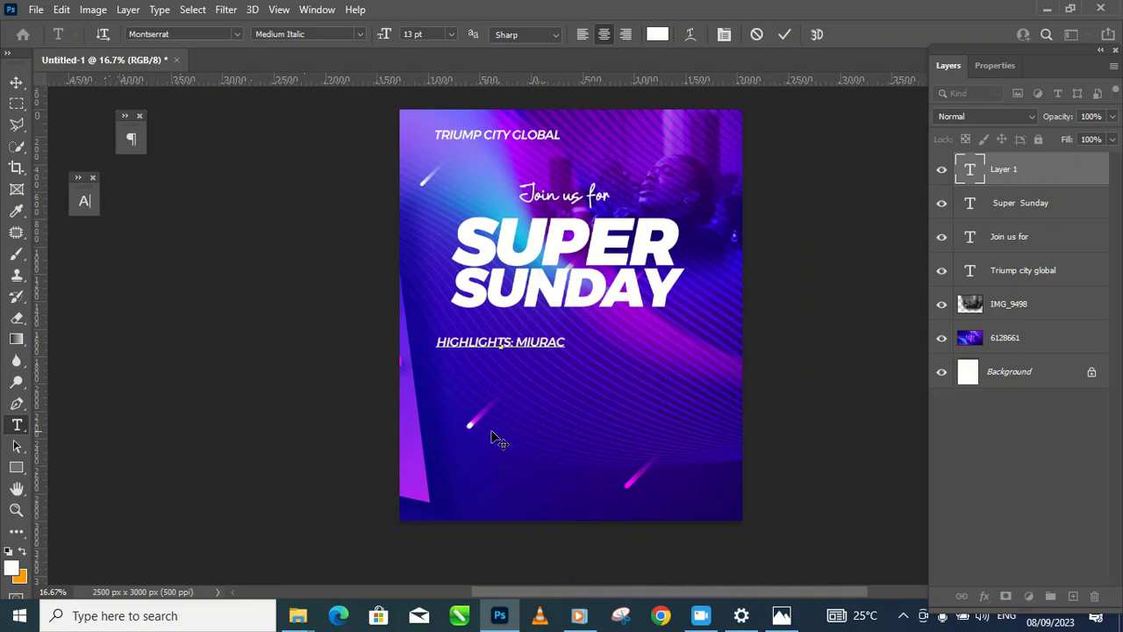
pyautogui.press('BackSpace')
pyautogui.press('BackSpace')
pyautogui.press('BackSpace')
pyautogui.press('BackSpace')
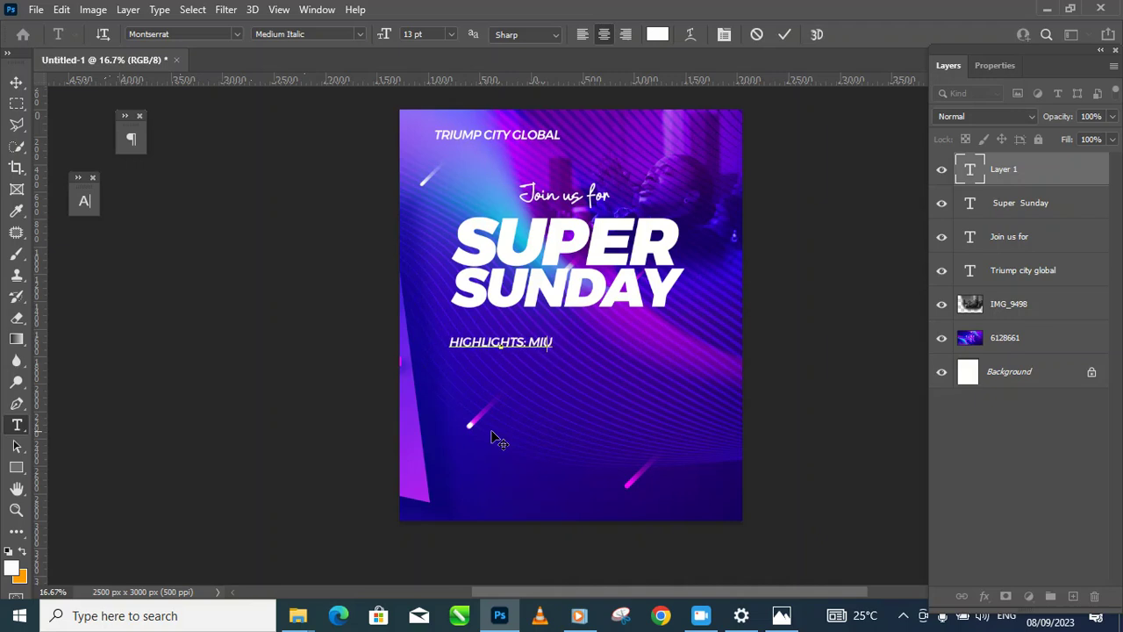
pyautogui.write('RACLES')
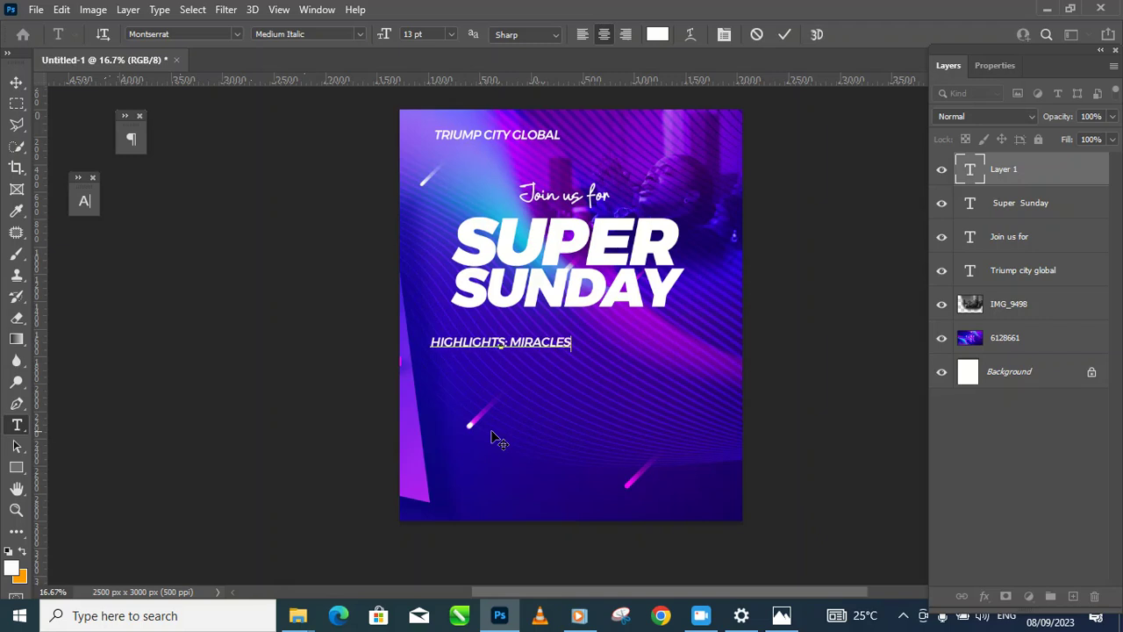
pyautogui.write('  HEALI')
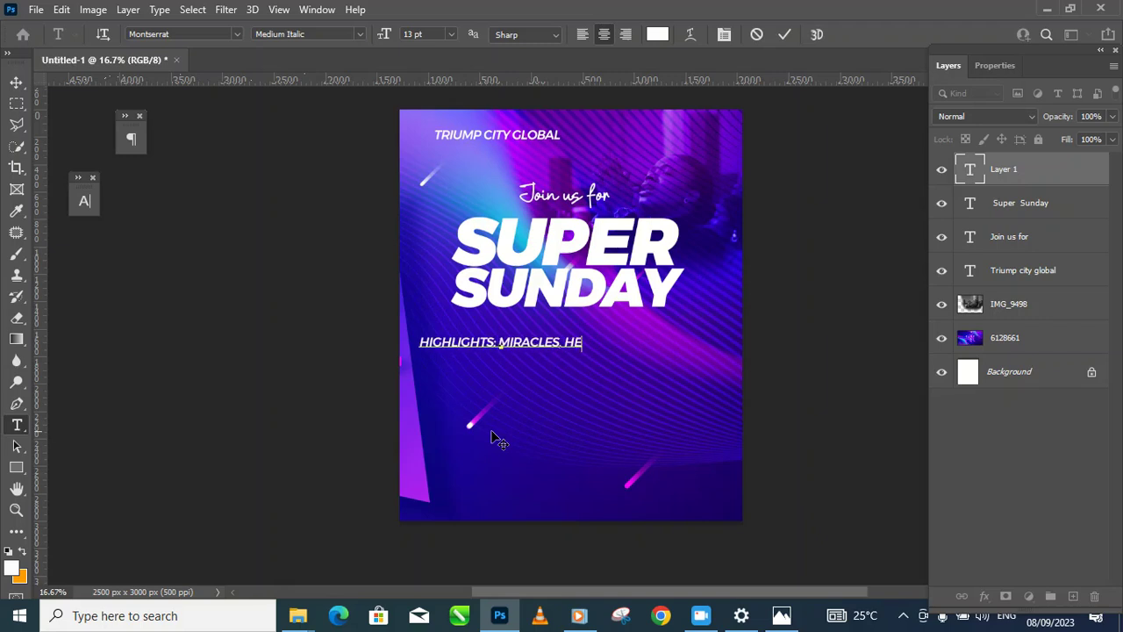
pyautogui.write('NG')
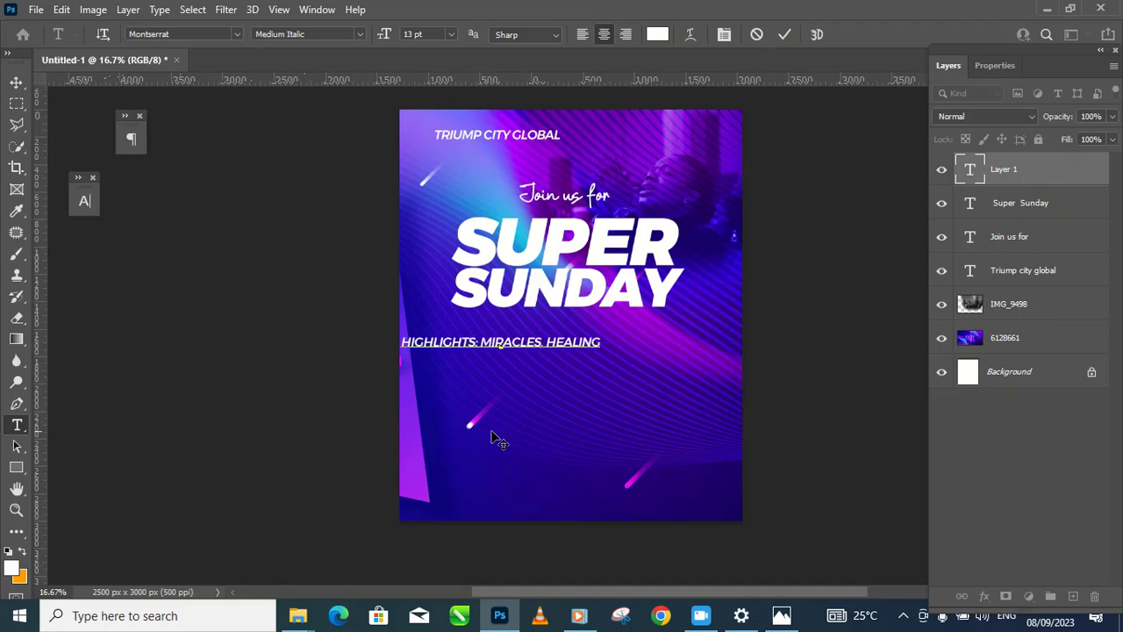
pyautogui.write('S')
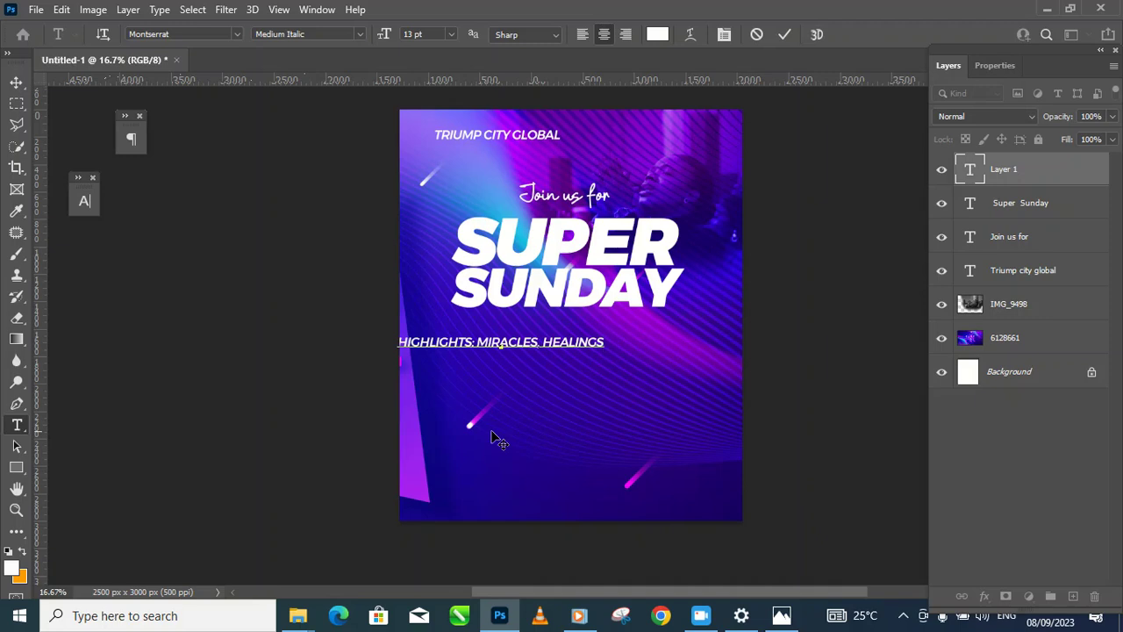
pyautogui.write(',')
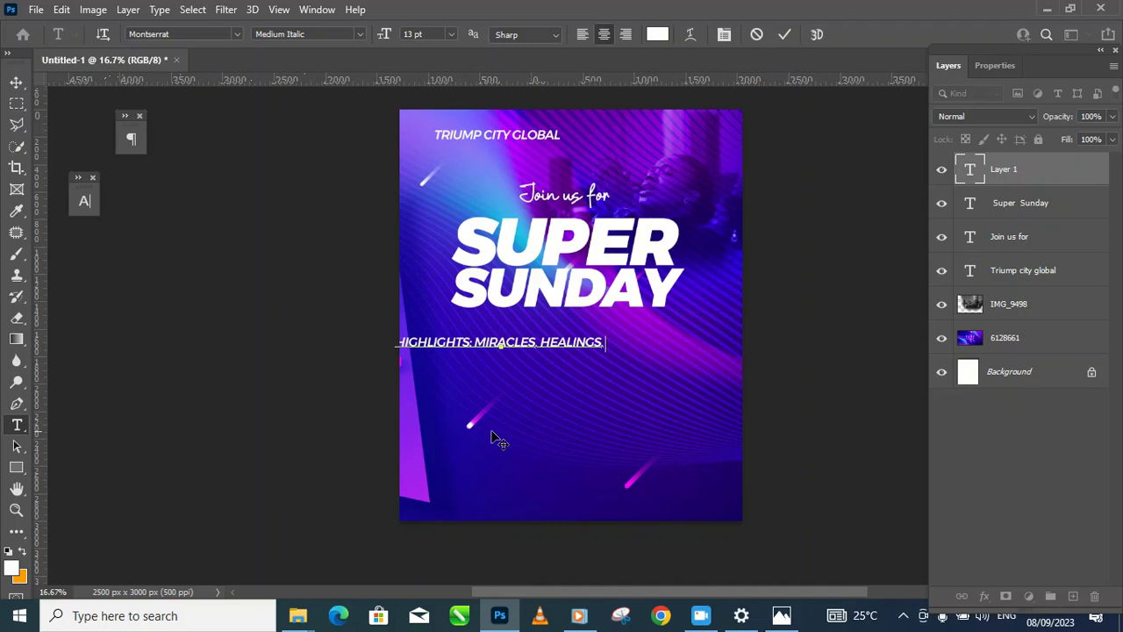
pyautogui.write(' PRO')
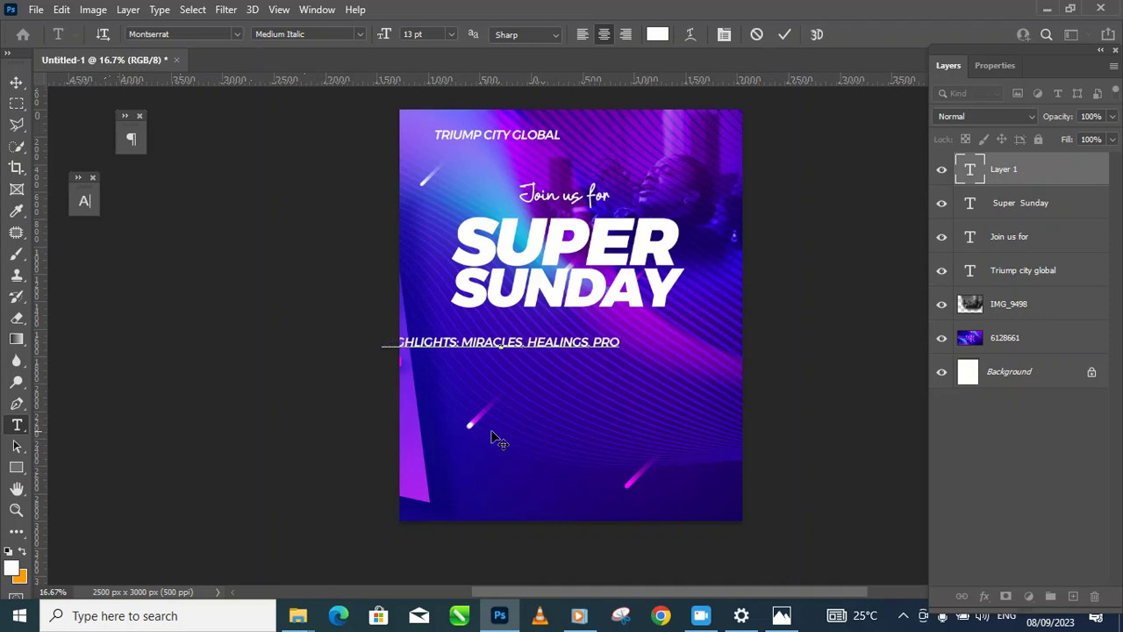
pyautogui.write('SPERITY')
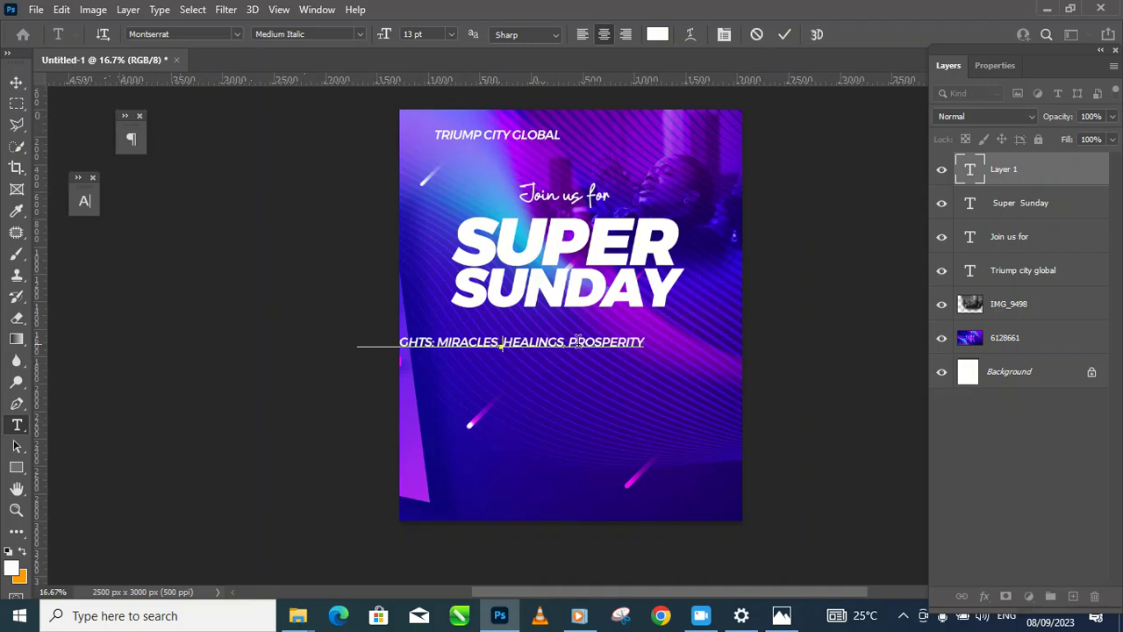
pyautogui.press('Return')
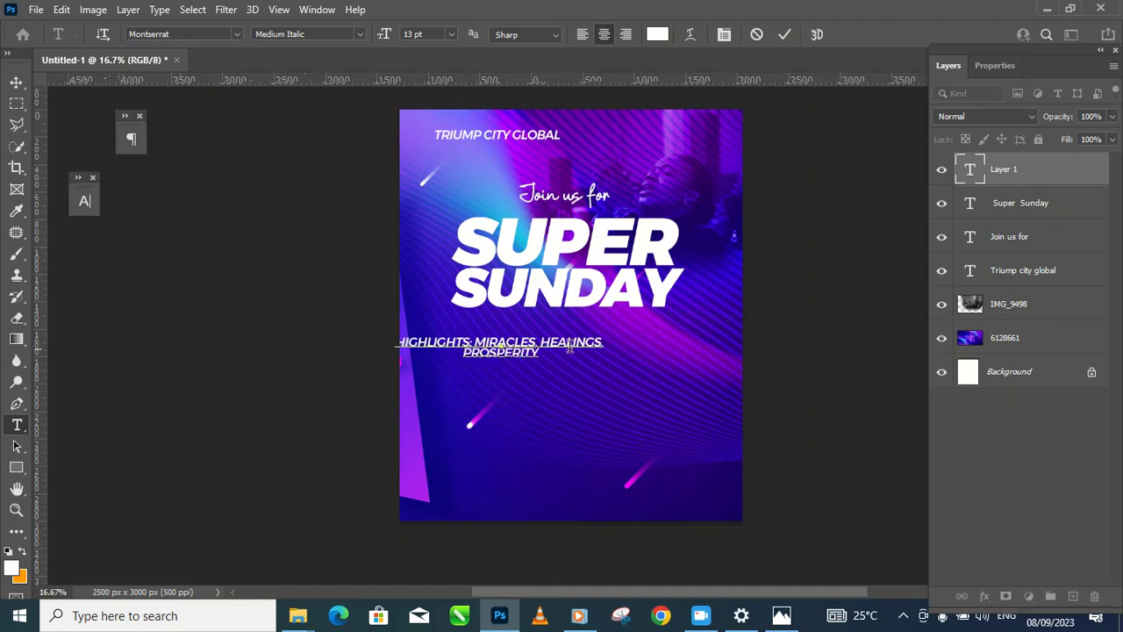
# Step: Move the highlights text under SUPER SUNDAY and append ', salvation. financial breakthrough'
pyautogui.click(16, 82)
pyautogui.moveTo(546, 345); pyautogui.dragTo(601, 324)
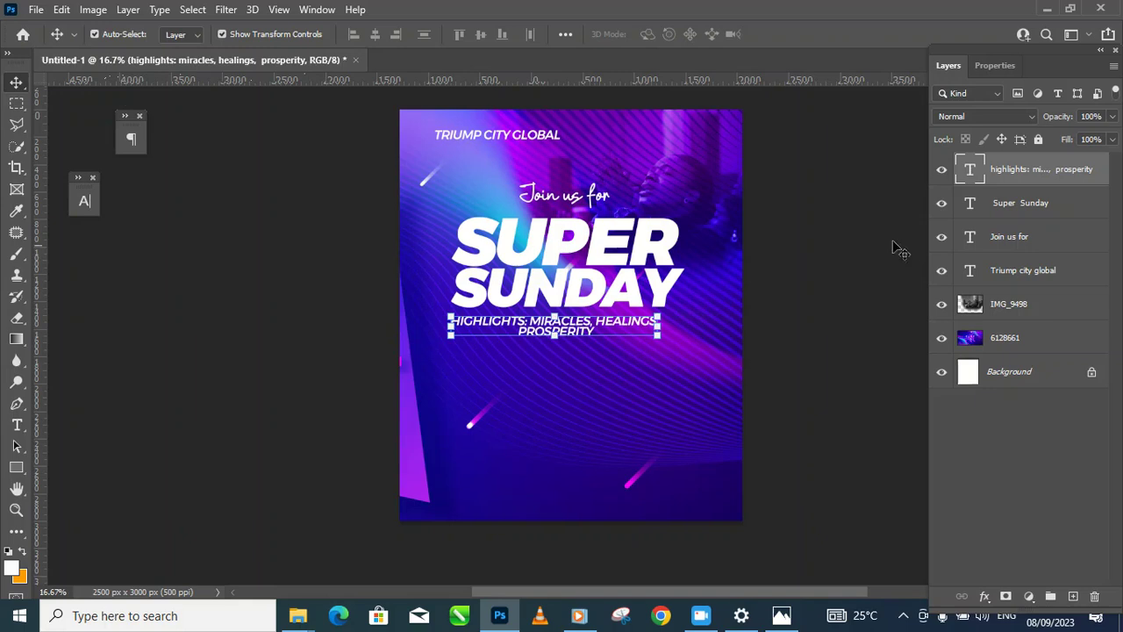
pyautogui.doubleClick(970, 170)
pyautogui.click(607, 332)
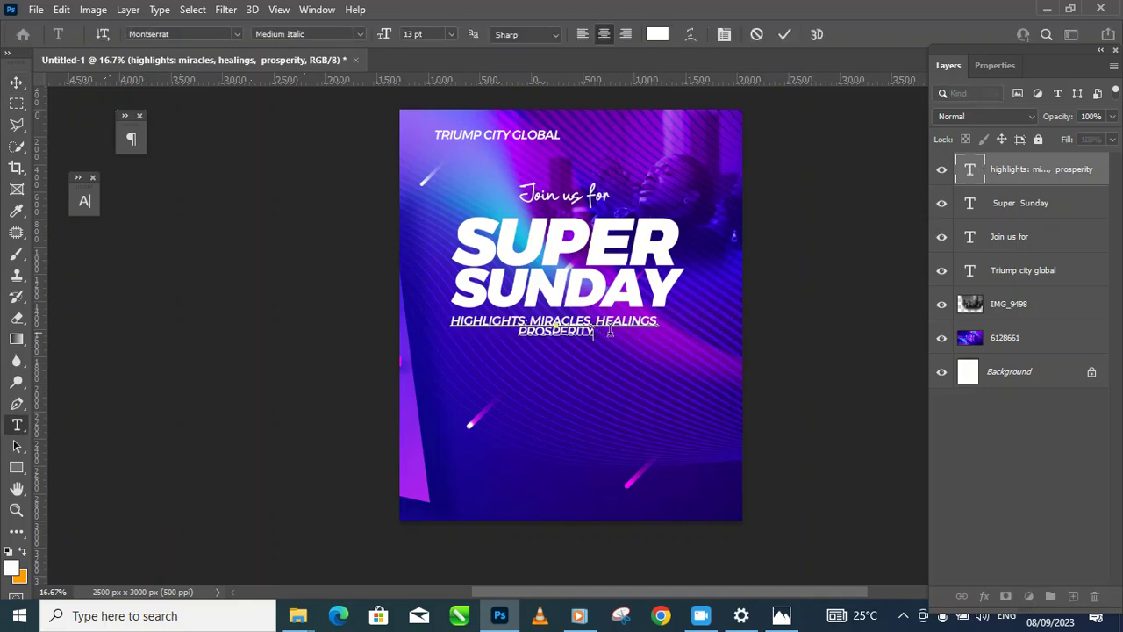
pyautogui.write(', ')
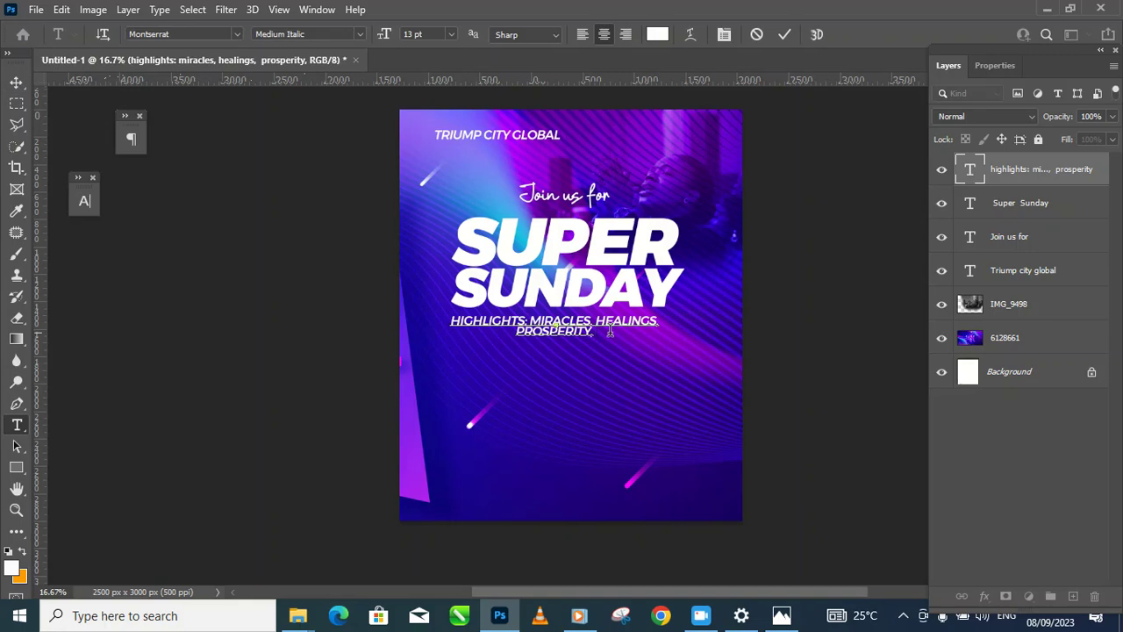
pyautogui.write('sa')
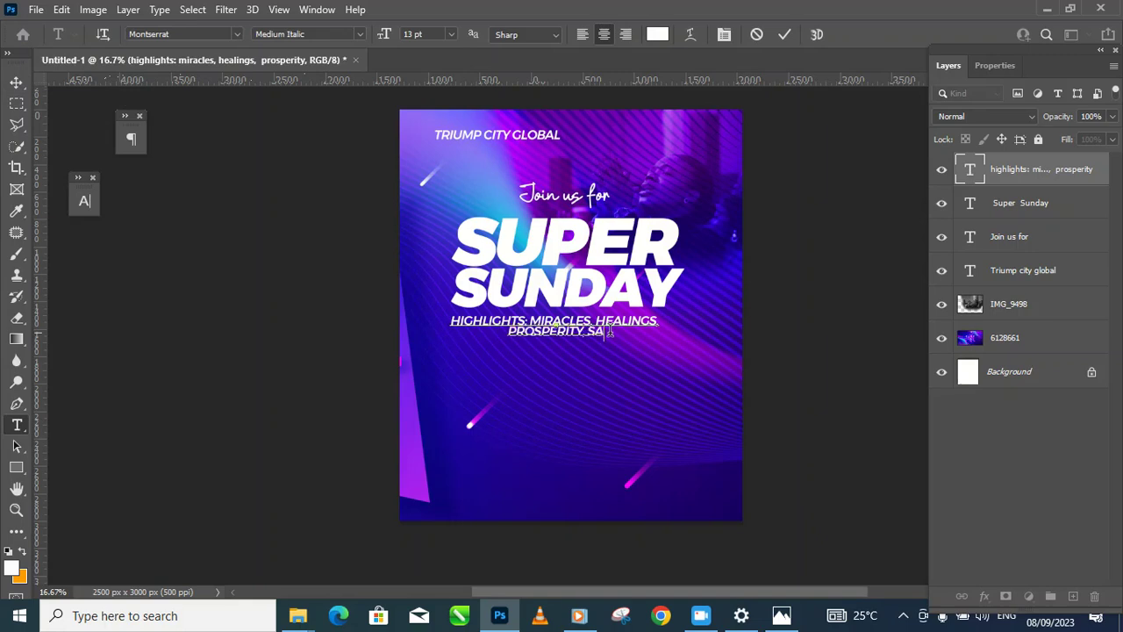
pyautogui.write('lvation')
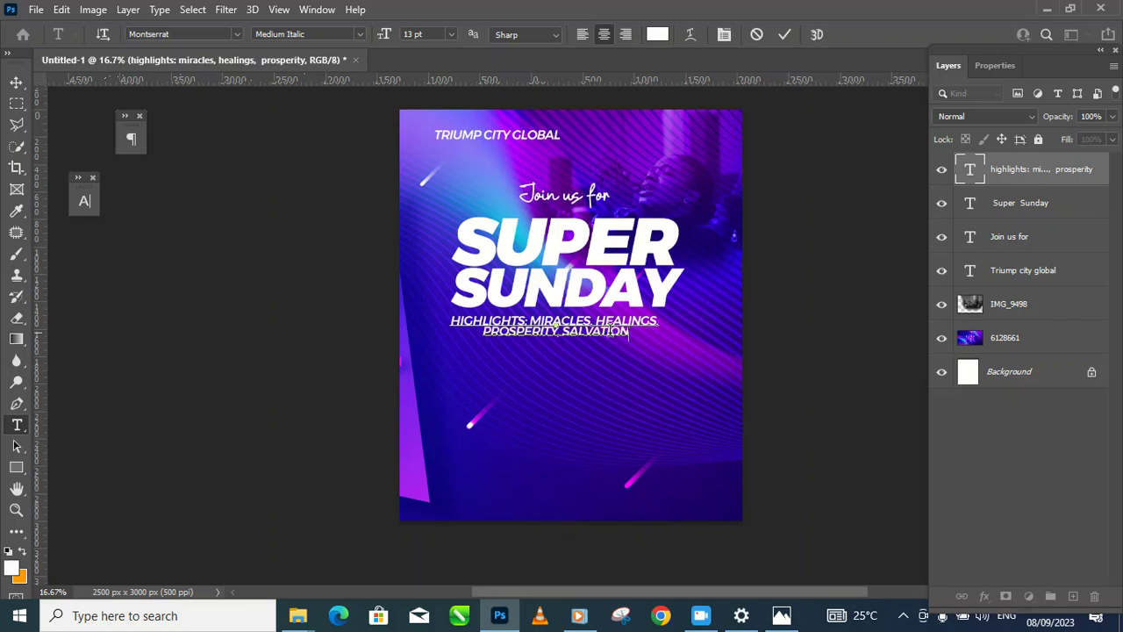
pyautogui.write('.')
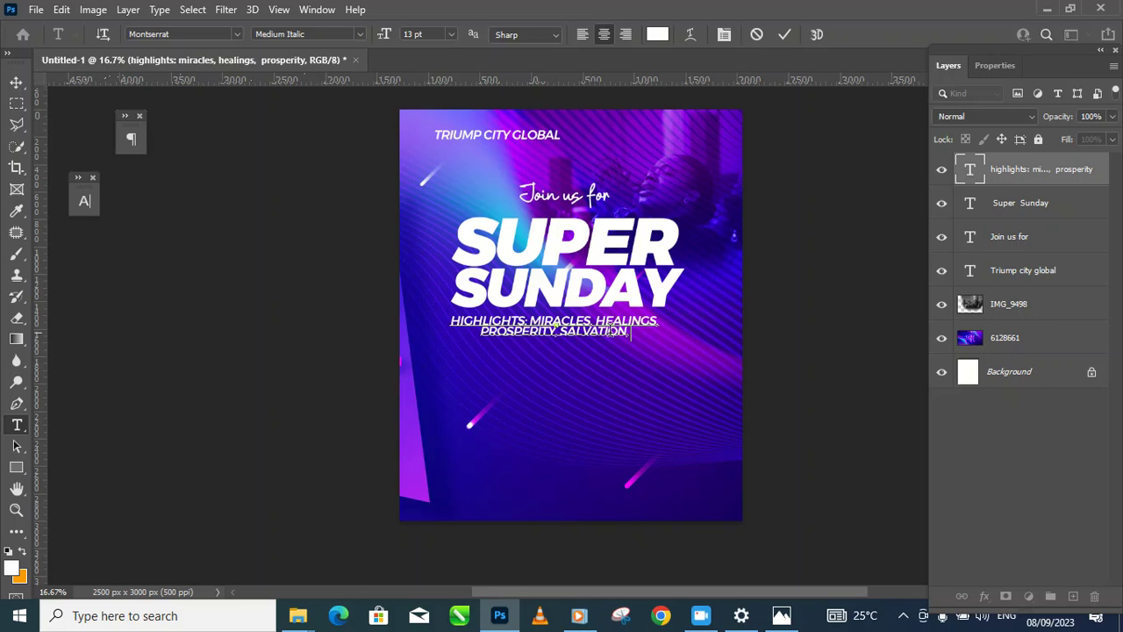
pyautogui.write(' financial brea')
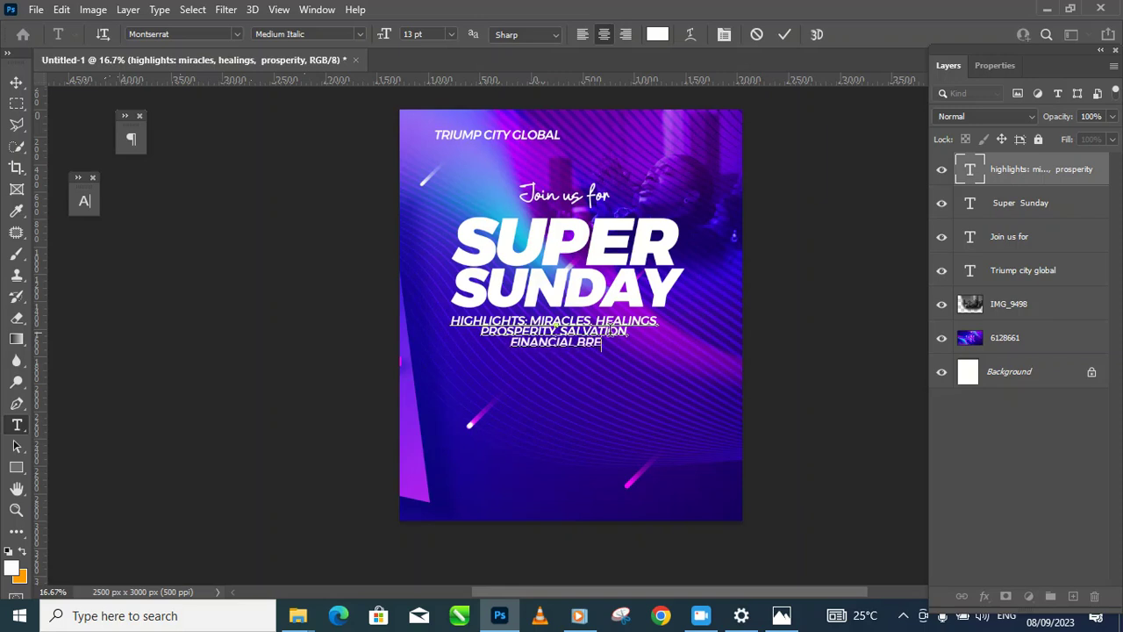
pyautogui.write('kthro')
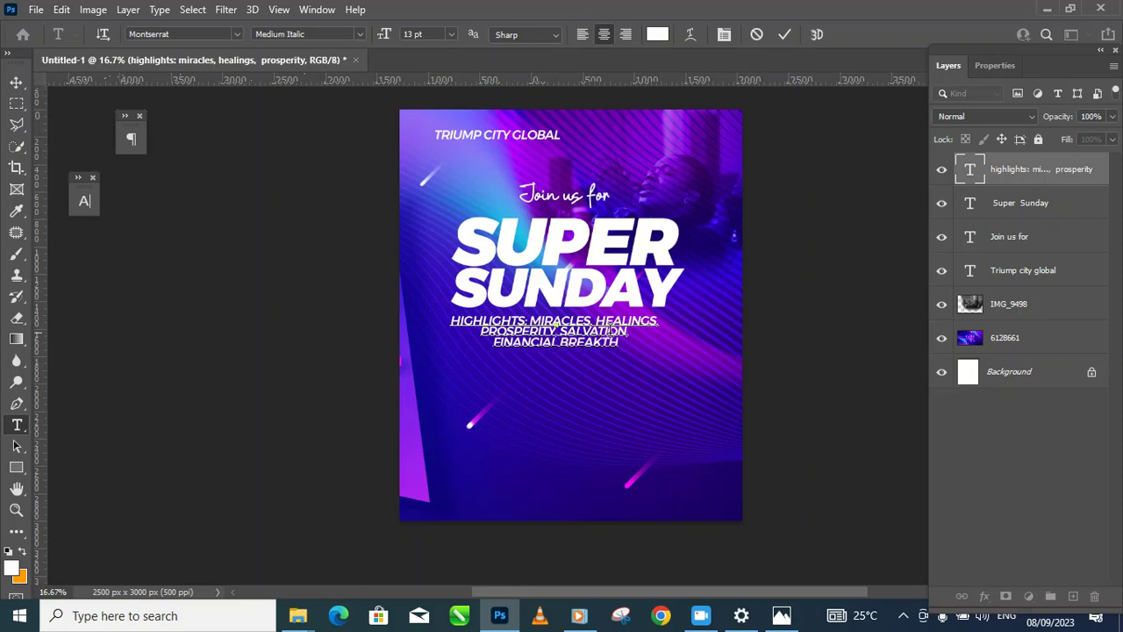
pyautogui.write('ugh')
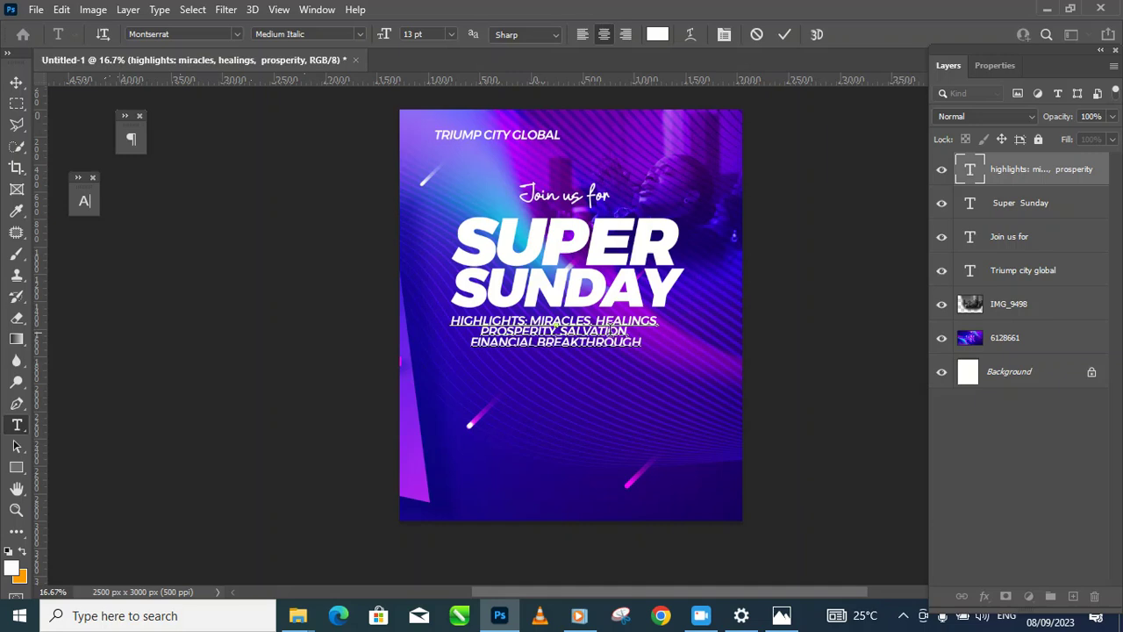
# Step: Set the highlights text size to 10 pt
pyautogui.click(16, 82)
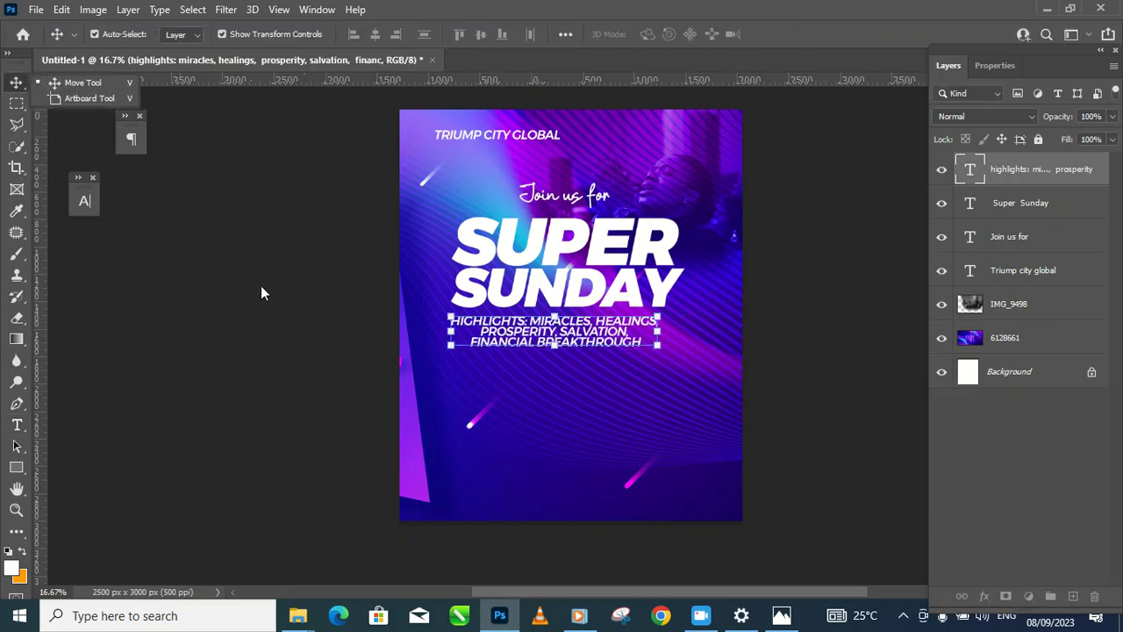
pyautogui.click(629, 349)
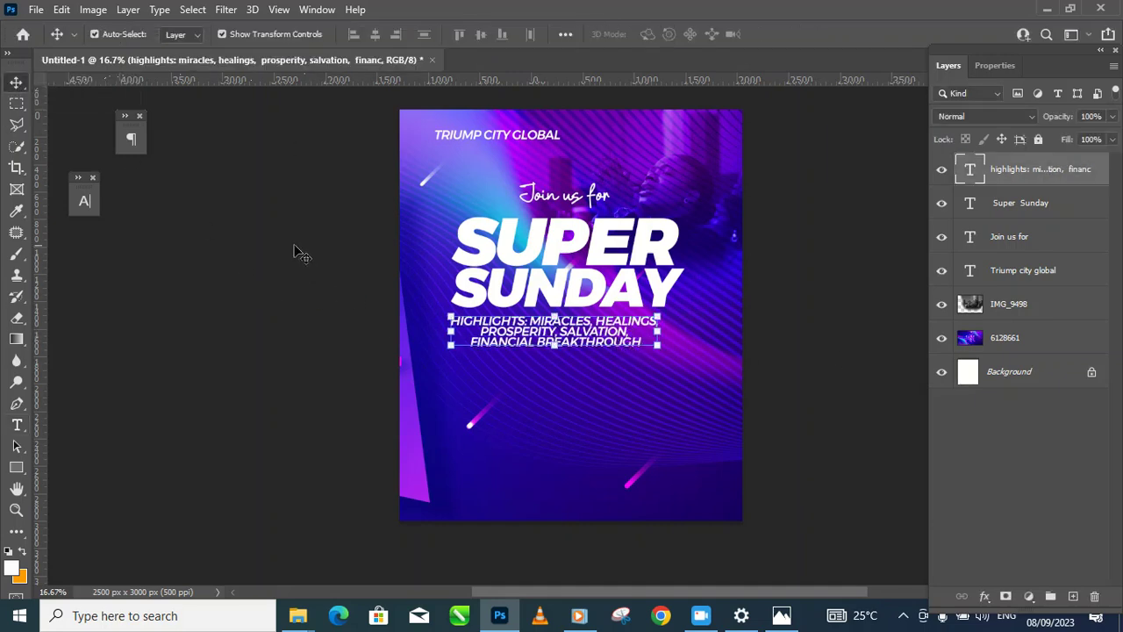
pyautogui.click(83, 203)
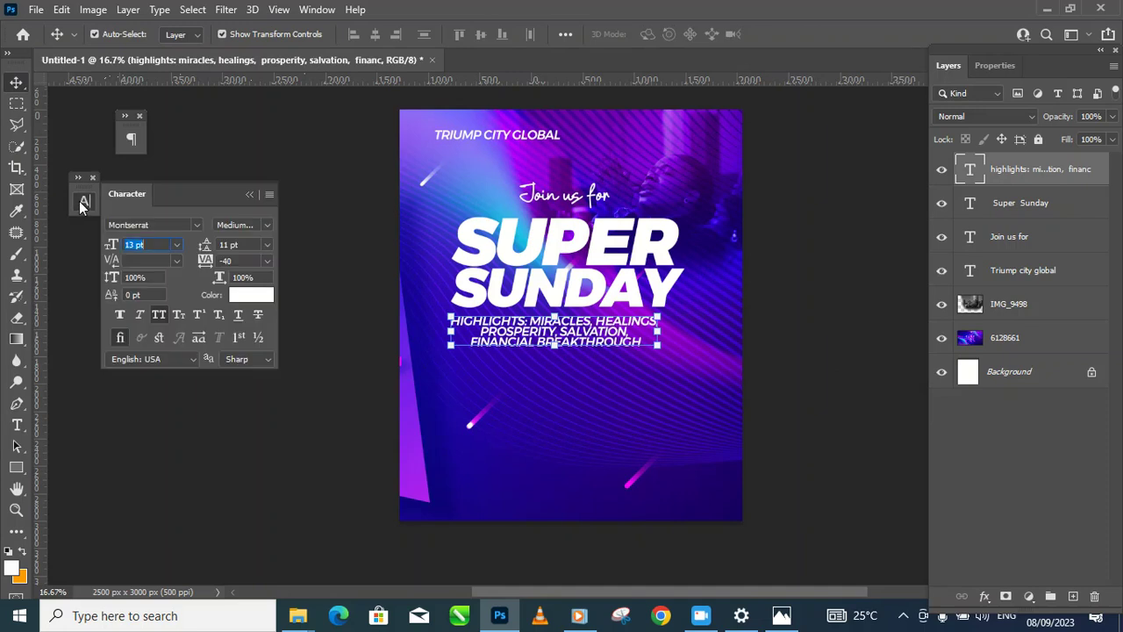
pyautogui.click(177, 247)
pyautogui.click(176, 321)
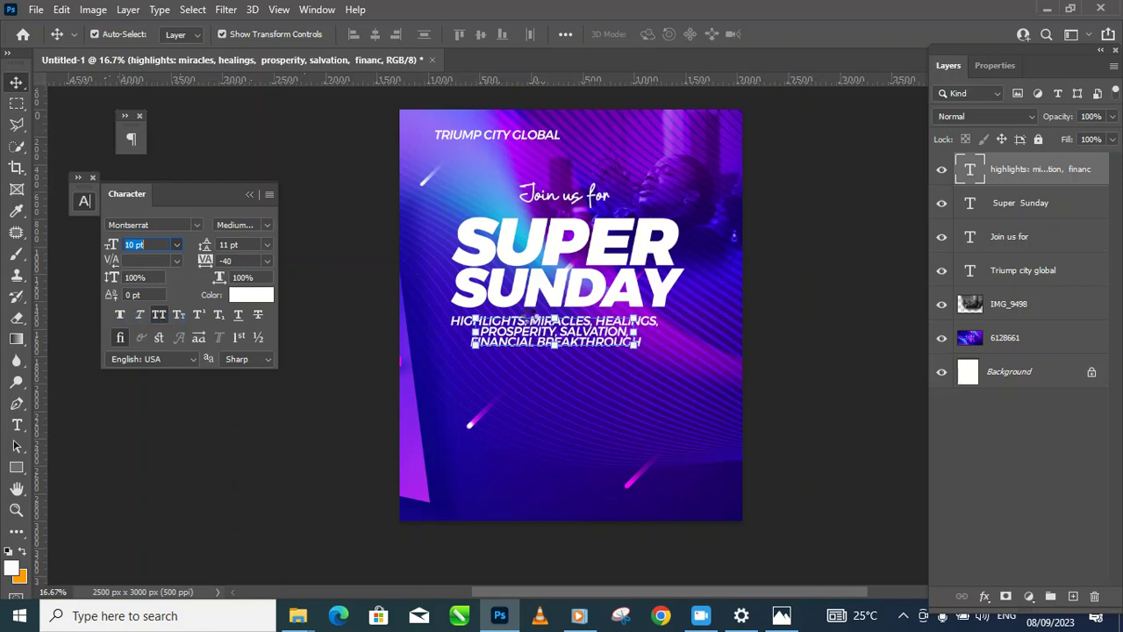
# Step: Nudge the highlights text up and right to centre it under SUPER SUNDAY
pyautogui.click(783, 351)
pyautogui.moveTo(612, 350); pyautogui.dragTo(612, 348)
pyautogui.click(804, 314)
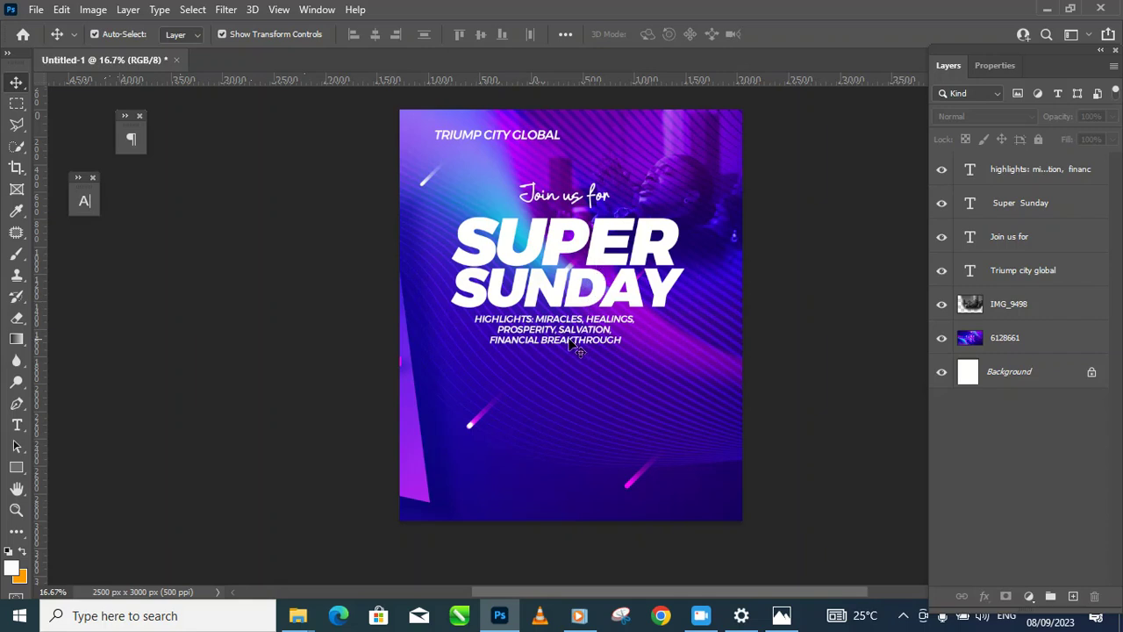
pyautogui.moveTo(562, 347); pyautogui.dragTo(570, 347)
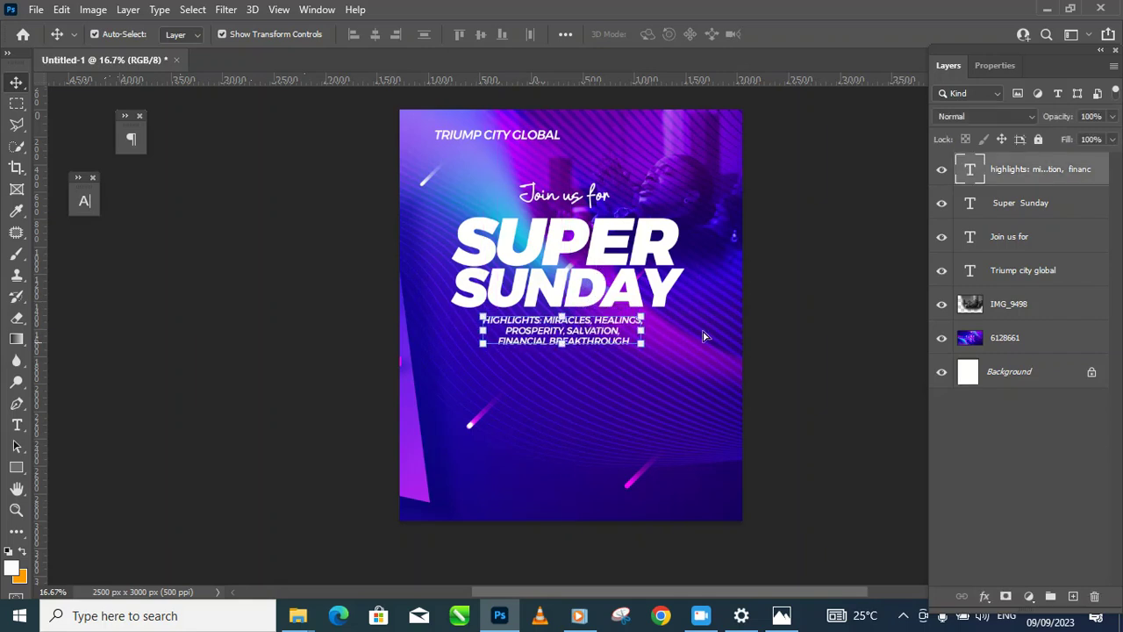
pyautogui.click(804, 265)
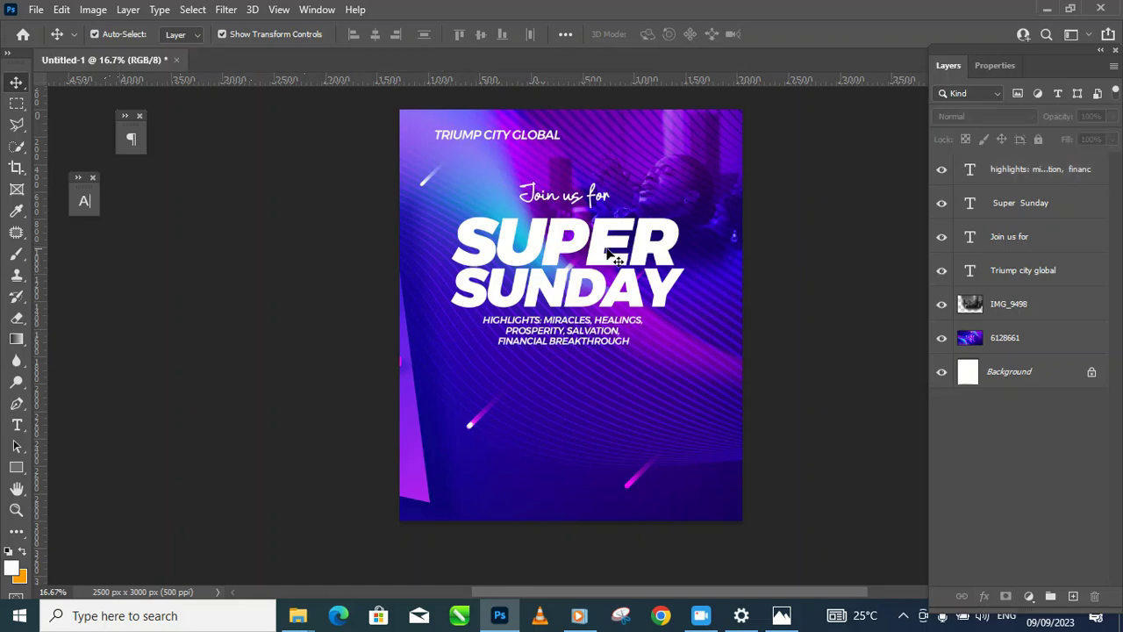
# Step: Zoom in on the lower flyer and start a new placeholder text layer below the highlights
pyautogui.keyDown('ctrl'); pyautogui.click(433, 408); pyautogui.keyUp('ctrl')
pyautogui.moveTo(510, 392)
pyautogui.mouseDown()
pyautogui.moveTo(414, 429)
pyautogui.moveTo(498, 391)
pyautogui.mouseUp()
pyautogui.keyDown('alt'); pyautogui.click(413, 427); pyautogui.keyUp('alt')
pyautogui.keyDown('alt'); pyautogui.click(422, 429); pyautogui.keyUp('alt')
pyautogui.keyDown('ctrl'); pyautogui.click(441, 386); pyautogui.keyUp('ctrl')
pyautogui.keyDown('ctrl'); pyautogui.click(453, 399); pyautogui.keyUp('ctrl')
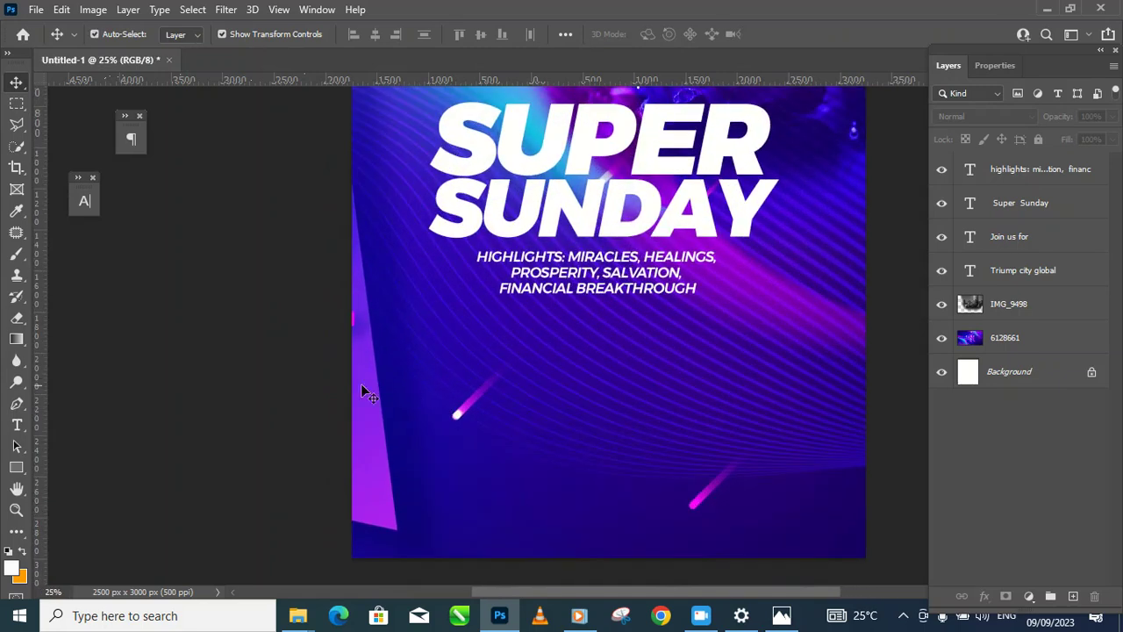
pyautogui.keyDown('alt'); pyautogui.click(463, 399); pyautogui.keyUp('alt')
pyautogui.keyDown('ctrl'); pyautogui.click(449, 397); pyautogui.keyUp('ctrl')
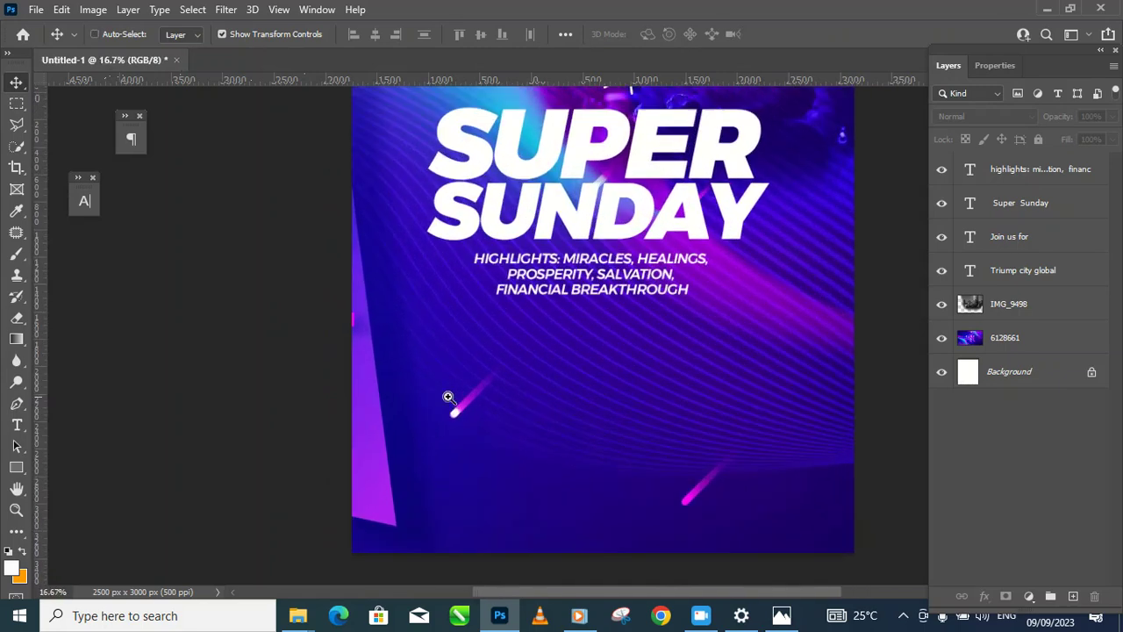
pyautogui.click(19, 426)
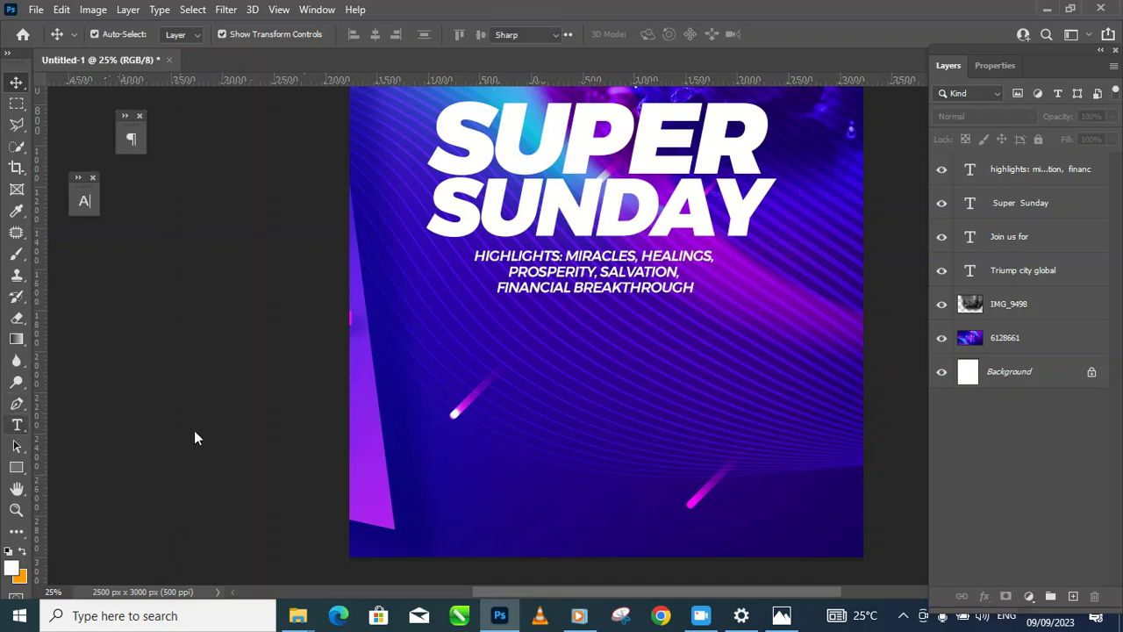
pyautogui.click(419, 364)
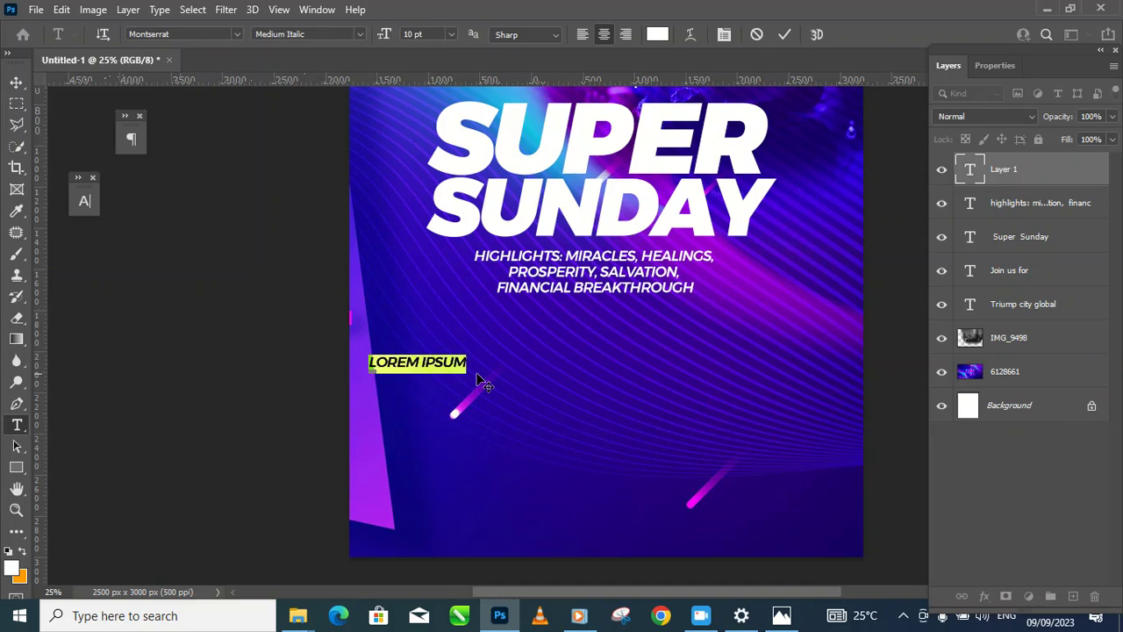
# Step: Replace the placeholder with a left-aligned two-line 'SUNDAY' / '17TH AUGUST' date
pyautogui.write('17TH AUGUST')
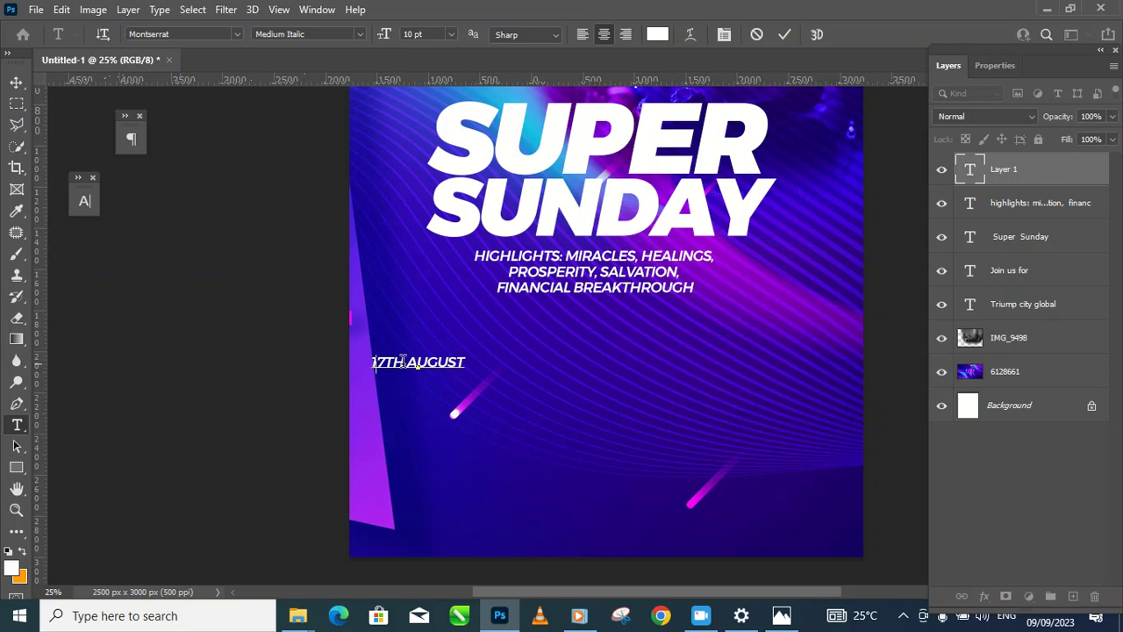
pyautogui.write('S')
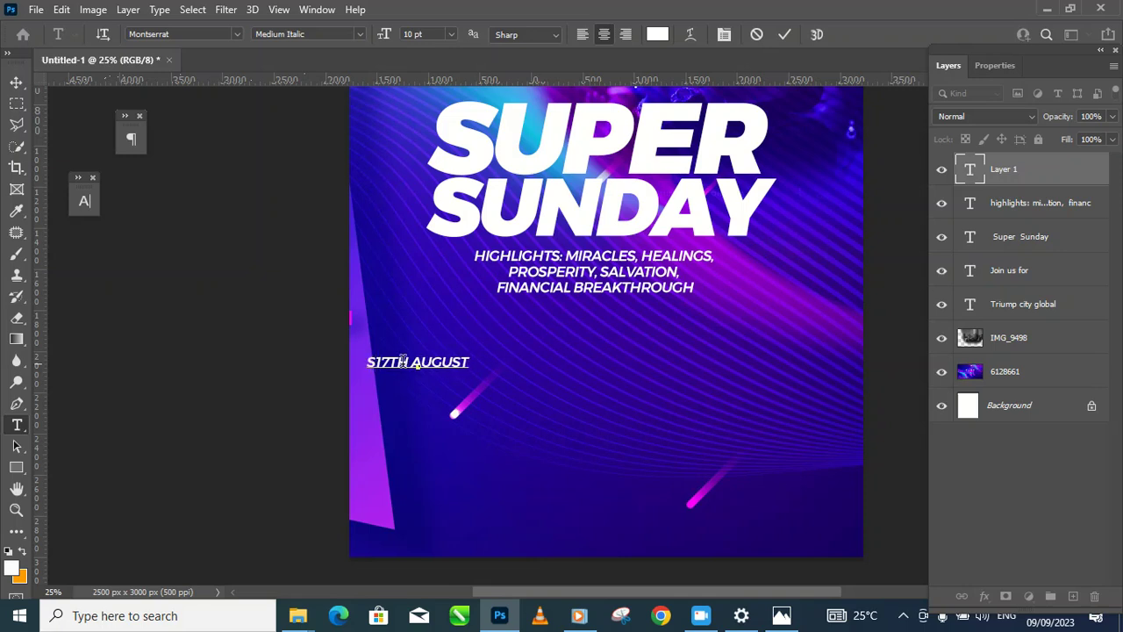
pyautogui.write('UNDAY')
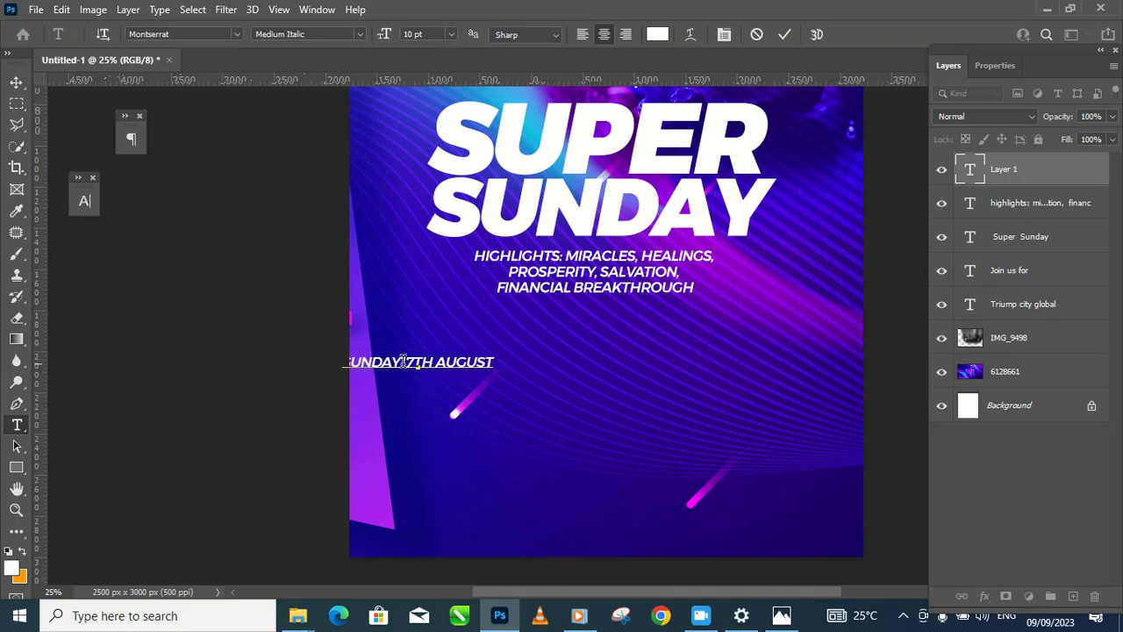
pyautogui.press('Return')
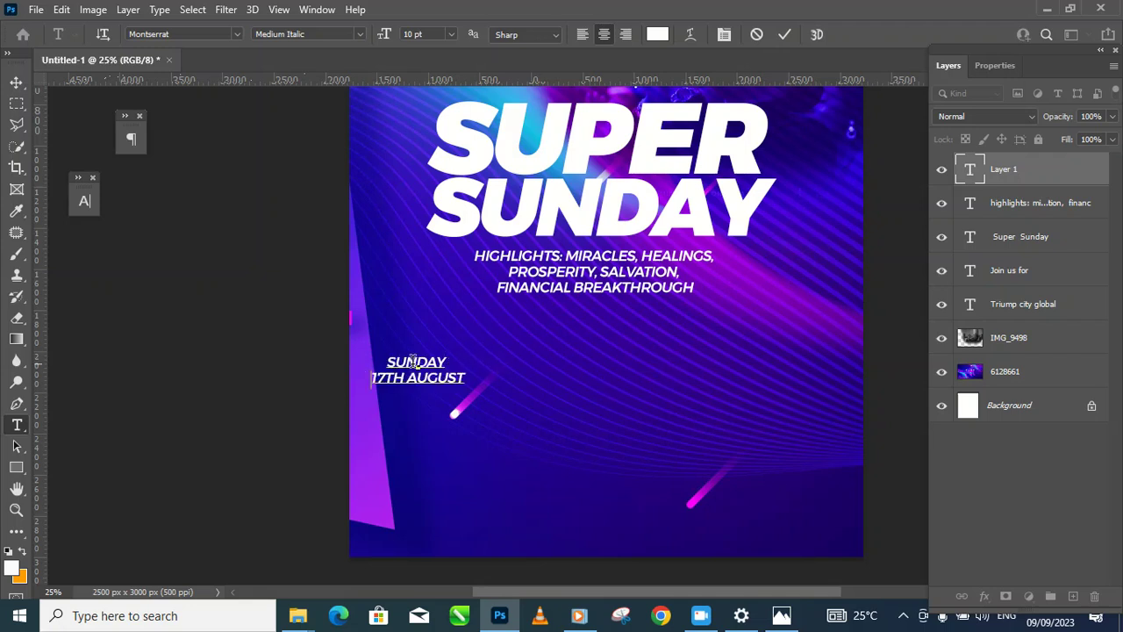
pyautogui.moveTo(377, 358); pyautogui.dragTo(499, 394)
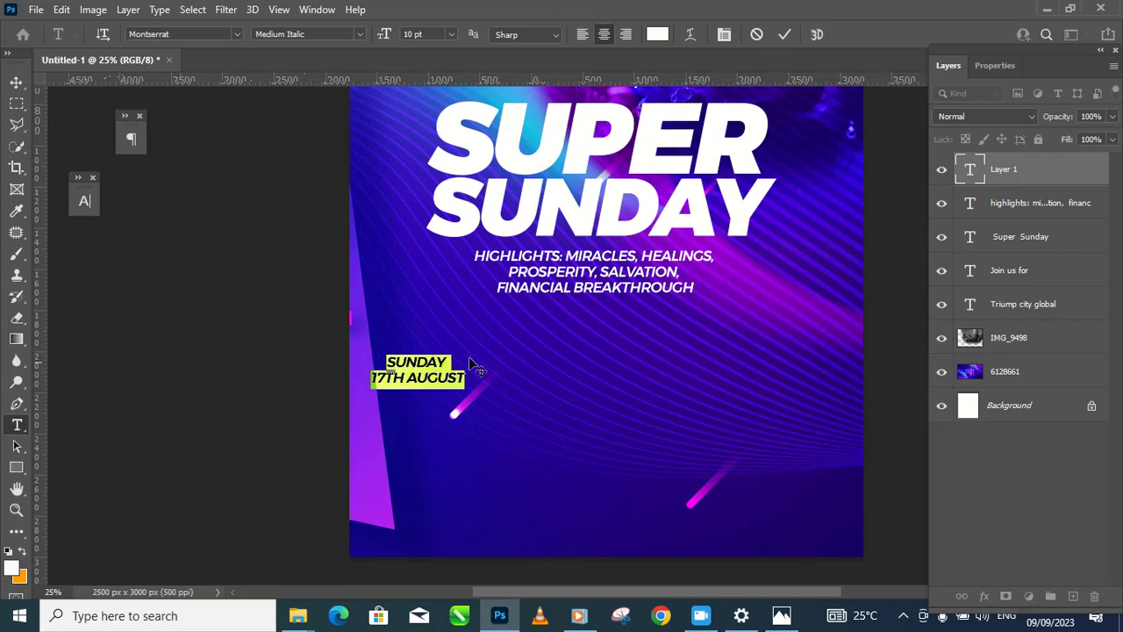
pyautogui.click(584, 35)
pyautogui.click(16, 83)
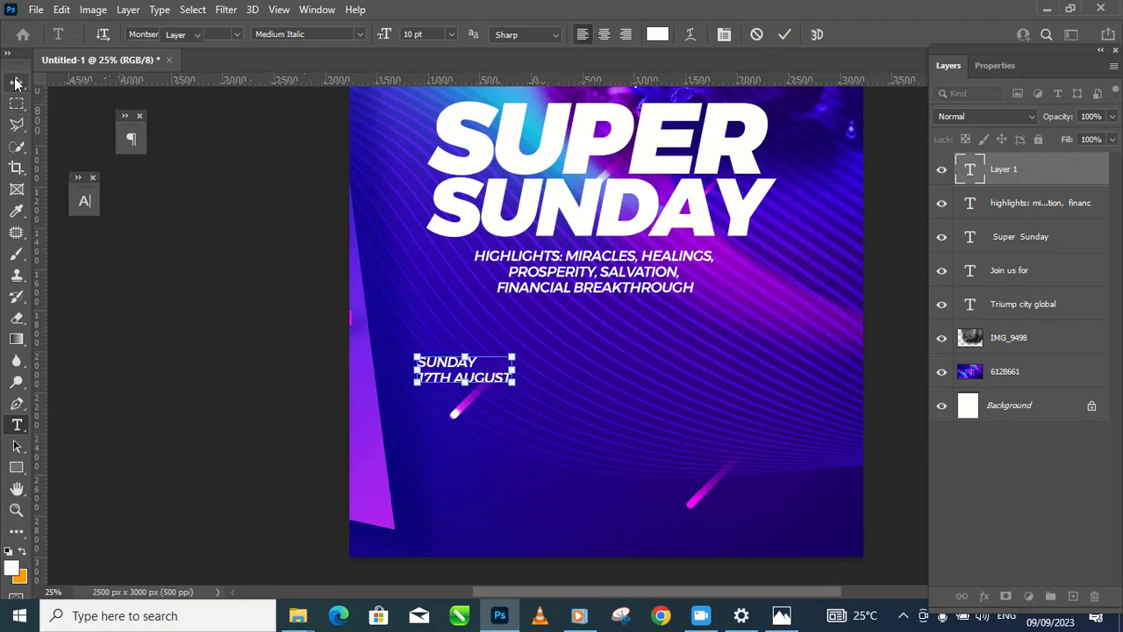
# Step: Turn off All Caps on the date, make it ExtraBold Italic, and shift it up-left
pyautogui.click(86, 207)
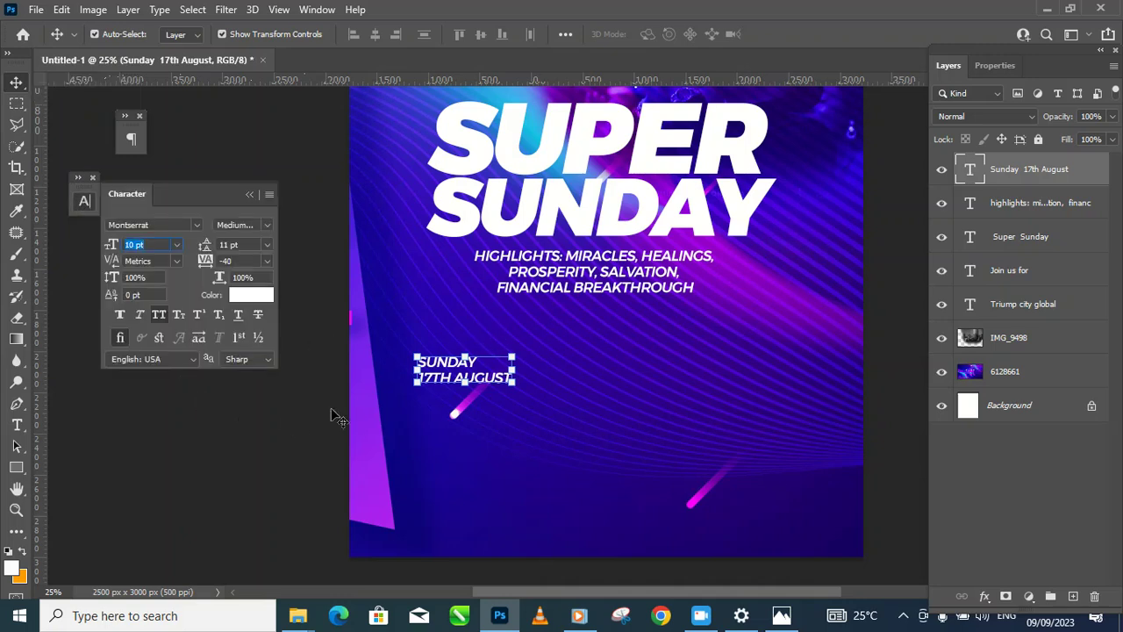
pyautogui.moveTo(446, 383); pyautogui.dragTo(432, 367)
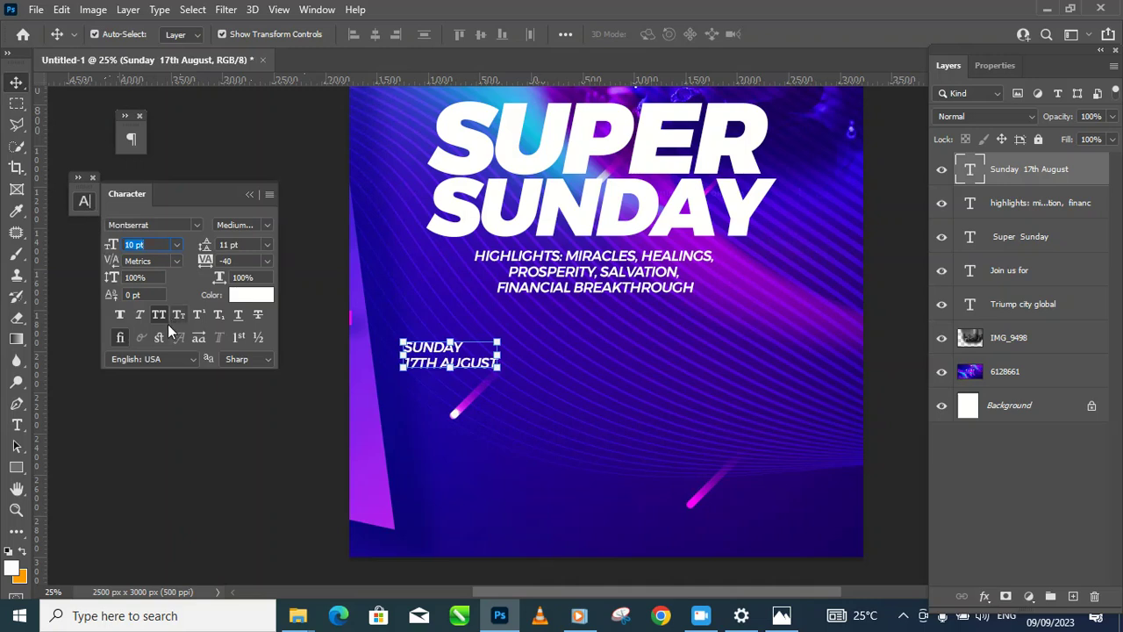
pyautogui.click(161, 313)
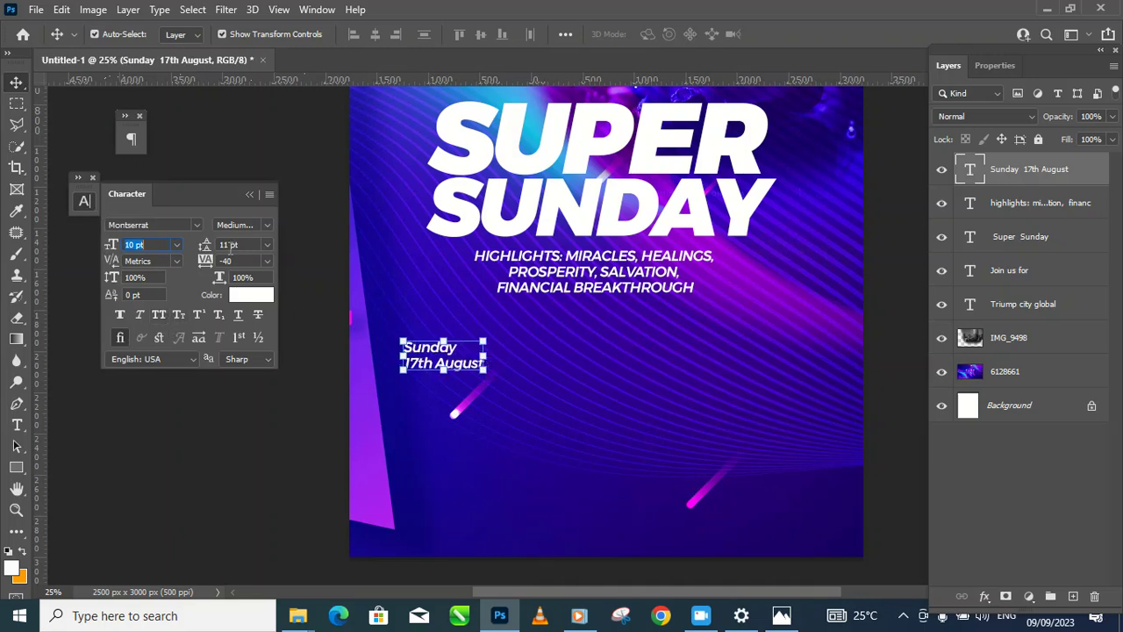
pyautogui.click(268, 226)
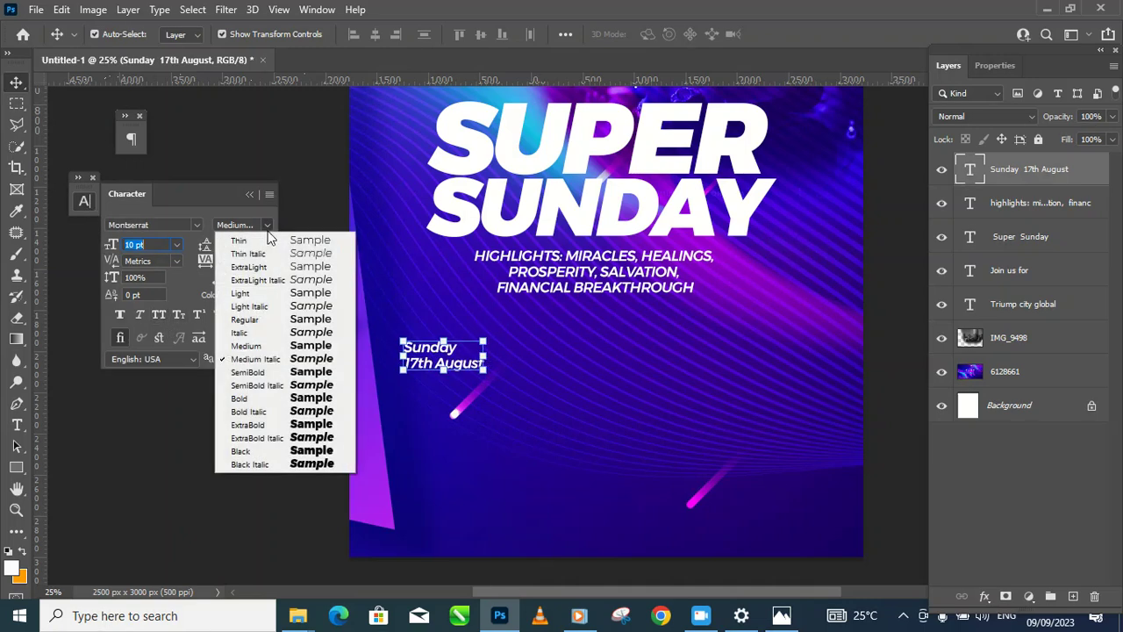
pyautogui.click(261, 438)
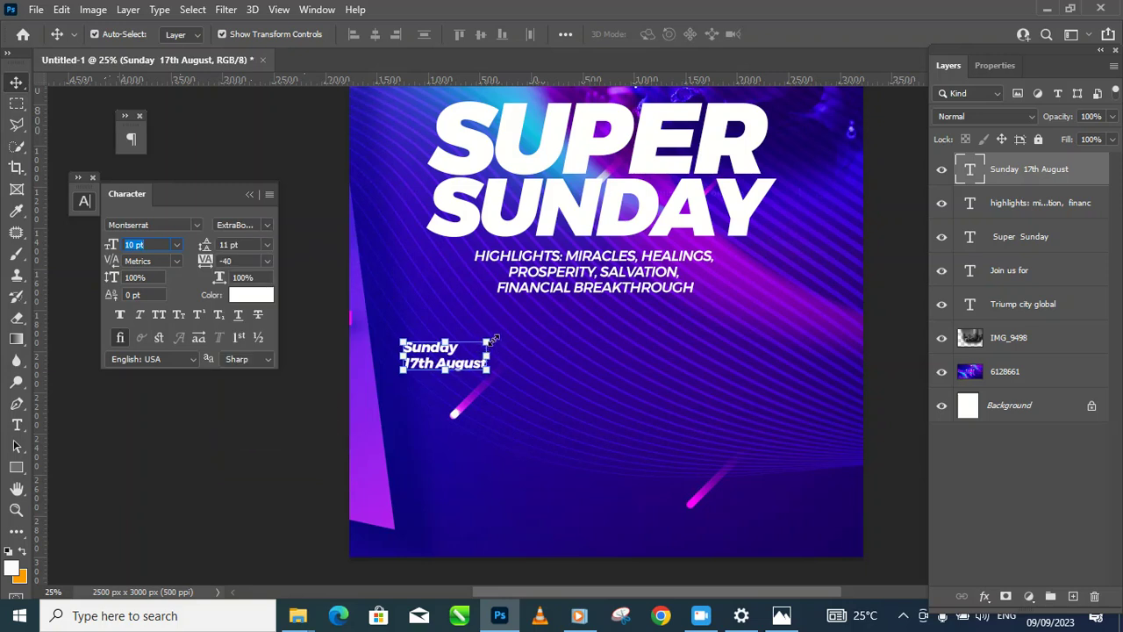
# Step: Enlarge the date text to about 156% and duplicate its layer
pyautogui.hotkey('ctrl', 't')
pyautogui.moveTo(489, 342); pyautogui.dragTo(521, 326)
pyautogui.moveTo(486, 371); pyautogui.dragTo(554, 393)
pyautogui.click(284, 369)
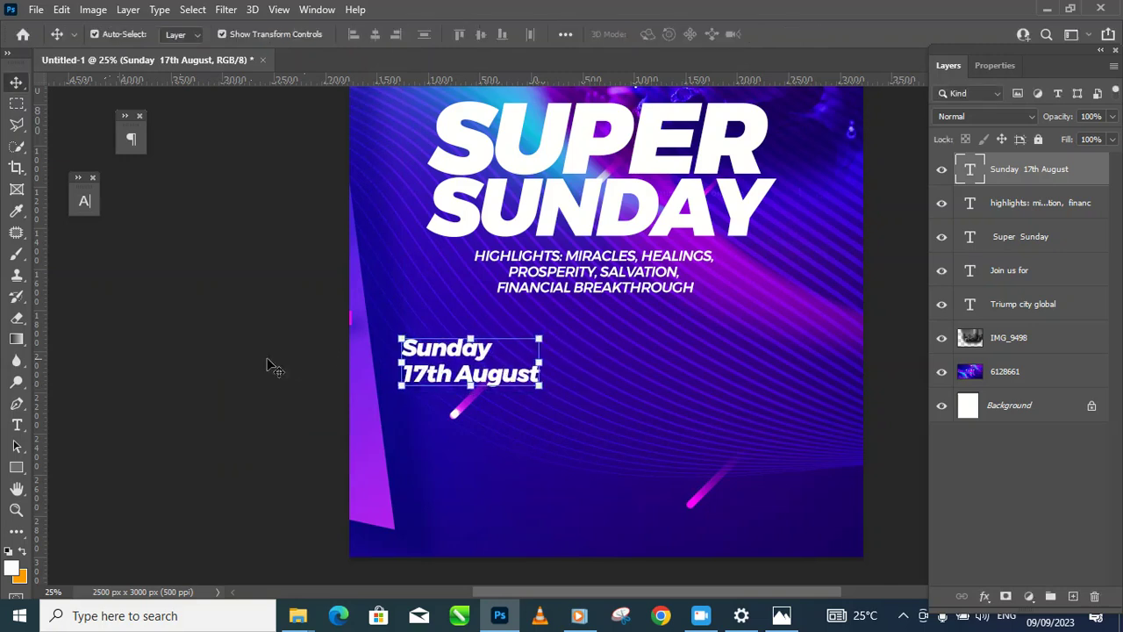
pyautogui.click(489, 369)
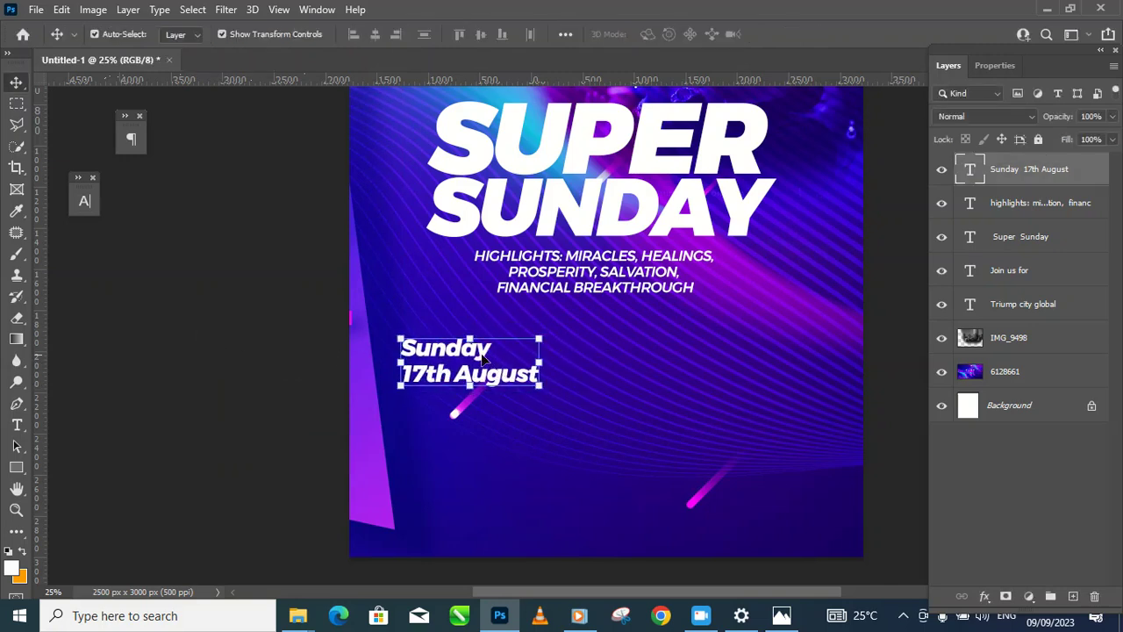
pyautogui.hotkey('ctrl', 'j')
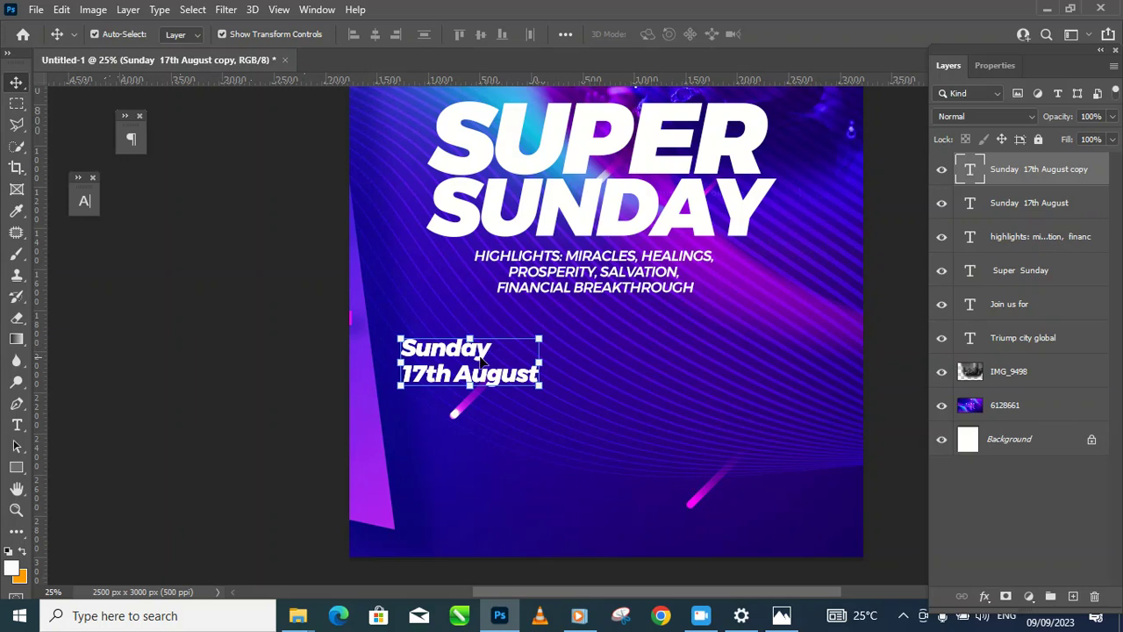
# Step: Move the duplicate date layer below the original and change its text to '9am'
pyautogui.moveTo(484, 350); pyautogui.dragTo(484, 412)
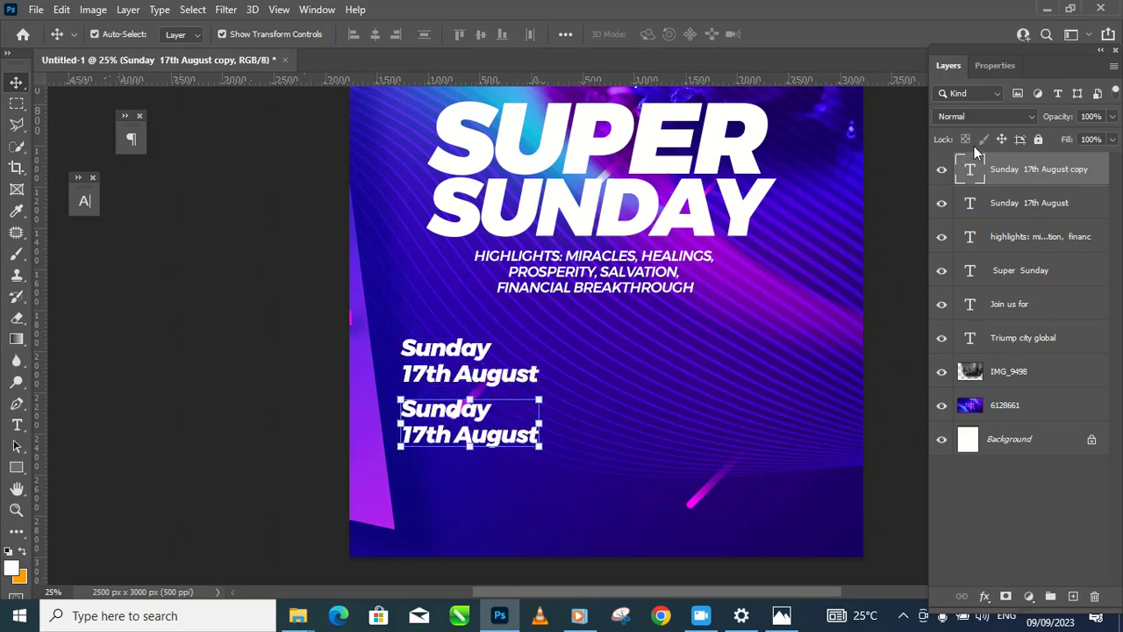
pyautogui.doubleClick(971, 172)
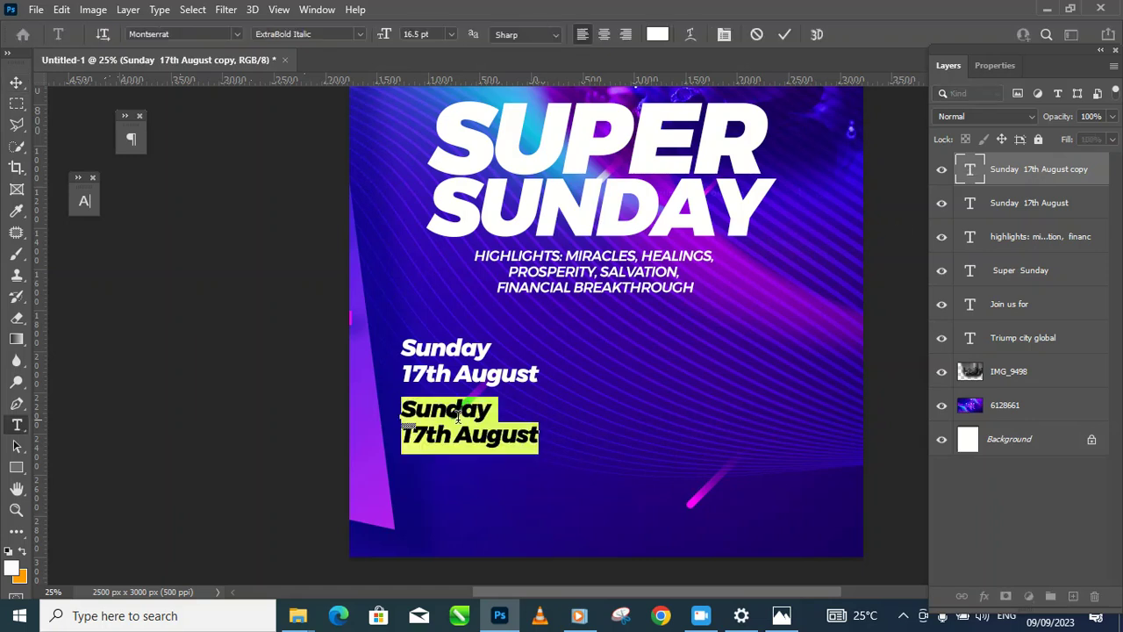
pyautogui.write('9am')
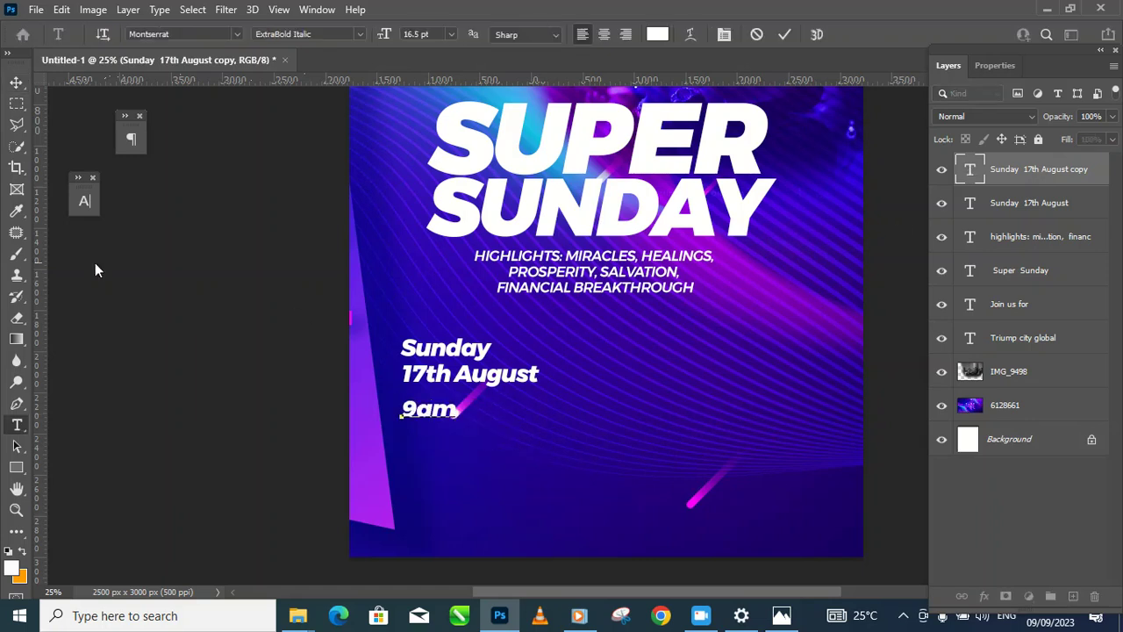
pyautogui.click(16, 82)
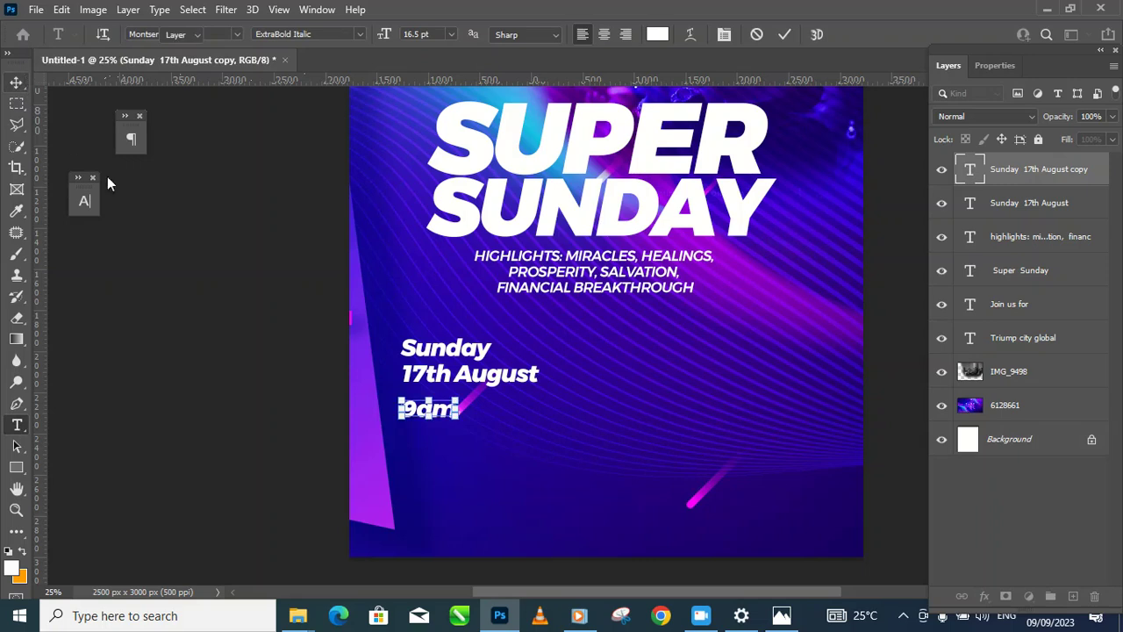
pyautogui.click(230, 338)
pyautogui.keyDown('alt'); pyautogui.click(515, 346); pyautogui.keyUp('alt')
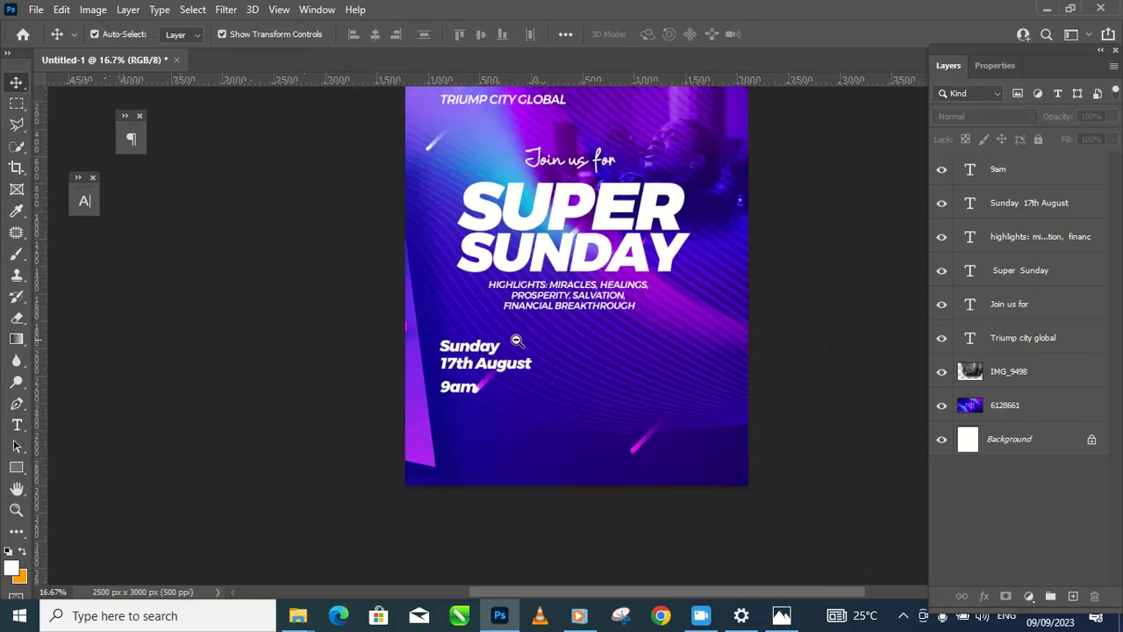
pyautogui.keyDown('alt'); pyautogui.click(517, 338); pyautogui.keyUp('alt')
pyautogui.moveTo(620, 335); pyautogui.dragTo(575, 394)
pyautogui.keyDown('ctrl'); pyautogui.click(461, 444); pyautogui.keyUp('ctrl')
pyautogui.keyDown('ctrl'); pyautogui.click(444, 465); pyautogui.keyUp('ctrl')
pyautogui.moveTo(430, 462); pyautogui.dragTo(452, 395)
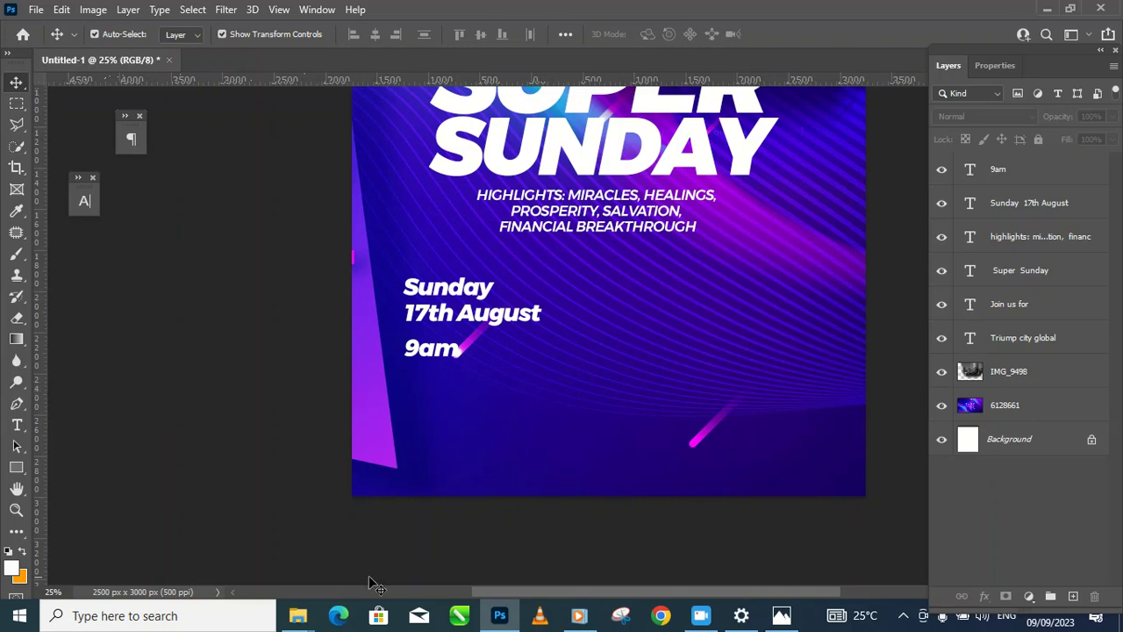
# Step: In the bluetooth Explorer window, open the VECTOR folder and select the datex image
pyautogui.moveTo(305, 617)
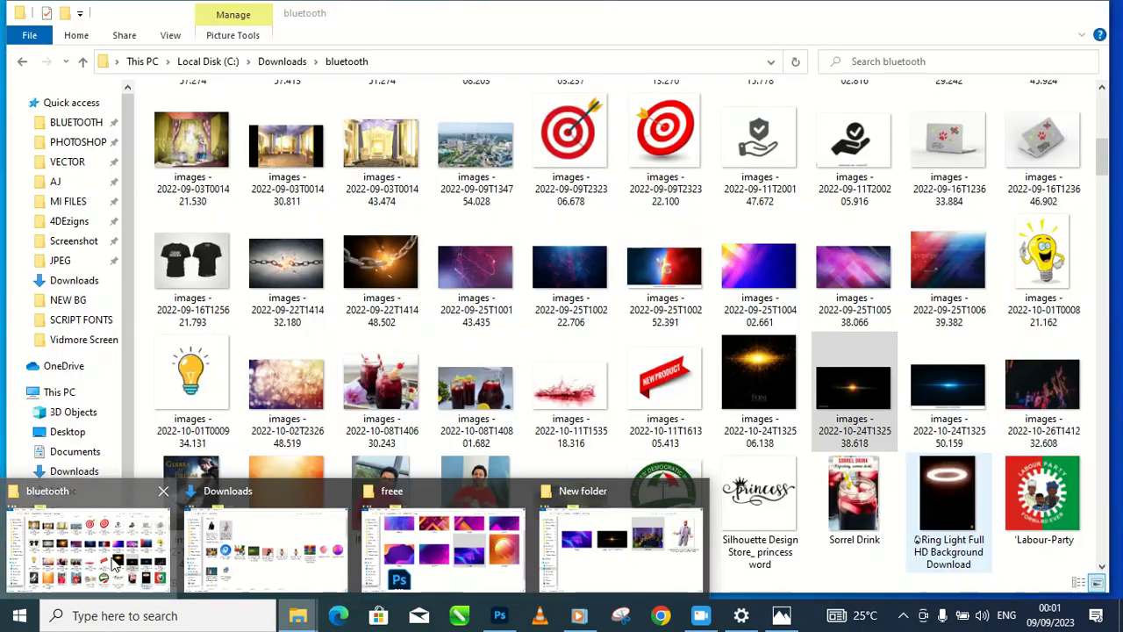
pyautogui.click(119, 562)
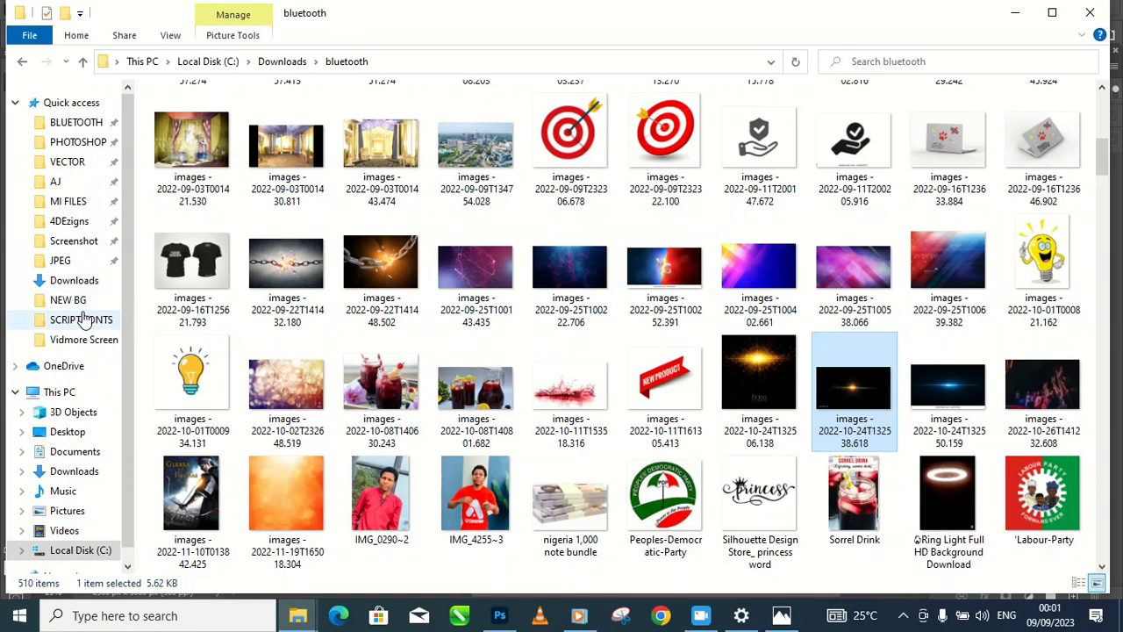
pyautogui.click(83, 165)
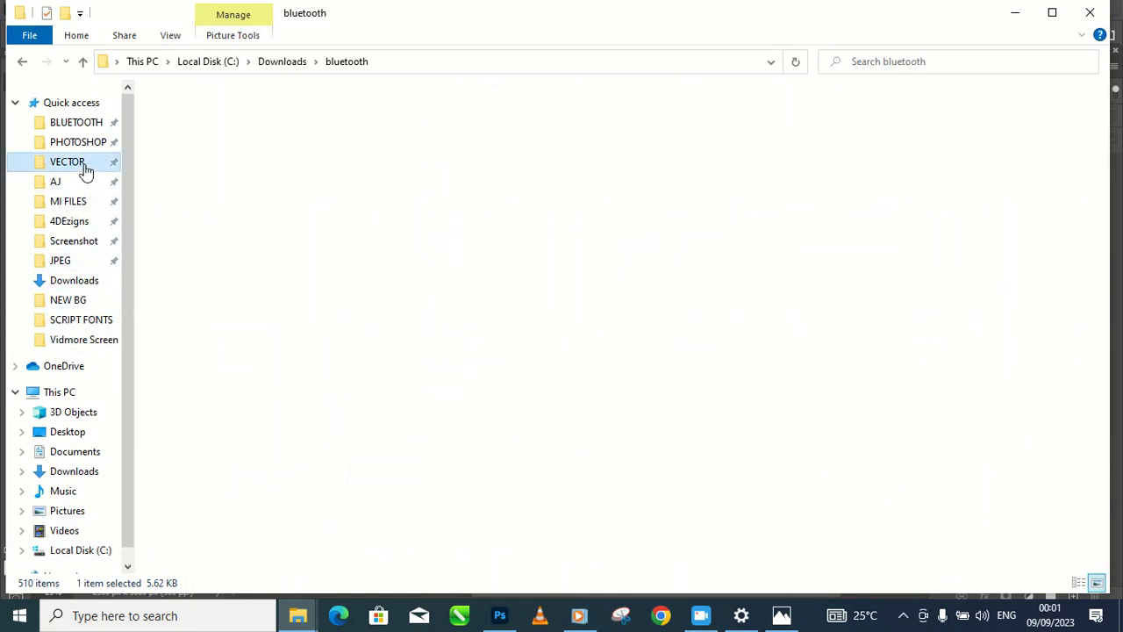
pyautogui.scroll(-5, 597, 358)
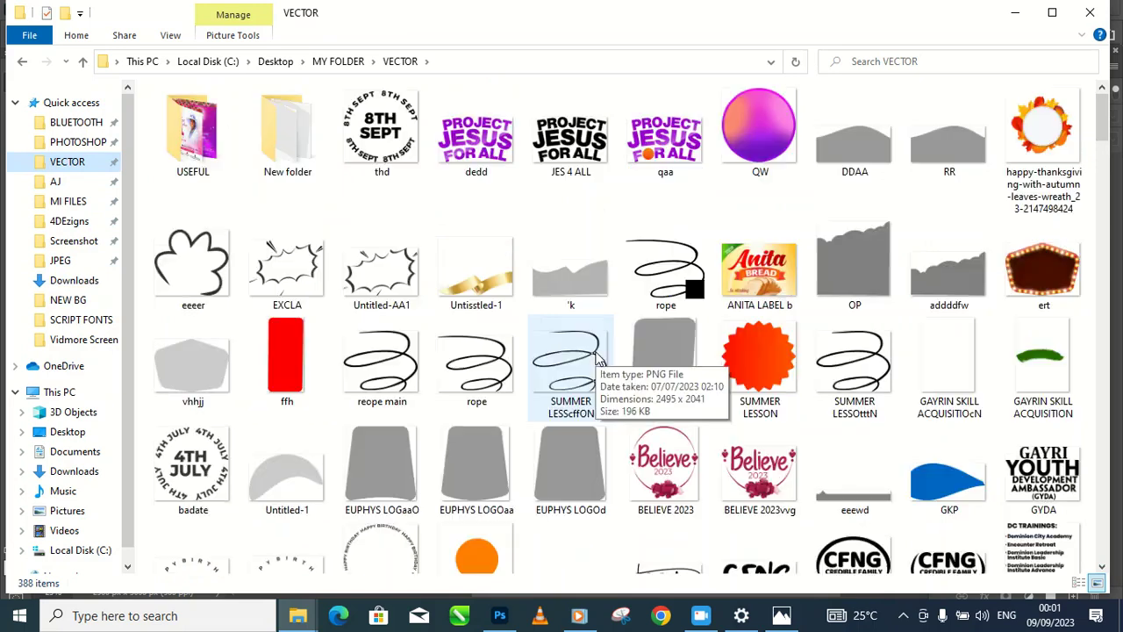
pyautogui.scroll(-2, 617, 356)
pyautogui.scroll(-3, 639, 383)
pyautogui.scroll(3, 667, 360)
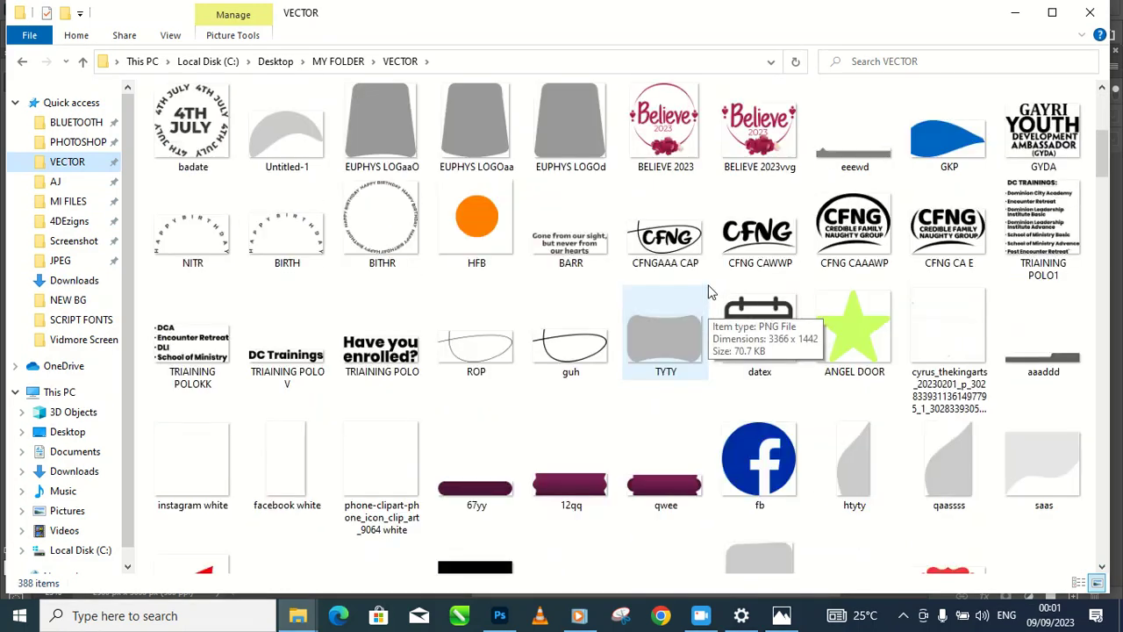
pyautogui.click(757, 329)
# Step: Place datex on the flyer, scaled to about 34%, beside the Sunday 17th August date
pyautogui.moveTo(776, 338); pyautogui.dragTo(388, 335)
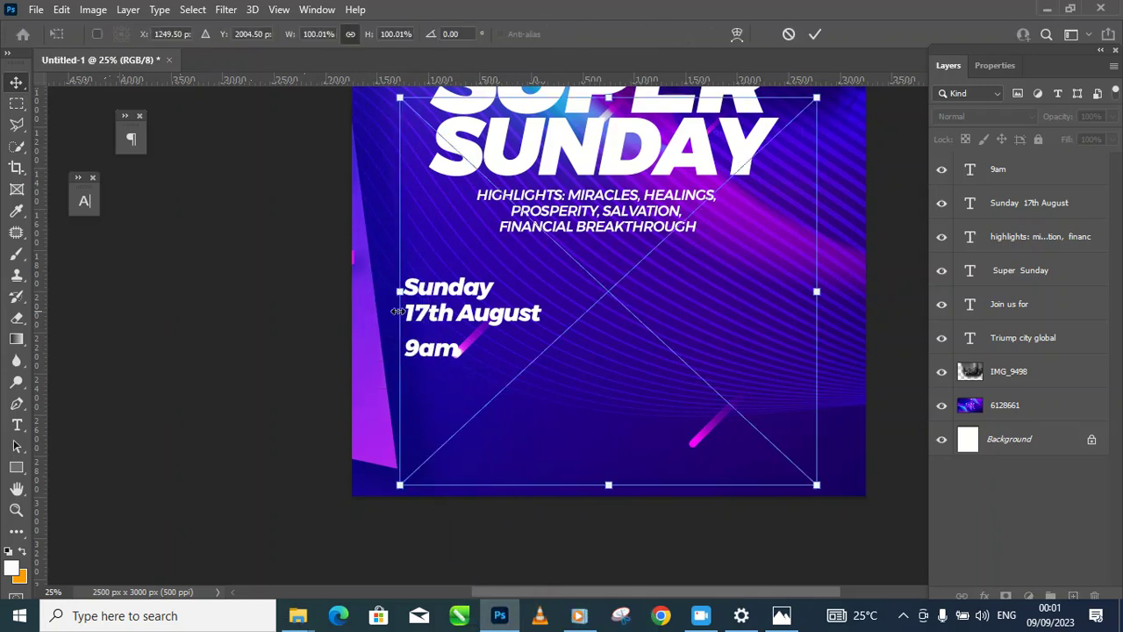
pyautogui.moveTo(693, 400); pyautogui.dragTo(506, 268)
pyautogui.moveTo(527, 118); pyautogui.dragTo(397, 312)
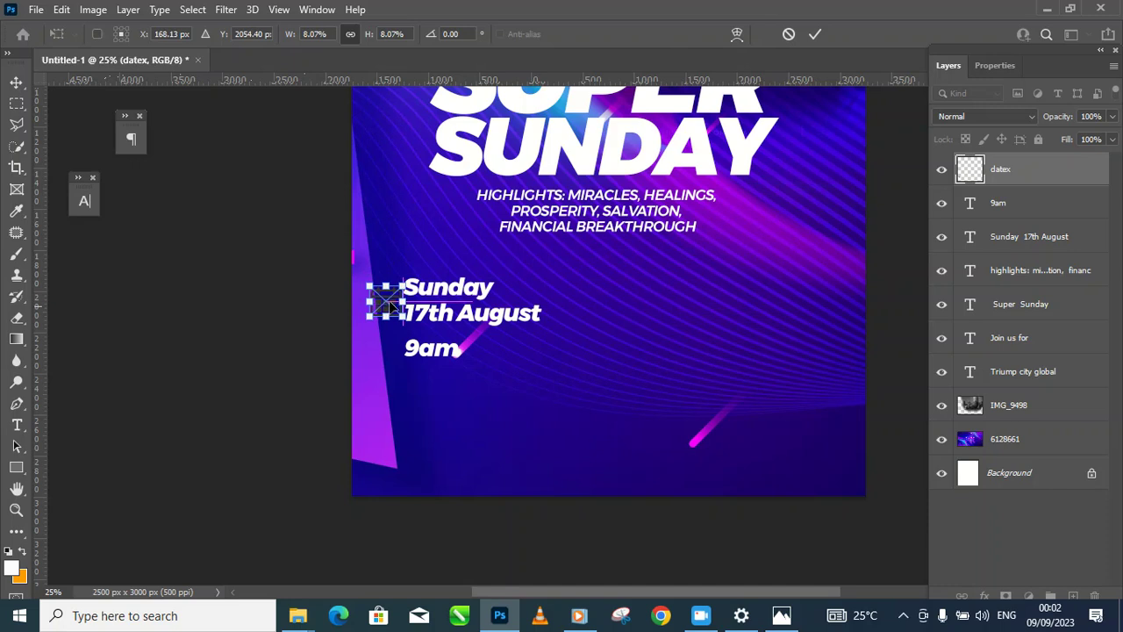
pyautogui.press('Return')
# Step: Rasterize the datex layer
pyautogui.rightClick(1032, 174)
pyautogui.click(905, 318)
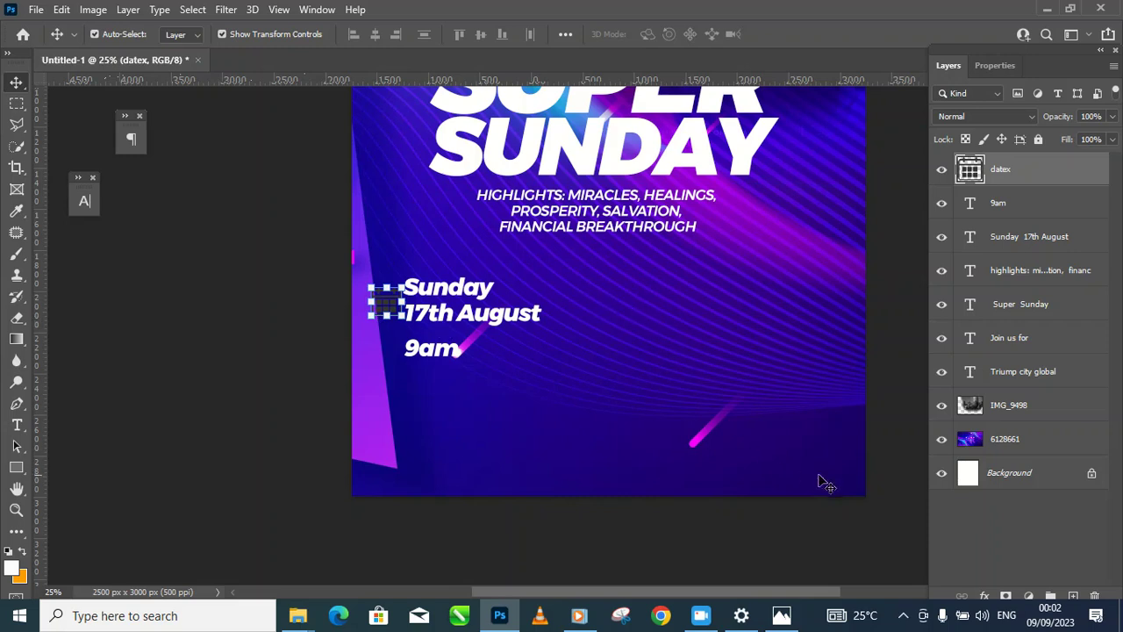
pyautogui.moveTo(964, 46); pyautogui.dragTo(958, 7)
pyautogui.click(978, 553)
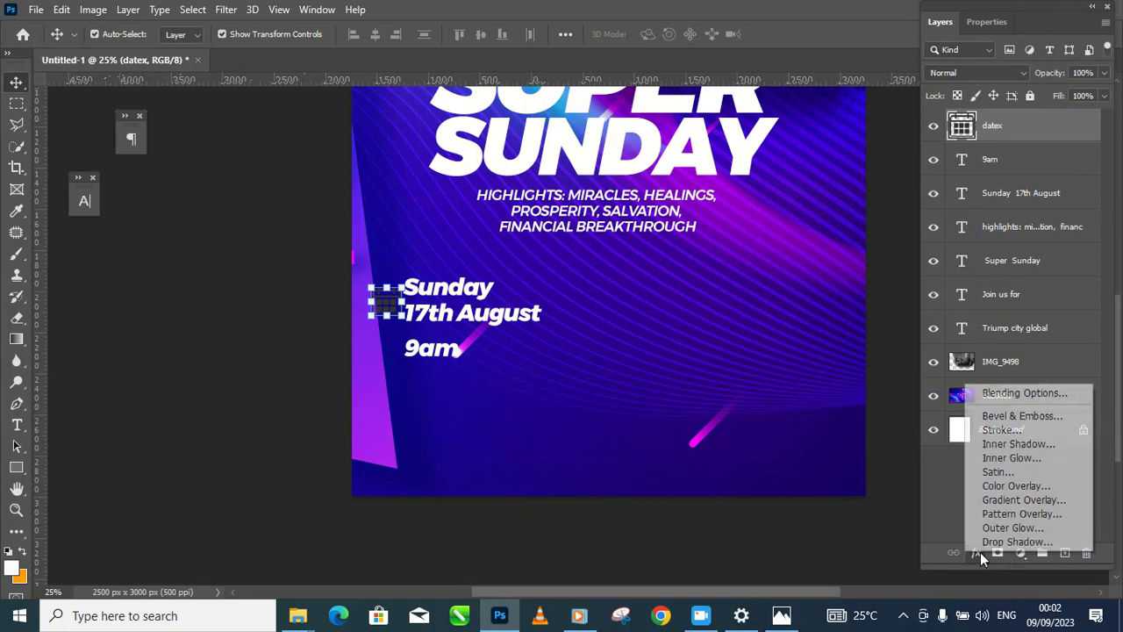
# Step: Give the calendar icon a Color Overlay in yellow #ffd800 and apply it
pyautogui.click(1004, 493)
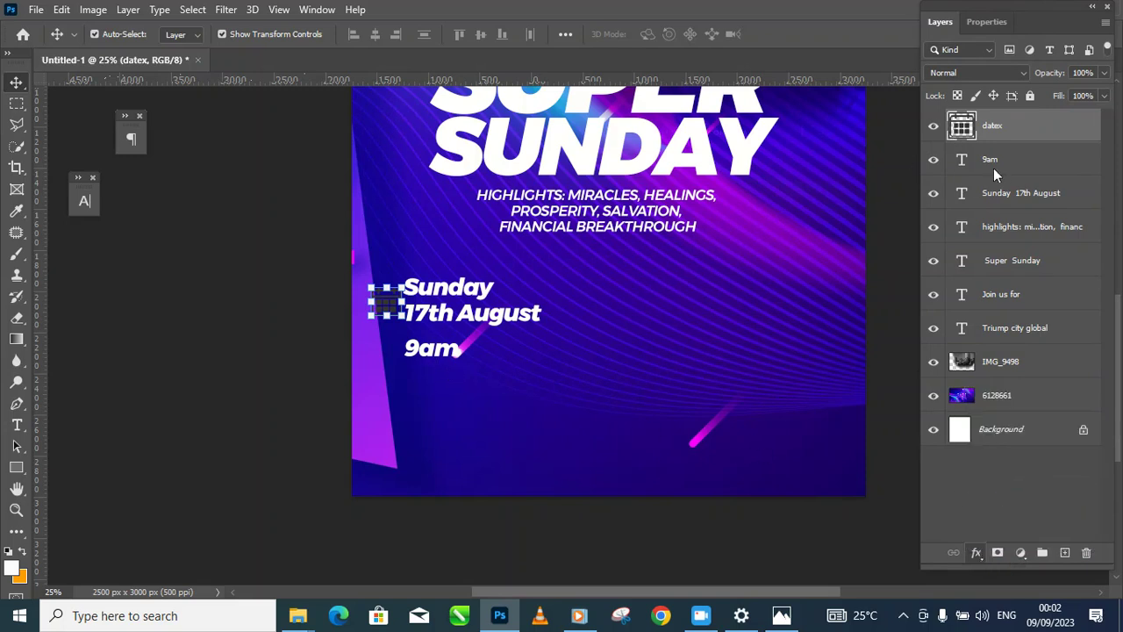
pyautogui.moveTo(640, 164); pyautogui.dragTo(779, 159)
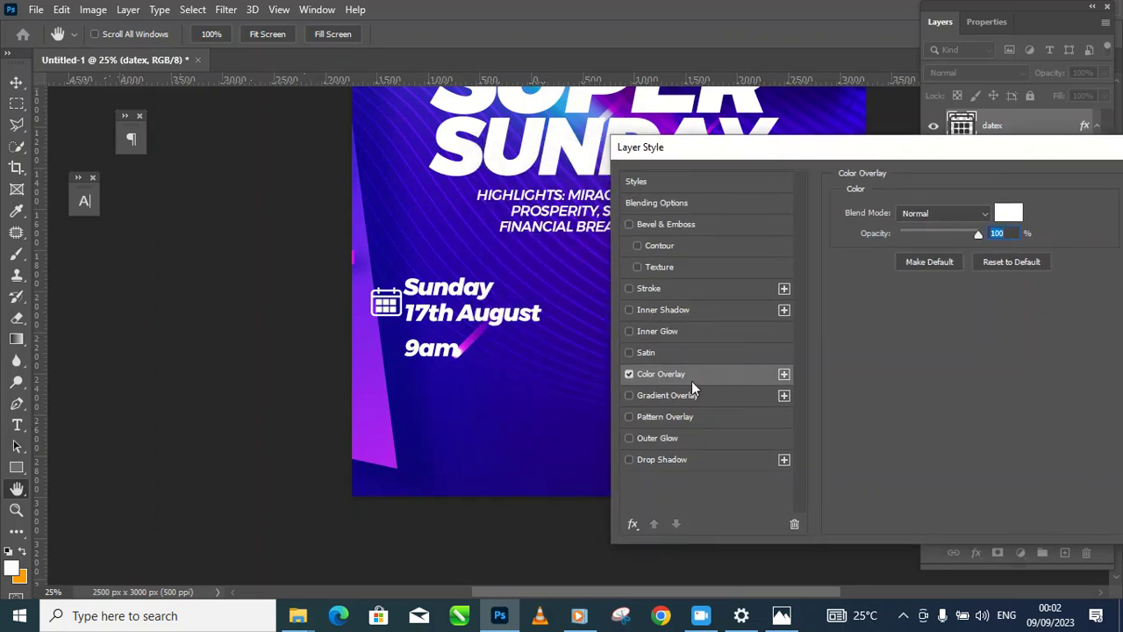
pyautogui.click(1009, 213)
pyautogui.moveTo(816, 231); pyautogui.dragTo(832, 216)
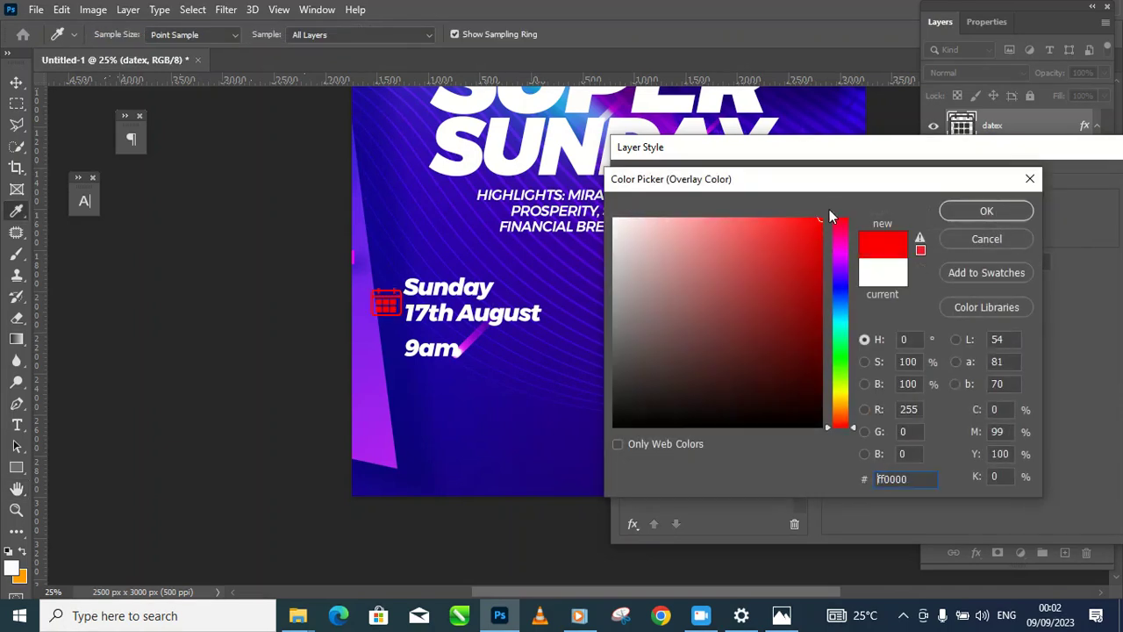
pyautogui.click(841, 403)
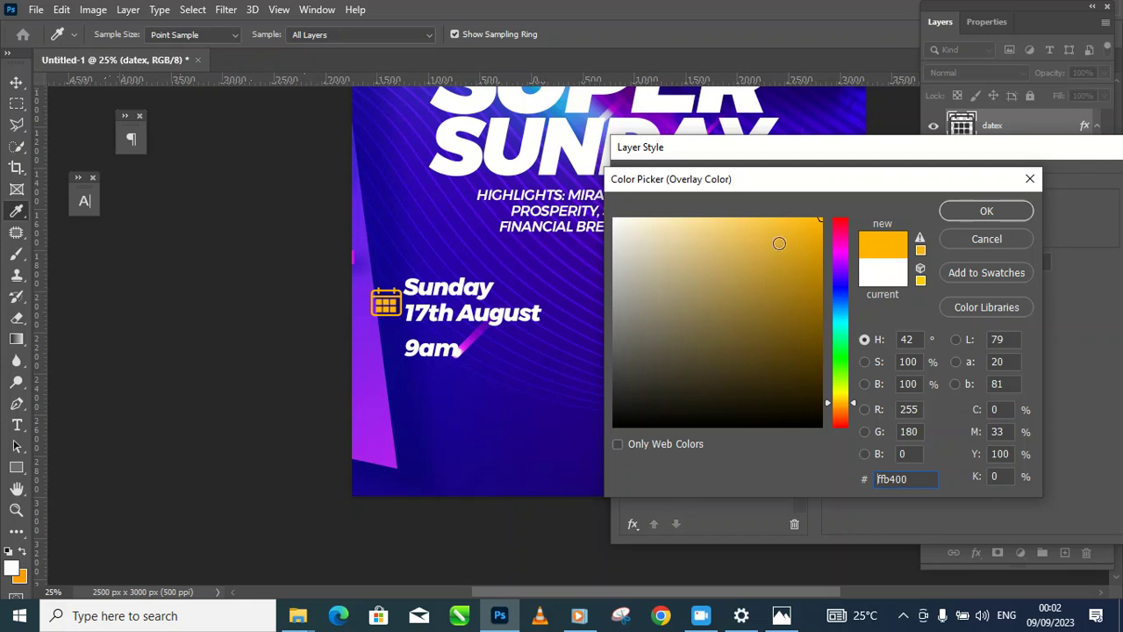
pyautogui.click(836, 397)
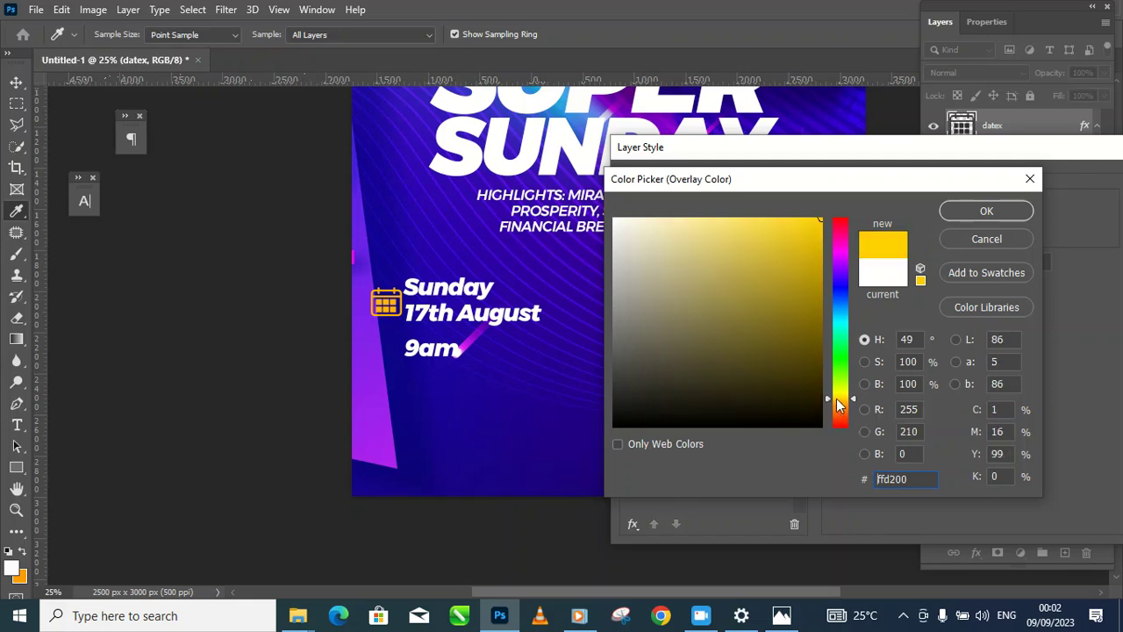
pyautogui.click(838, 399)
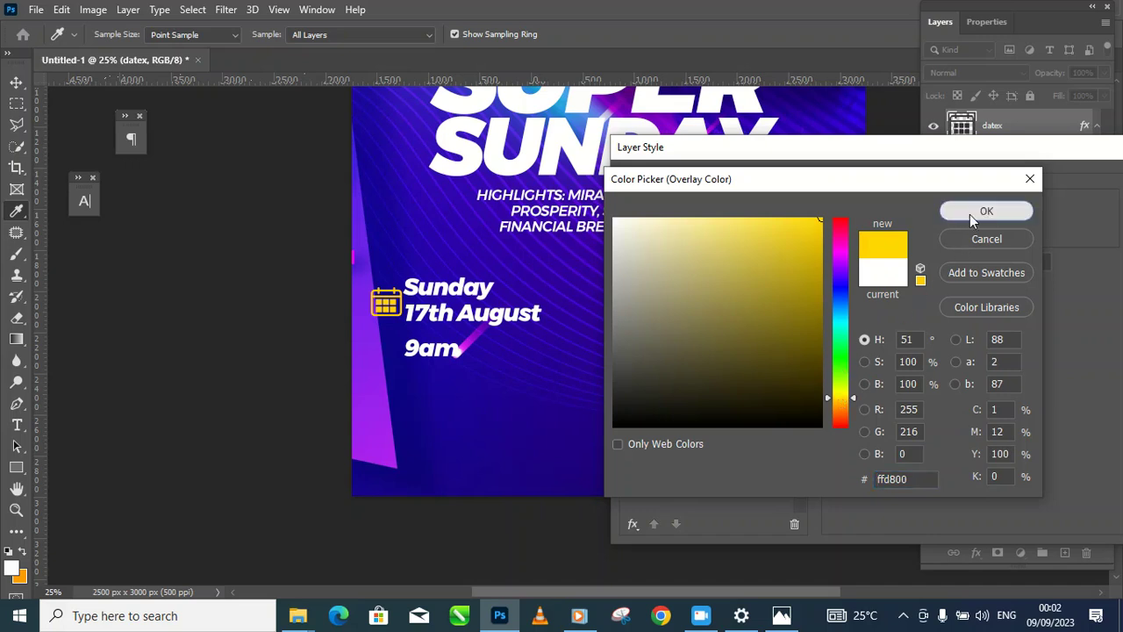
pyautogui.click(970, 214)
pyautogui.moveTo(759, 151); pyautogui.dragTo(404, 165)
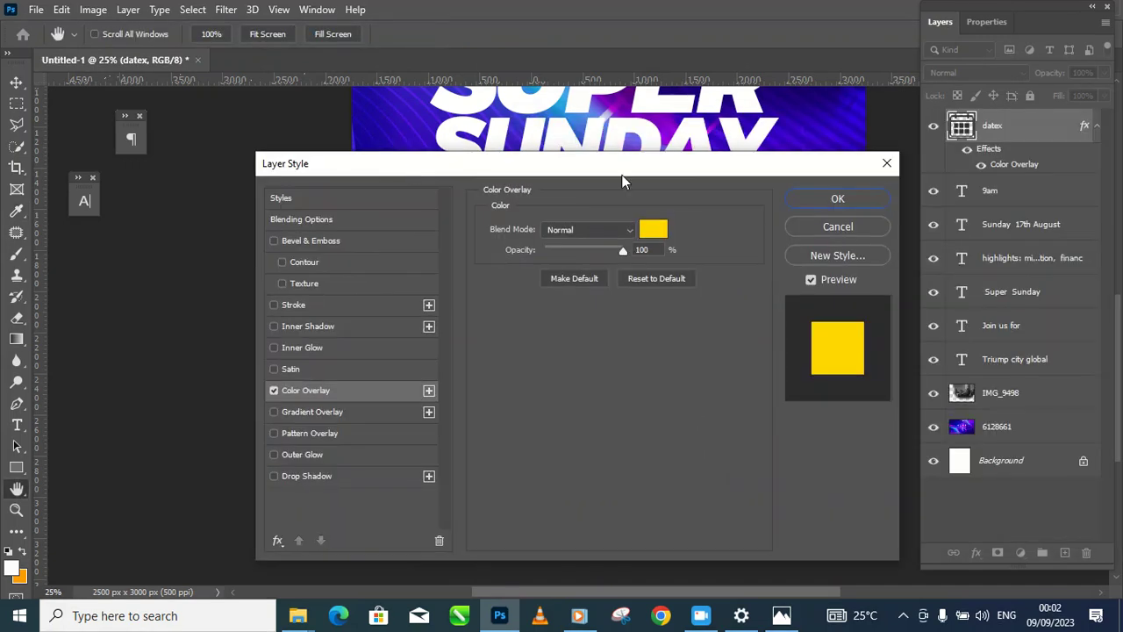
pyautogui.click(836, 197)
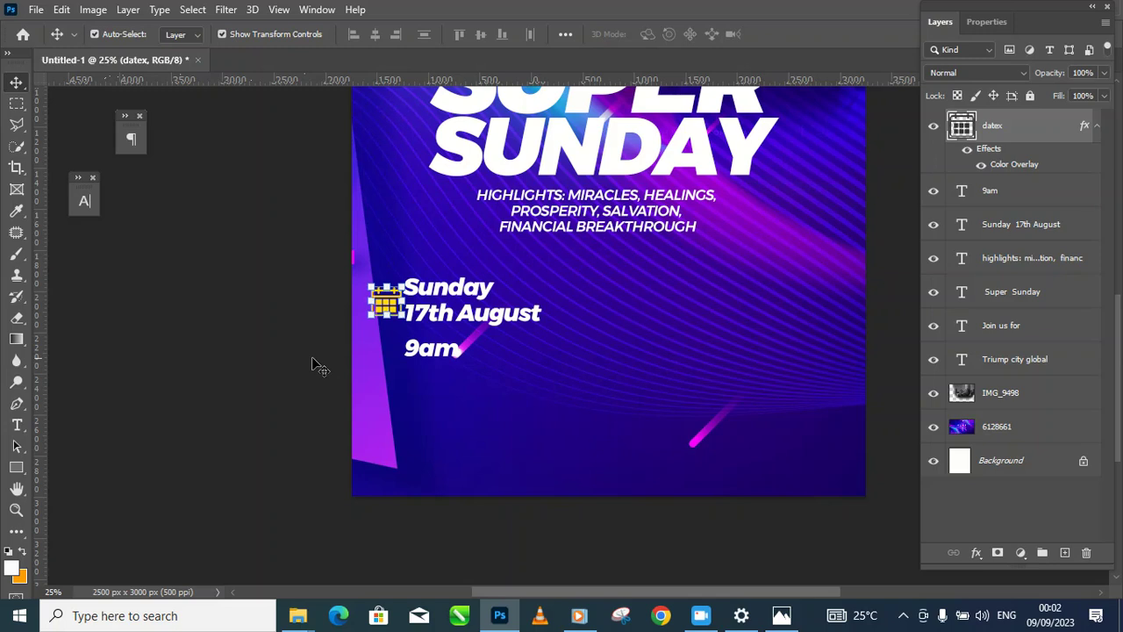
# Step: In the VECTOR folder, scroll down and select the TIME BLACK clock image
pyautogui.click(350, 336)
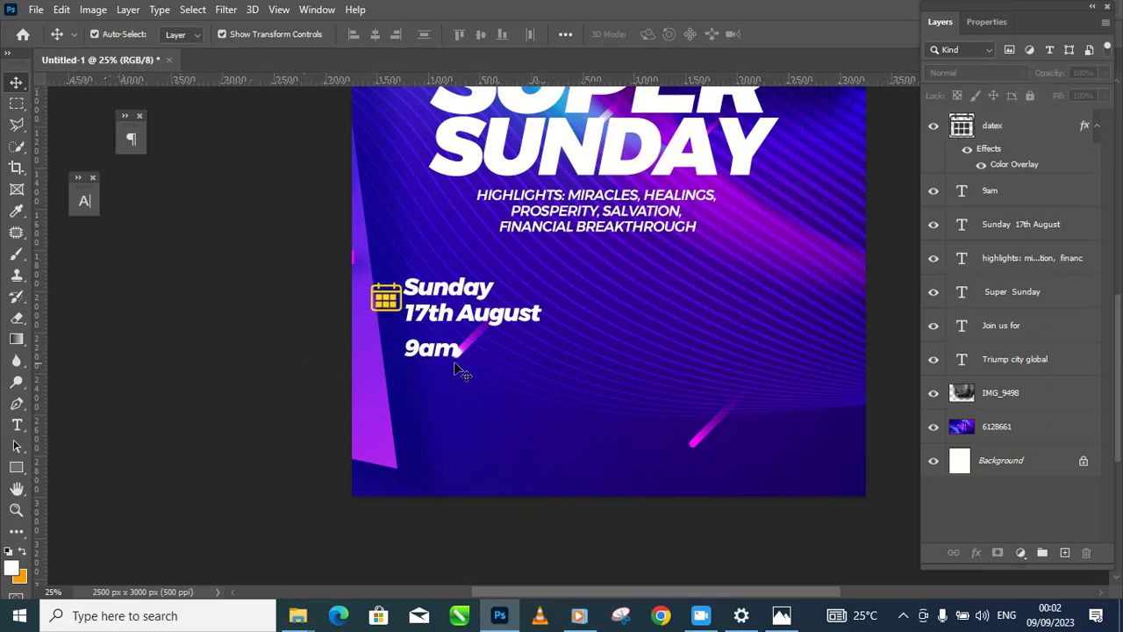
pyautogui.click(499, 615)
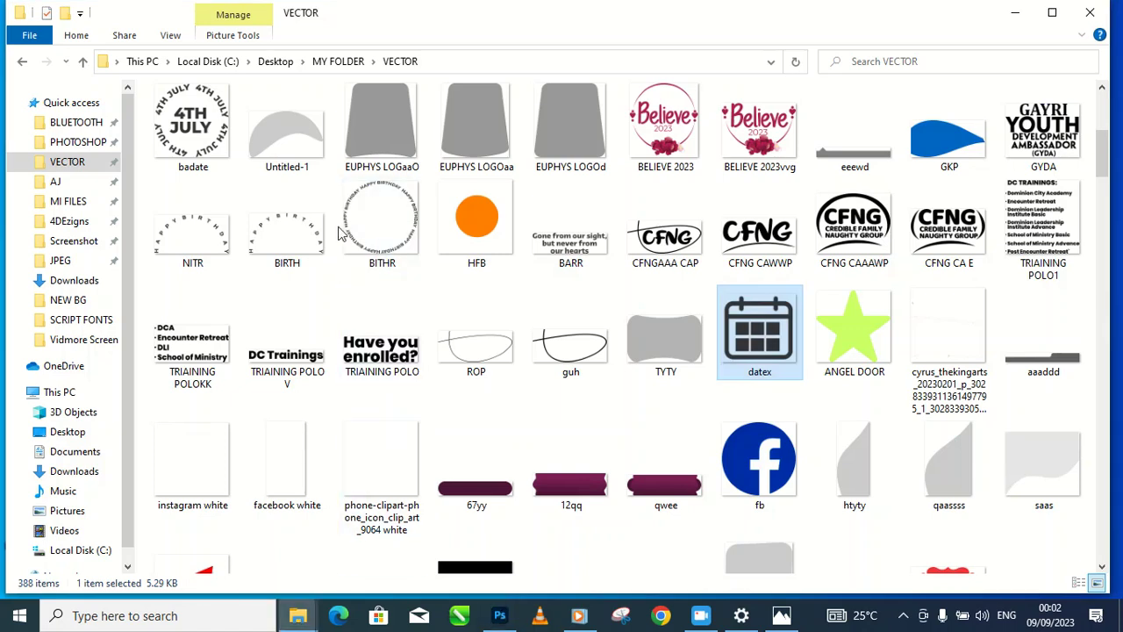
pyautogui.scroll(-3, 676, 420)
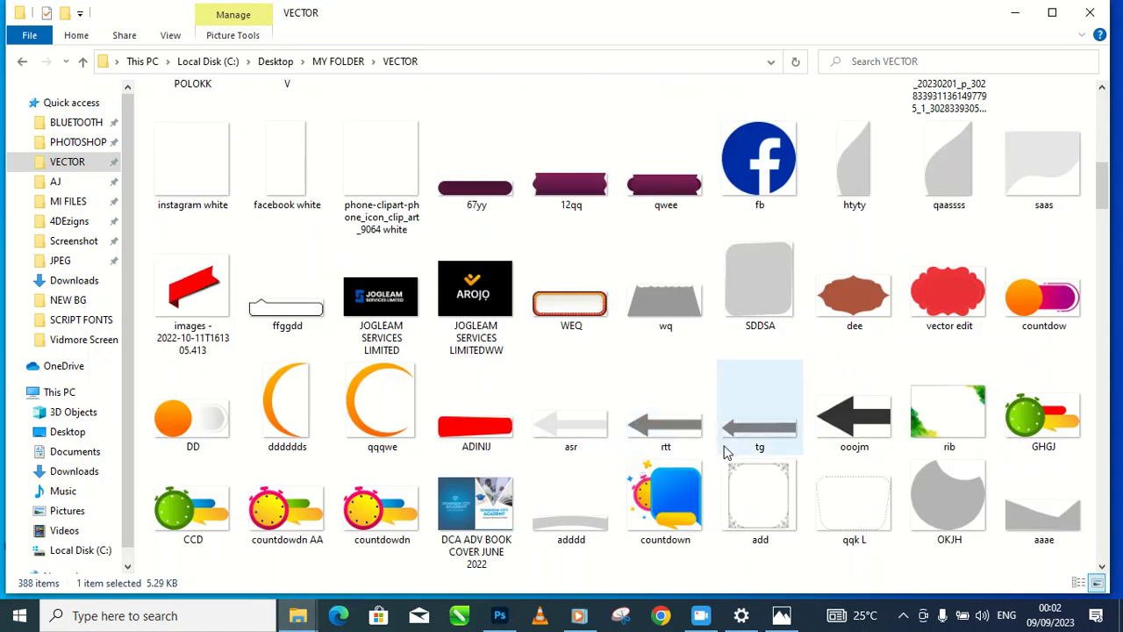
pyautogui.scroll(-3, 702, 439)
pyautogui.scroll(-3, 726, 460)
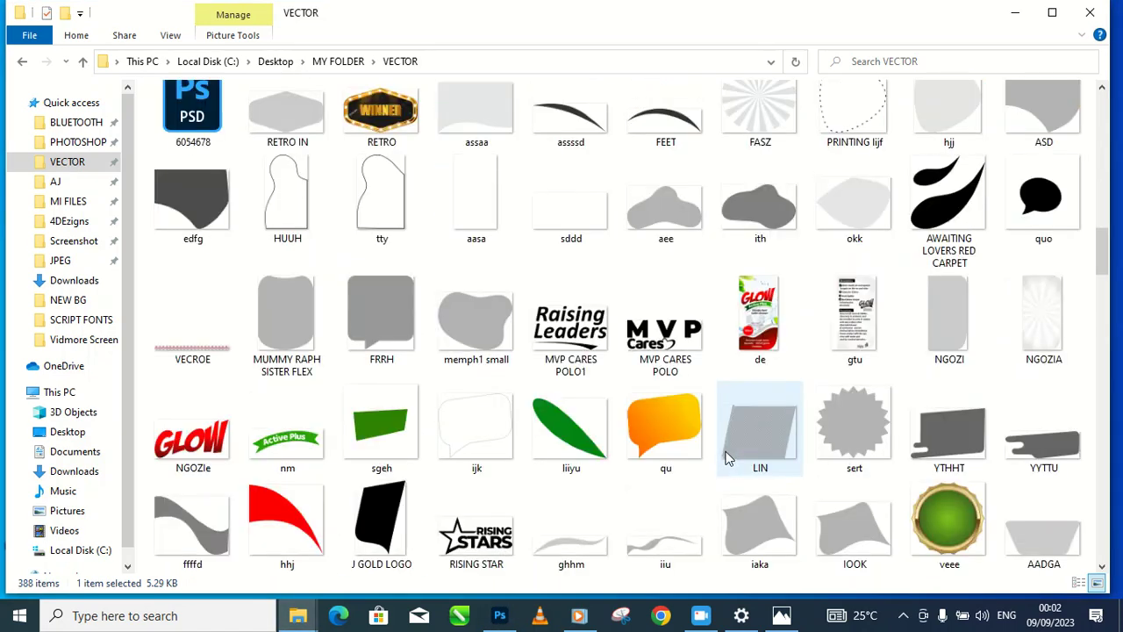
pyautogui.scroll(-3, 727, 459)
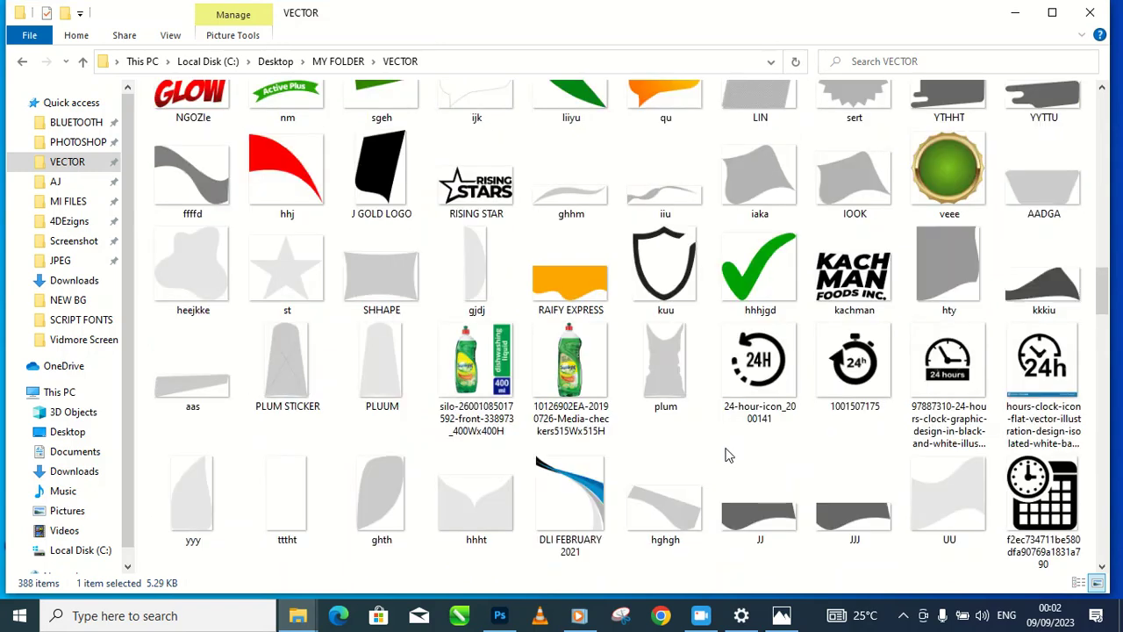
pyautogui.scroll(-3, 727, 460)
pyautogui.scroll(-3, 727, 454)
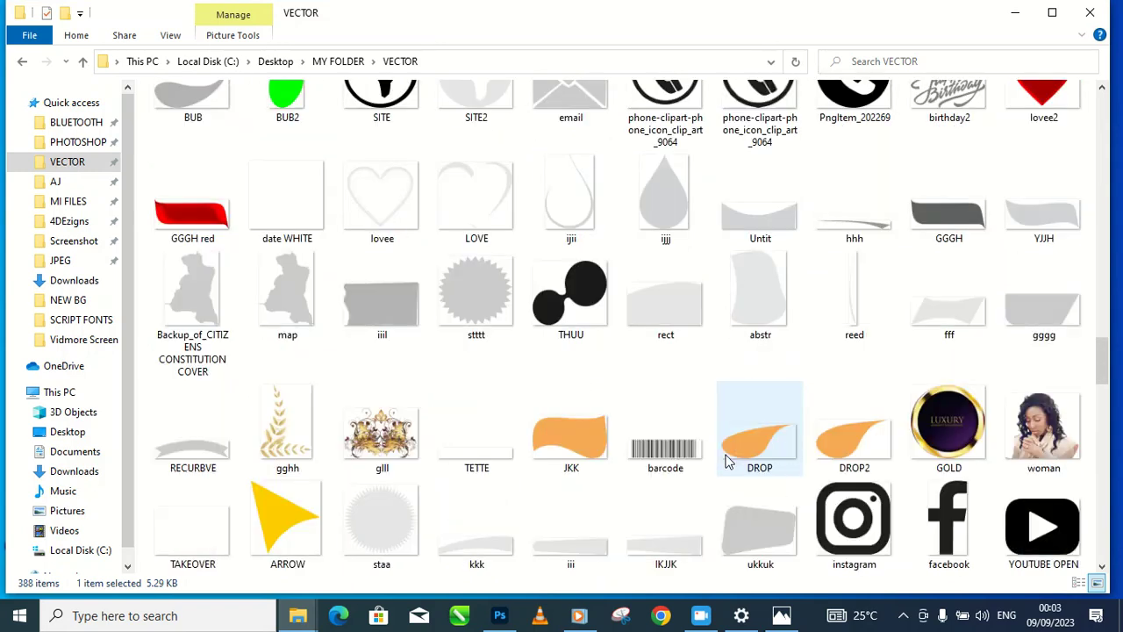
pyautogui.scroll(-3, 727, 463)
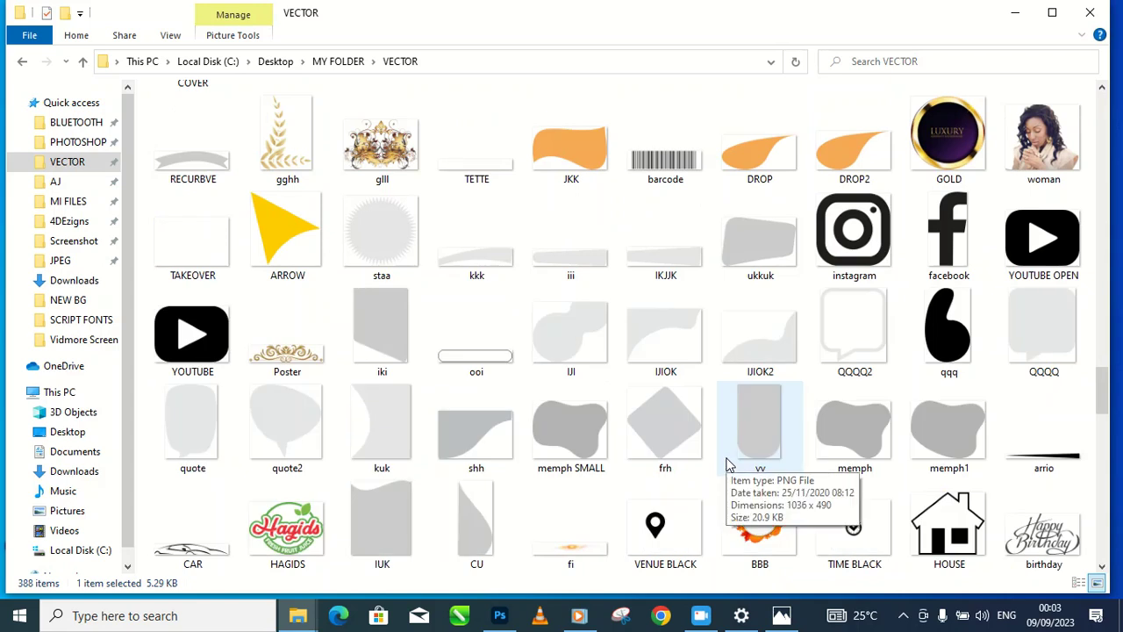
pyautogui.click(856, 526)
# Step: Place TIME BLACK on the flyer, shrunk to about 8% just left of '9am'
pyautogui.moveTo(856, 527); pyautogui.dragTo(359, 394)
pyautogui.moveTo(866, 480); pyautogui.dragTo(454, 391)
pyautogui.moveTo(414, 354); pyautogui.dragTo(421, 369)
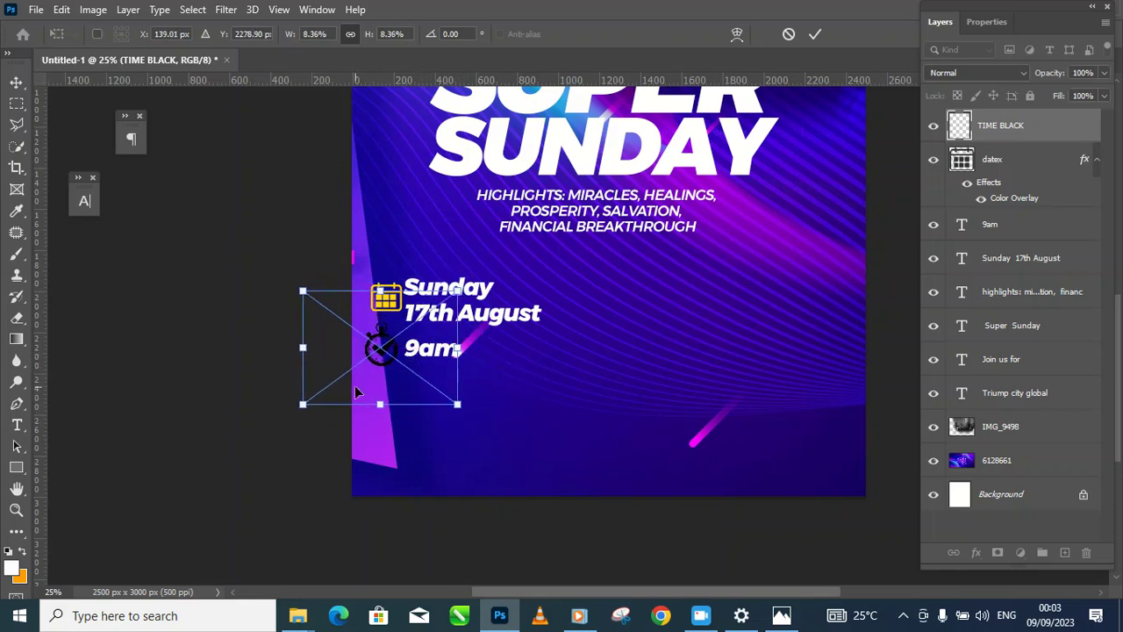
pyautogui.moveTo(309, 407); pyautogui.dragTo(326, 409)
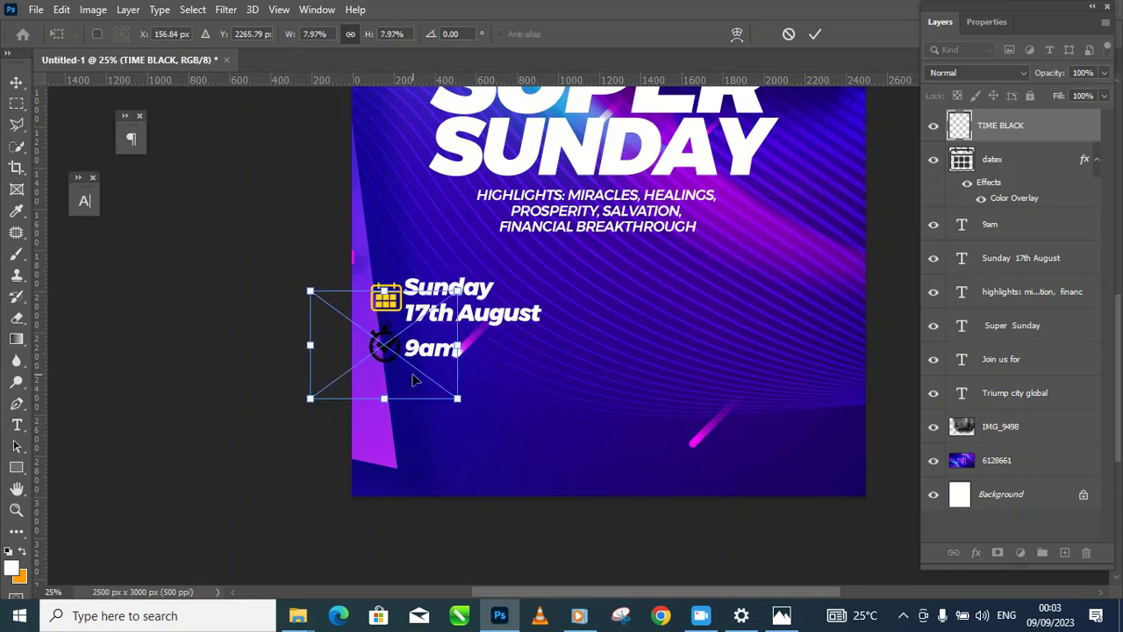
pyautogui.press('Return')
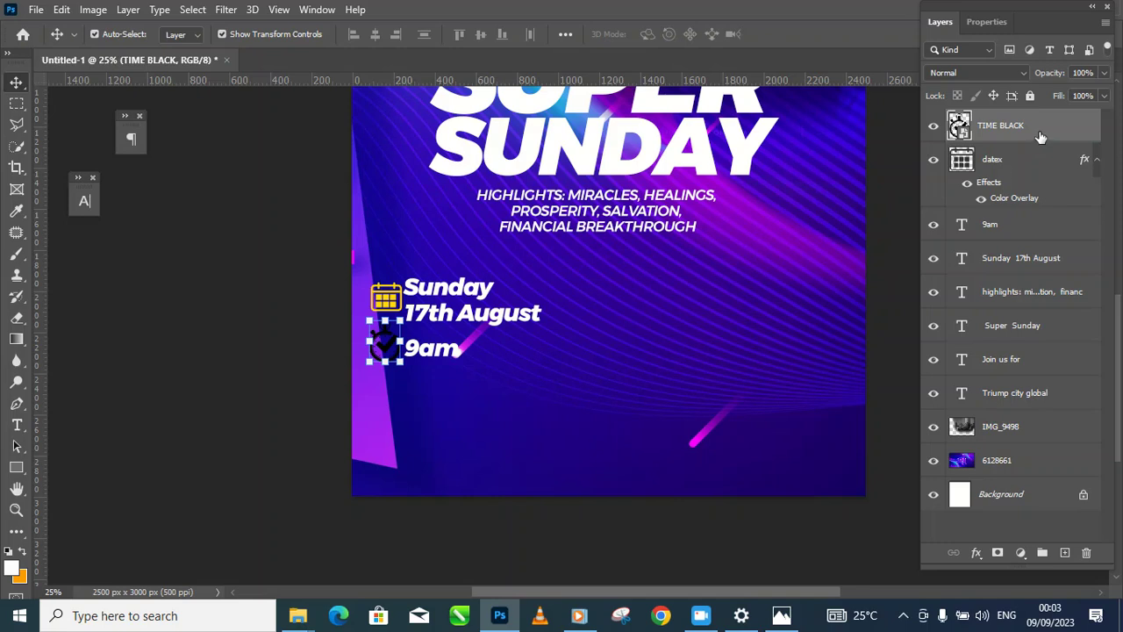
# Step: Rasterize the TIME BLACK layer and give it a yellow #ffd800 Color Overlay
pyautogui.rightClick(1041, 136)
pyautogui.click(856, 319)
pyautogui.click(976, 555)
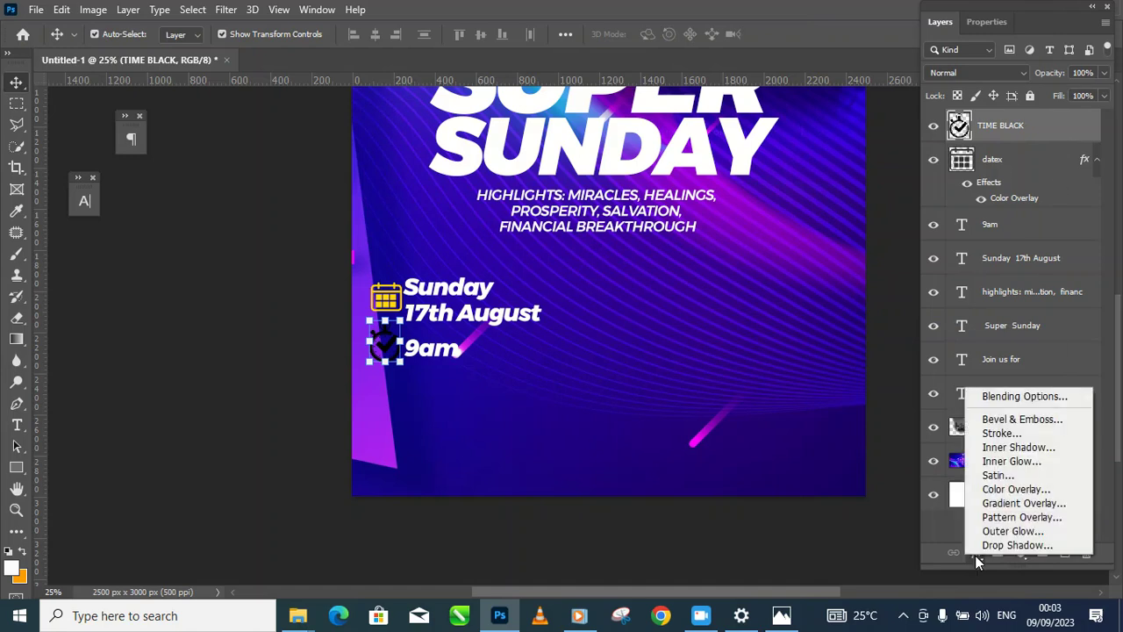
pyautogui.click(1008, 490)
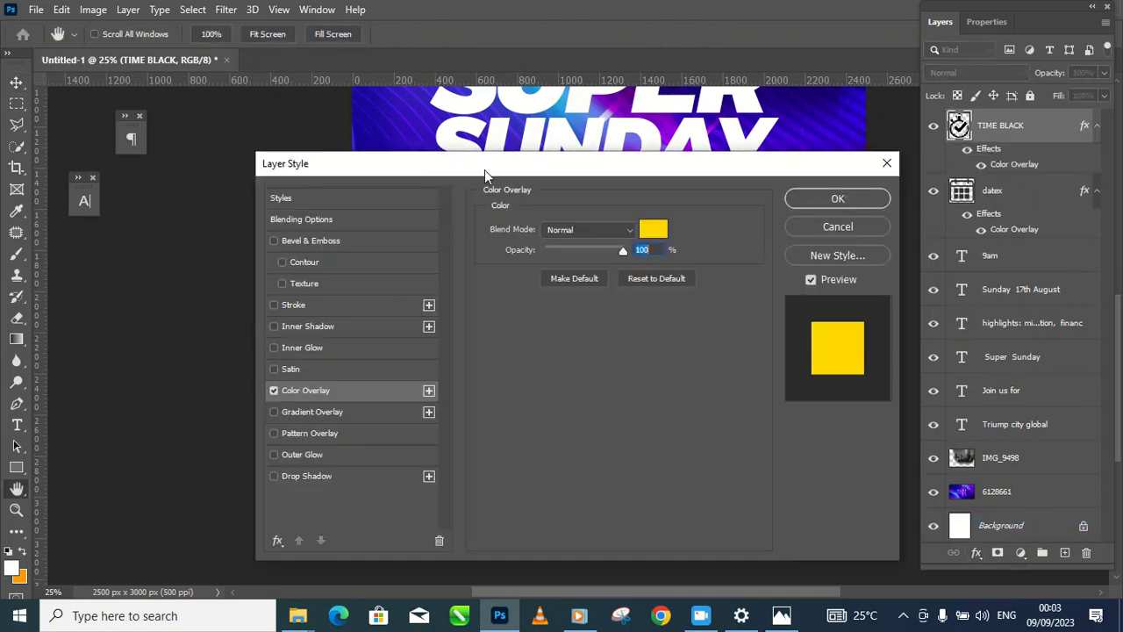
pyautogui.moveTo(489, 167); pyautogui.dragTo(806, 186)
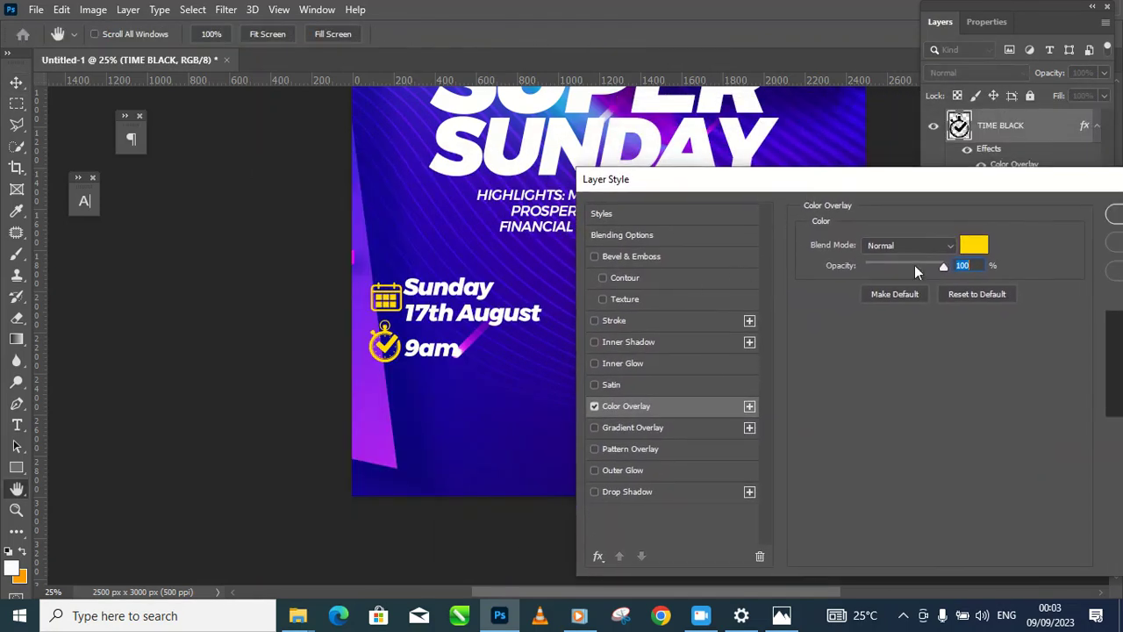
pyautogui.click(973, 246)
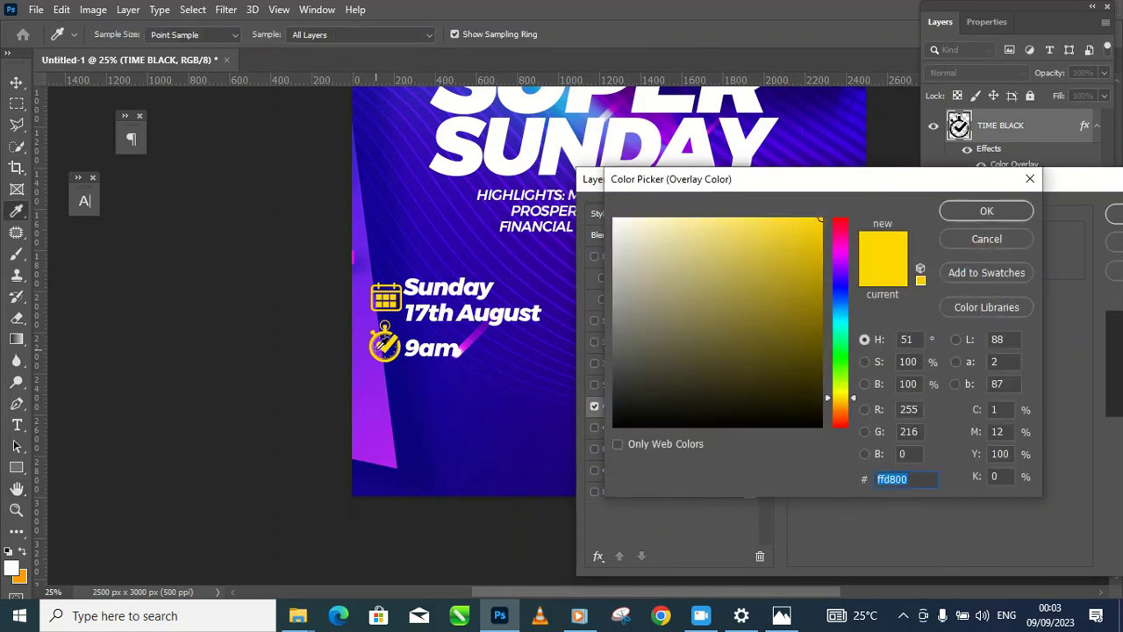
pyautogui.click(968, 207)
pyautogui.moveTo(893, 187); pyautogui.dragTo(923, 242)
# Step: Apply the stopwatch's yellow overlay and zoom in on the date and time
pyautogui.moveTo(759, 237); pyautogui.dragTo(476, 260)
pyautogui.click(926, 294)
pyautogui.click(230, 369)
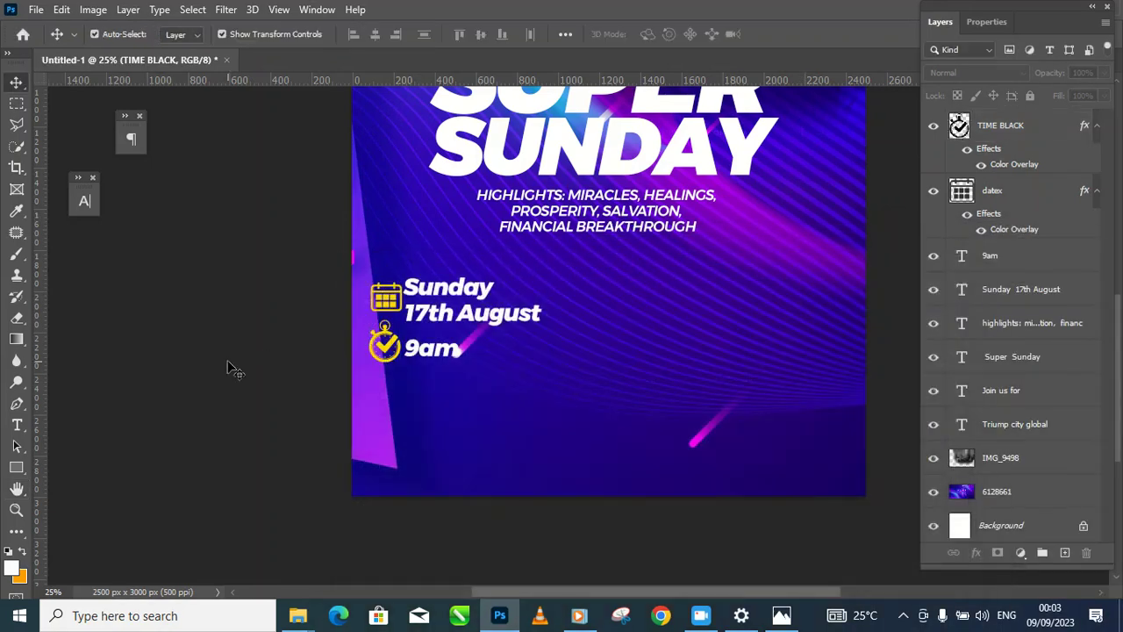
pyautogui.keyDown('alt'); pyautogui.click(502, 358); pyautogui.keyUp('alt')
pyautogui.keyDown('alt'); pyautogui.click(504, 360); pyautogui.keyUp('alt')
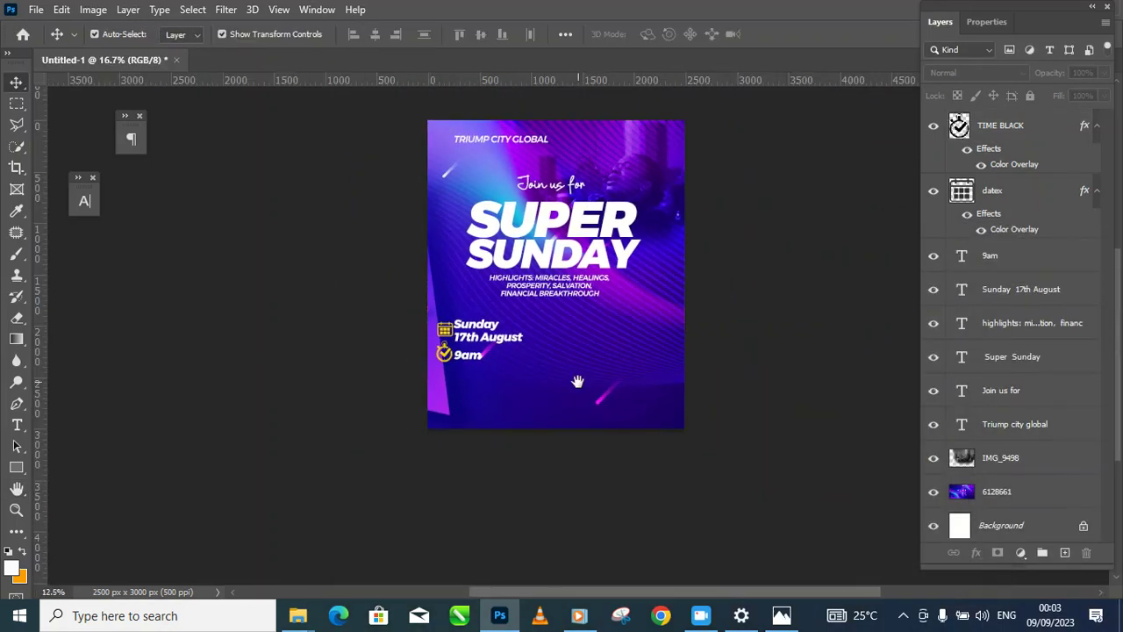
pyautogui.moveTo(579, 383); pyautogui.dragTo(555, 394)
pyautogui.click(446, 375)
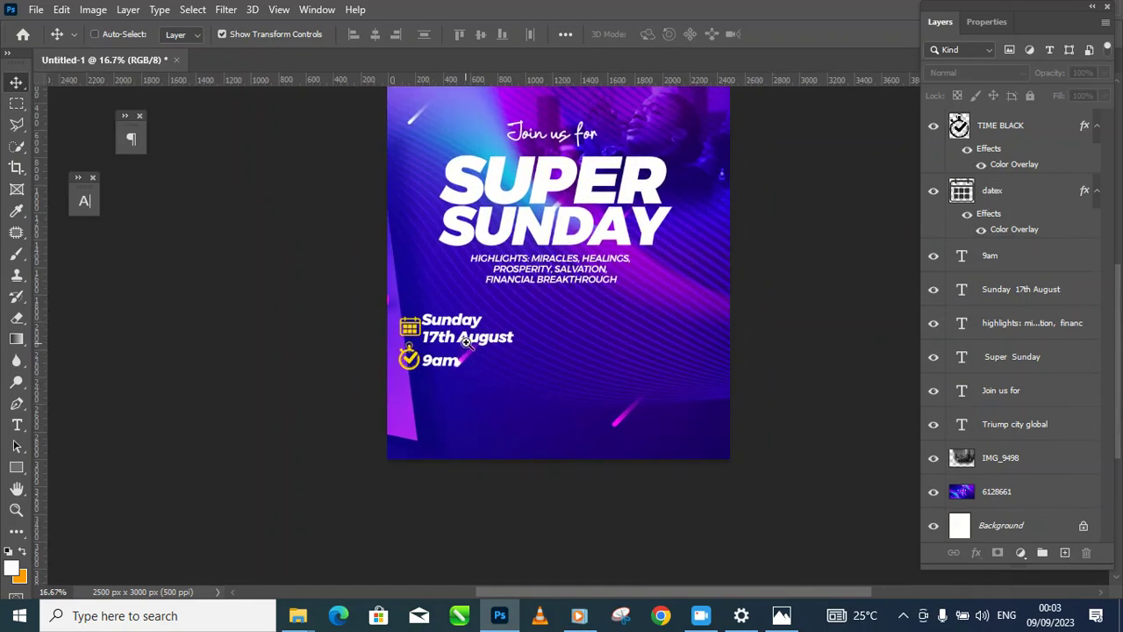
pyautogui.click(448, 370)
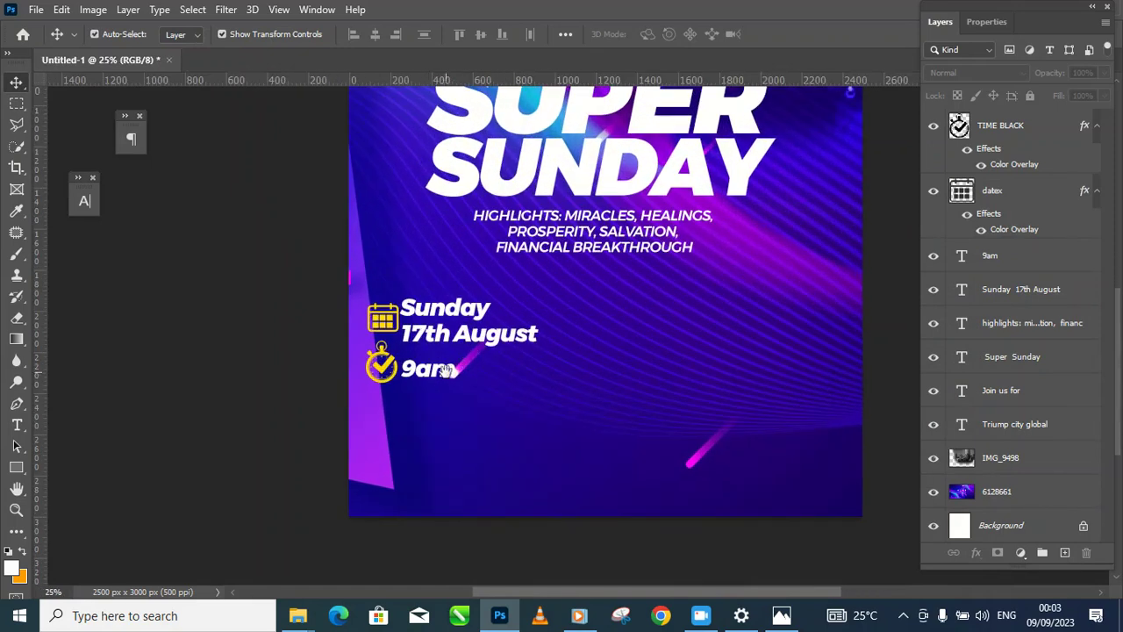
# Step: Select the calendar icon, 'Sunday 17th August', '9am' and stopwatch layers together
pyautogui.click(385, 367)
pyautogui.click(388, 370)
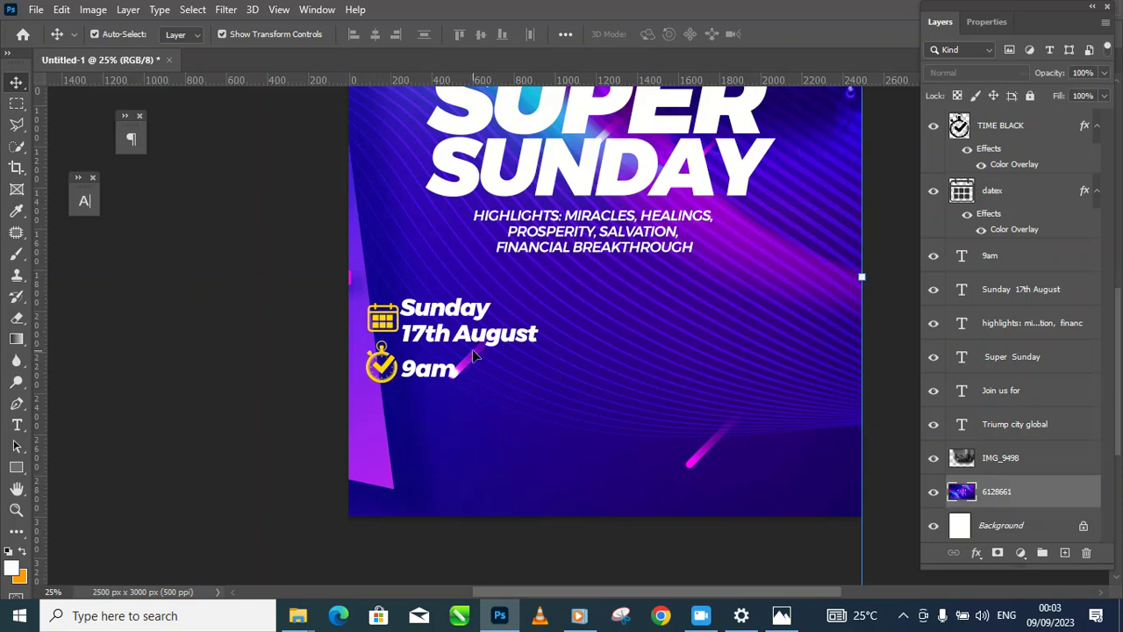
pyautogui.click(381, 316)
pyautogui.click(281, 328)
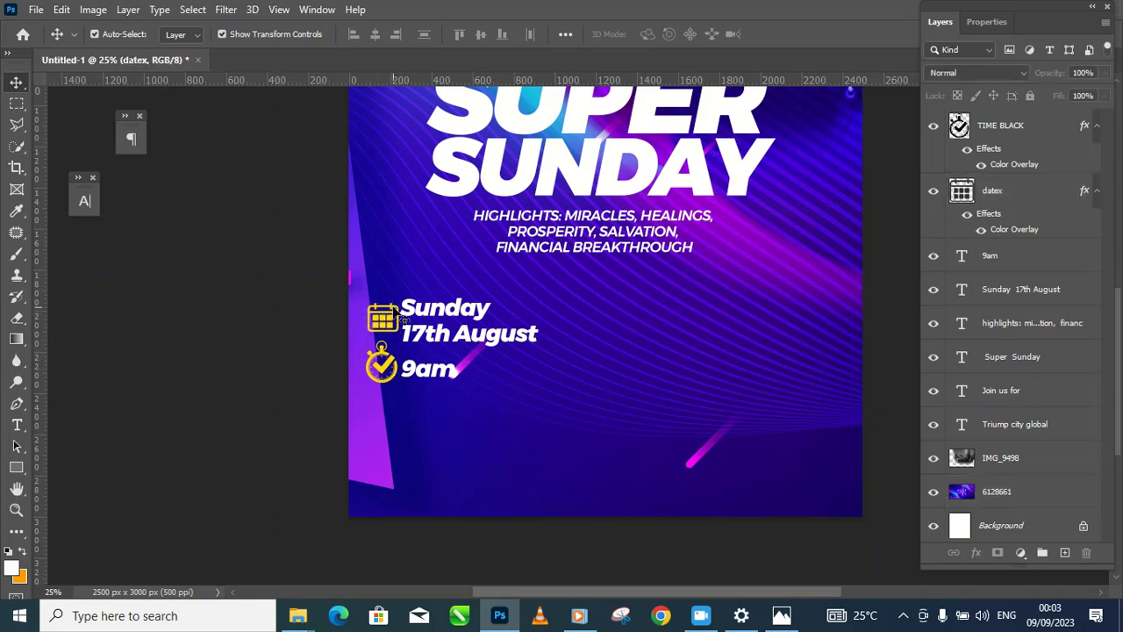
pyautogui.click(395, 326)
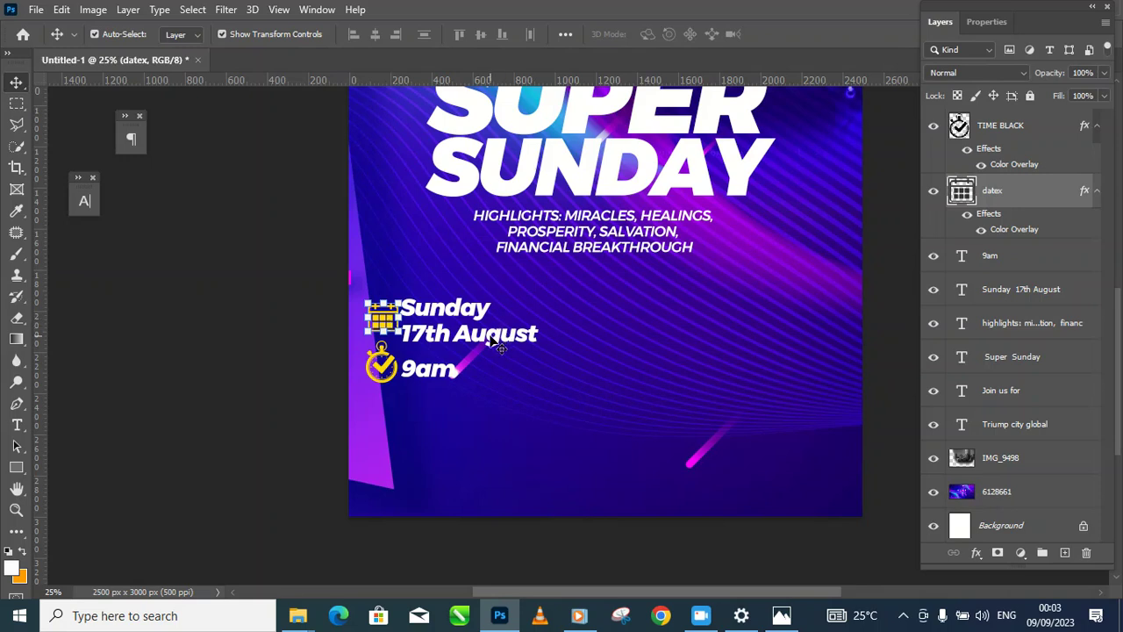
pyautogui.click(491, 336)
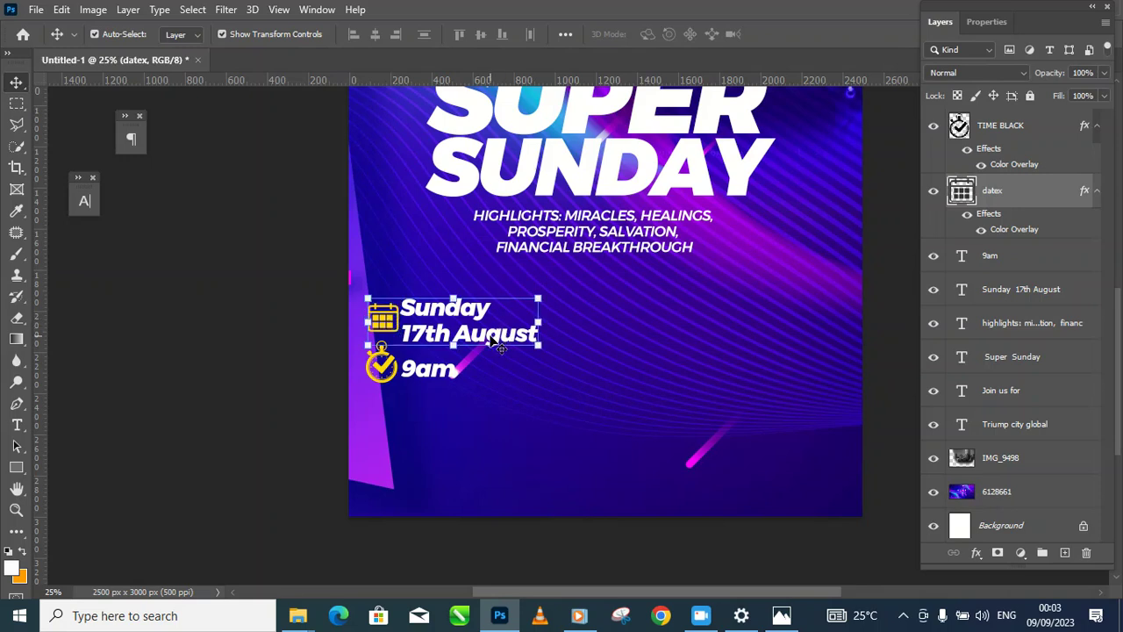
pyautogui.keyDown('shift'); pyautogui.click(447, 374); pyautogui.keyUp('shift')
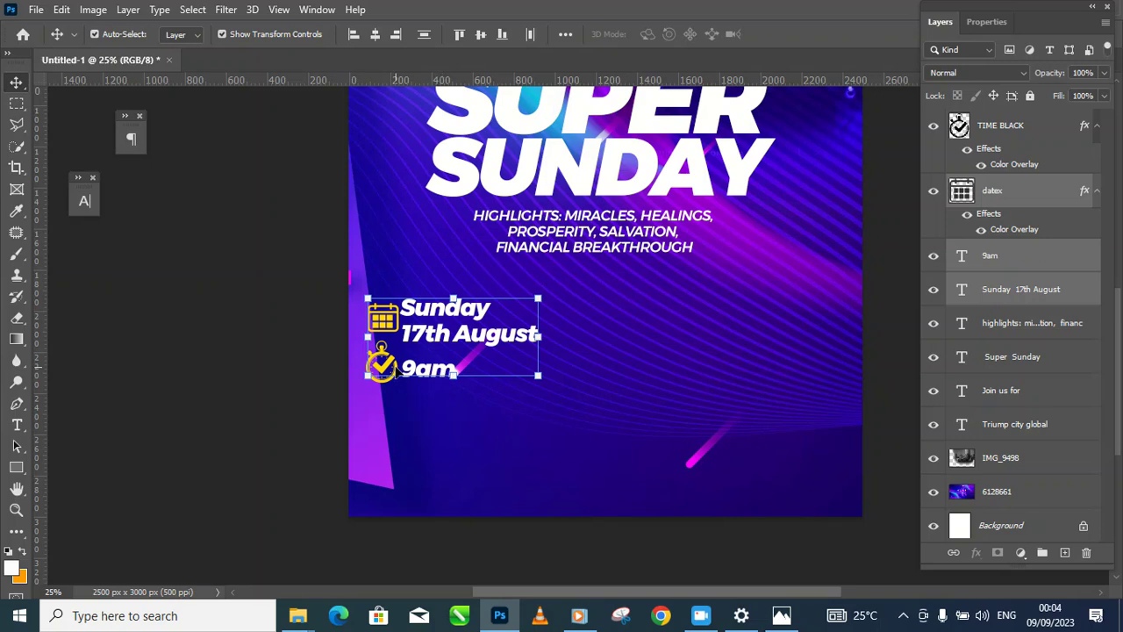
pyautogui.keyDown('shift'); pyautogui.click(380, 369); pyautogui.keyUp('shift')
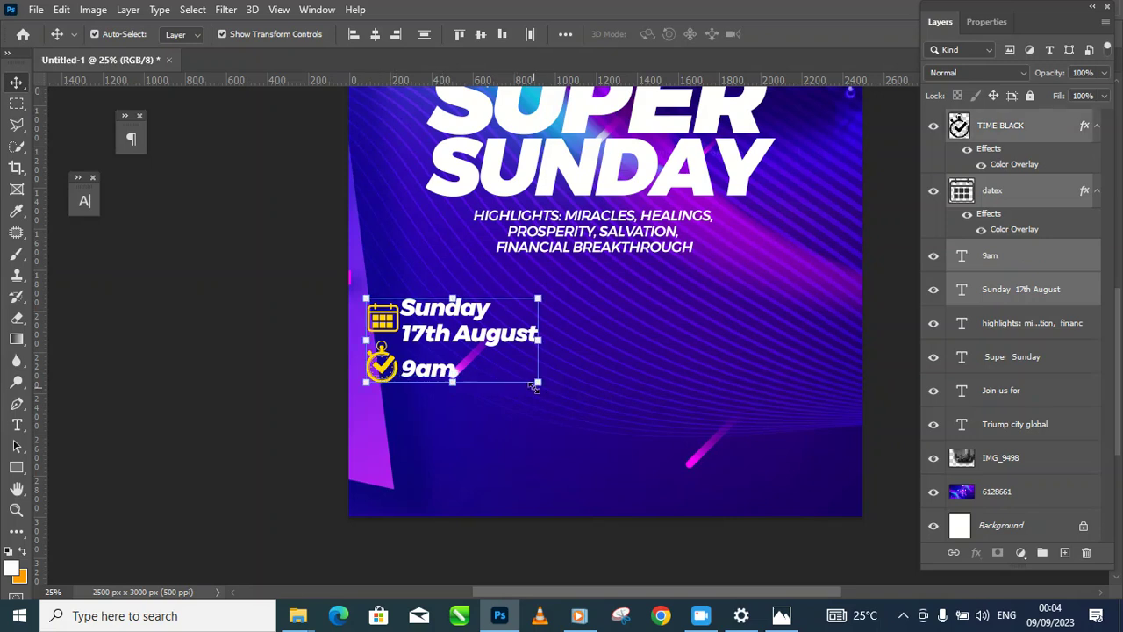
# Step: Scale the selected date and time block up to about 118% and commit
pyautogui.moveTo(538, 388); pyautogui.dragTo(568, 398)
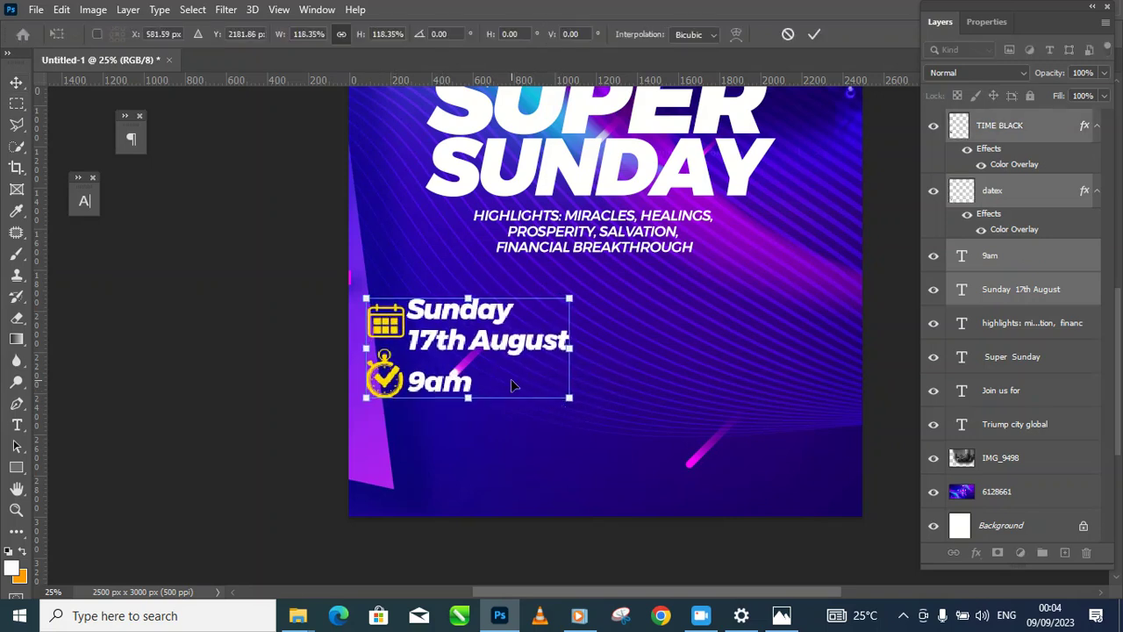
pyautogui.press('Return')
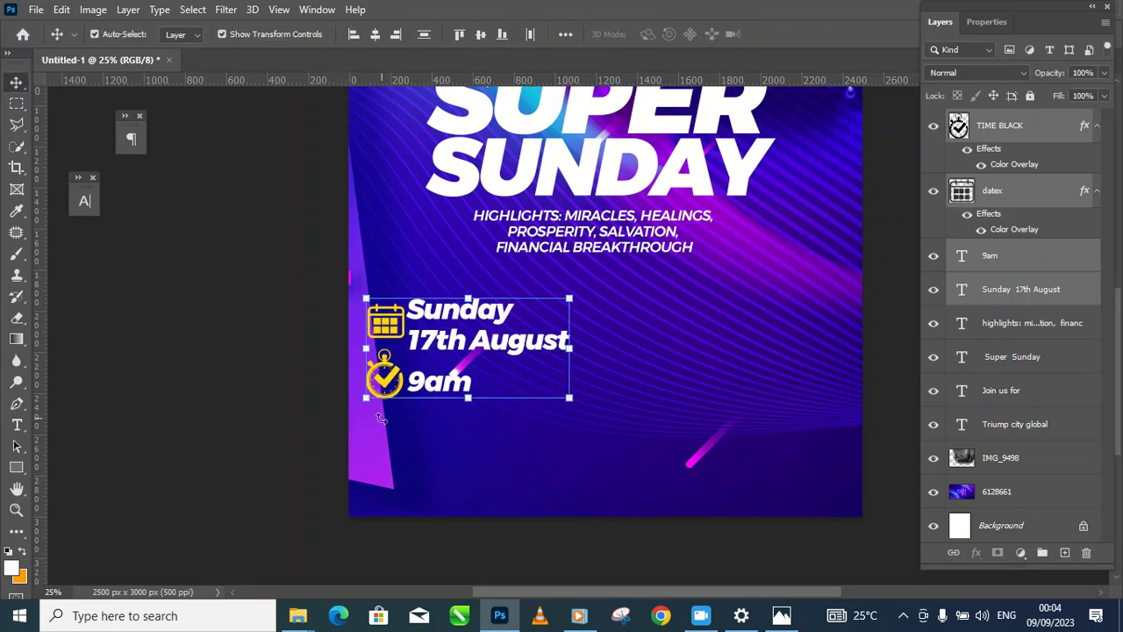
pyautogui.keyDown('alt'); pyautogui.click(579, 349); pyautogui.keyUp('alt')
pyautogui.keyDown('alt'); pyautogui.click(580, 349); pyautogui.keyUp('alt')
pyautogui.moveTo(579, 348); pyautogui.dragTo(603, 390)
pyautogui.keyDown('ctrl'); pyautogui.click(595, 434); pyautogui.keyUp('ctrl')
pyautogui.keyDown('ctrl'); pyautogui.click(572, 445); pyautogui.keyUp('ctrl')
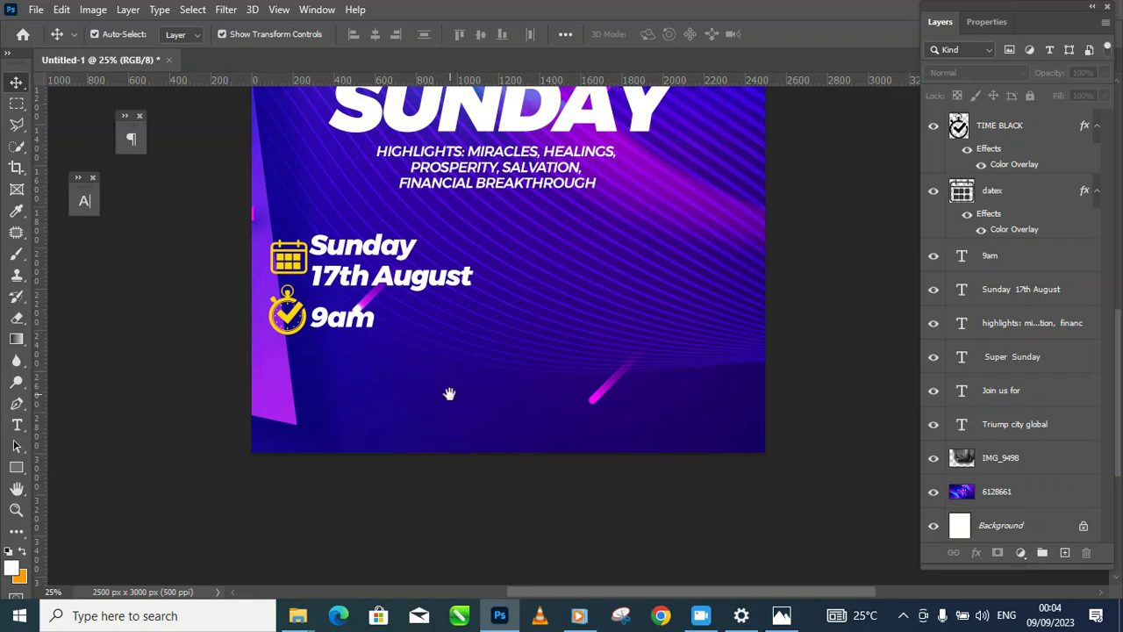
pyautogui.scroll(-2, 505, 396)
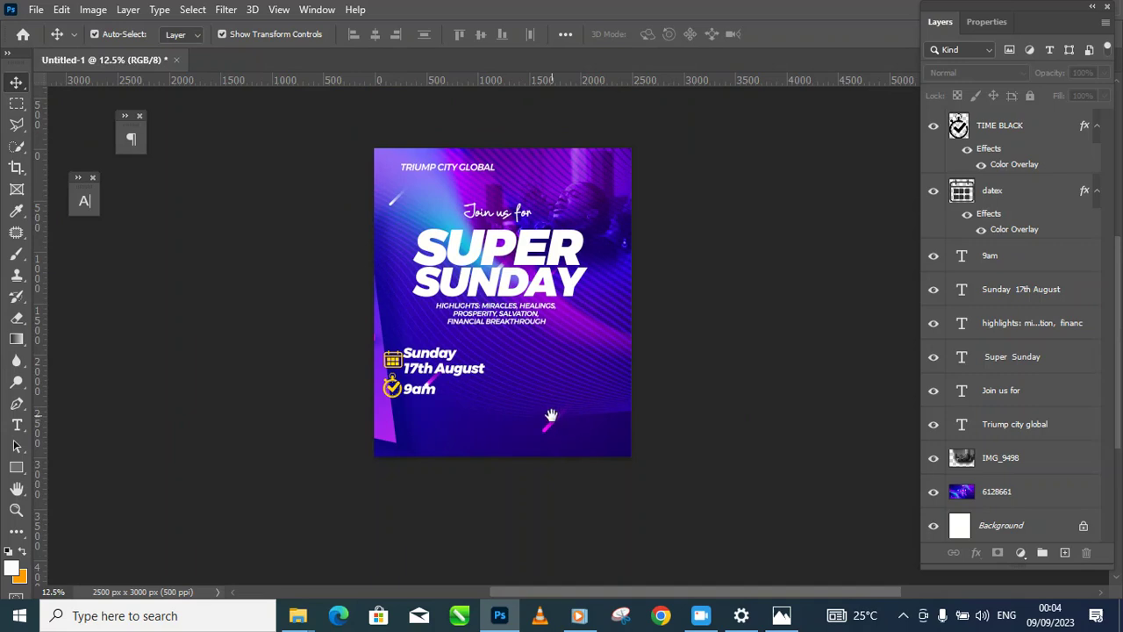
pyautogui.keyDown('ctrl'); pyautogui.click(535, 354); pyautogui.keyUp('ctrl')
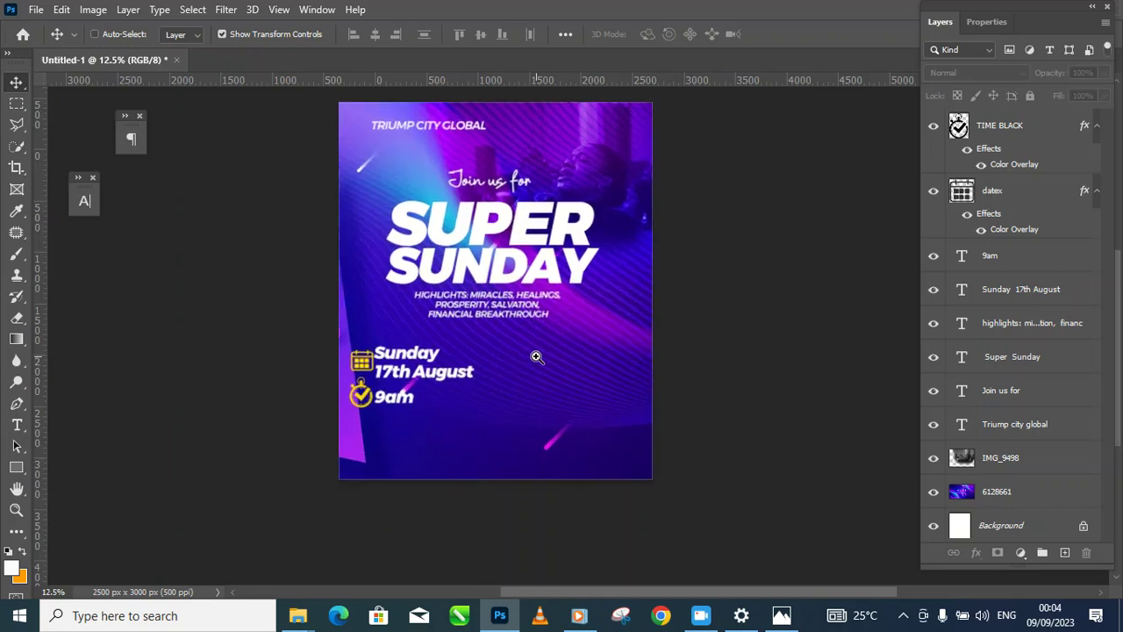
pyautogui.click(531, 309)
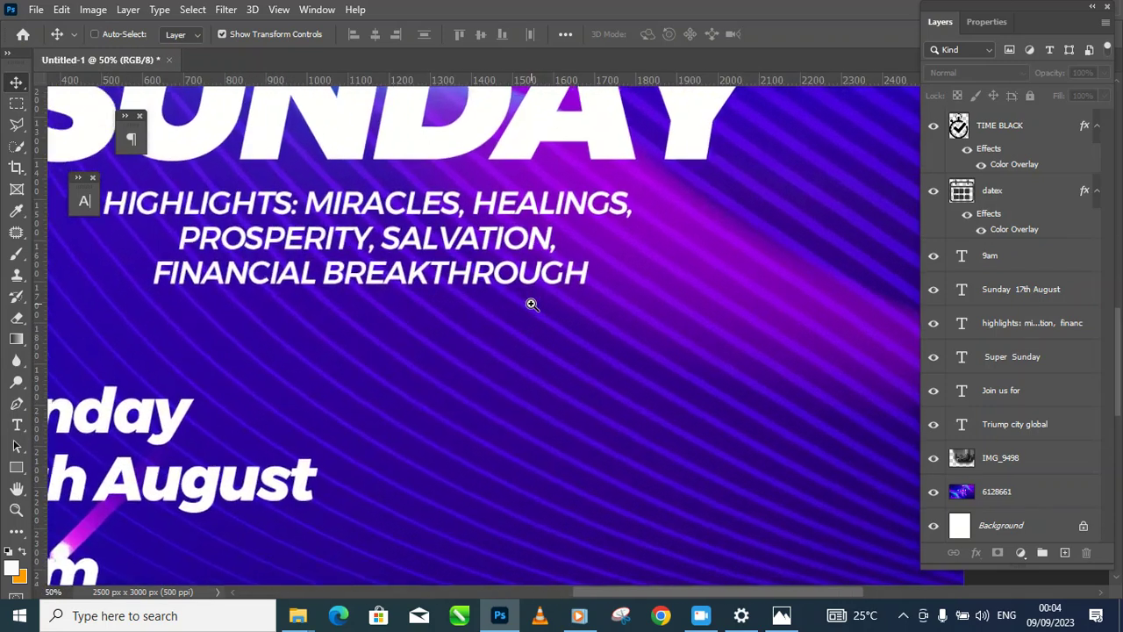
pyautogui.keyDown('ctrl'); pyautogui.click(531, 304); pyautogui.keyUp('ctrl')
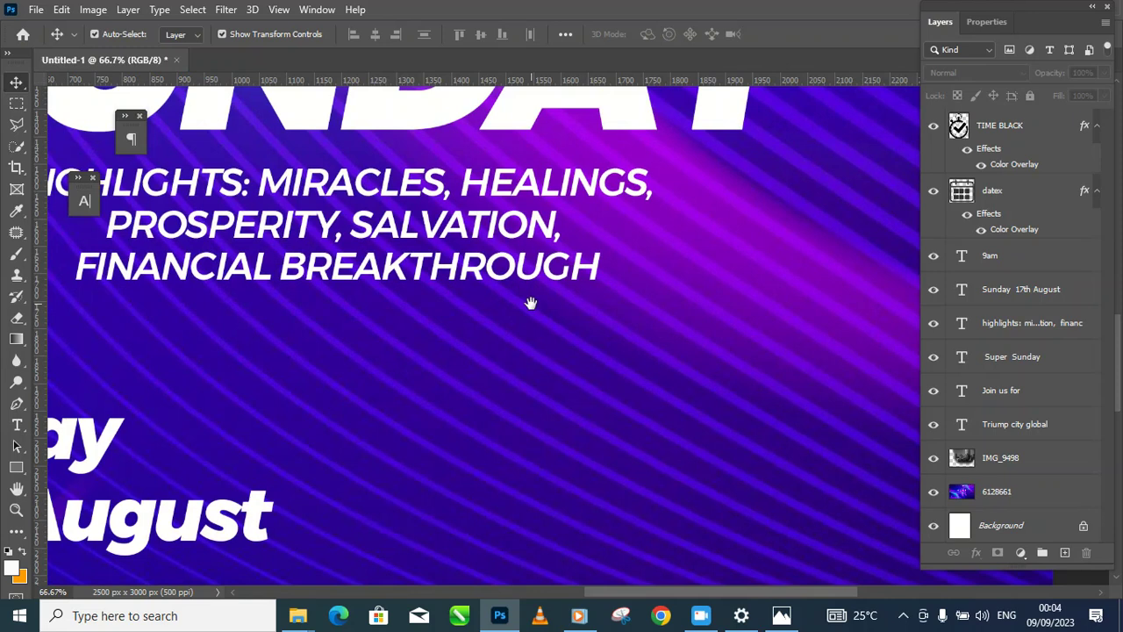
pyautogui.keyDown('alt'); pyautogui.click(531, 303); pyautogui.keyUp('alt')
pyautogui.keyDown('alt'); pyautogui.click(531, 304); pyautogui.keyUp('alt')
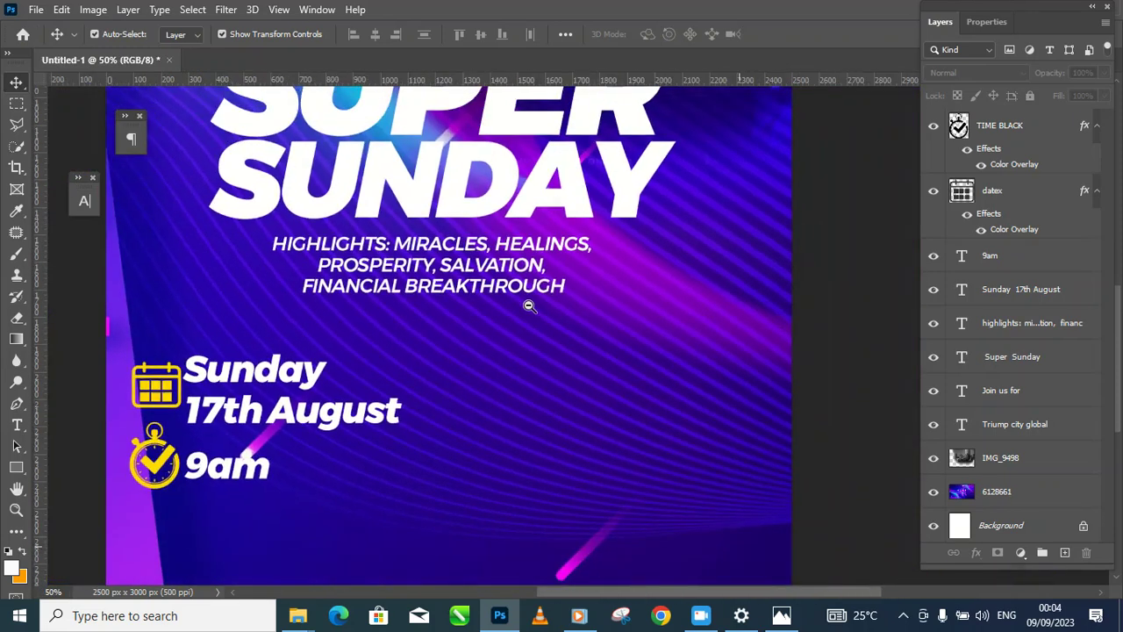
pyautogui.keyDown('alt'); pyautogui.click(531, 304); pyautogui.keyUp('alt')
pyautogui.keyDown('alt'); pyautogui.click(531, 304); pyautogui.keyUp('alt')
pyautogui.keyDown('alt'); pyautogui.click(530, 305); pyautogui.keyUp('alt')
pyautogui.keyDown('alt'); pyautogui.click(528, 306); pyautogui.keyUp('alt')
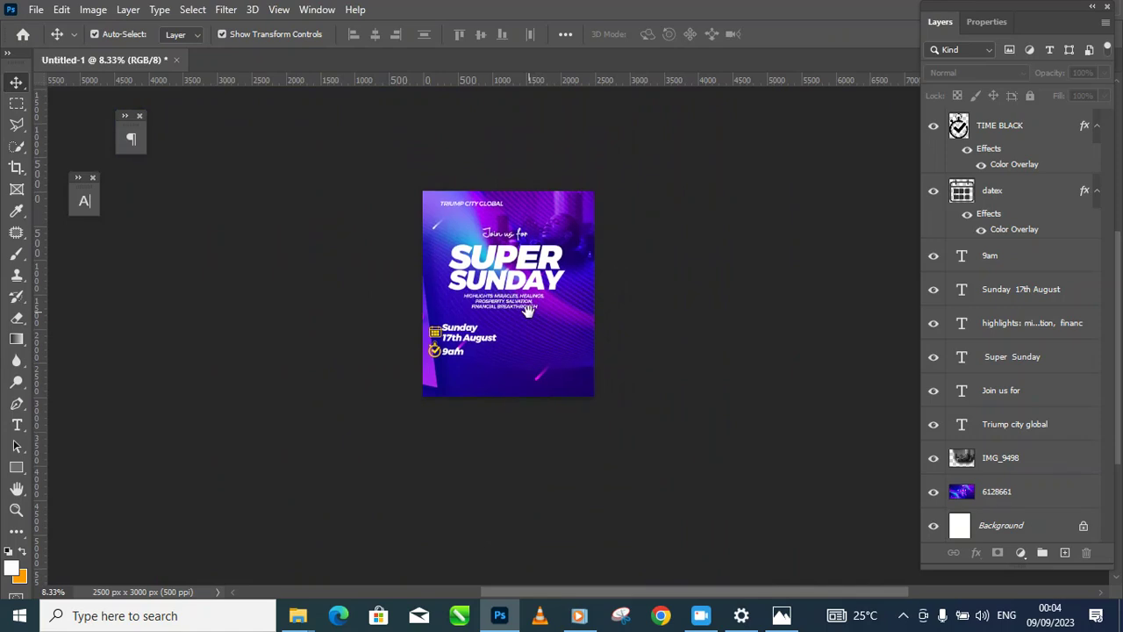
pyautogui.keyDown('ctrl'); pyautogui.click(525, 316); pyautogui.keyUp('ctrl')
pyautogui.keyDown('ctrl'); pyautogui.click(502, 340); pyautogui.keyUp('ctrl')
pyautogui.keyDown('ctrl'); pyautogui.click(411, 414); pyautogui.keyUp('ctrl')
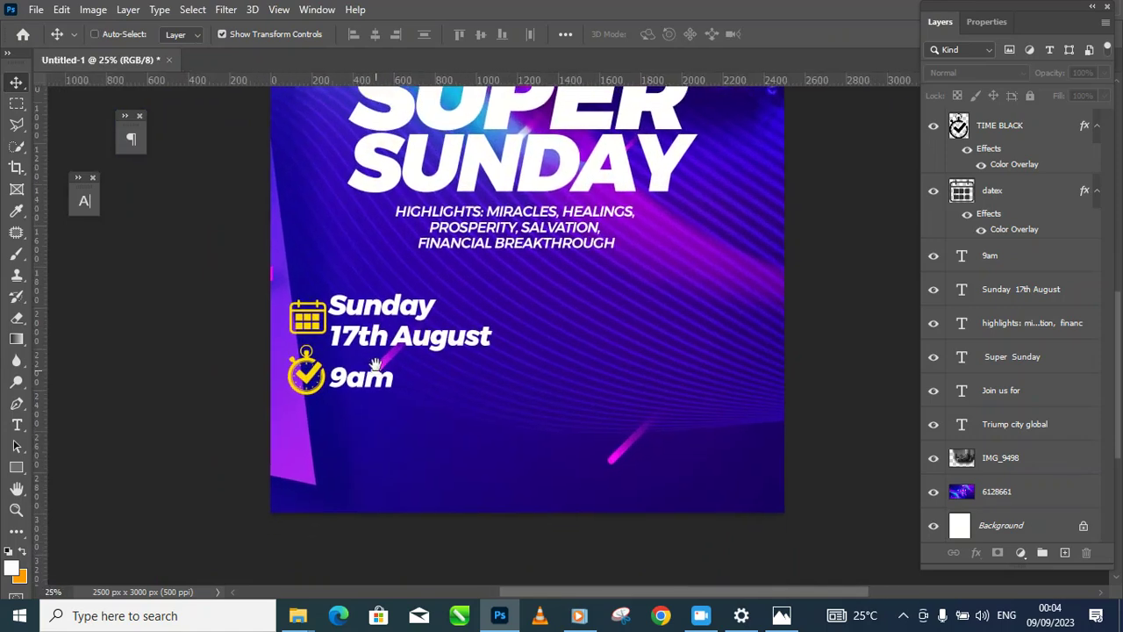
pyautogui.keyDown('ctrl'); pyautogui.click(412, 457); pyautogui.keyUp('ctrl')
pyautogui.moveTo(421, 463); pyautogui.dragTo(369, 441)
pyautogui.keyDown('alt'); pyautogui.click(460, 425); pyautogui.keyUp('alt')
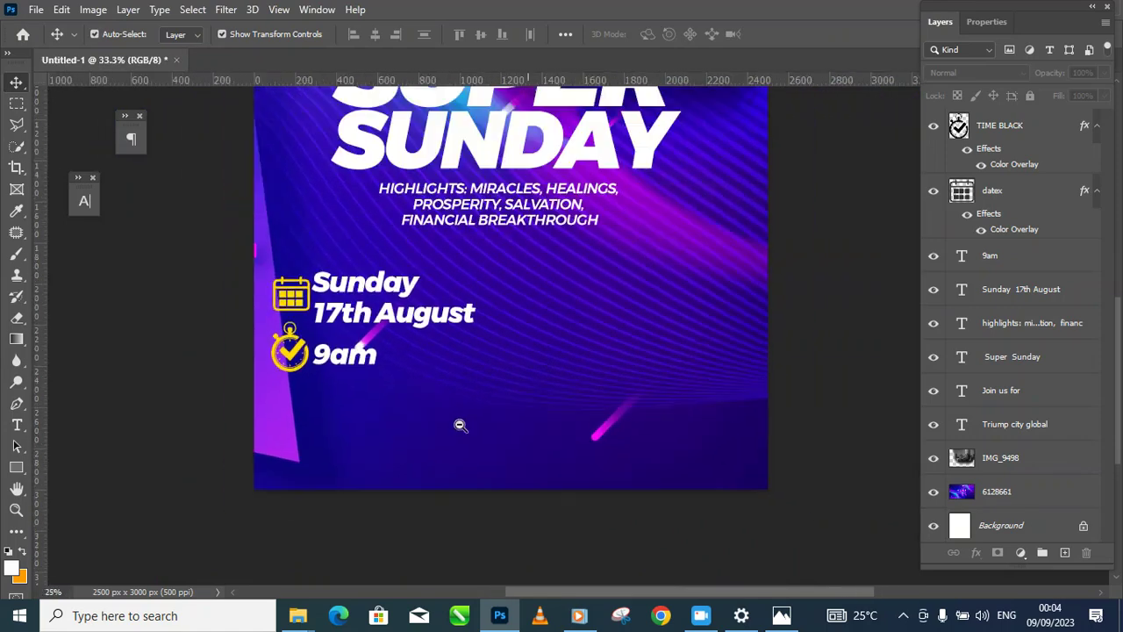
pyautogui.keyDown('alt'); pyautogui.click(461, 422); pyautogui.keyUp('alt')
pyautogui.keyDown('alt'); pyautogui.click(491, 413); pyautogui.keyUp('alt')
pyautogui.moveTo(491, 414); pyautogui.dragTo(448, 428)
pyautogui.click(513, 411)
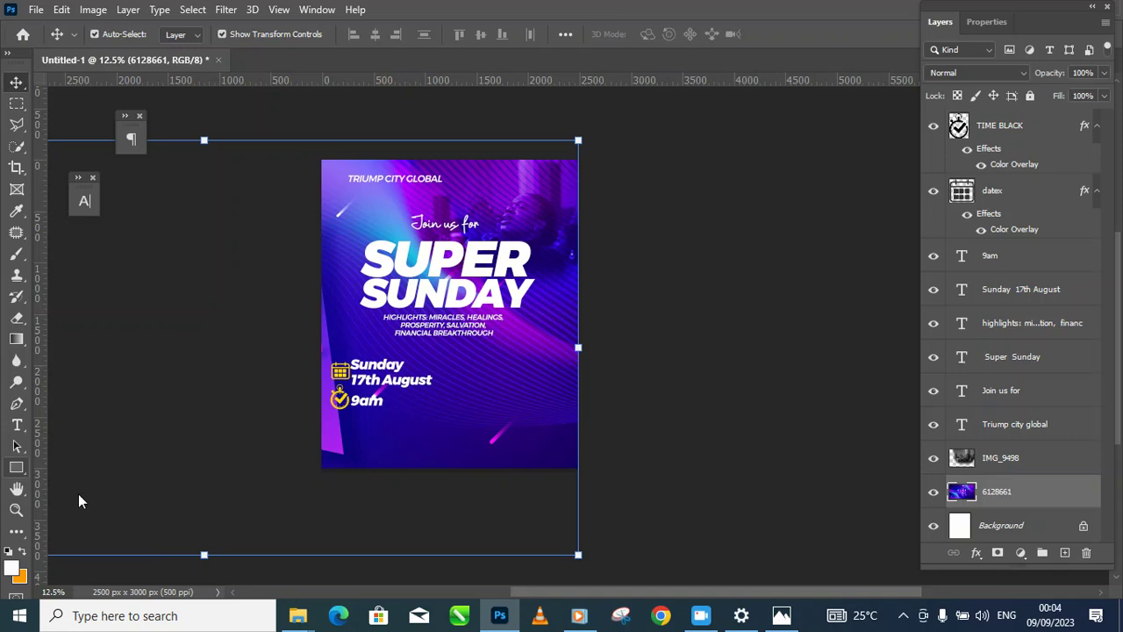
# Step: Choose the Rectangle Tool and try an orange bottom bar, then undo it
pyautogui.click(32, 470)
pyautogui.rightClick(18, 471)
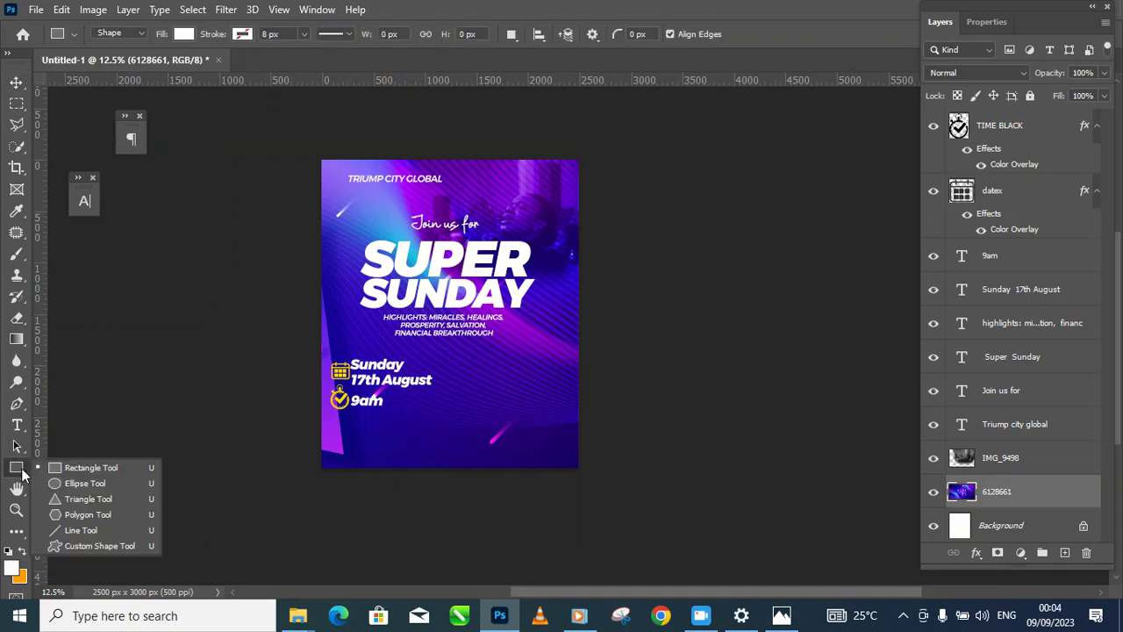
pyautogui.click(87, 467)
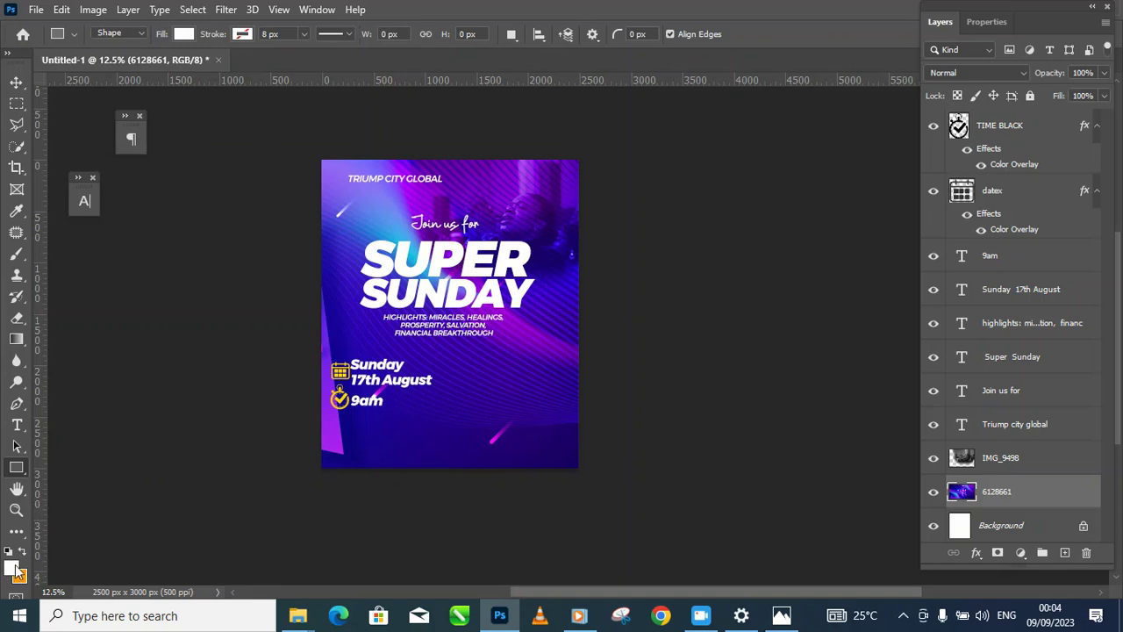
pyautogui.click(24, 552)
pyautogui.moveTo(302, 414); pyautogui.dragTo(698, 493)
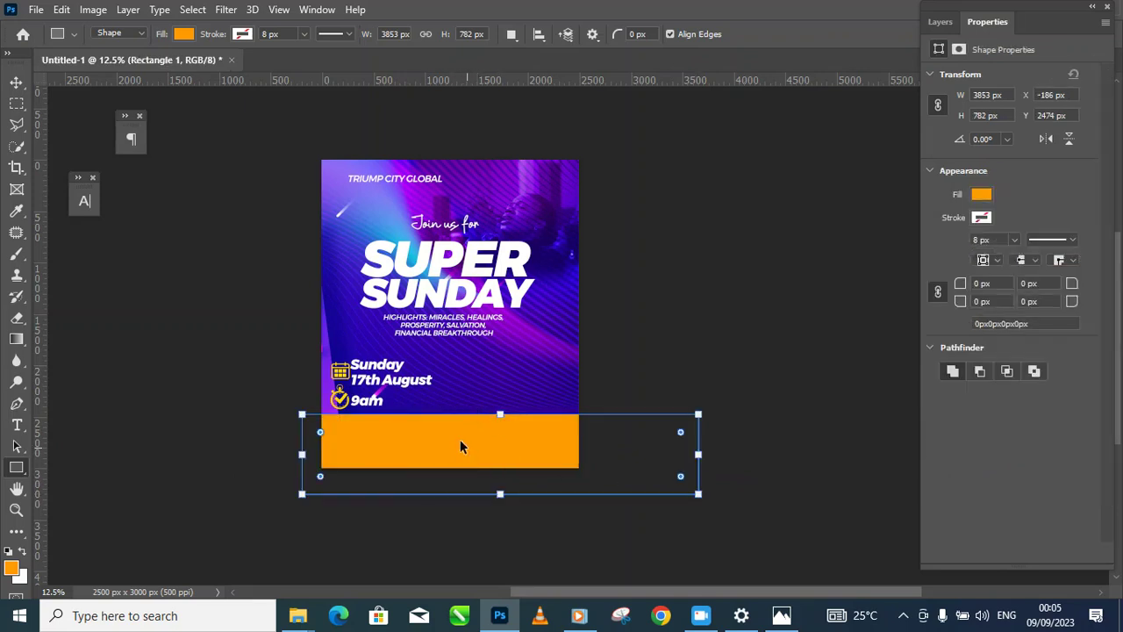
pyautogui.hotkey('ctrl', 'z')
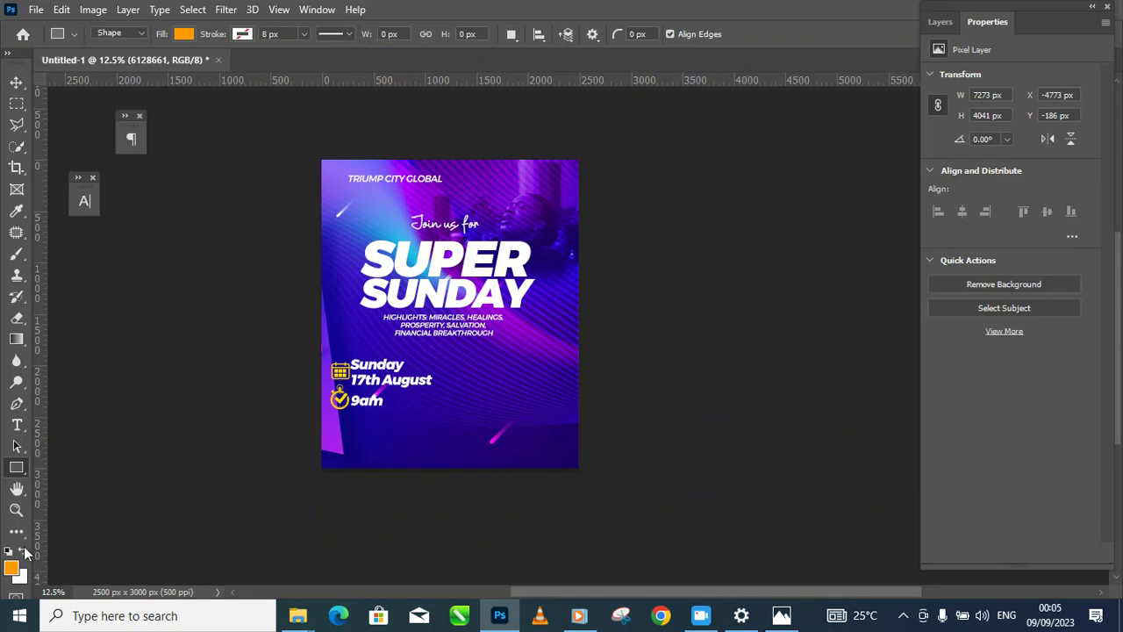
# Step: Draw a white rectangle spanning the bottom of the flyer
pyautogui.click(22, 553)
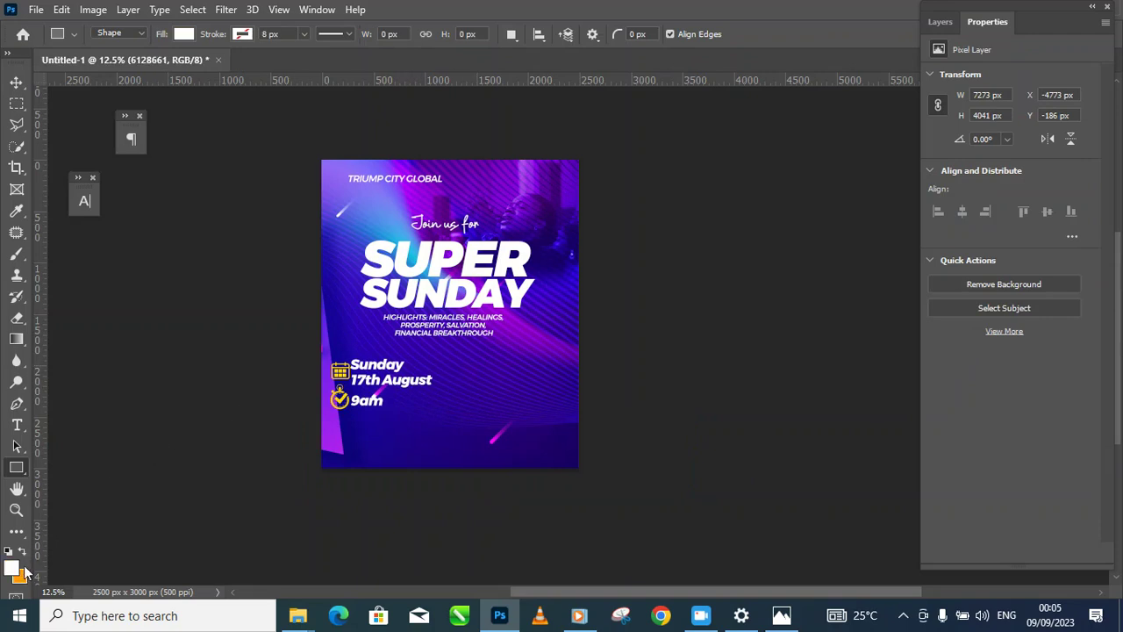
pyautogui.moveTo(312, 426); pyautogui.dragTo(649, 496)
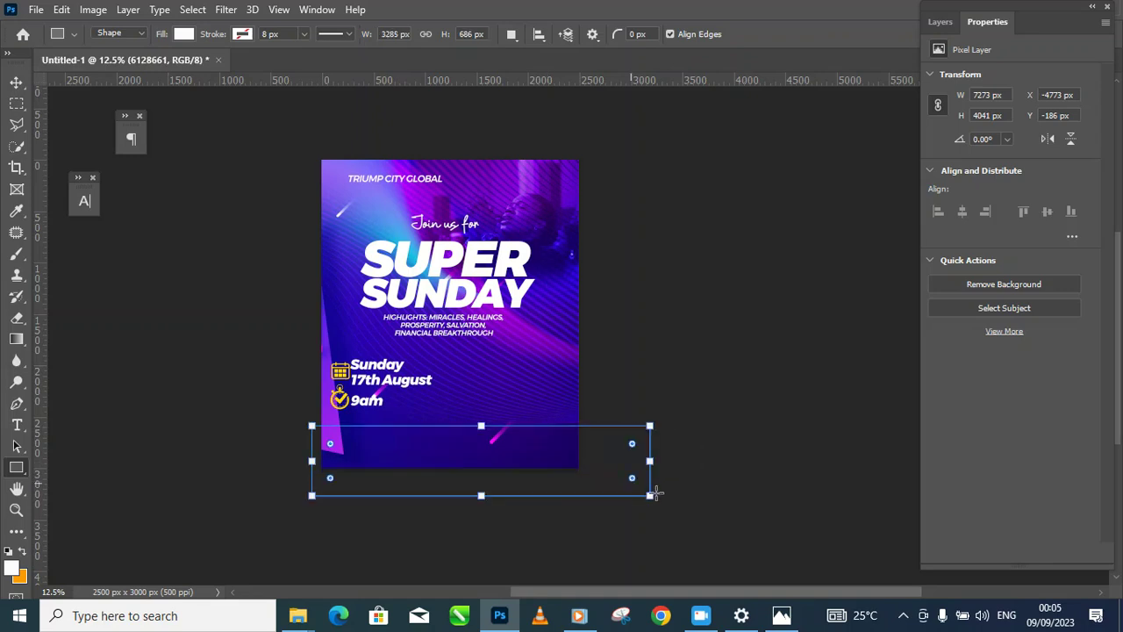
pyautogui.click(16, 81)
pyautogui.click(758, 351)
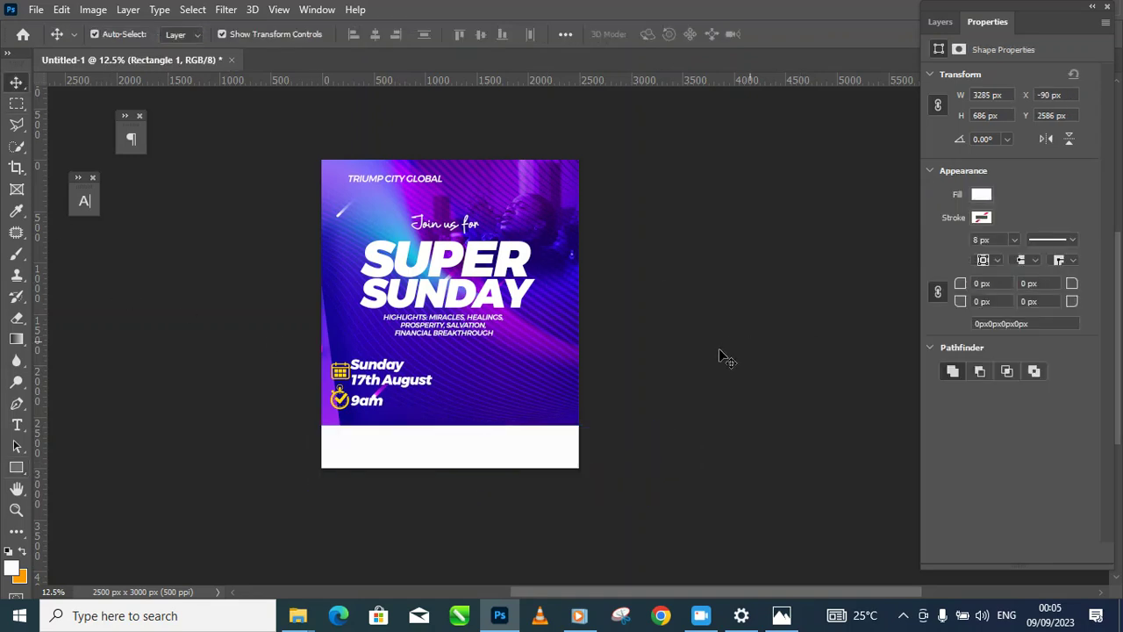
pyautogui.keyDown('ctrl'); pyautogui.click(434, 461); pyautogui.keyUp('ctrl')
pyautogui.keyDown('ctrl'); pyautogui.click(433, 463); pyautogui.keyUp('ctrl')
pyautogui.moveTo(445, 462); pyautogui.dragTo(446, 474)
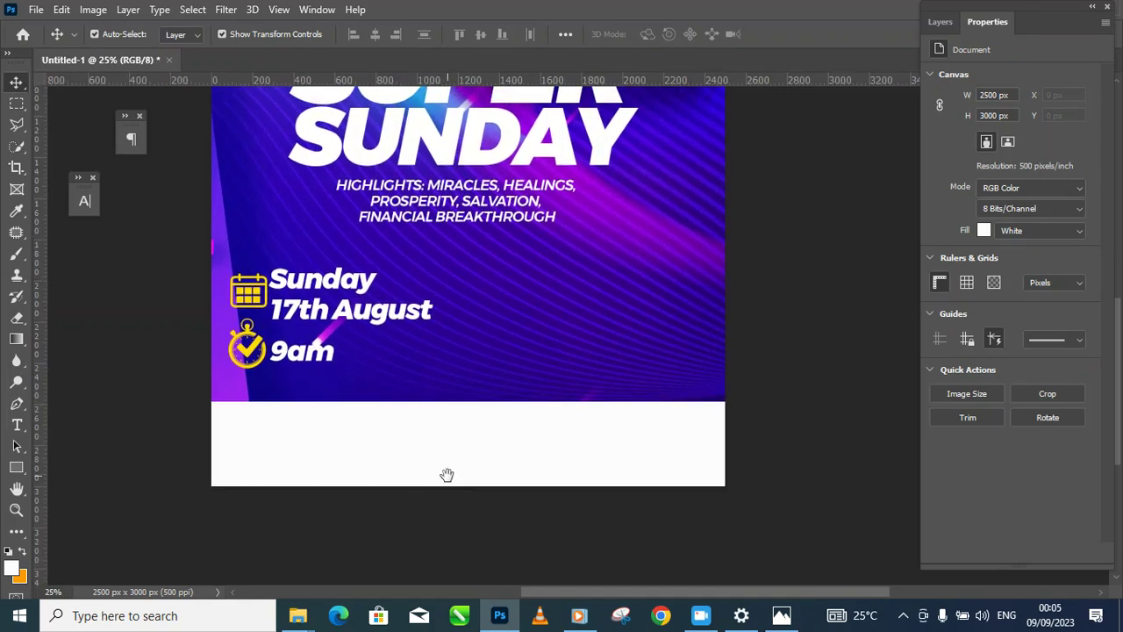
pyautogui.keyDown('alt'); pyautogui.click(481, 448); pyautogui.keyUp('alt')
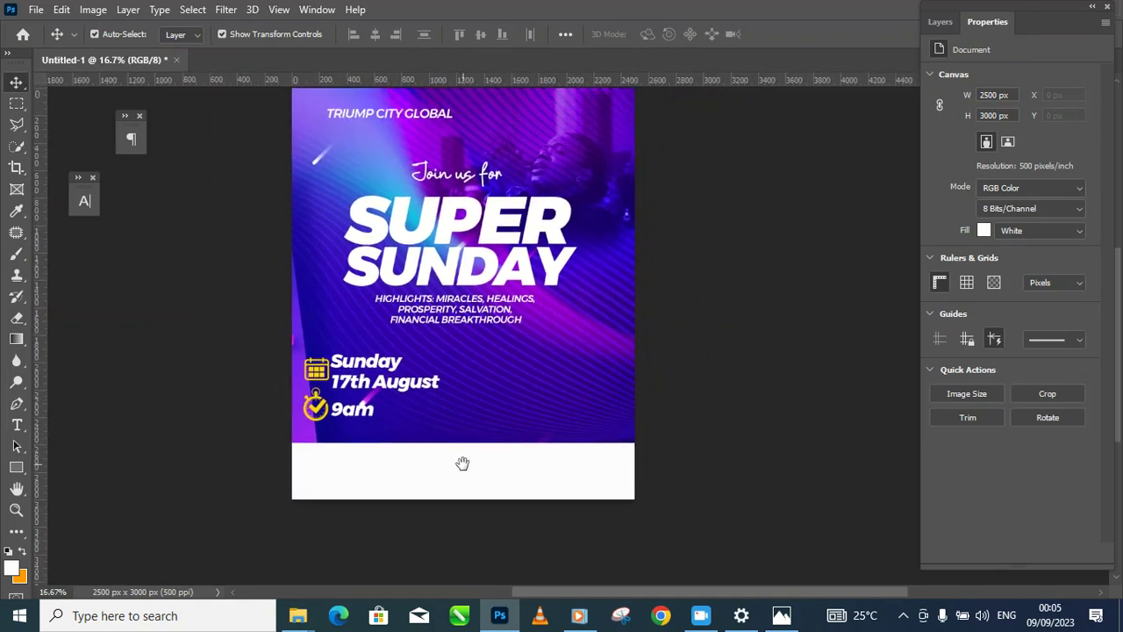
# Step: With the Type tool, set the text colour to near-black #161616
pyautogui.click(16, 424)
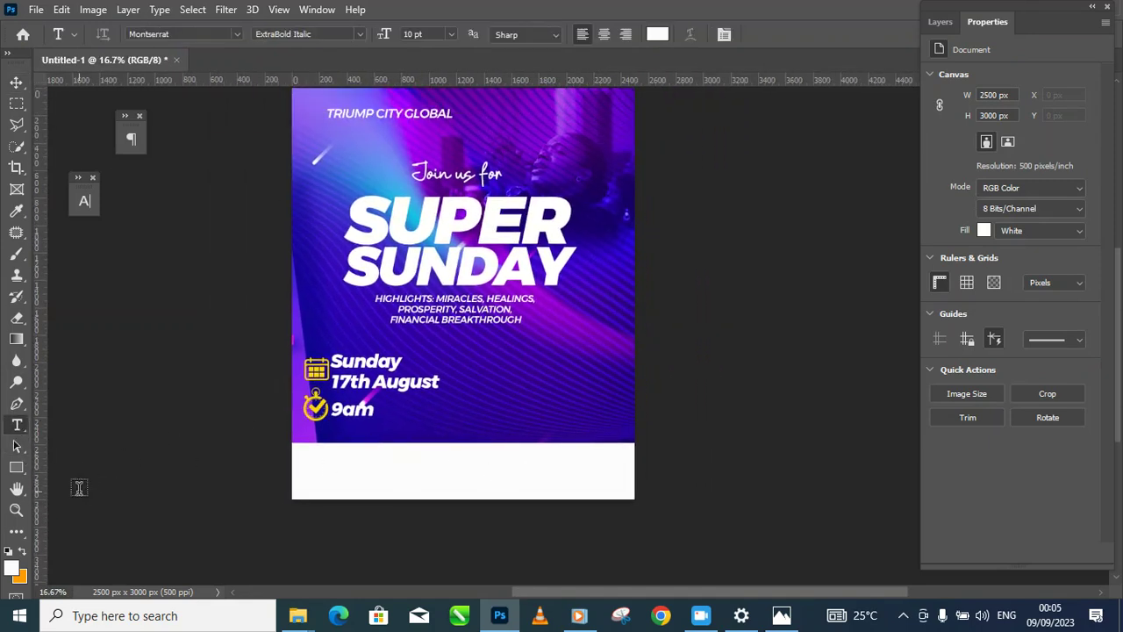
pyautogui.click(85, 204)
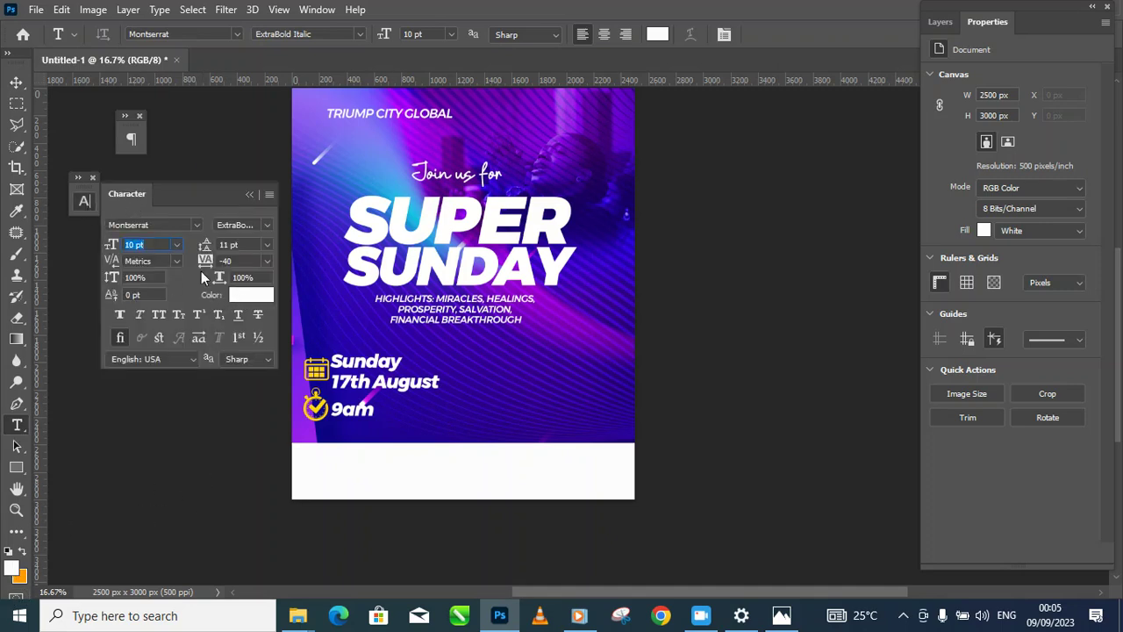
pyautogui.click(248, 297)
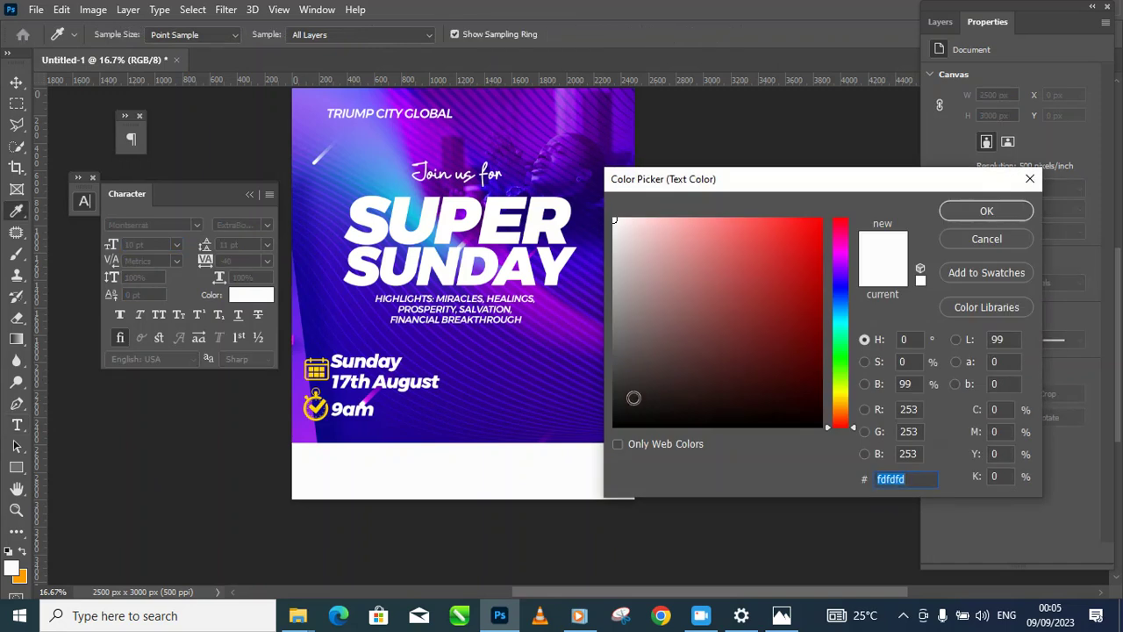
pyautogui.moveTo(635, 398); pyautogui.dragTo(600, 409)
pyautogui.click(965, 210)
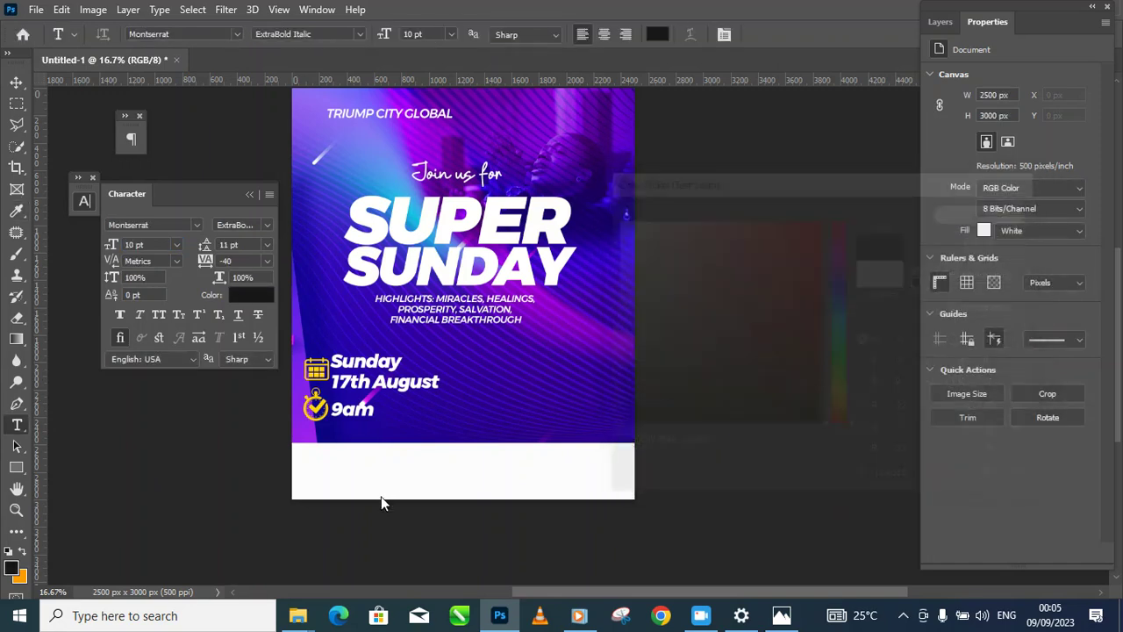
# Step: Set the text size to 16 pt and type the venue address on the footer bar
pyautogui.click(332, 465)
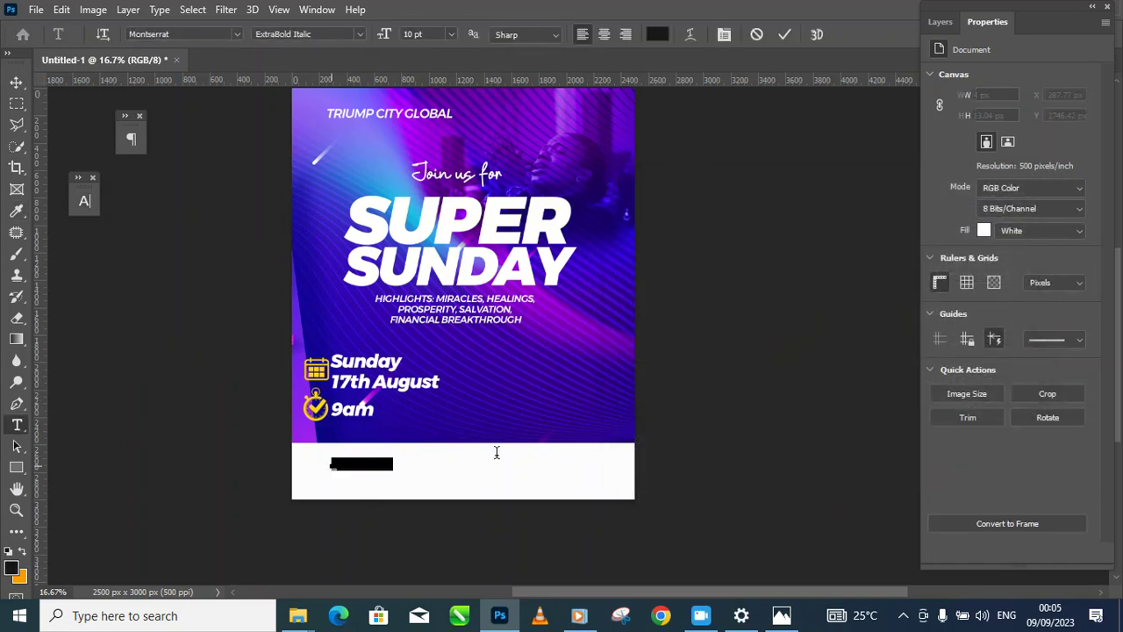
pyautogui.click(87, 190)
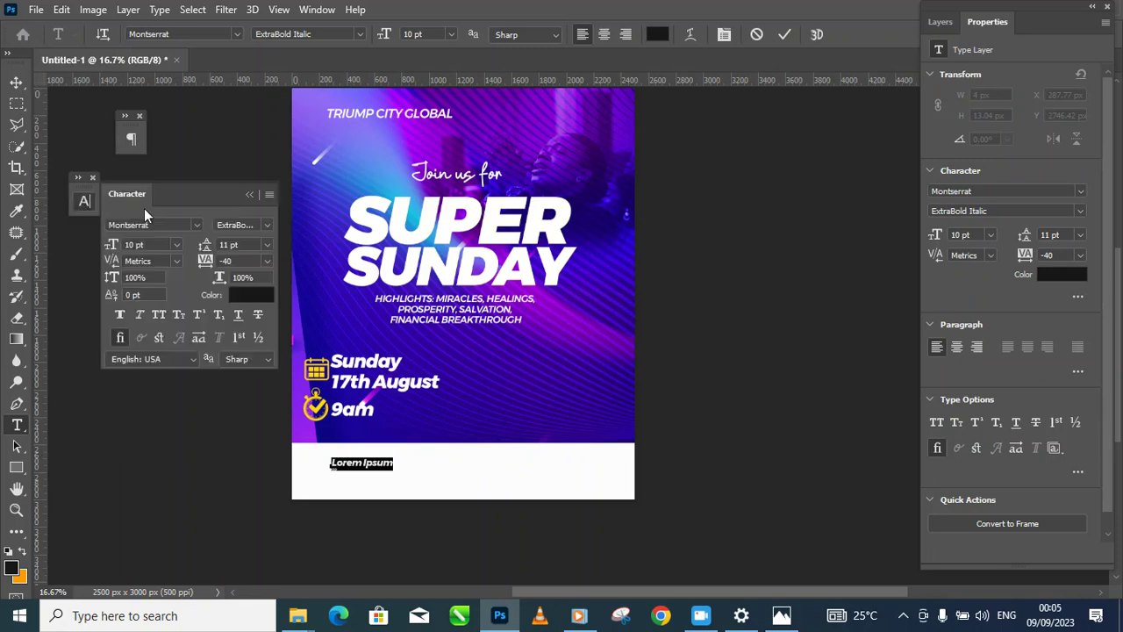
pyautogui.moveTo(111, 244); pyautogui.dragTo(116, 252)
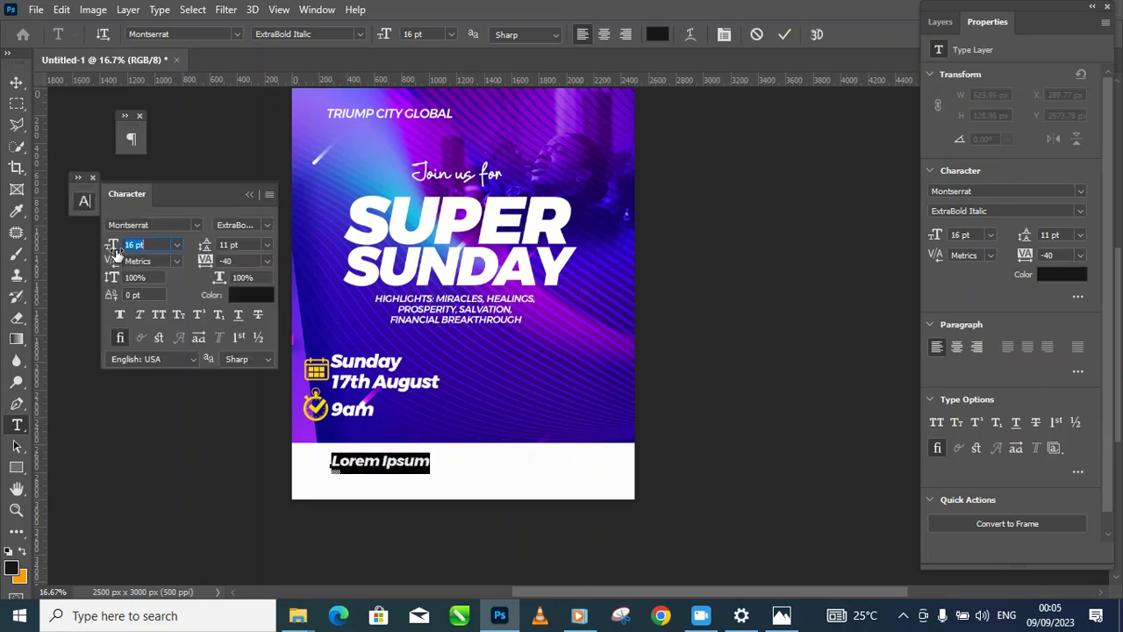
pyautogui.click(436, 461)
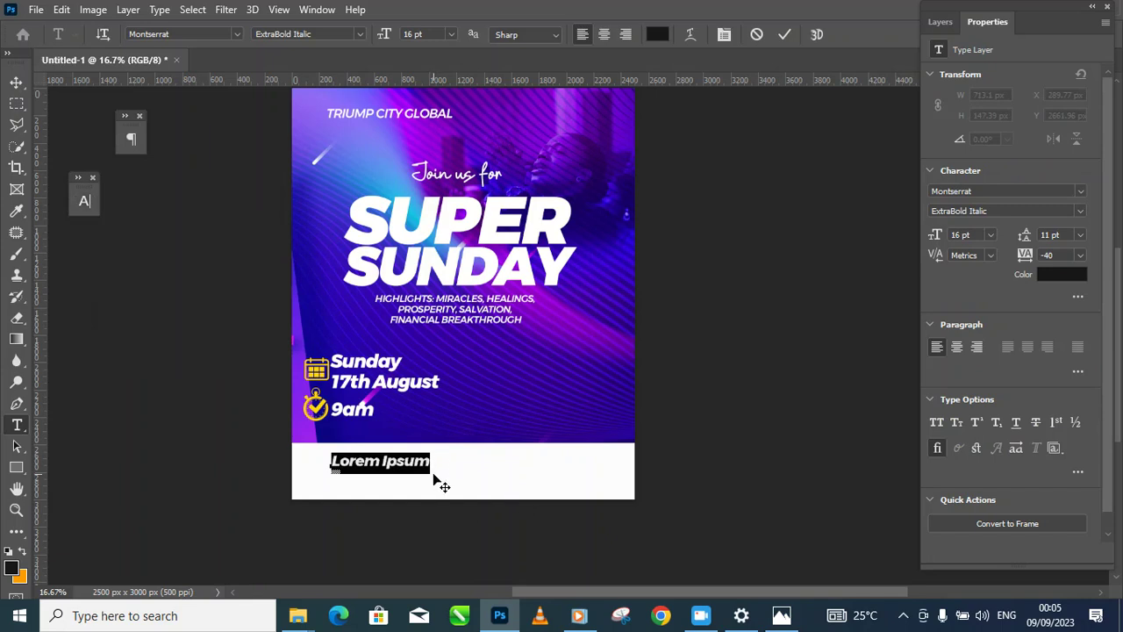
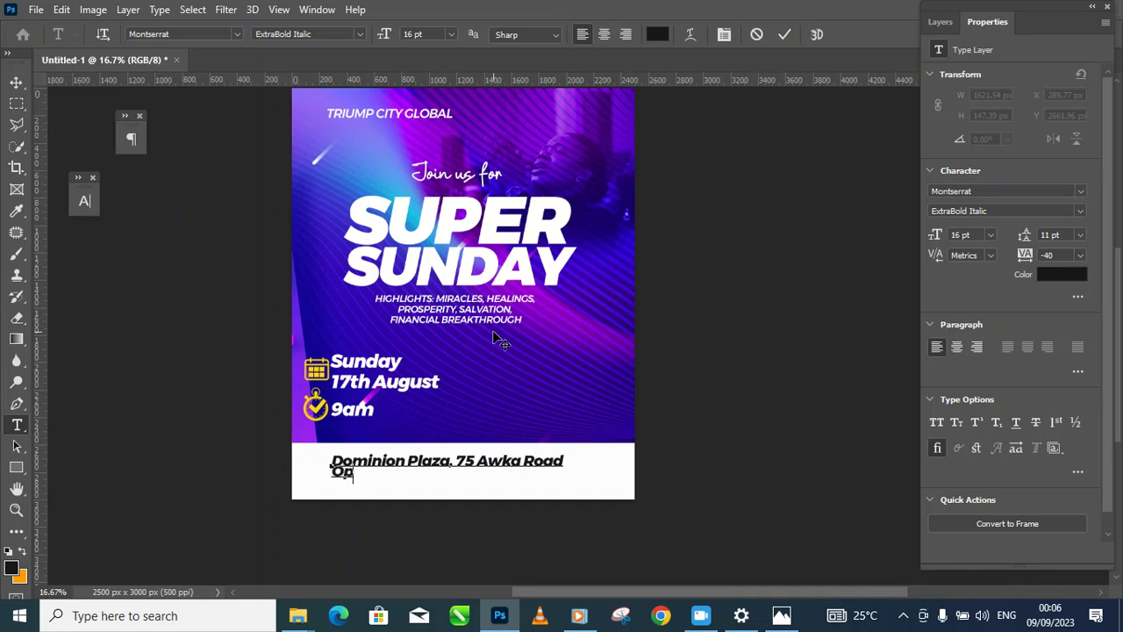
# Step: Finish the second address line as 'Opposite Savoil Junction, Onitsha' and commit the text
pyautogui.write('ite Savoil')
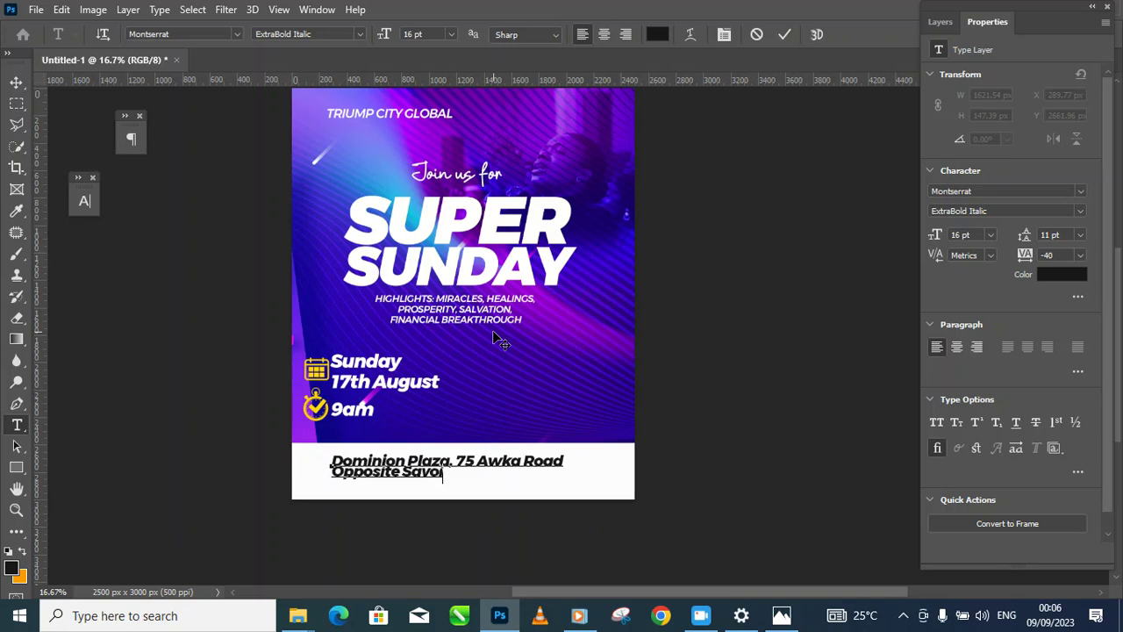
pyautogui.write(' Junction, Oni')
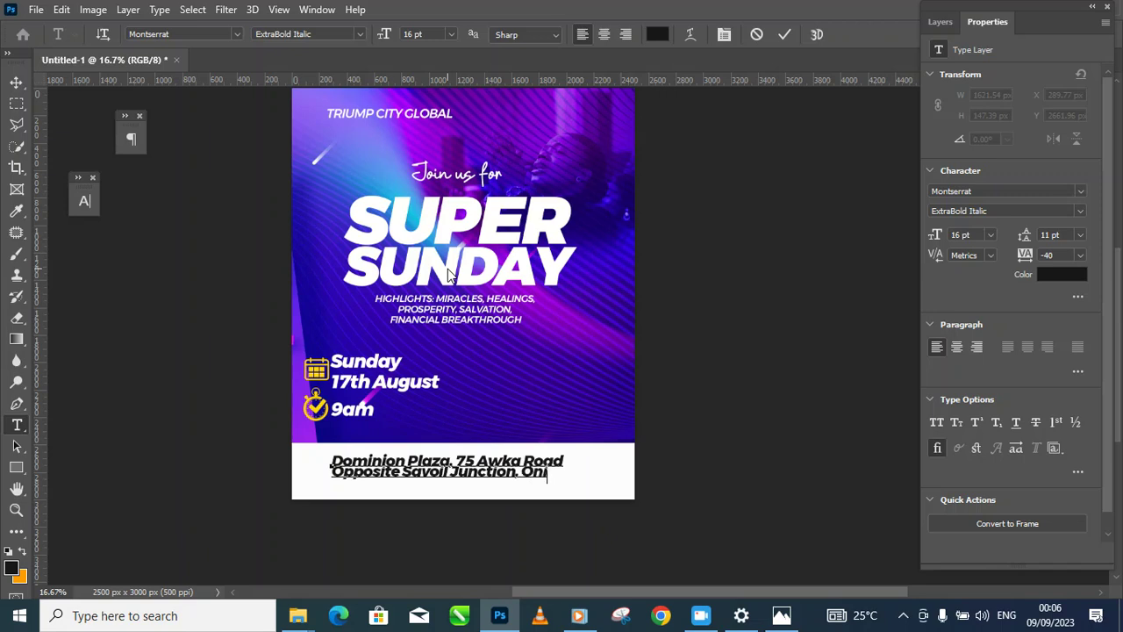
pyautogui.write('tsha')
pyautogui.click(16, 82)
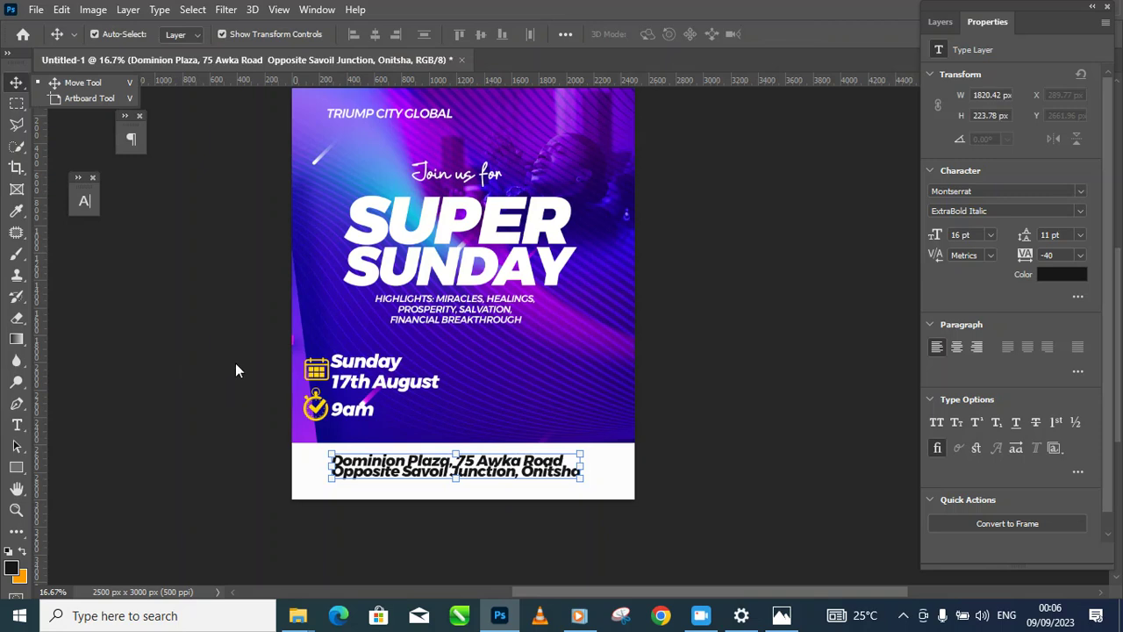
# Step: Set the address to Medium Italic with 15 pt leading and shift it slightly up-left
pyautogui.click(85, 200)
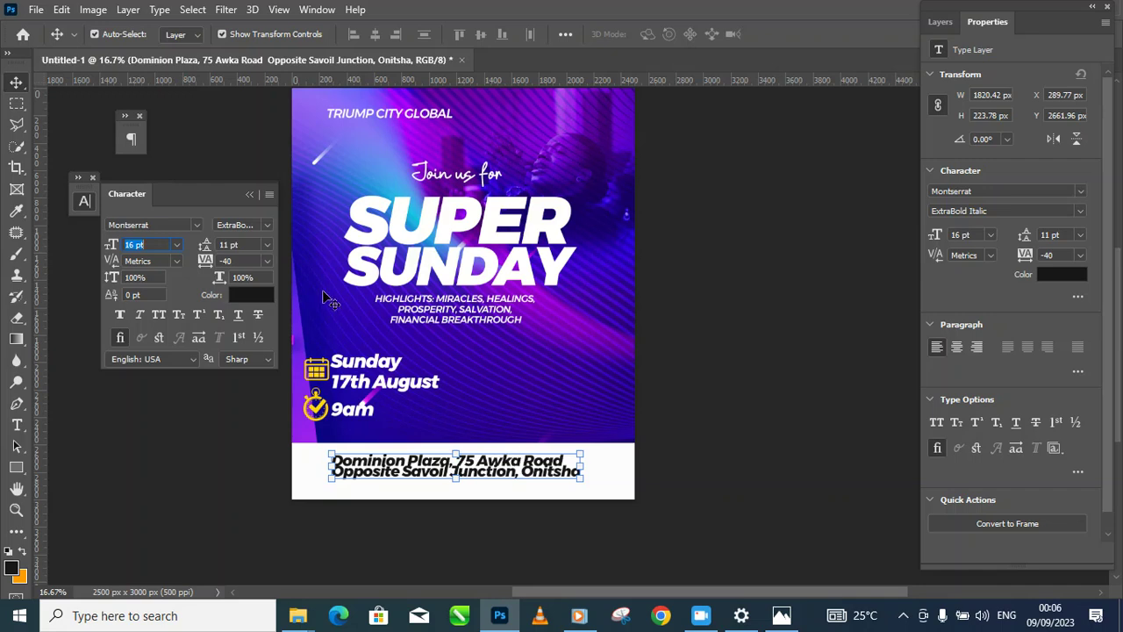
pyautogui.click(268, 224)
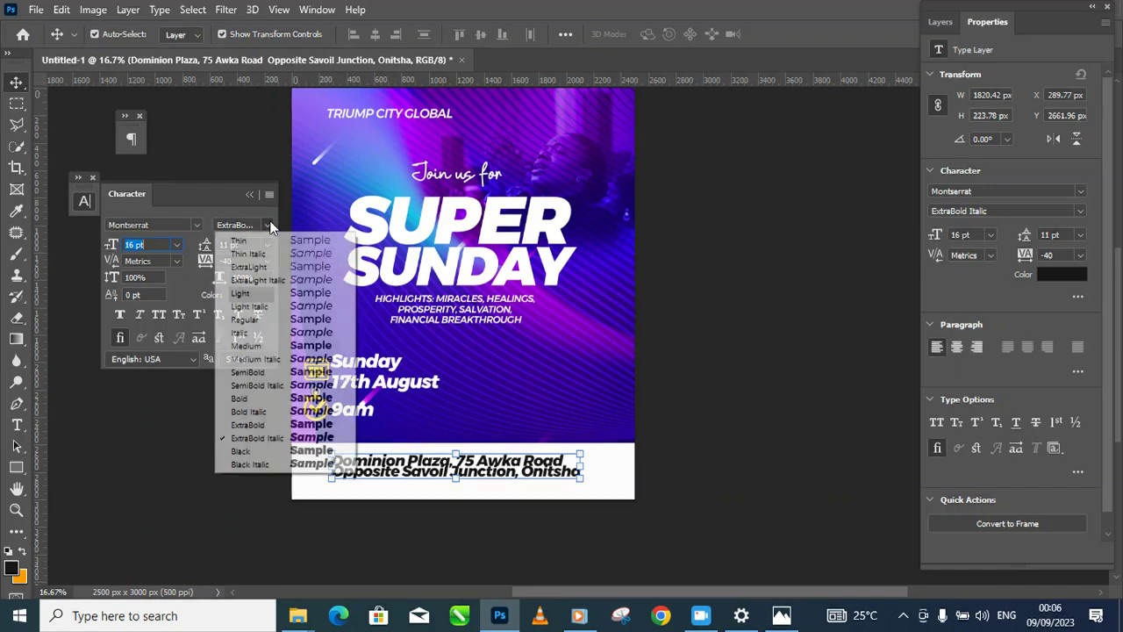
pyautogui.click(295, 367)
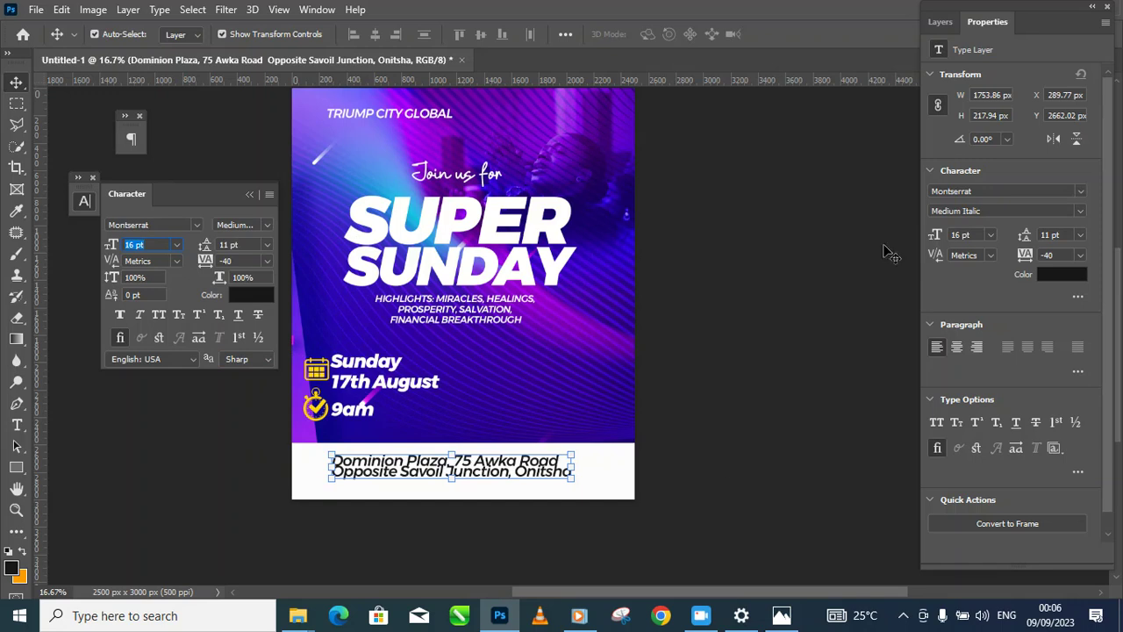
pyautogui.click(941, 22)
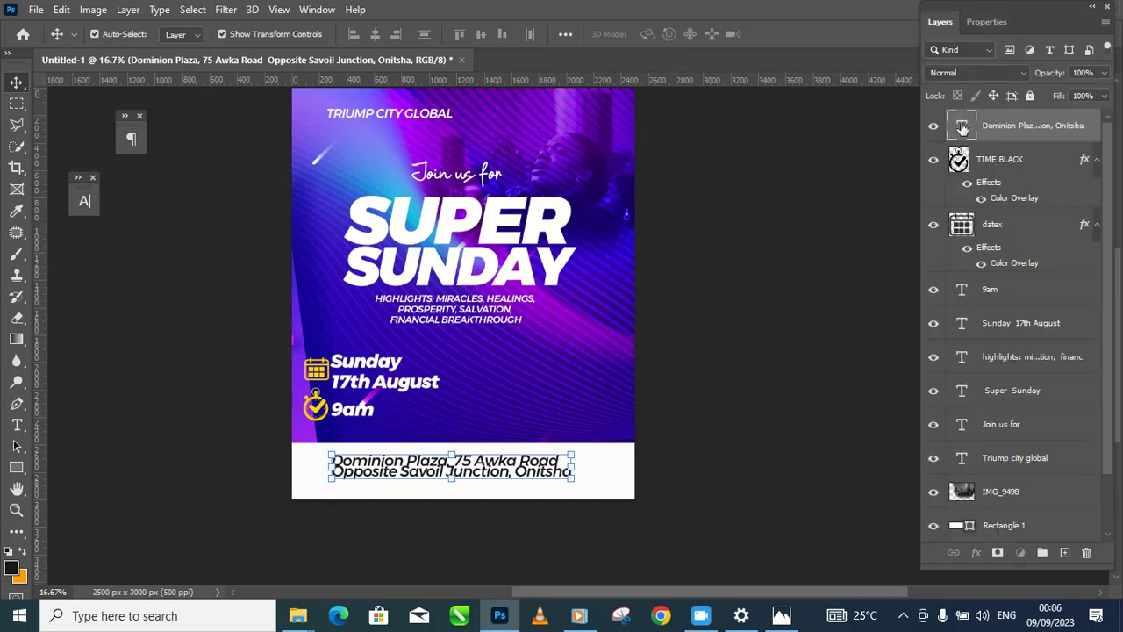
pyautogui.click(86, 202)
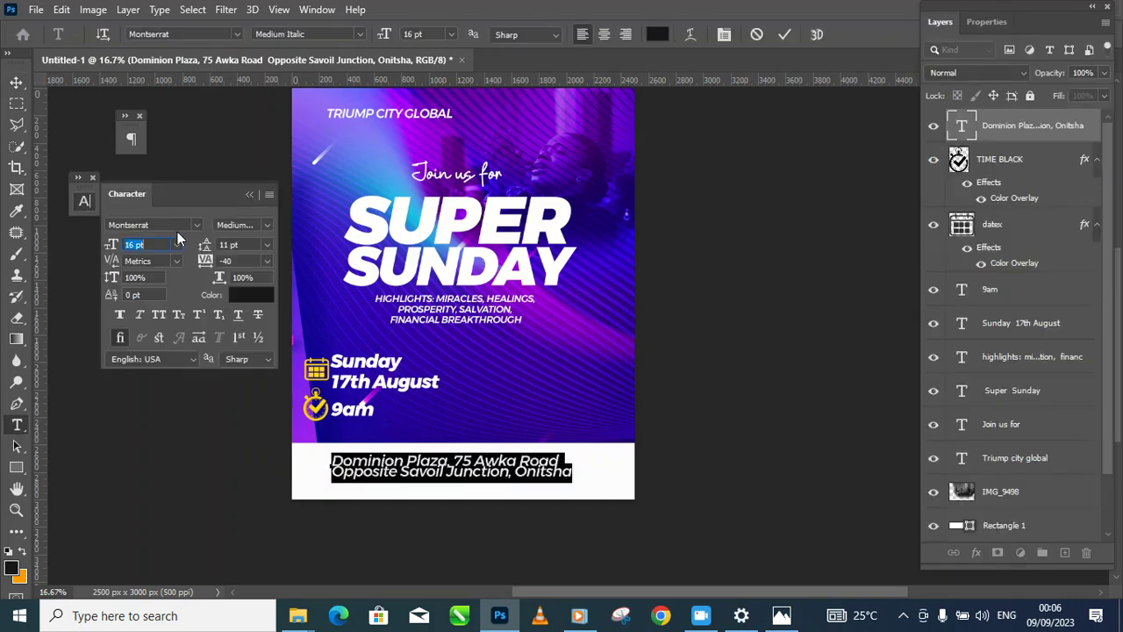
pyautogui.moveTo(201, 247); pyautogui.dragTo(205, 246)
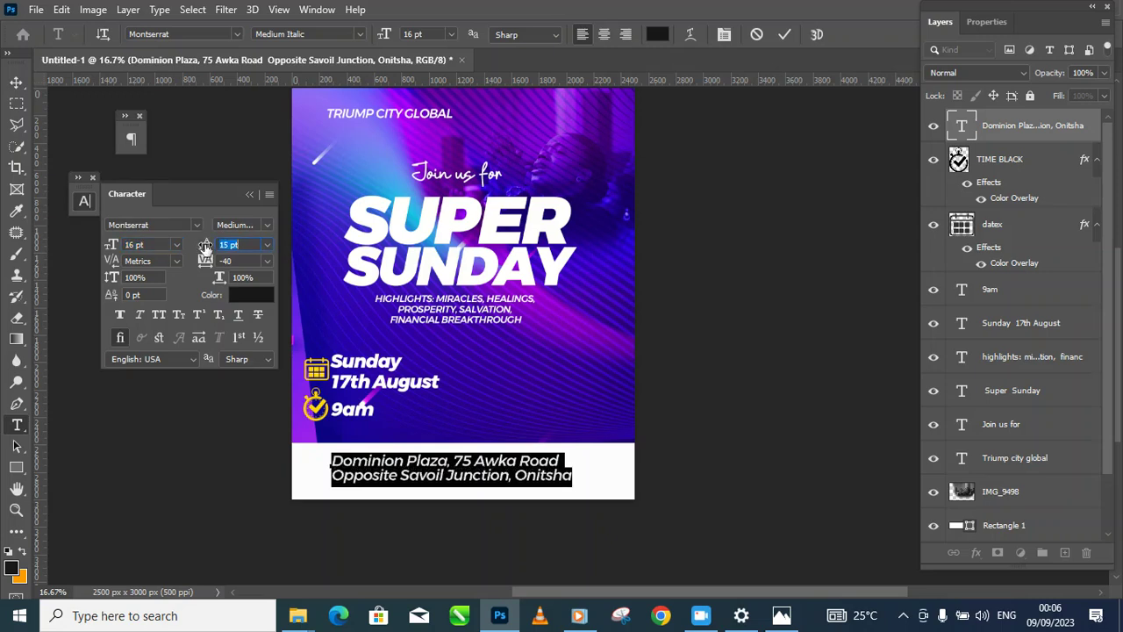
pyautogui.click(16, 81)
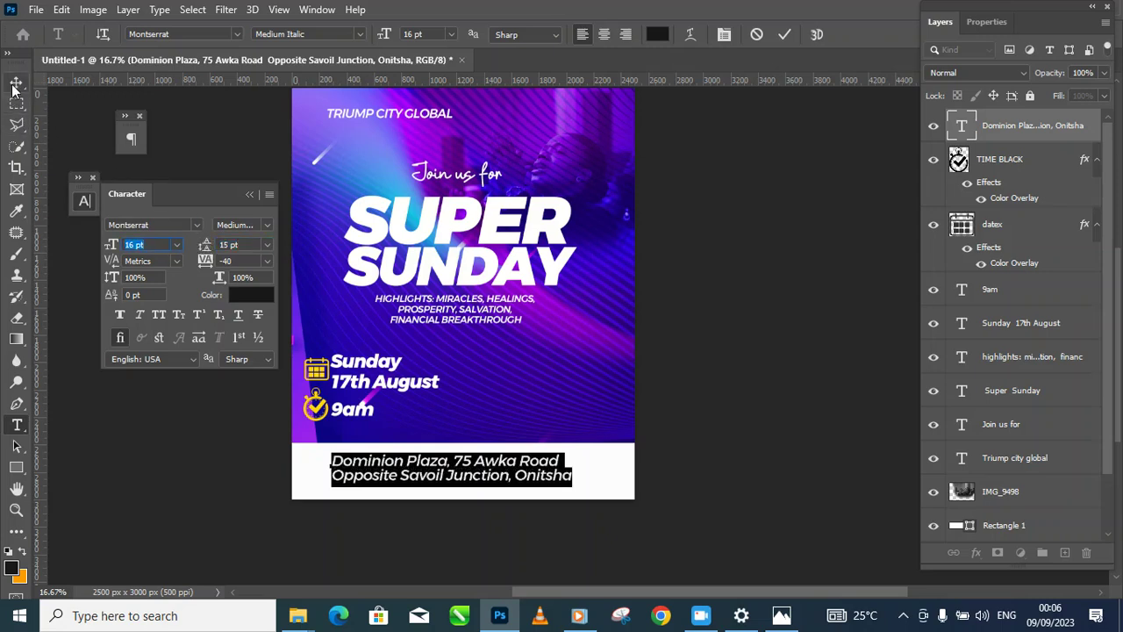
pyautogui.click(726, 377)
pyautogui.moveTo(543, 474); pyautogui.dragTo(530, 471)
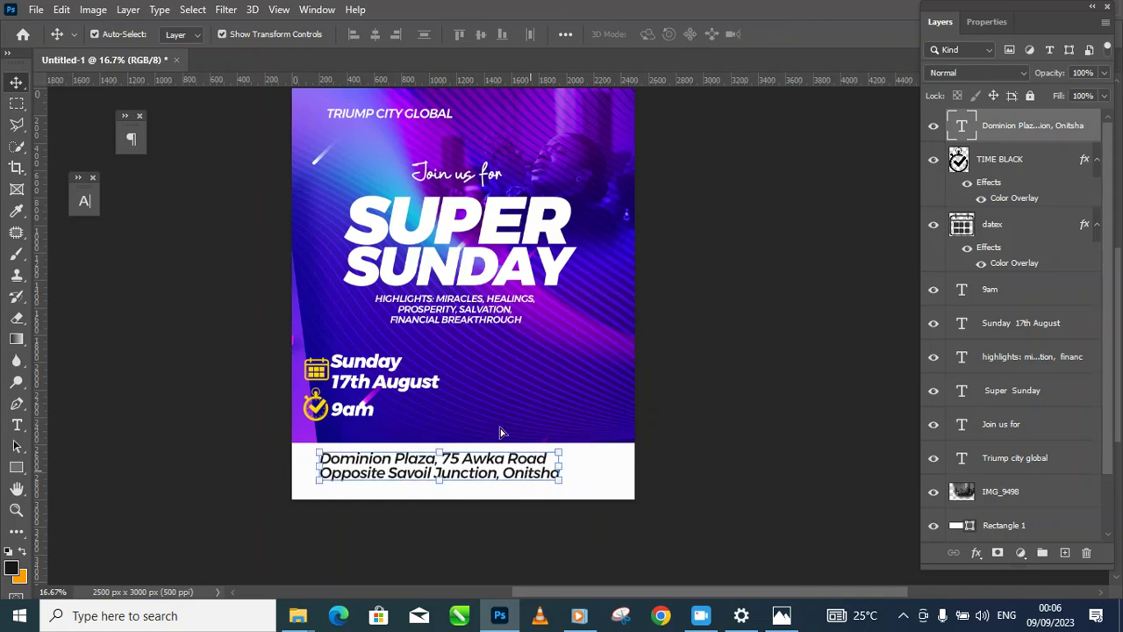
# Step: Make the address SemiBold, scale it to about 82%, and nudge it into place
pyautogui.click(83, 201)
pyautogui.click(262, 225)
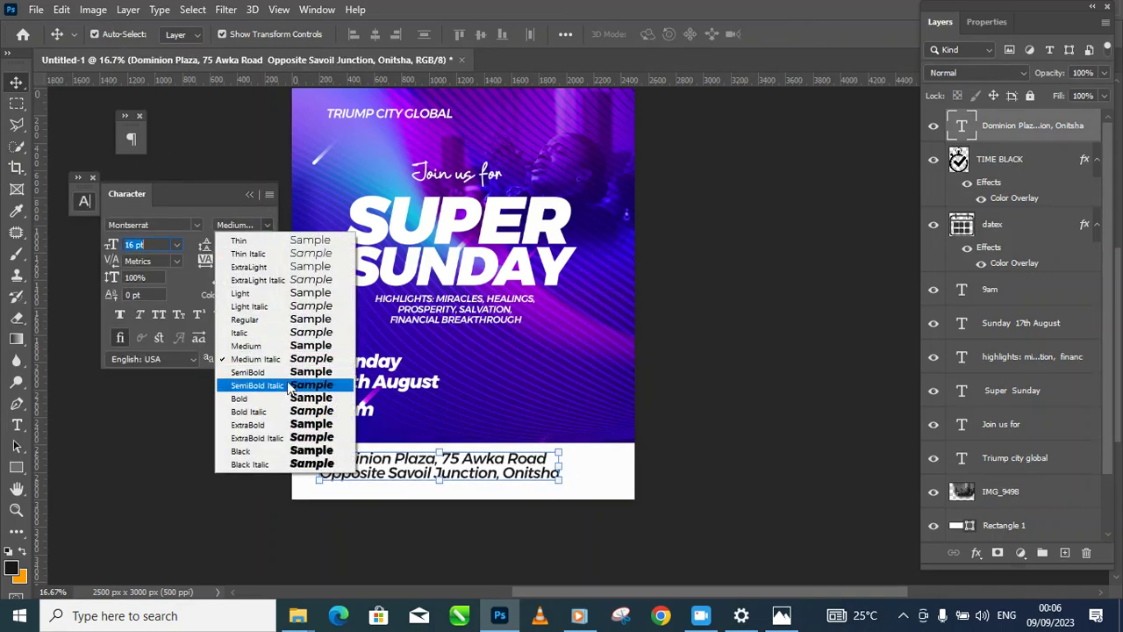
pyautogui.click(294, 388)
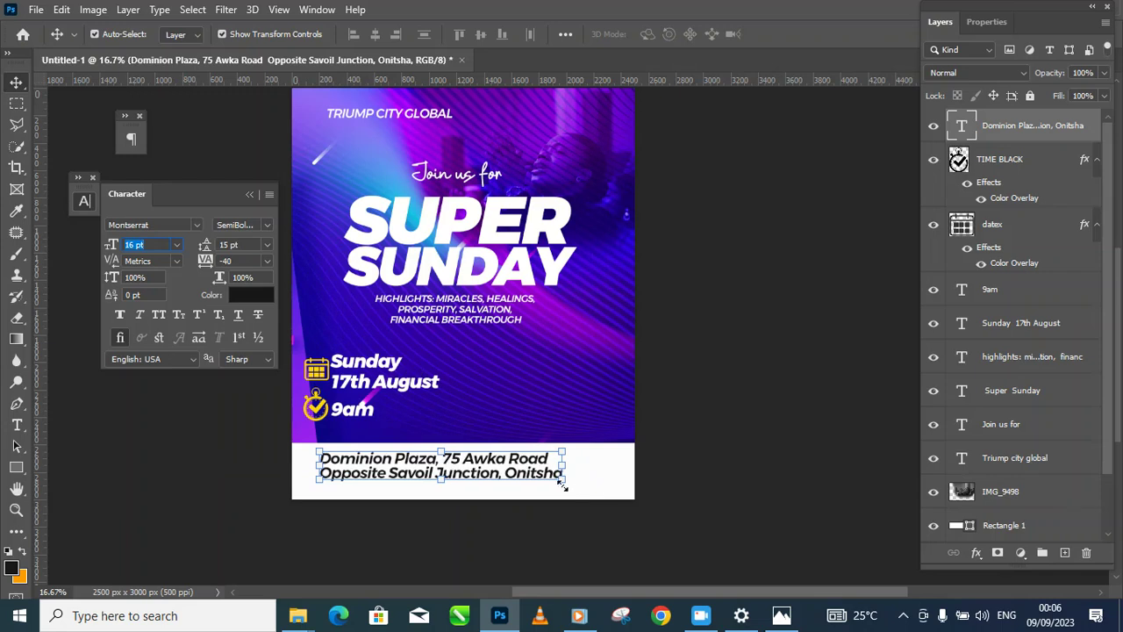
pyautogui.moveTo(563, 482); pyautogui.dragTo(519, 474)
pyautogui.press('Return')
pyautogui.press('Up')
pyautogui.hotkey('shift', 'Right')
pyautogui.hotkey('shift', 'Right')
pyautogui.hotkey('shift', 'Right')
pyautogui.hotkey('shift', 'Right')
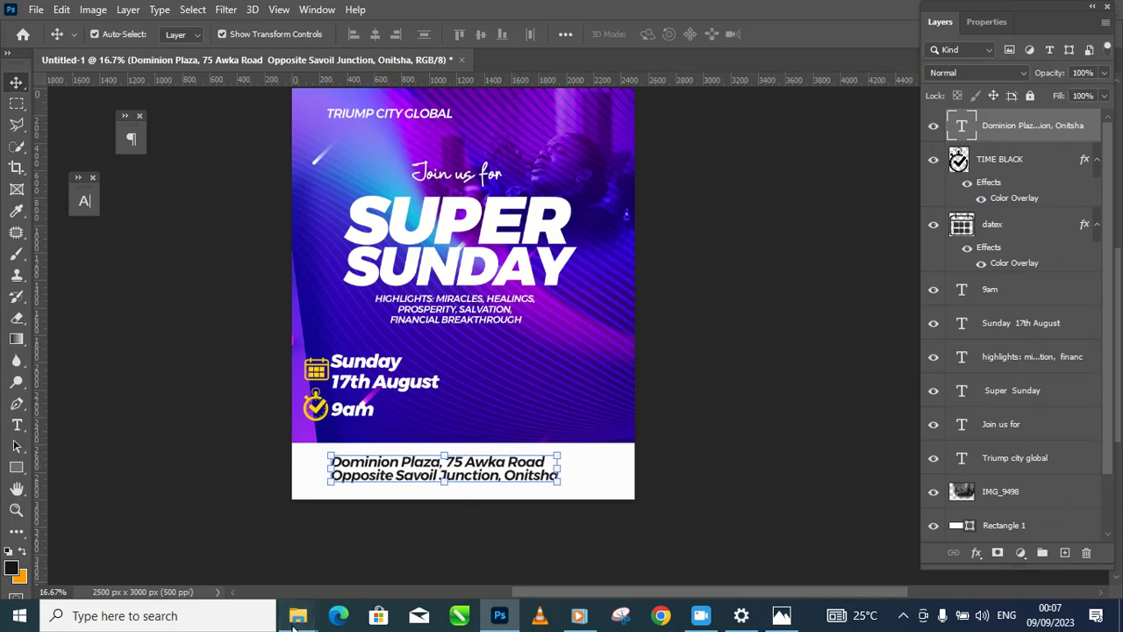
# Step: Place Glossy-Location-Icon-PNG from Downloads and shrink it beside the address
pyautogui.moveTo(296, 621)
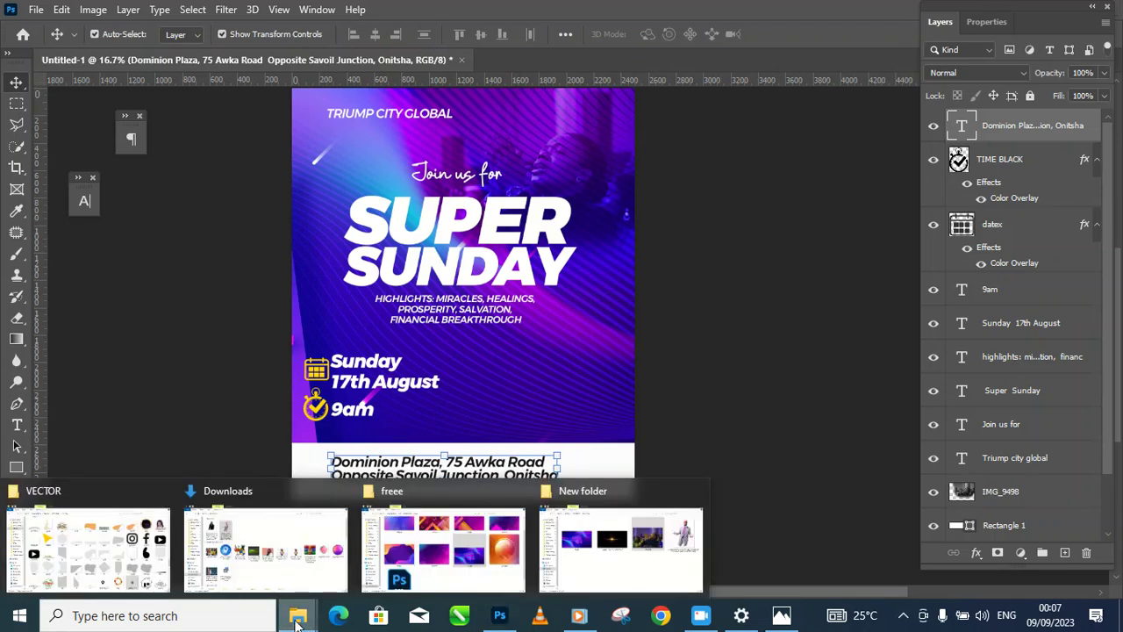
pyautogui.click(268, 566)
pyautogui.click(284, 332)
pyautogui.moveTo(284, 333); pyautogui.dragTo(317, 493)
pyautogui.moveTo(636, 118); pyautogui.dragTo(345, 459)
pyautogui.moveTo(361, 500); pyautogui.dragTo(328, 460)
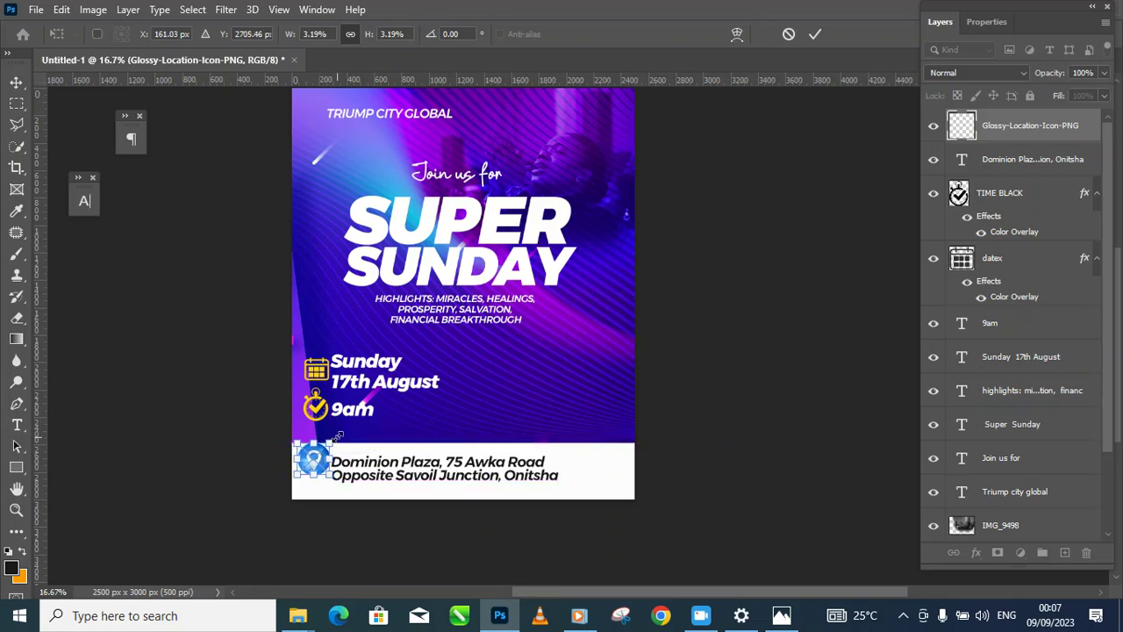
pyautogui.press('Down')
pyautogui.press('Down')
pyautogui.press('Down')
pyautogui.press('Down')
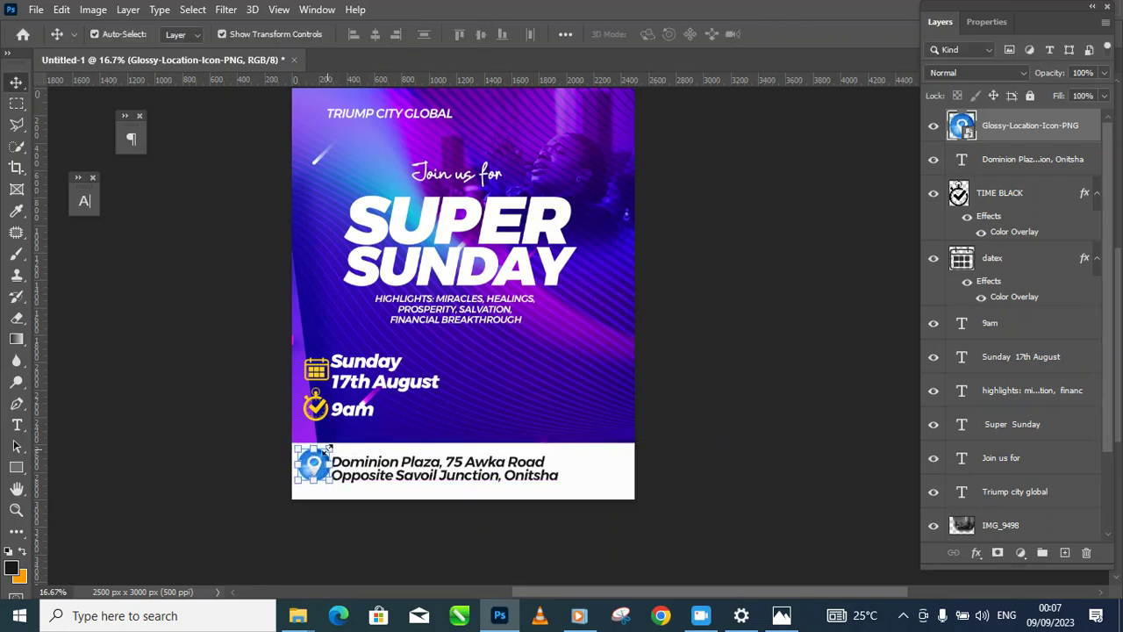
pyautogui.click(326, 448)
pyautogui.moveTo(326, 448); pyautogui.dragTo(323, 450)
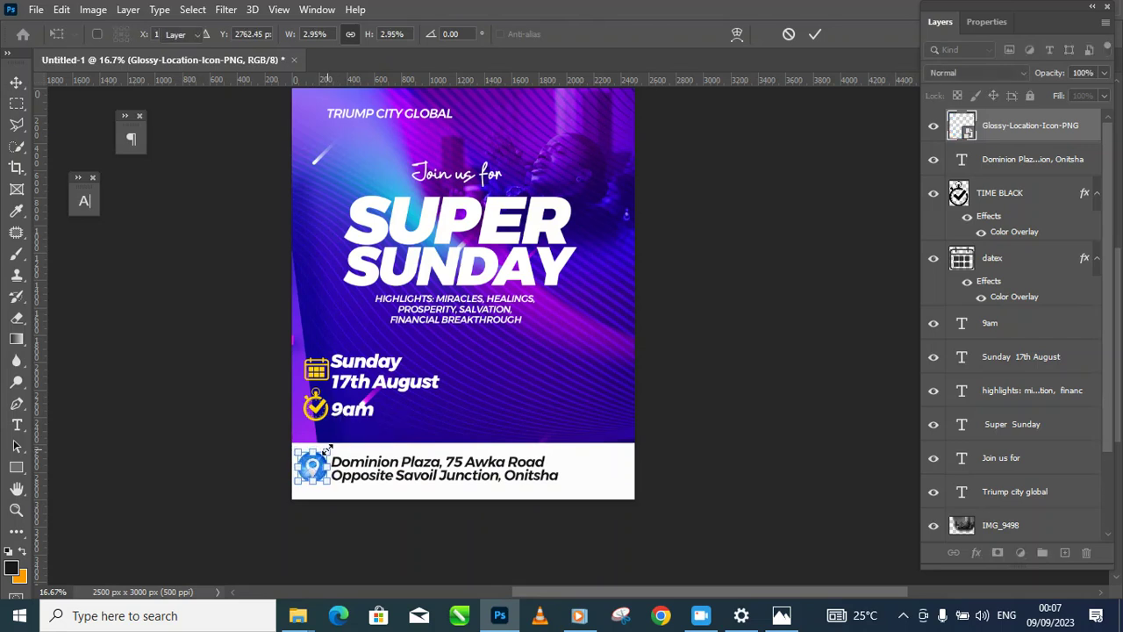
pyautogui.press('Return')
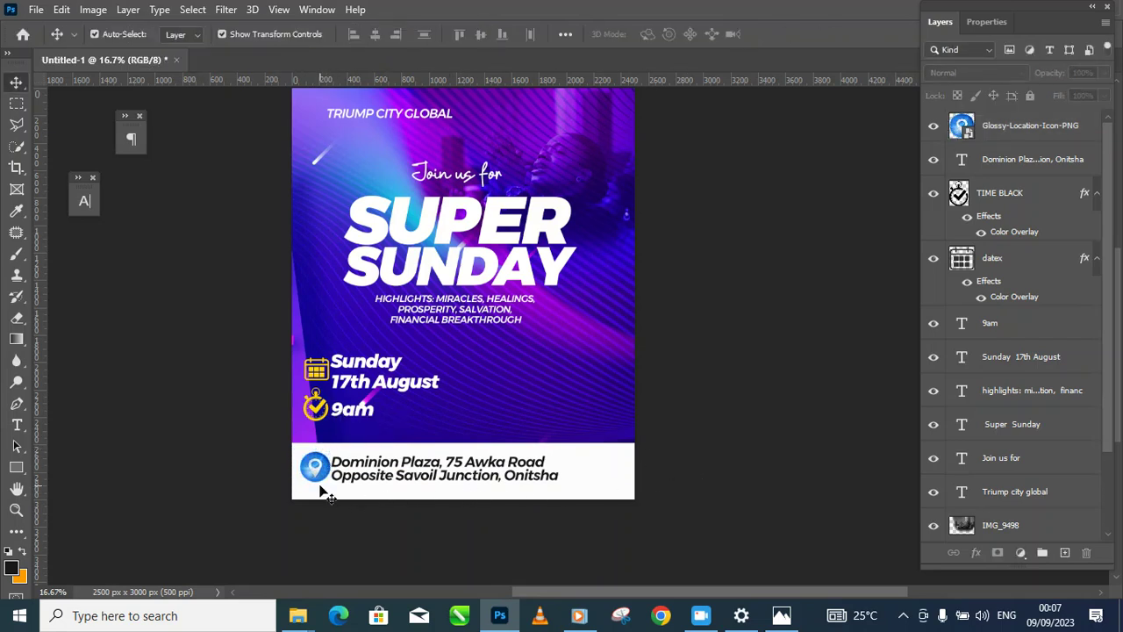
# Step: Select the location icon and address together and shift them right
pyautogui.click(316, 471)
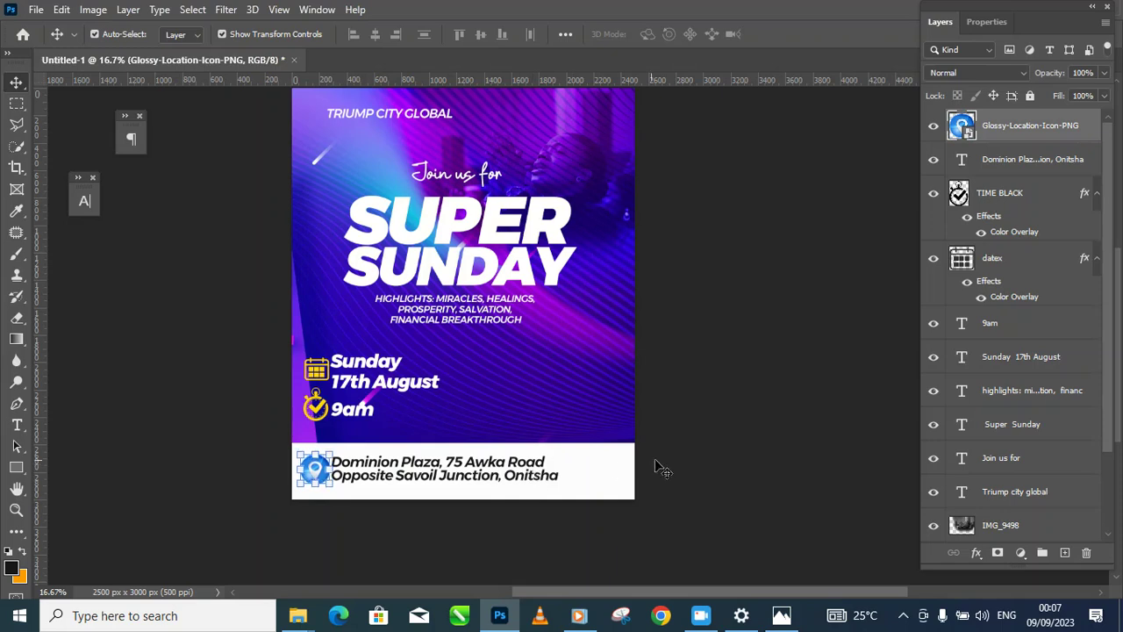
pyautogui.click(349, 502)
pyautogui.click(334, 486)
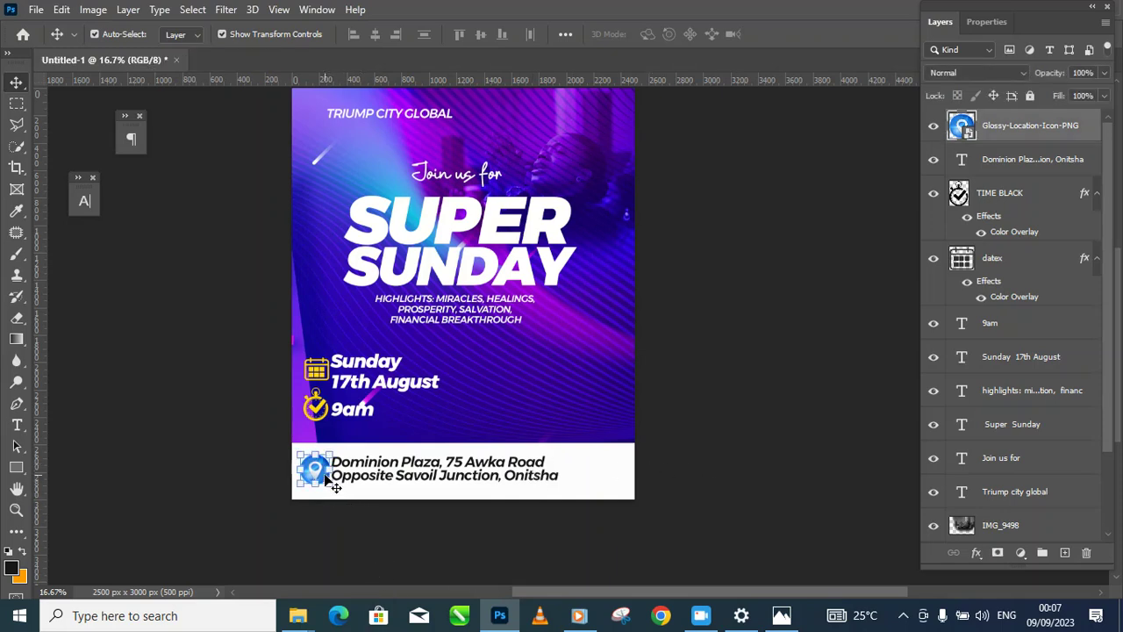
pyautogui.keyDown('shift'); pyautogui.click(439, 461); pyautogui.keyUp('shift')
pyautogui.moveTo(438, 461); pyautogui.dragTo(465, 469)
pyautogui.click(686, 450)
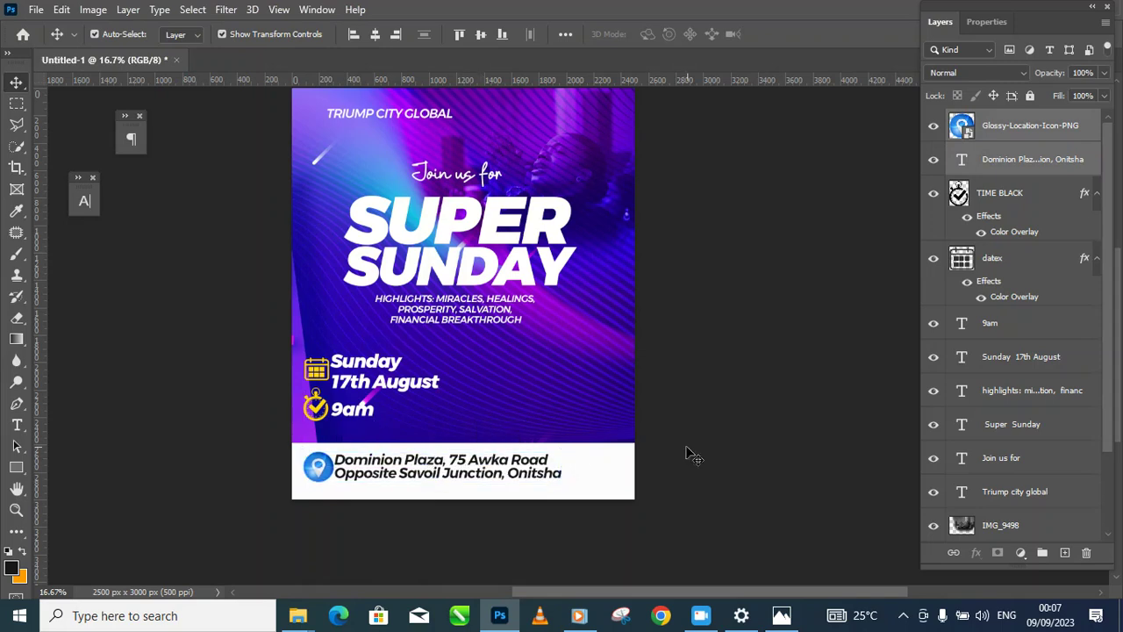
# Step: Review the whole flyer and select the purple background layer 6128661
pyautogui.keyDown('alt'); pyautogui.click(488, 416); pyautogui.keyUp('alt')
pyautogui.keyDown('alt'); pyautogui.click(488, 416); pyautogui.keyUp('alt')
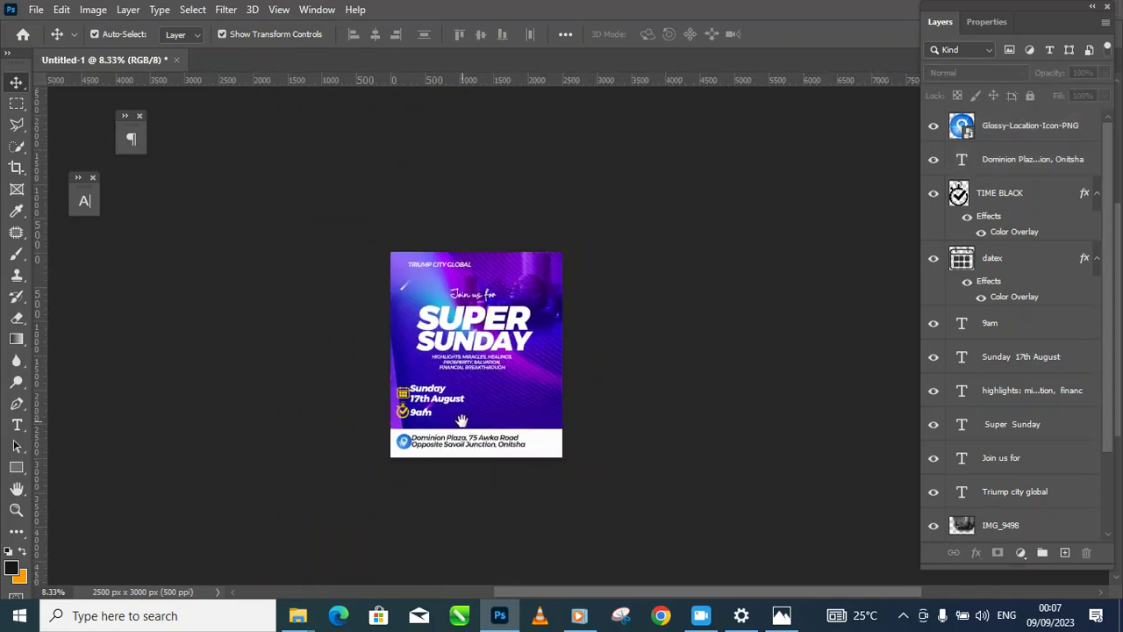
pyautogui.keyDown('ctrl'); pyautogui.click(415, 413); pyautogui.keyUp('ctrl')
pyautogui.keyDown('ctrl'); pyautogui.click(415, 412); pyautogui.keyUp('ctrl')
pyautogui.moveTo(417, 409); pyautogui.dragTo(380, 461)
pyautogui.keyDown('ctrl'); pyautogui.click(417, 401); pyautogui.keyUp('ctrl')
pyautogui.moveTo(452, 448); pyautogui.dragTo(433, 415)
pyautogui.keyDown('alt'); pyautogui.click(517, 400); pyautogui.keyUp('alt')
pyautogui.keyDown('alt'); pyautogui.click(522, 395); pyautogui.keyUp('alt')
pyautogui.moveTo(583, 381); pyautogui.dragTo(557, 392)
pyautogui.click(530, 400)
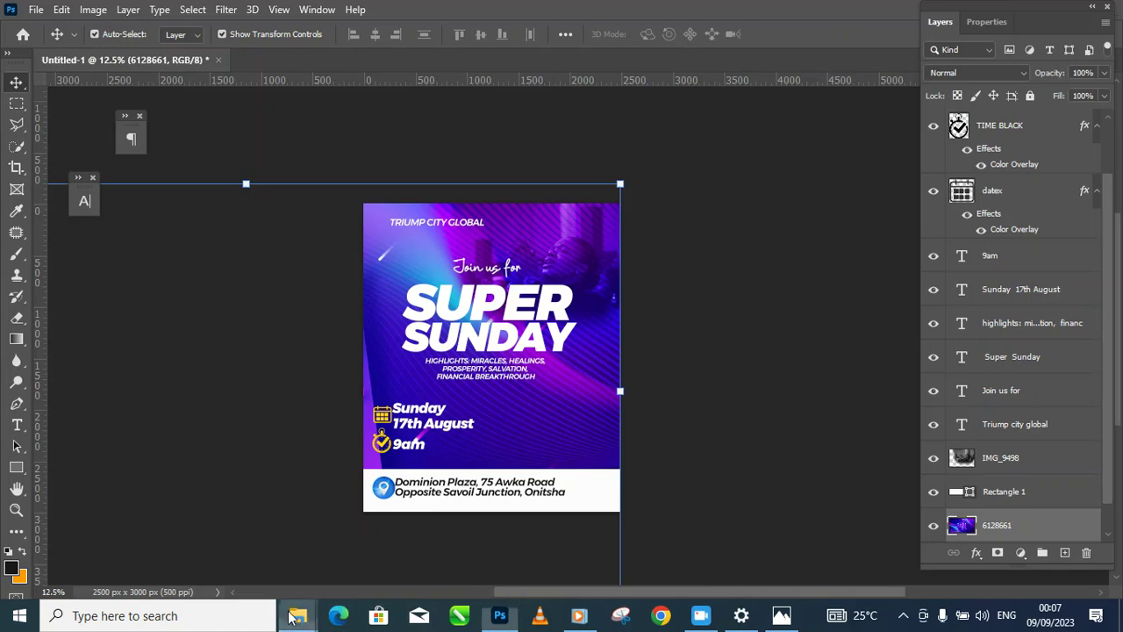
# Step: Drag the kisspng preacher cut-out from the New folder into the flyer
pyautogui.moveTo(295, 617)
pyautogui.click(641, 548)
pyautogui.click(1002, 209)
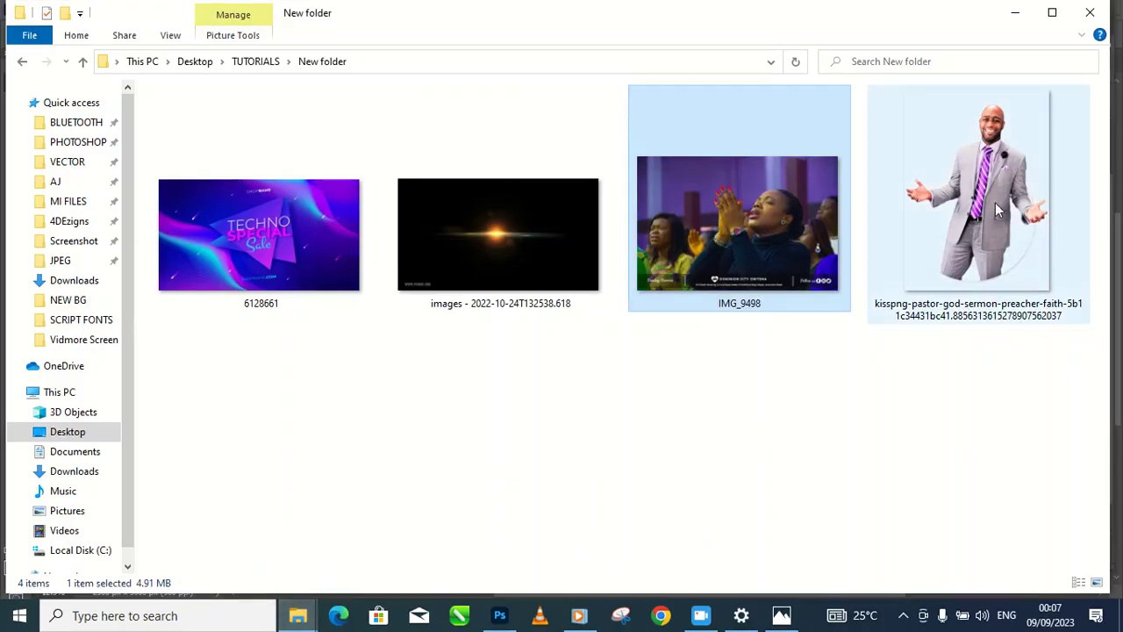
pyautogui.moveTo(947, 207); pyautogui.dragTo(603, 537)
# Step: Scale the preacher photo to about 66%, tilt it about 3 degrees, and commit
pyautogui.moveTo(664, 301); pyautogui.dragTo(633, 342)
pyautogui.moveTo(583, 426); pyautogui.dragTo(591, 418)
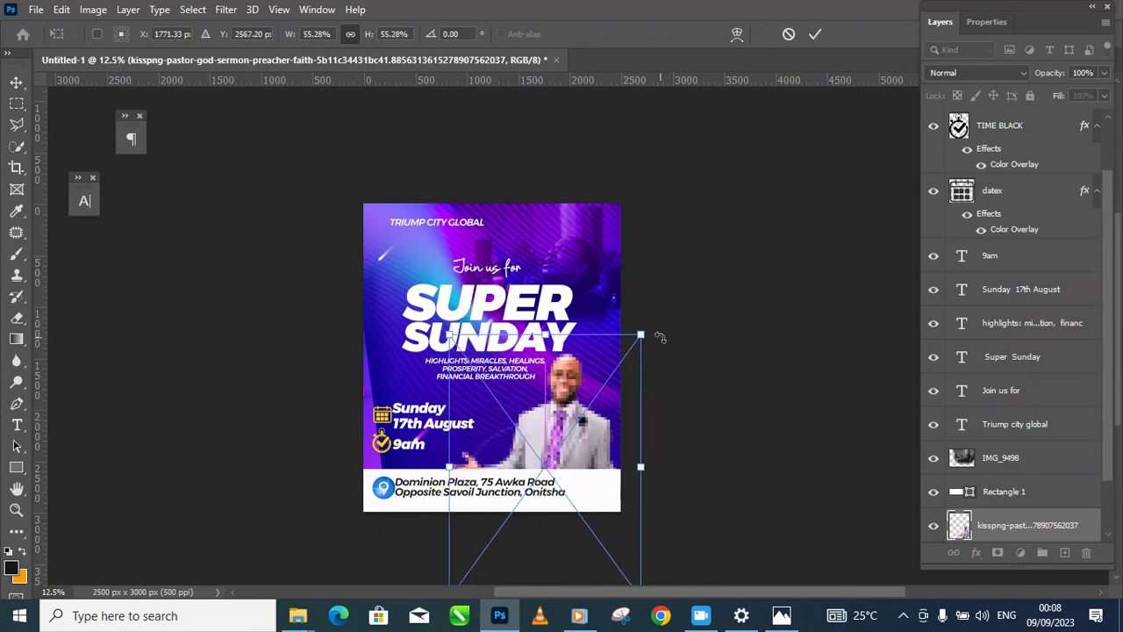
pyautogui.moveTo(656, 329); pyautogui.dragTo(653, 321)
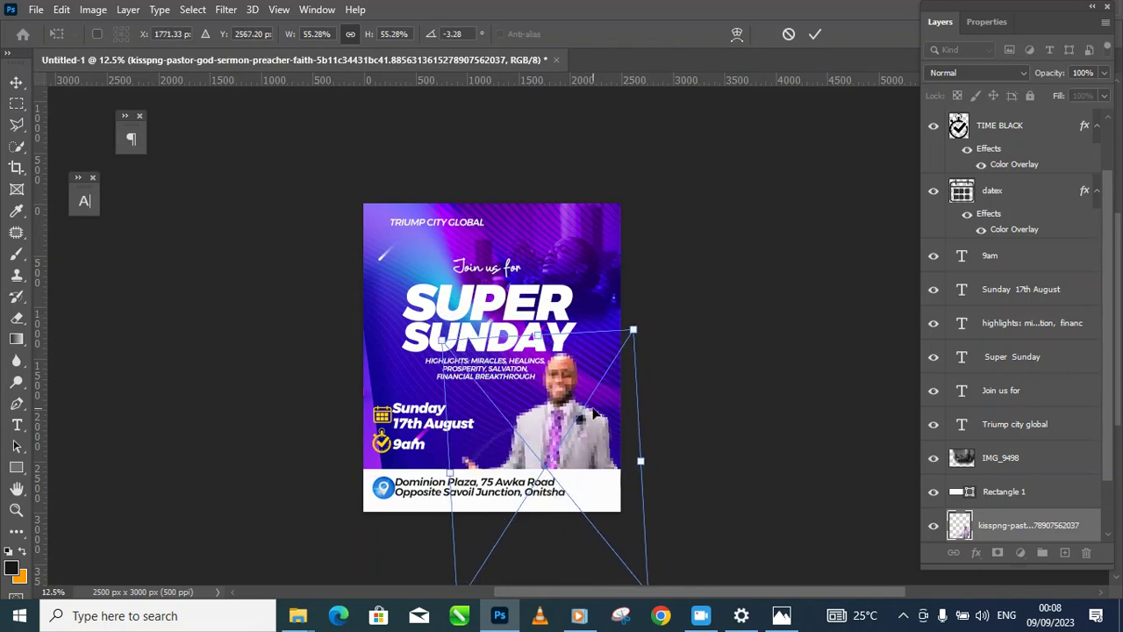
pyautogui.moveTo(597, 439); pyautogui.dragTo(655, 286)
pyautogui.moveTo(516, 452); pyautogui.dragTo(490, 488)
pyautogui.moveTo(709, 477); pyautogui.dragTo(727, 489)
pyautogui.moveTo(673, 307); pyautogui.dragTo(658, 374)
pyautogui.press('Return')
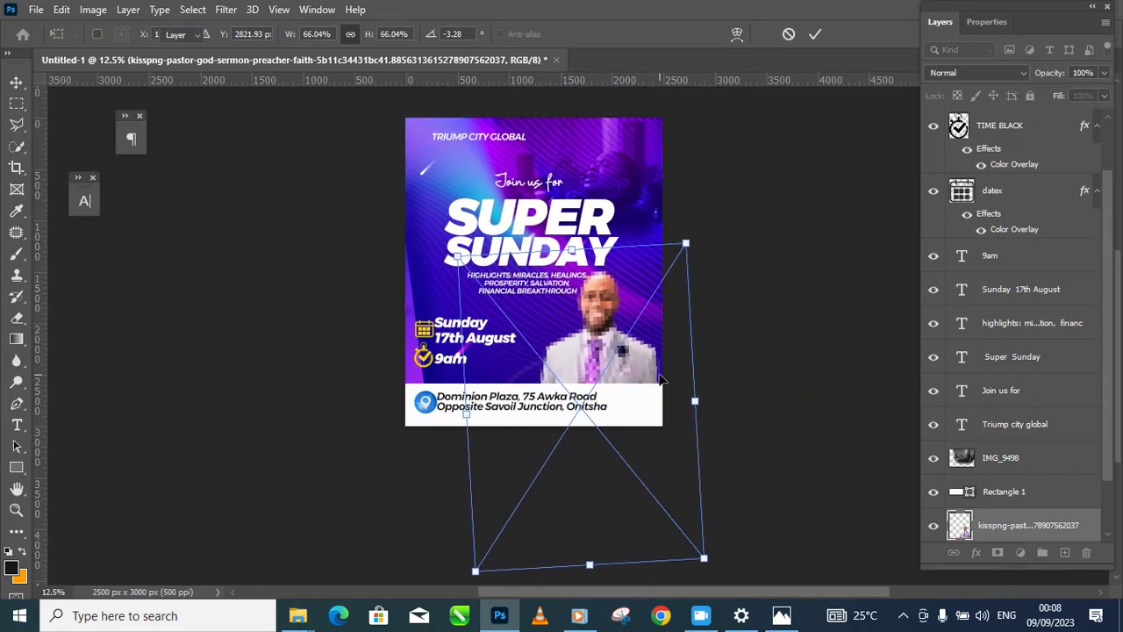
# Step: Enlarge the pastor photo and reposition it at the flyer's lower right
pyautogui.keyDown('ctrl'); pyautogui.click(612, 291); pyautogui.keyUp('ctrl')
pyautogui.keyDown('ctrl'); pyautogui.click(612, 291); pyautogui.keyUp('ctrl')
pyautogui.moveTo(604, 378); pyautogui.dragTo(611, 363)
pyautogui.keyDown('alt'); pyautogui.click(604, 365); pyautogui.keyUp('alt')
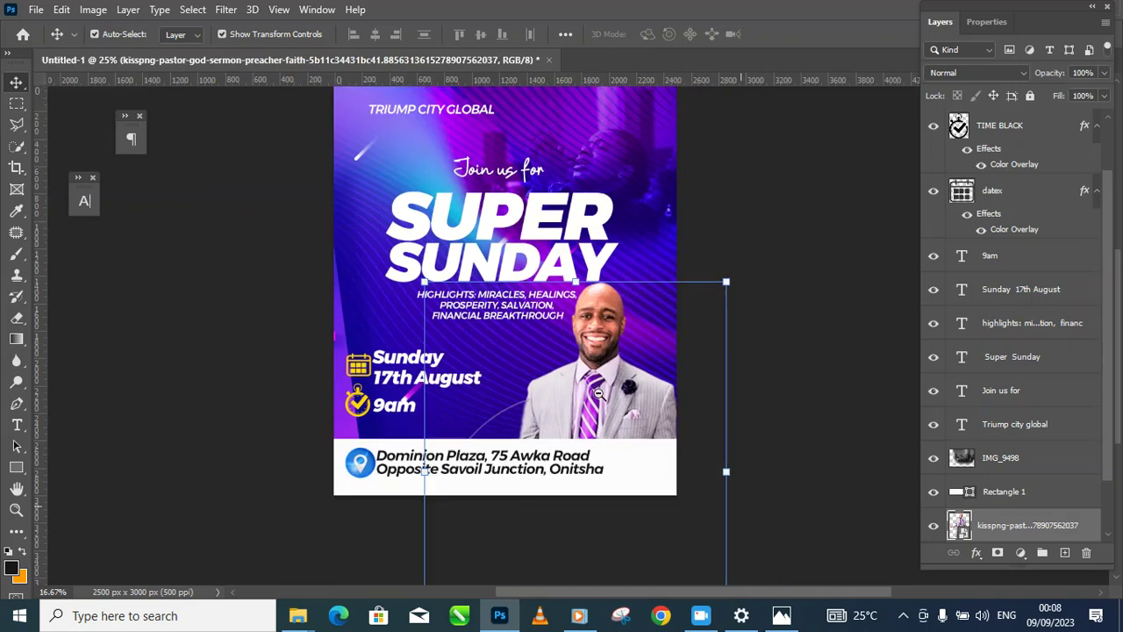
pyautogui.moveTo(582, 474); pyautogui.dragTo(610, 323)
pyautogui.keyDown('alt'); pyautogui.click(590, 419); pyautogui.keyUp('alt')
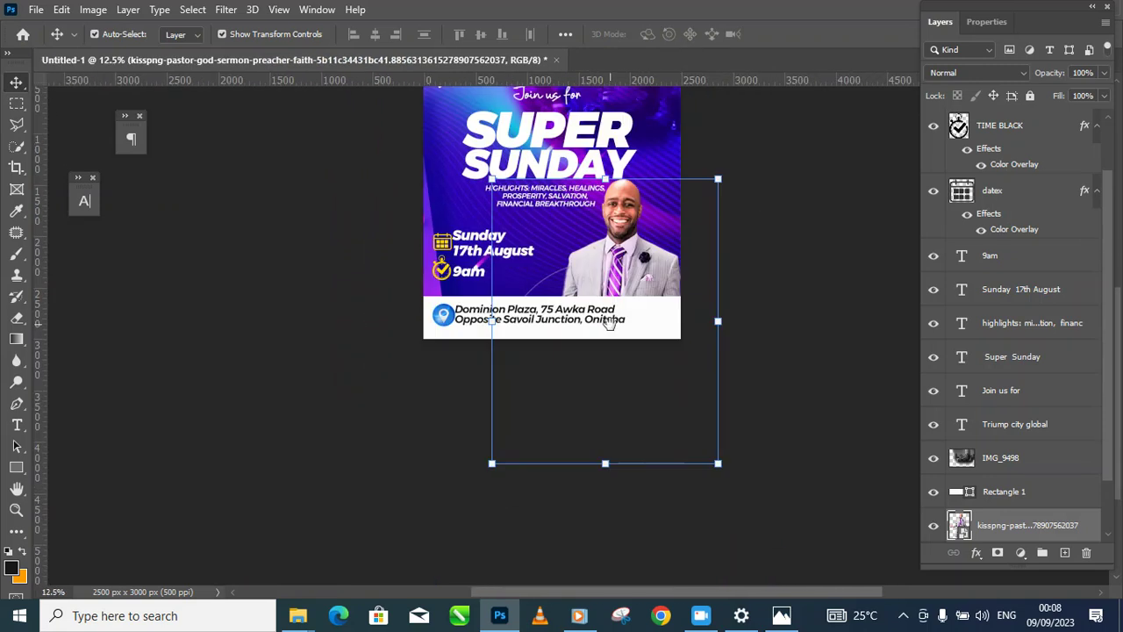
pyautogui.moveTo(494, 465); pyautogui.dragTo(416, 531)
pyautogui.moveTo(619, 288); pyautogui.dragTo(648, 311)
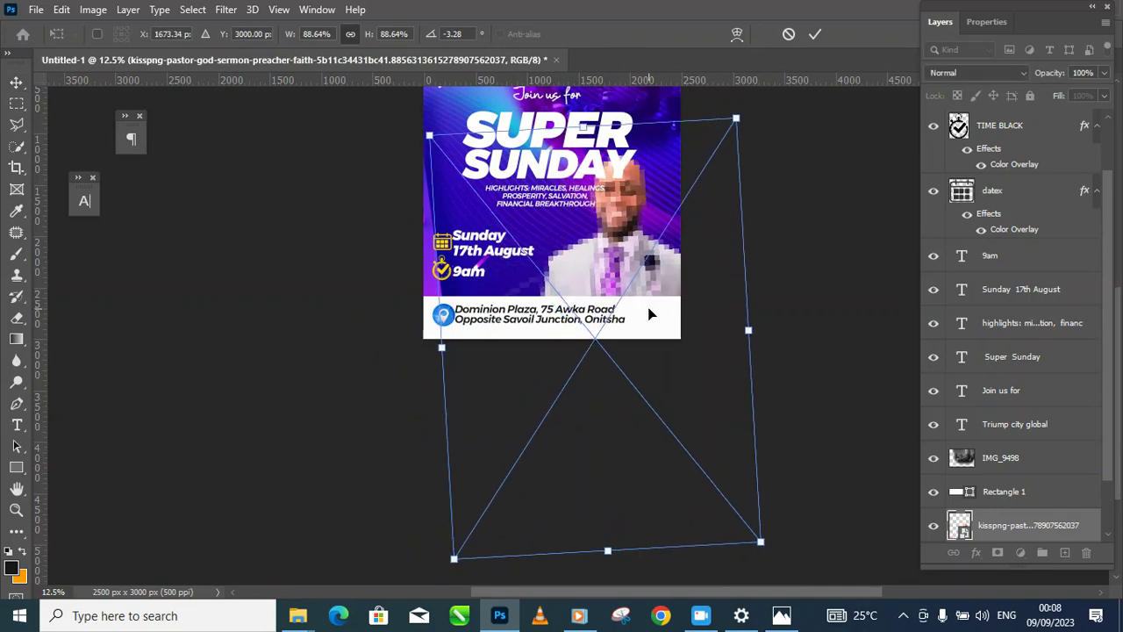
pyautogui.press('Return')
# Step: Nudge the highlights text about 20 px left
pyautogui.moveTo(806, 189); pyautogui.dragTo(803, 293)
pyautogui.click(832, 263)
pyautogui.keyDown('ctrl'); pyautogui.click(647, 364); pyautogui.keyUp('ctrl')
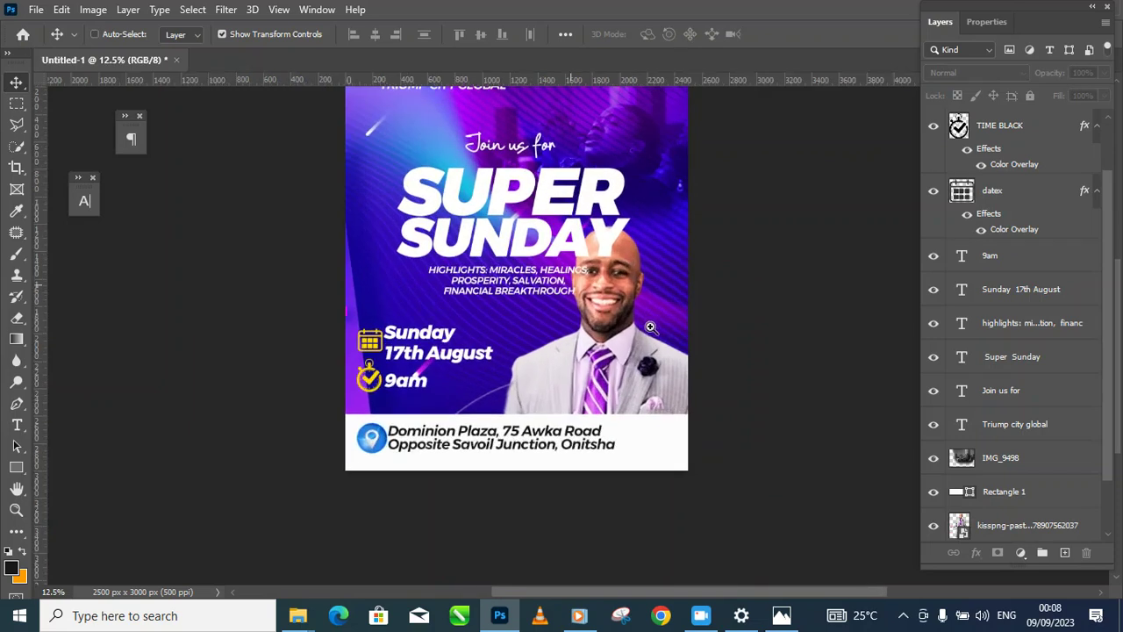
pyautogui.moveTo(649, 325); pyautogui.dragTo(647, 426)
pyautogui.moveTo(555, 390); pyautogui.dragTo(537, 390)
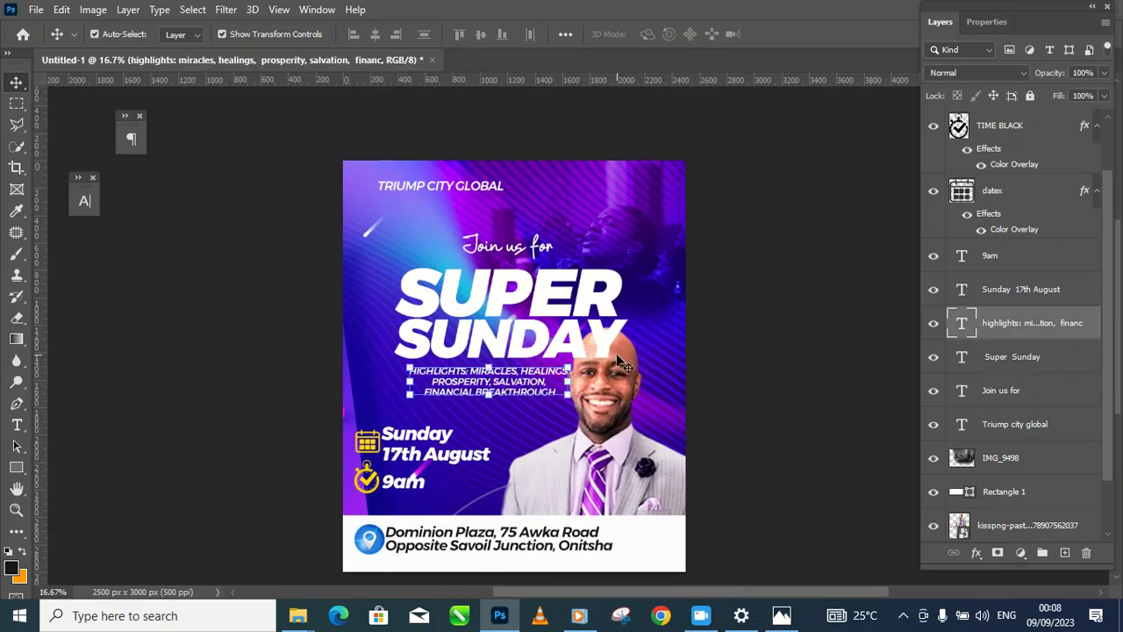
# Step: Move the 'Join us for' and 'SUPER SUNDAY' headings up together
pyautogui.click(544, 253)
pyautogui.keyDown('shift'); pyautogui.click(542, 308); pyautogui.keyUp('shift')
pyautogui.moveTo(543, 309); pyautogui.dragTo(537, 297)
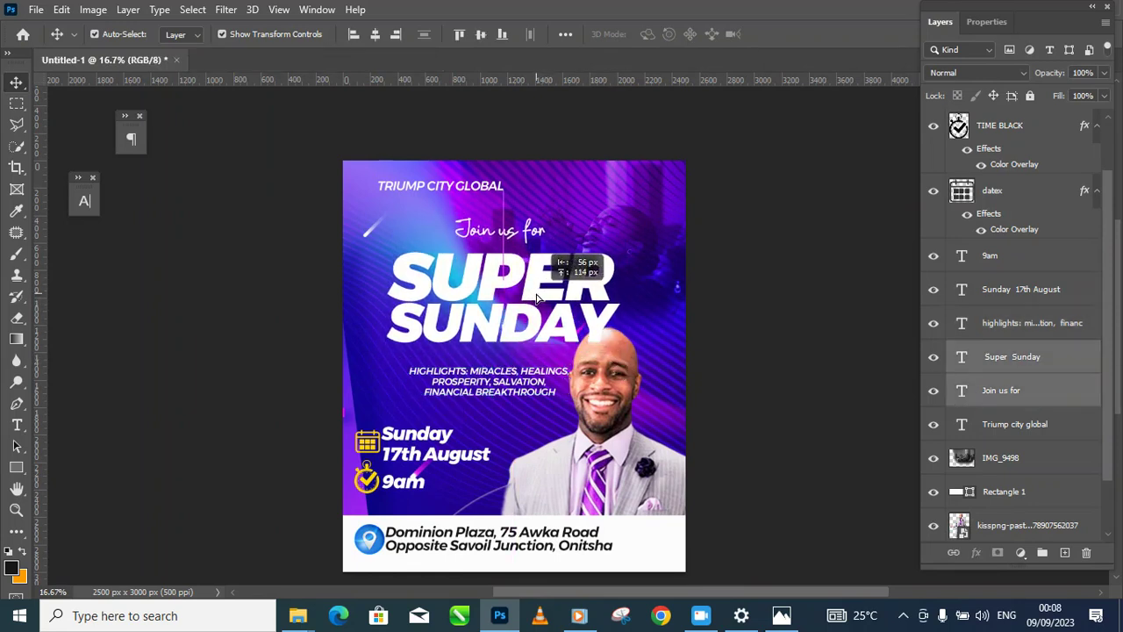
pyautogui.click(782, 364)
# Step: Stack Rectangle 1 and the pastor photo above the Super Sunday layer
pyautogui.click(695, 351)
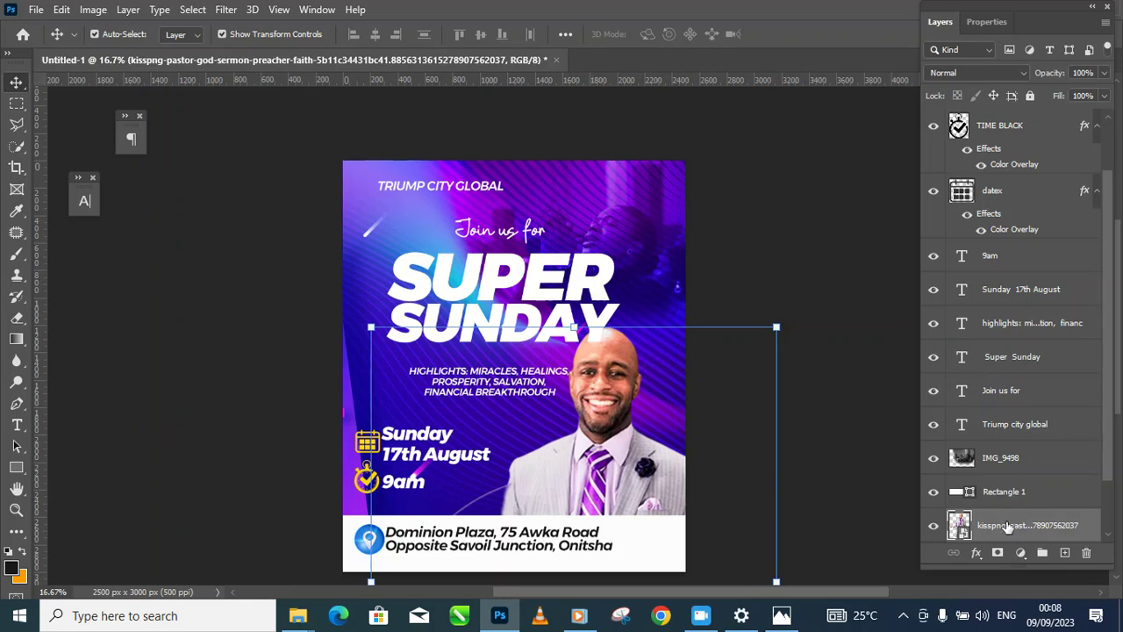
pyautogui.click(608, 291)
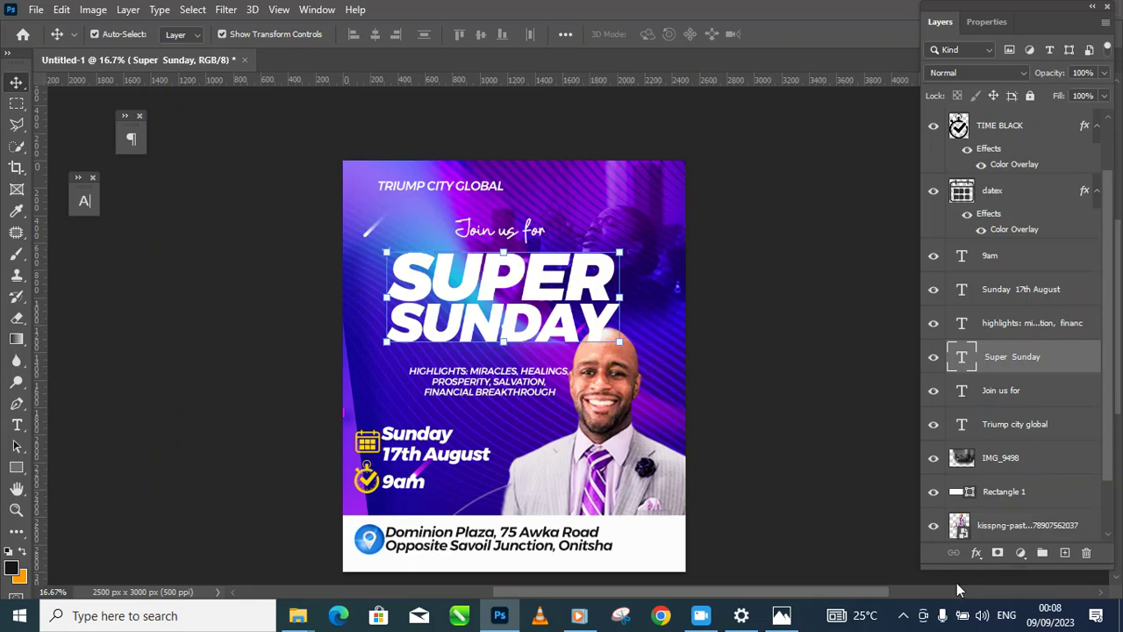
pyautogui.click(1018, 527)
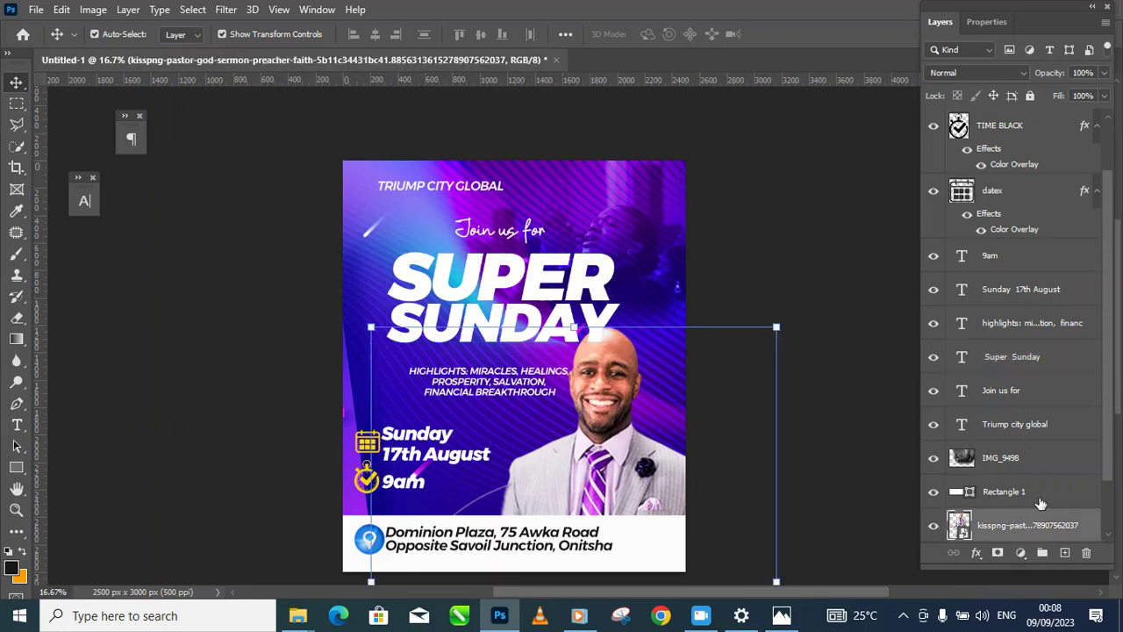
pyautogui.moveTo(1041, 502); pyautogui.dragTo(1021, 348)
pyautogui.click(772, 466)
pyautogui.click(713, 447)
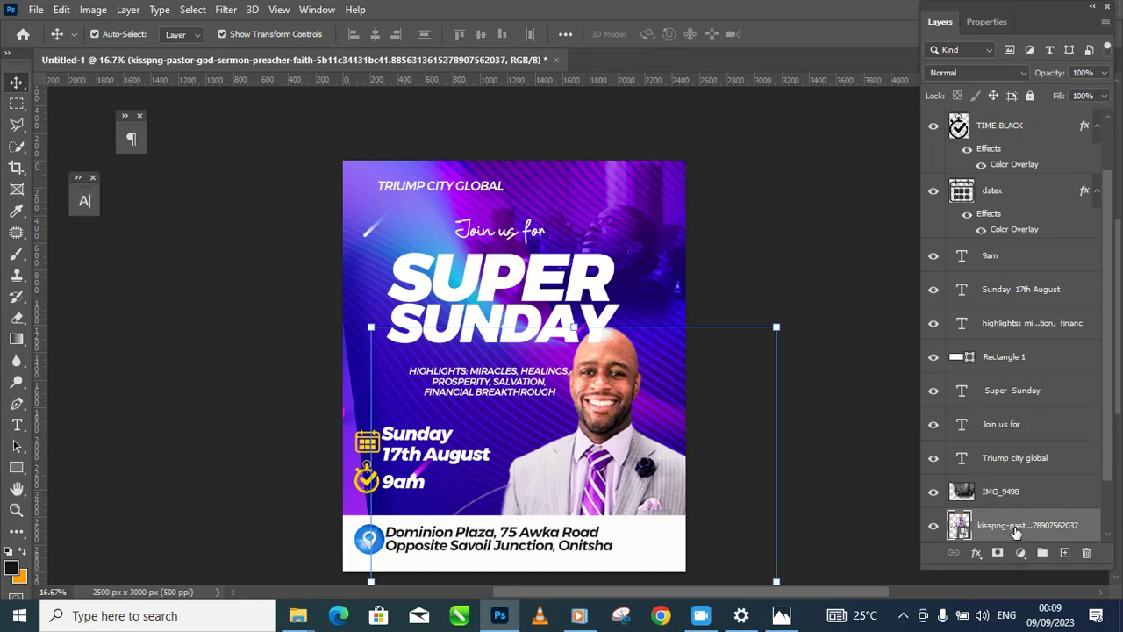
pyautogui.moveTo(1016, 526); pyautogui.dragTo(1007, 372)
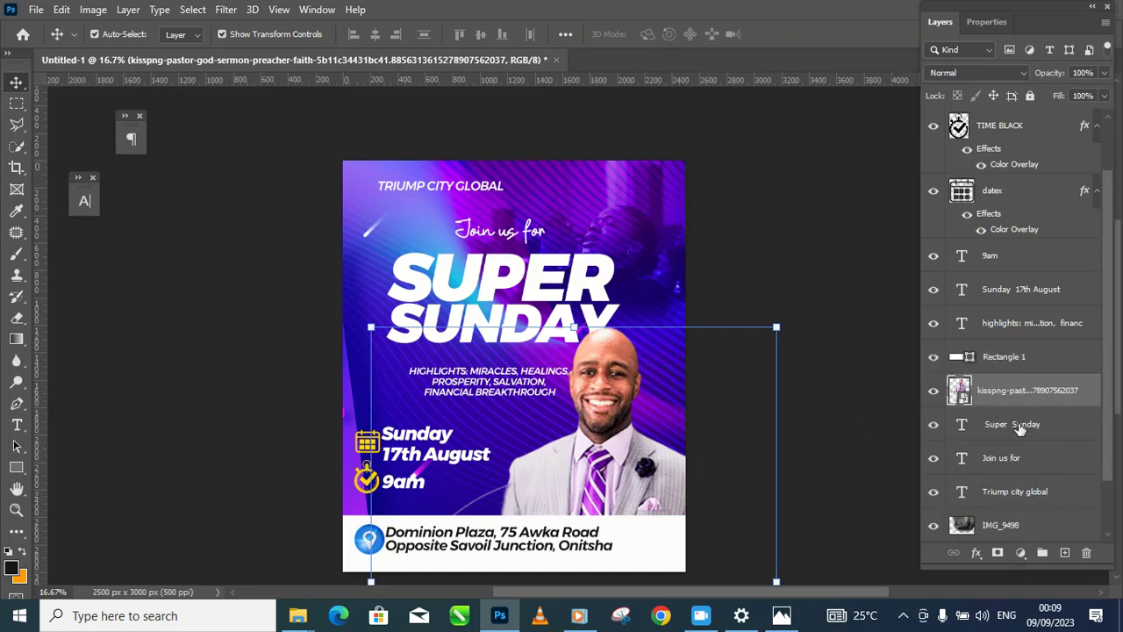
pyautogui.click(837, 451)
# Step: Raise the highlights text about 20 px and nudge the pastor photo right and down
pyautogui.moveTo(531, 383)
pyautogui.mouseDown()
pyautogui.moveTo(527, 338)
pyautogui.moveTo(525, 364)
pyautogui.mouseUp()
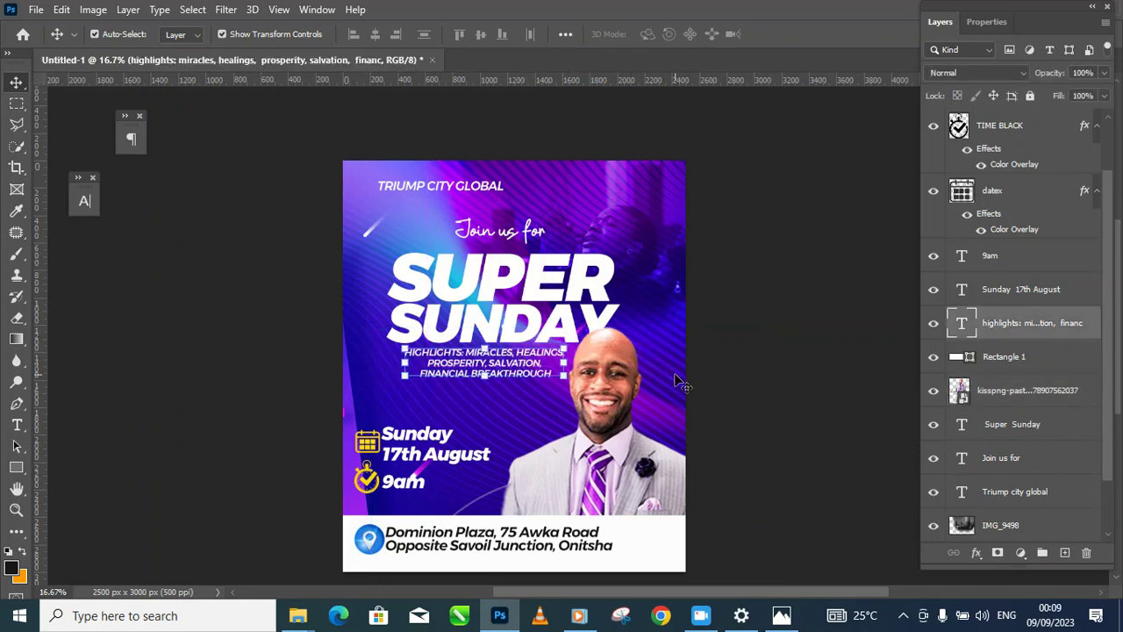
pyautogui.moveTo(626, 459)
pyautogui.mouseDown()
pyautogui.moveTo(615, 462)
pyautogui.moveTo(634, 462)
pyautogui.mouseUp()
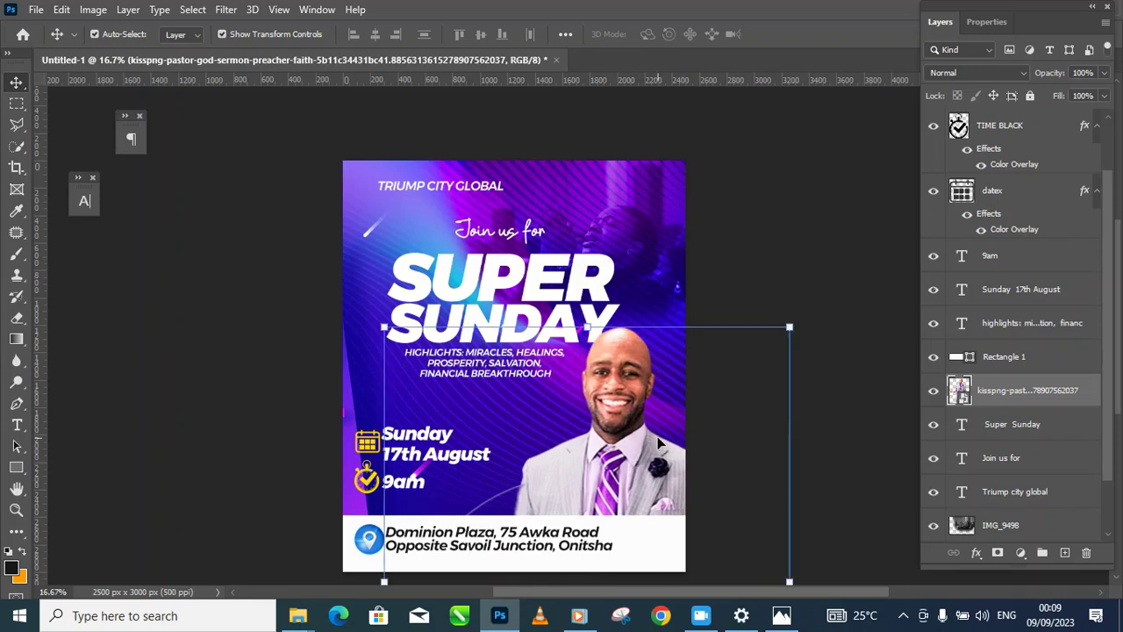
pyautogui.keyDown('alt'); pyautogui.click(659, 459); pyautogui.keyUp('alt')
pyautogui.moveTo(715, 389); pyautogui.dragTo(721, 362)
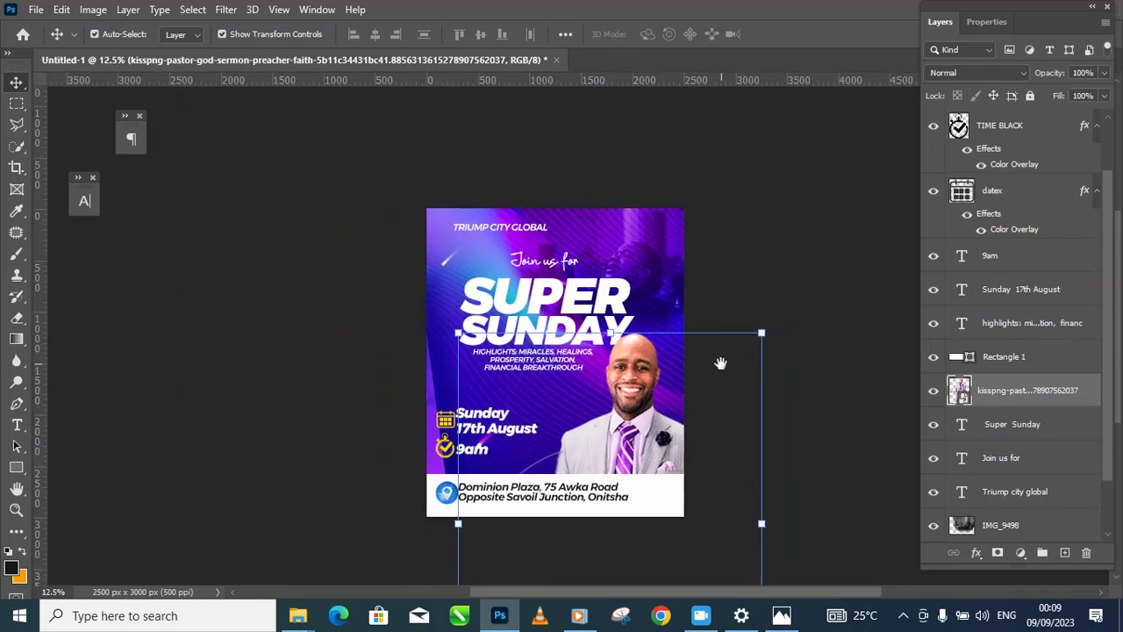
pyautogui.click(764, 242)
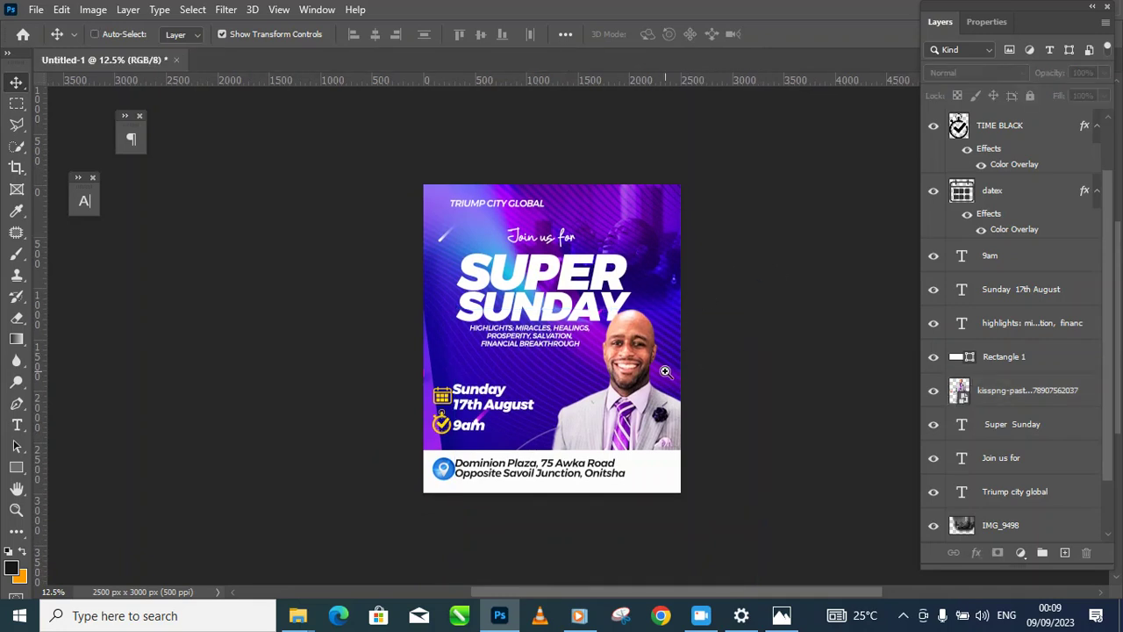
pyautogui.keyDown('ctrl'); pyautogui.click(658, 371); pyautogui.keyUp('ctrl')
# Step: Raise the title and highlights slightly, and reposition the pastor photo after cancelling a skewed transform
pyautogui.click(548, 341)
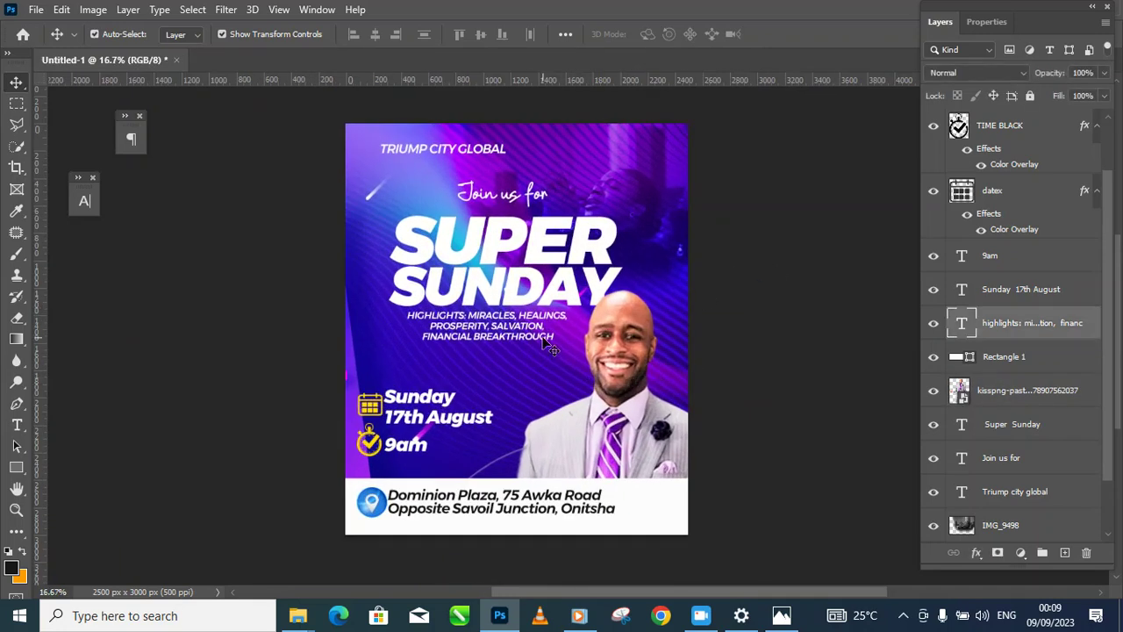
pyautogui.keyDown('shift'); pyautogui.click(600, 262); pyautogui.keyUp('shift')
pyautogui.moveTo(590, 263); pyautogui.dragTo(593, 262)
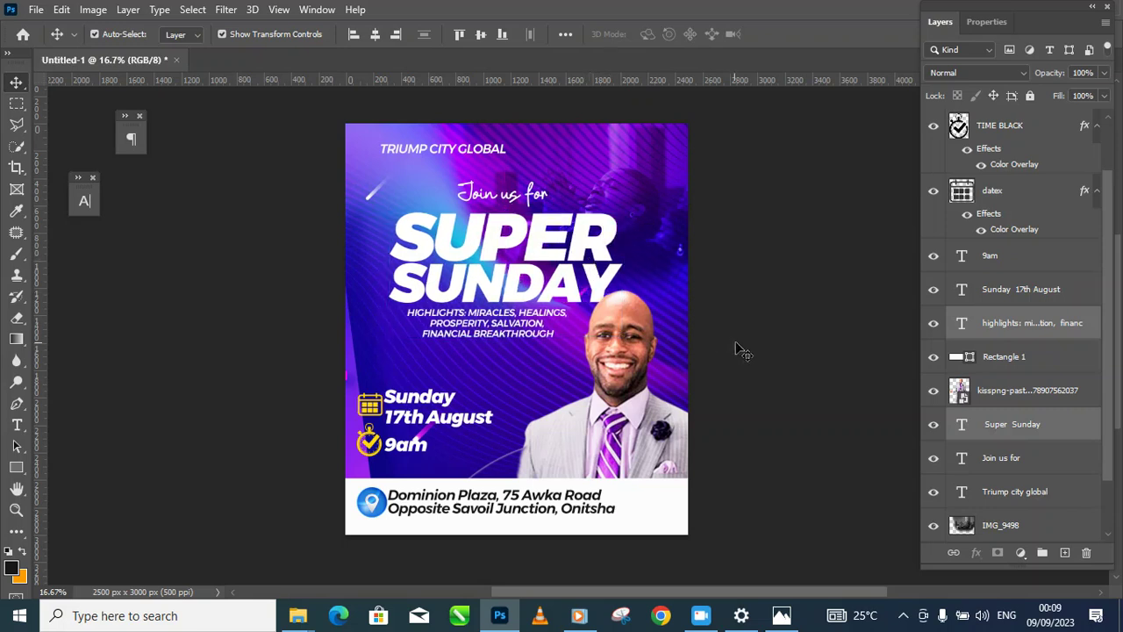
pyautogui.click(664, 413)
pyautogui.moveTo(792, 290); pyautogui.dragTo(754, 251)
pyautogui.click(639, 367)
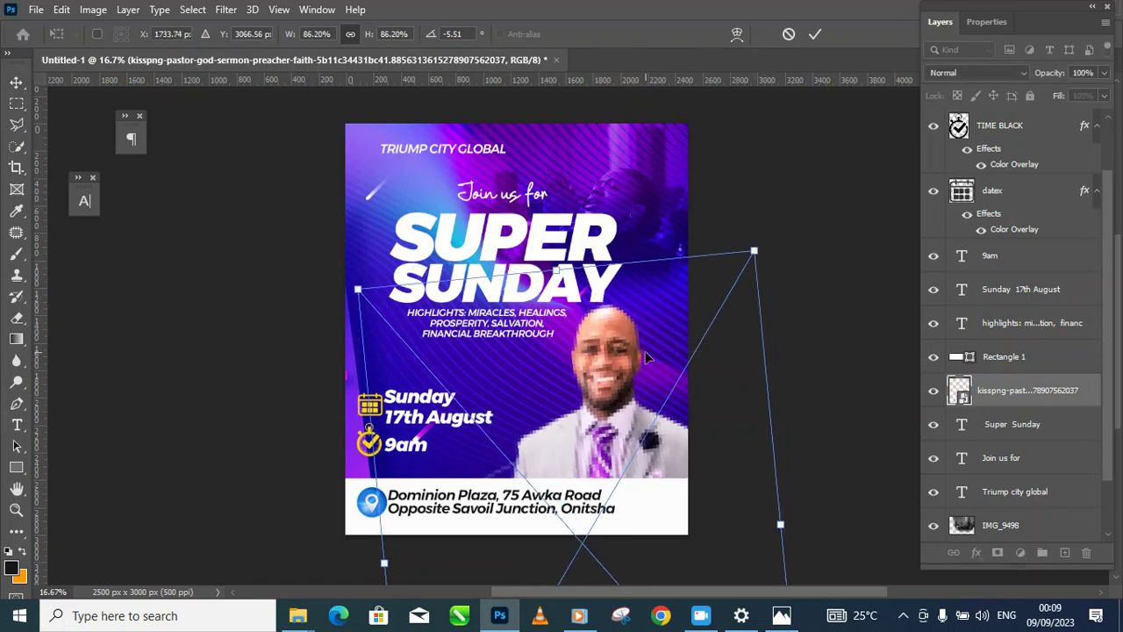
pyautogui.press('Escape')
pyautogui.click(737, 218)
pyautogui.moveTo(622, 437); pyautogui.dragTo(617, 429)
pyautogui.click(722, 238)
# Step: Nudge the highlights text slightly left and down
pyautogui.moveTo(535, 336); pyautogui.dragTo(532, 340)
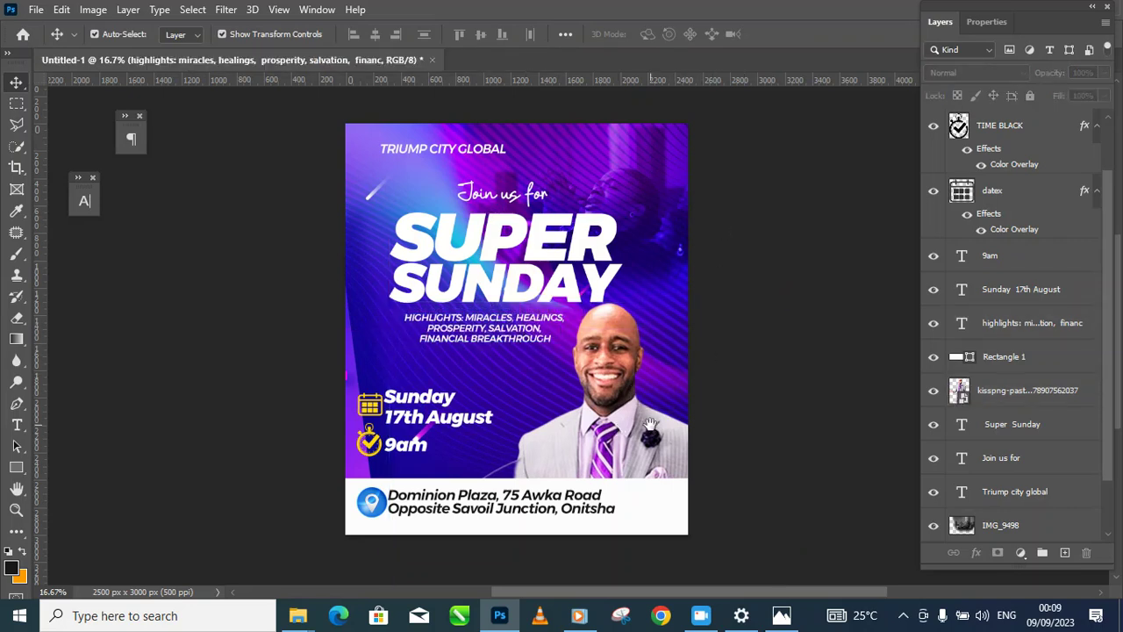
pyautogui.moveTo(646, 427); pyautogui.dragTo(693, 425)
pyautogui.moveTo(621, 457); pyautogui.dragTo(684, 485)
pyautogui.scroll(2, 611, 474)
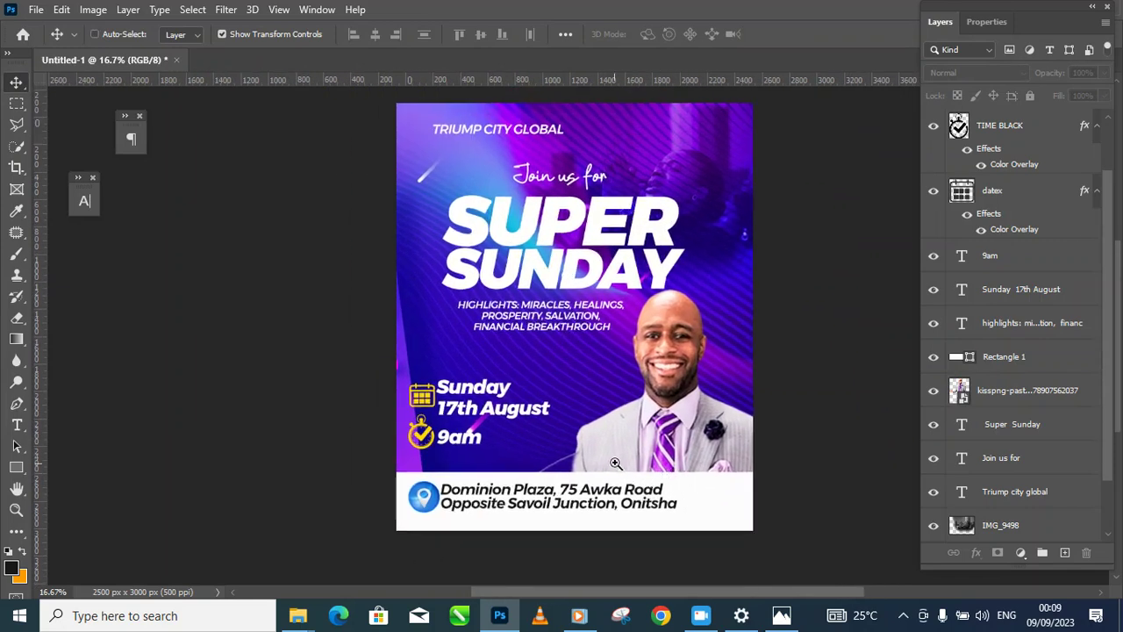
pyautogui.moveTo(588, 454); pyautogui.dragTo(552, 447)
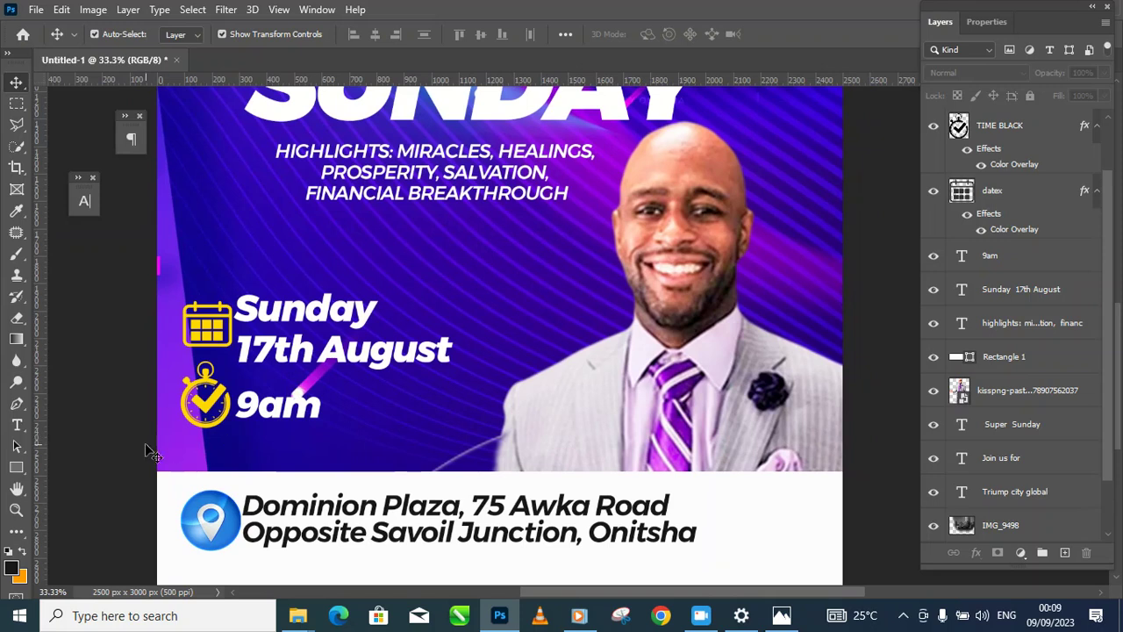
# Step: Type the pastor's name on two lines beside his photo and tighten the leading to 13 pt
pyautogui.click(17, 428)
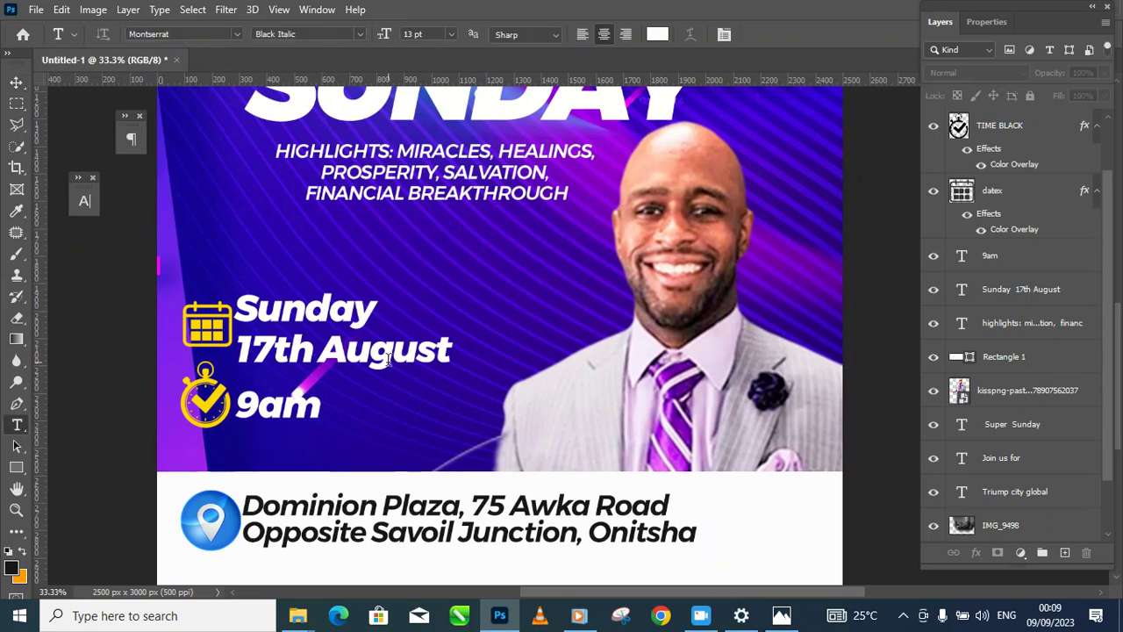
pyautogui.click(541, 312)
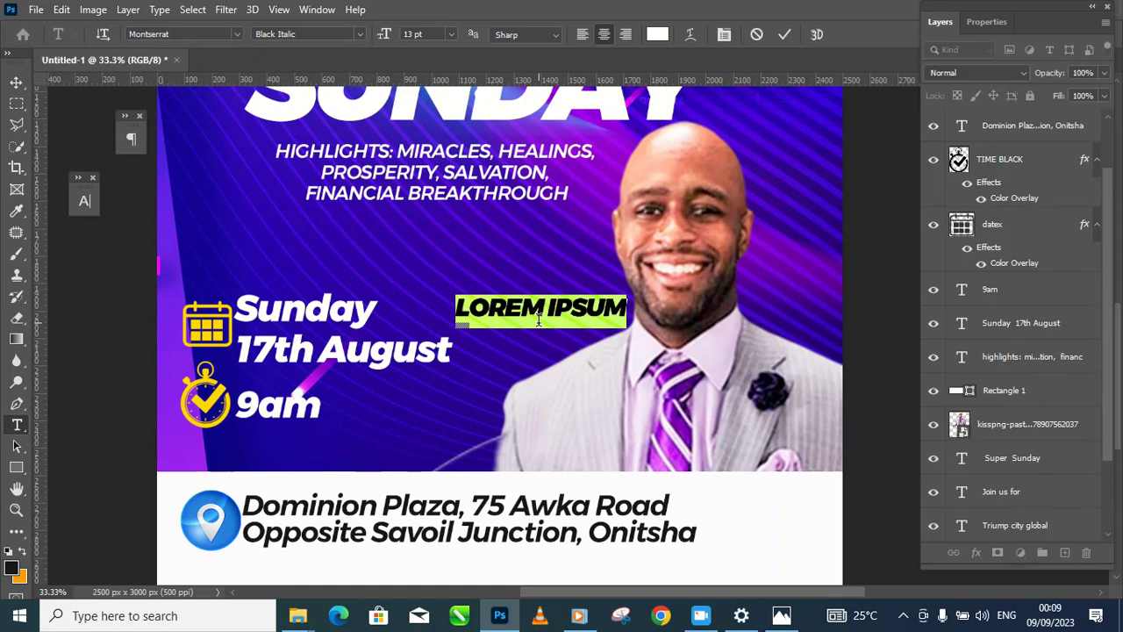
pyautogui.write('PST')
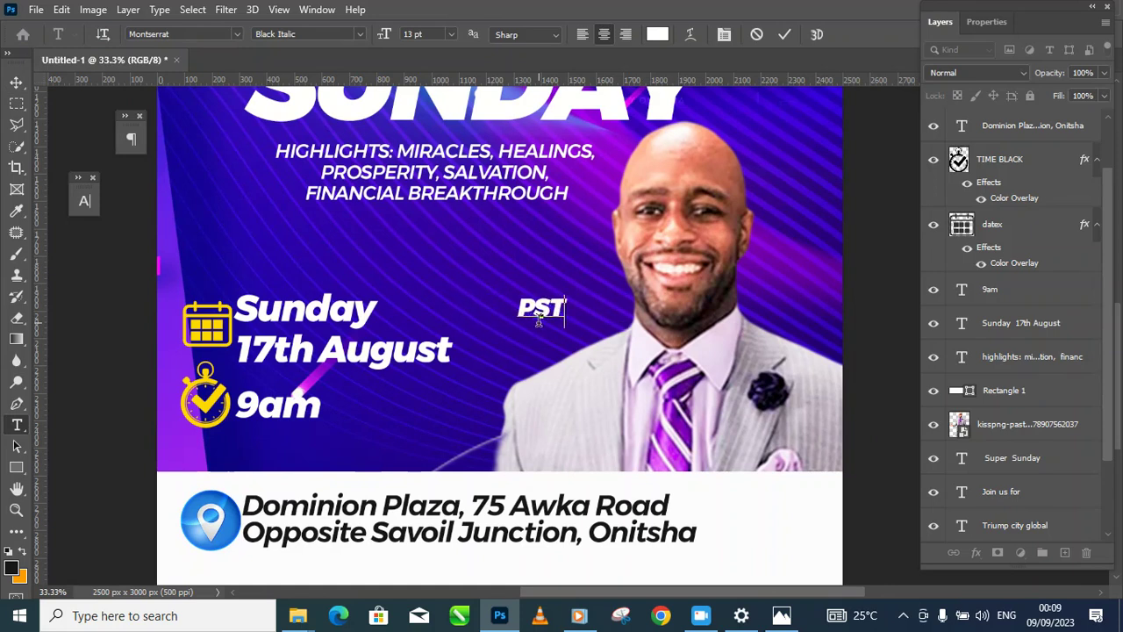
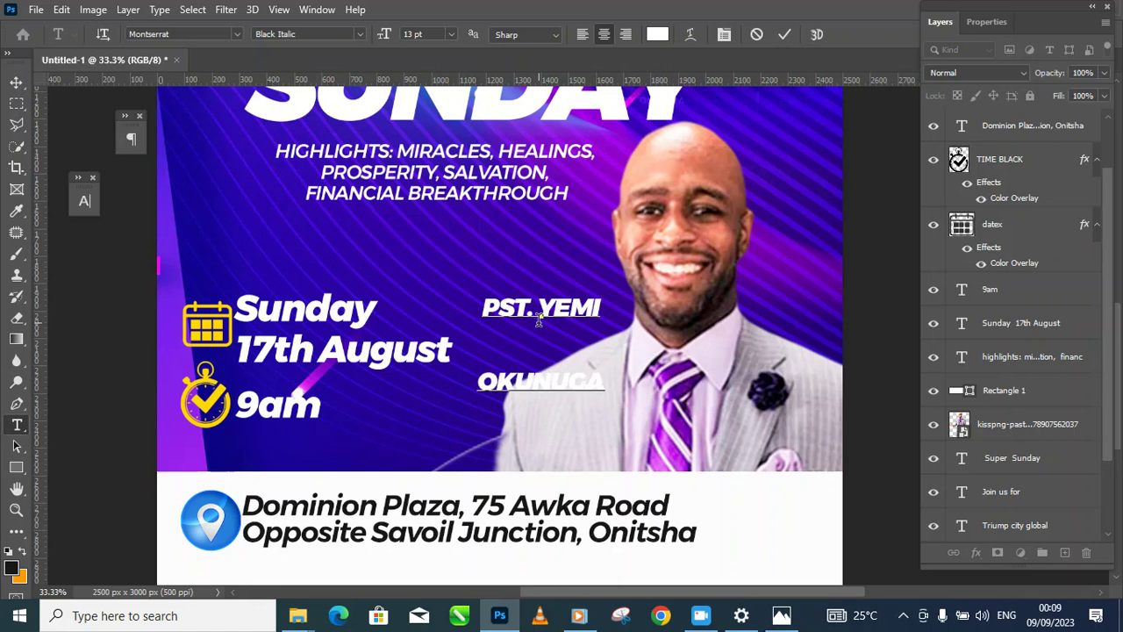
pyautogui.hotkey('ctrl', 'a')
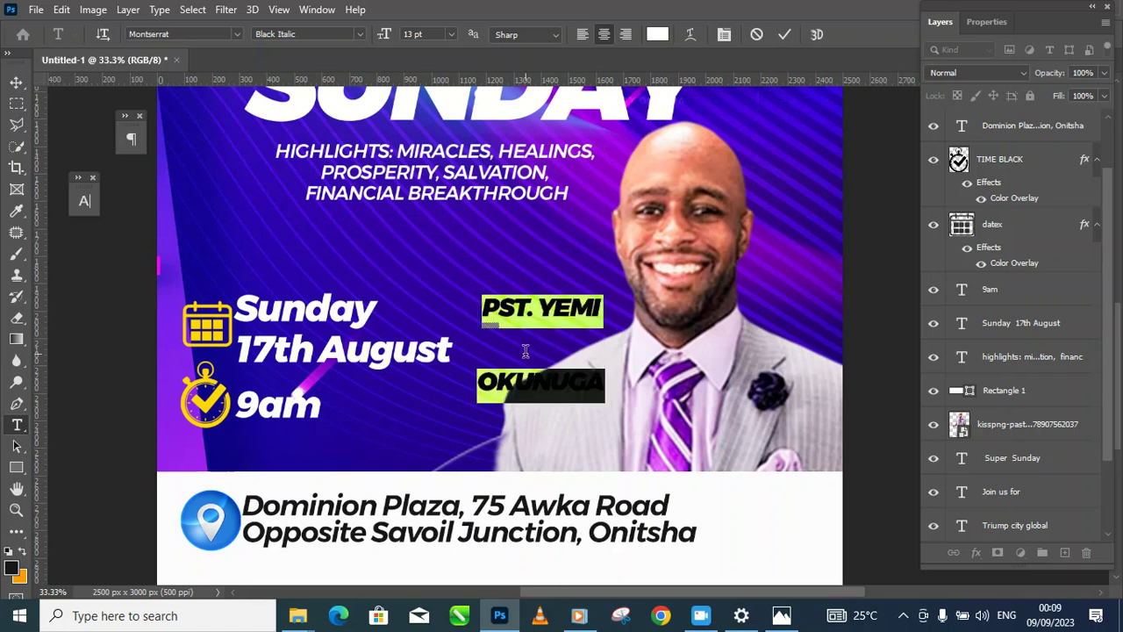
pyautogui.click(84, 202)
pyautogui.moveTo(207, 246); pyautogui.dragTo(184, 234)
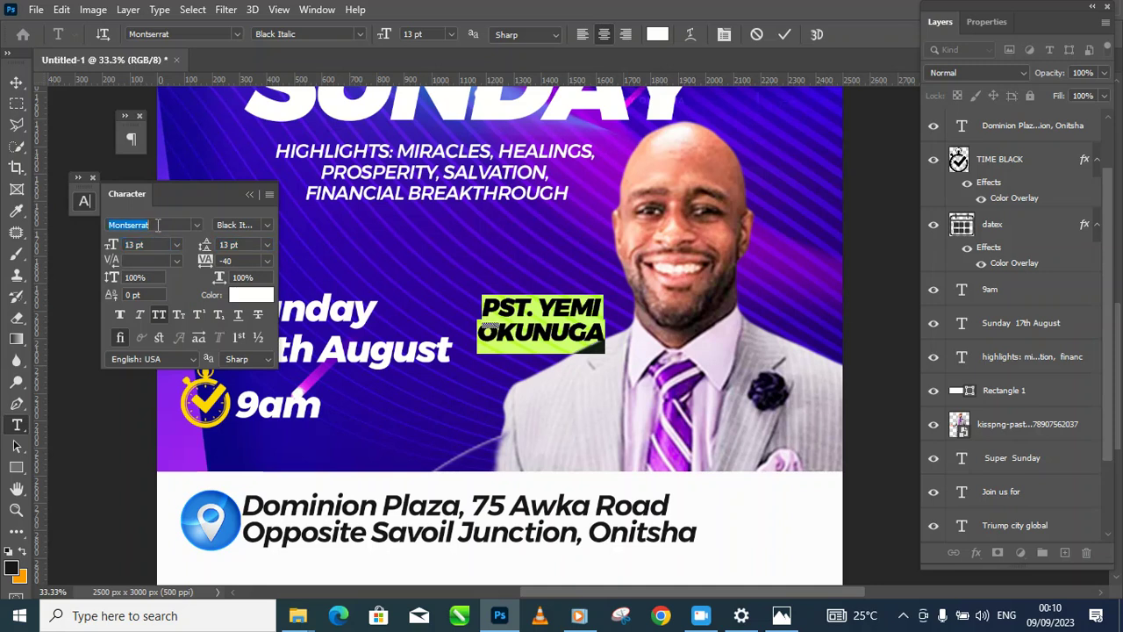
# Step: Set the pastor's name font to Bebas Neue Bold and nudge it slightly right and down
pyautogui.click(169, 226)
pyautogui.write('beb')
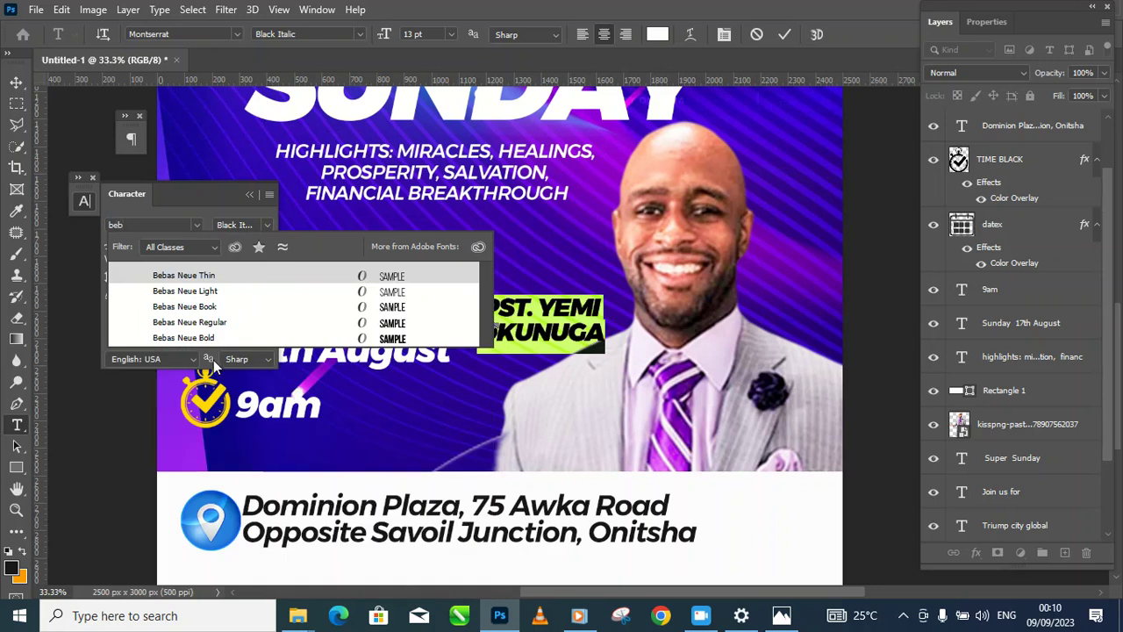
pyautogui.click(212, 338)
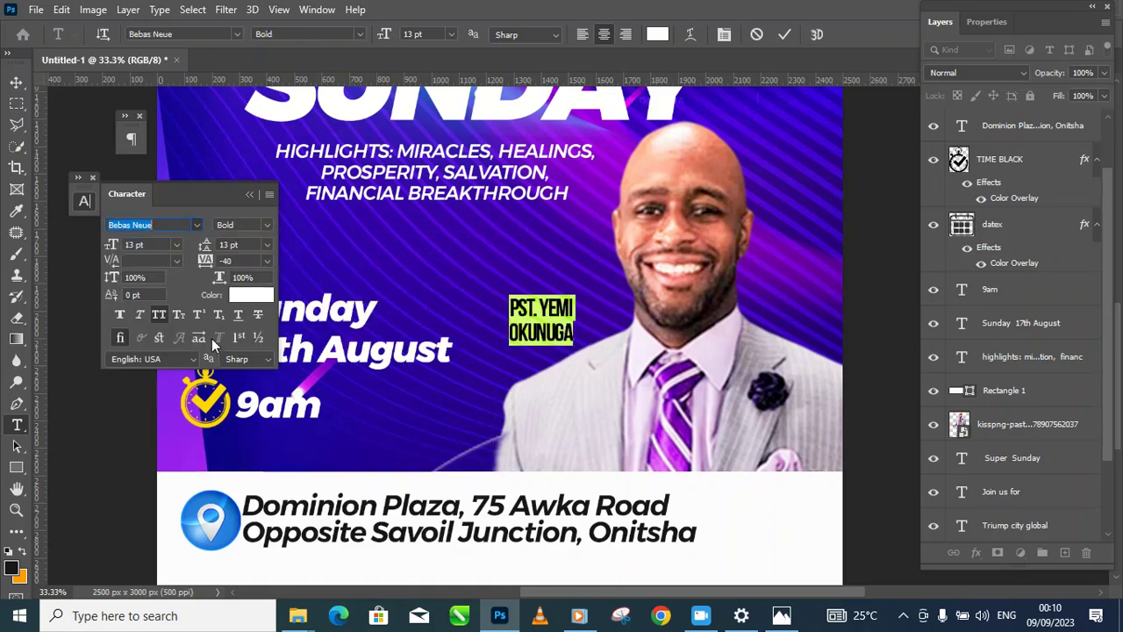
pyautogui.click(17, 80)
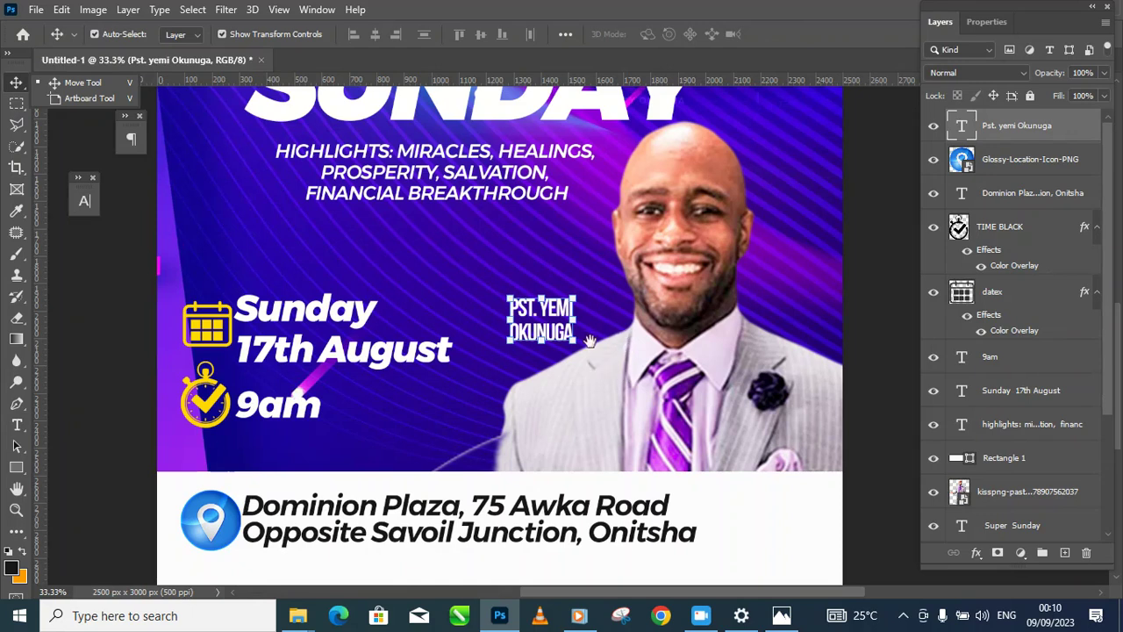
pyautogui.hotkey('ctrl', '-')
pyautogui.hotkey('ctrl', '-')
pyautogui.hotkey('ctrl', '-')
pyautogui.moveTo(754, 374); pyautogui.dragTo(760, 401)
pyautogui.click(760, 401)
pyautogui.keyDown('ctrl'); pyautogui.click(589, 399); pyautogui.keyUp('ctrl')
pyautogui.keyDown('ctrl'); pyautogui.click(589, 399); pyautogui.keyUp('ctrl')
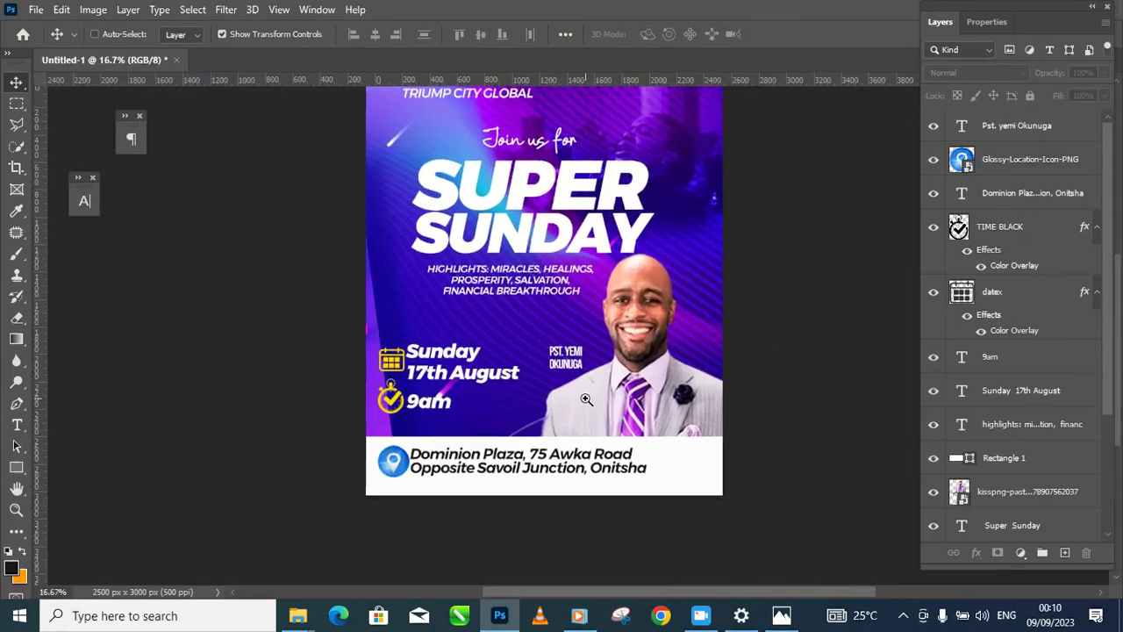
pyautogui.keyDown('ctrl'); pyautogui.click(589, 399); pyautogui.keyUp('ctrl')
pyautogui.moveTo(572, 308); pyautogui.dragTo(592, 316)
# Step: Set the first line of the name to Book weight
pyautogui.press('t')
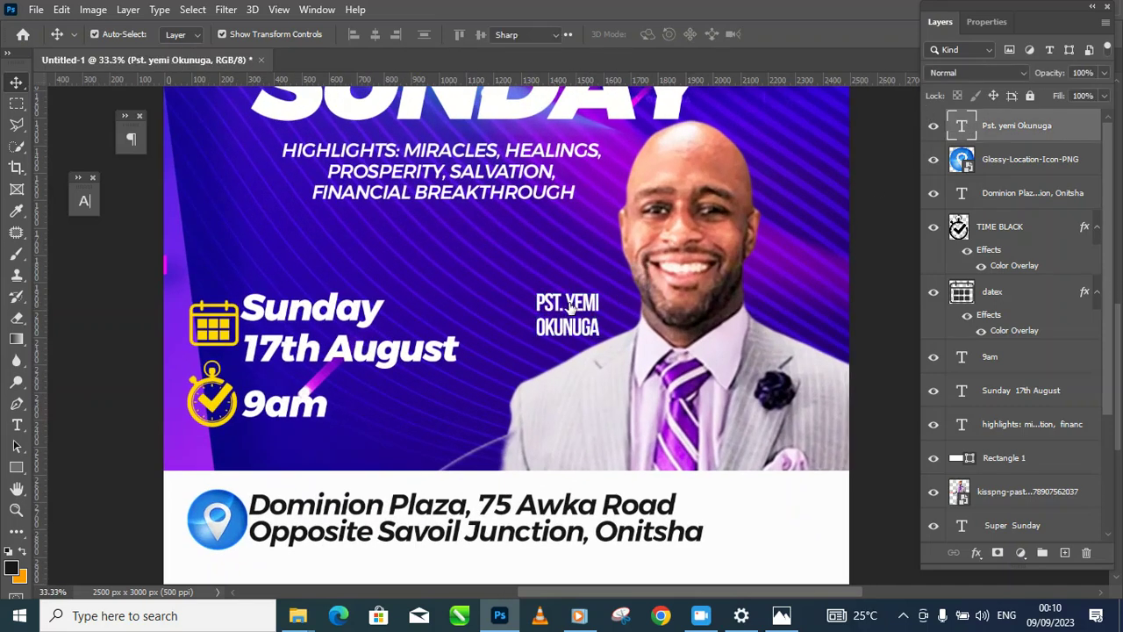
pyautogui.click(535, 301)
pyautogui.moveTo(534, 300); pyautogui.dragTo(612, 294)
pyautogui.click(84, 204)
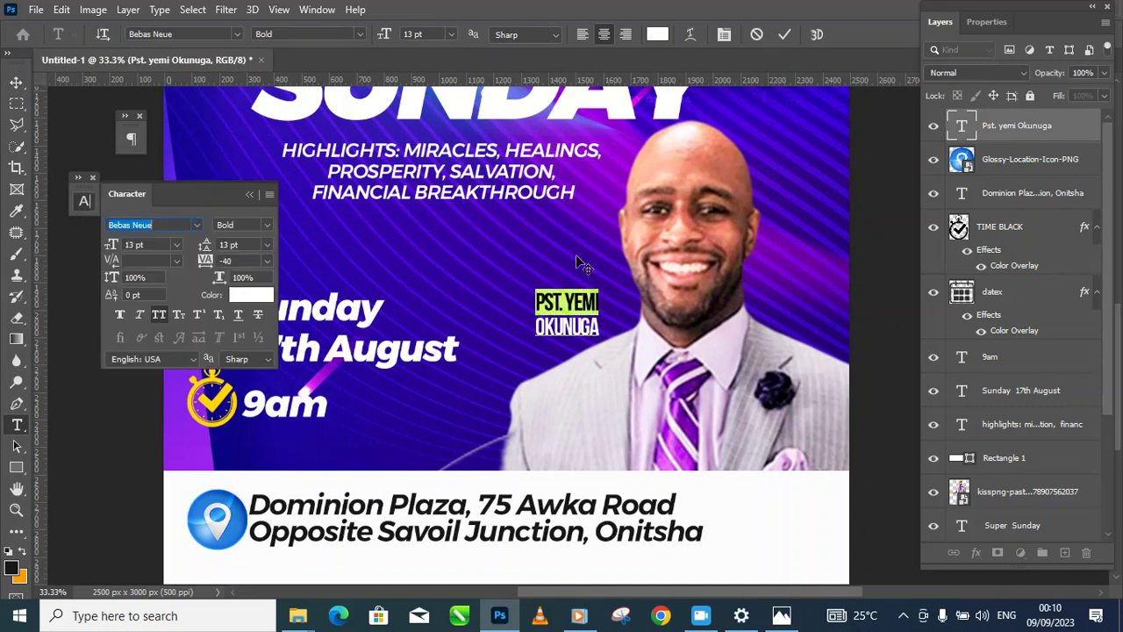
pyautogui.click(268, 225)
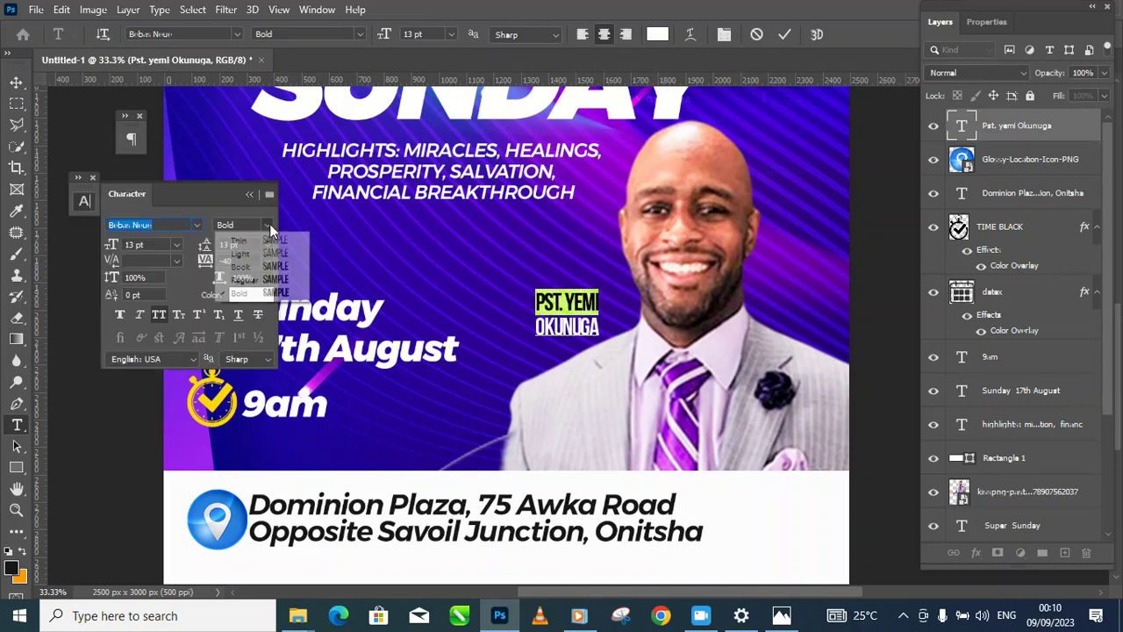
pyautogui.click(268, 268)
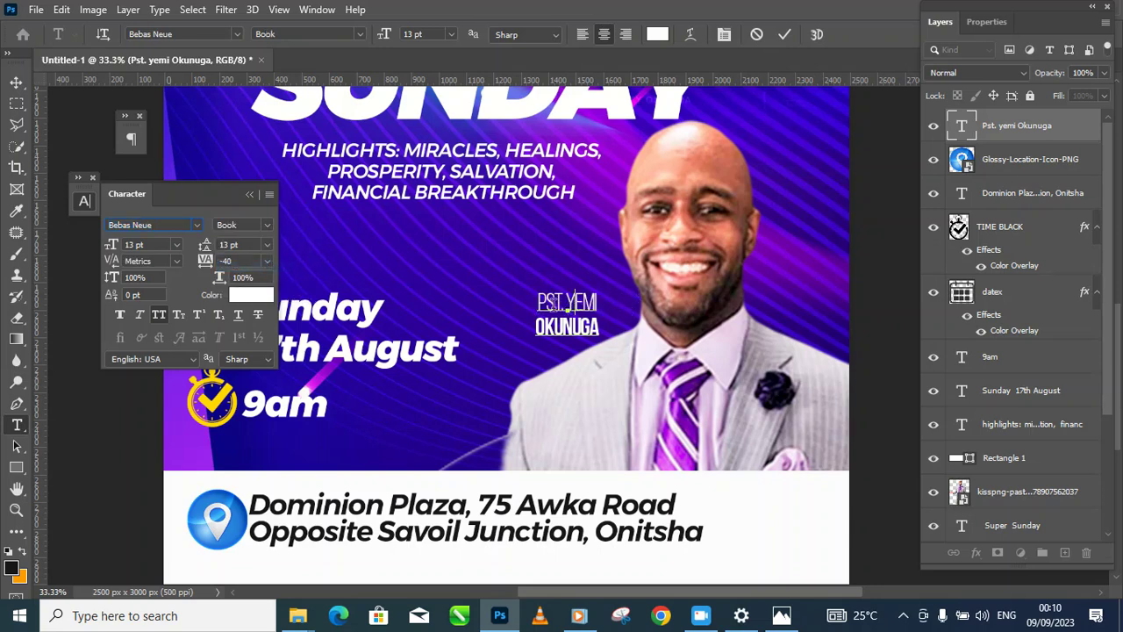
# Step: Give the name 11 pt leading and 40 tracking, then scale it to about 95%
pyautogui.moveTo(539, 298); pyautogui.dragTo(631, 332)
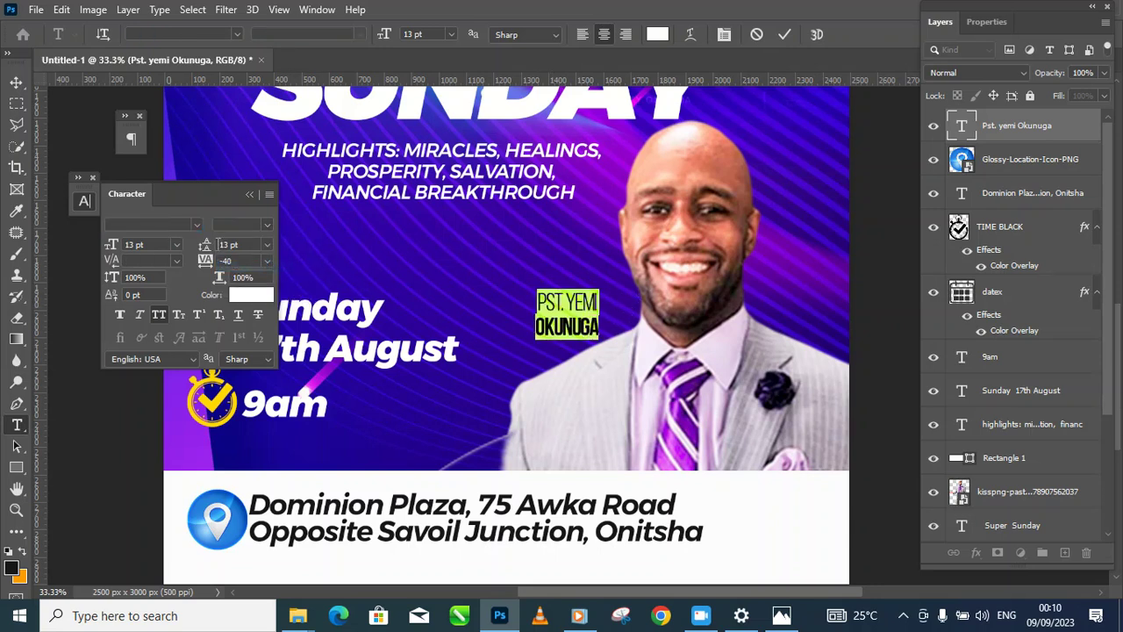
pyautogui.moveTo(207, 248); pyautogui.dragTo(207, 248)
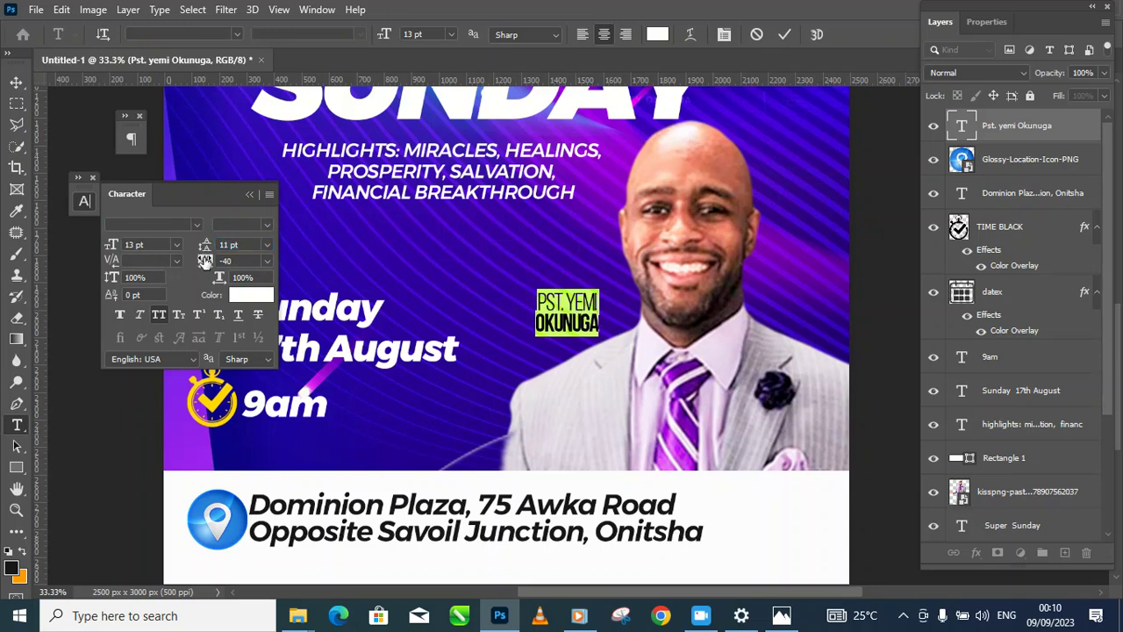
pyautogui.moveTo(205, 262)
pyautogui.mouseDown()
pyautogui.moveTo(215, 263)
pyautogui.moveTo(205, 261)
pyautogui.mouseUp()
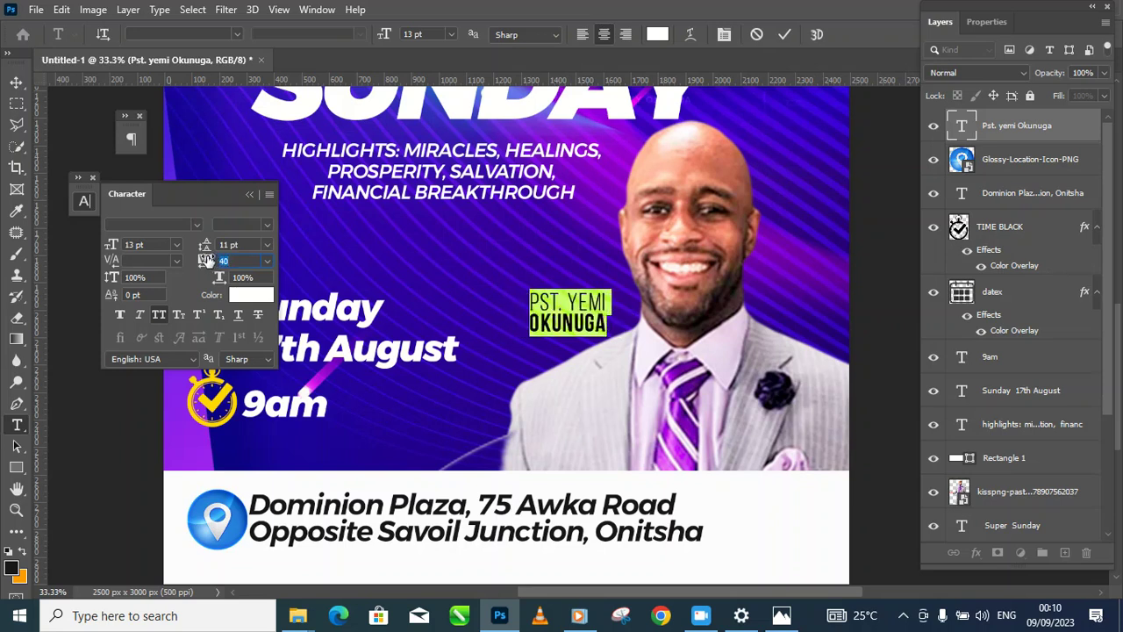
pyautogui.click(18, 84)
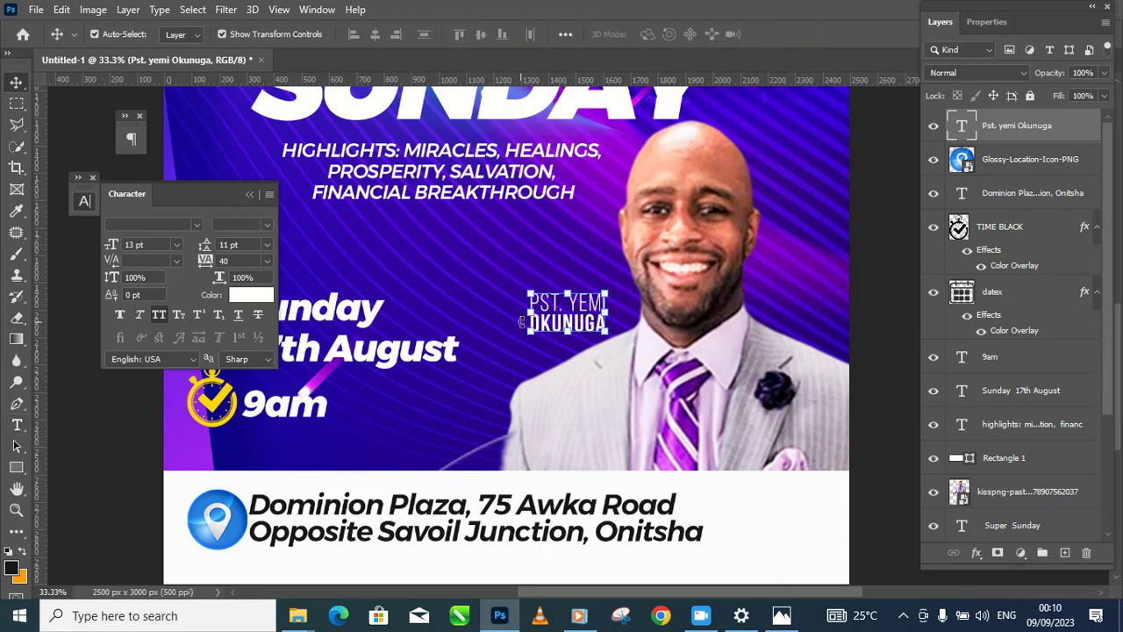
pyautogui.moveTo(530, 331); pyautogui.dragTo(532, 338)
pyautogui.press('Return')
# Step: Select the clock, calendar, Sunday 17th August and 9am layers and scale them to about 88.6%
pyautogui.scroll(-2, 699, 399)
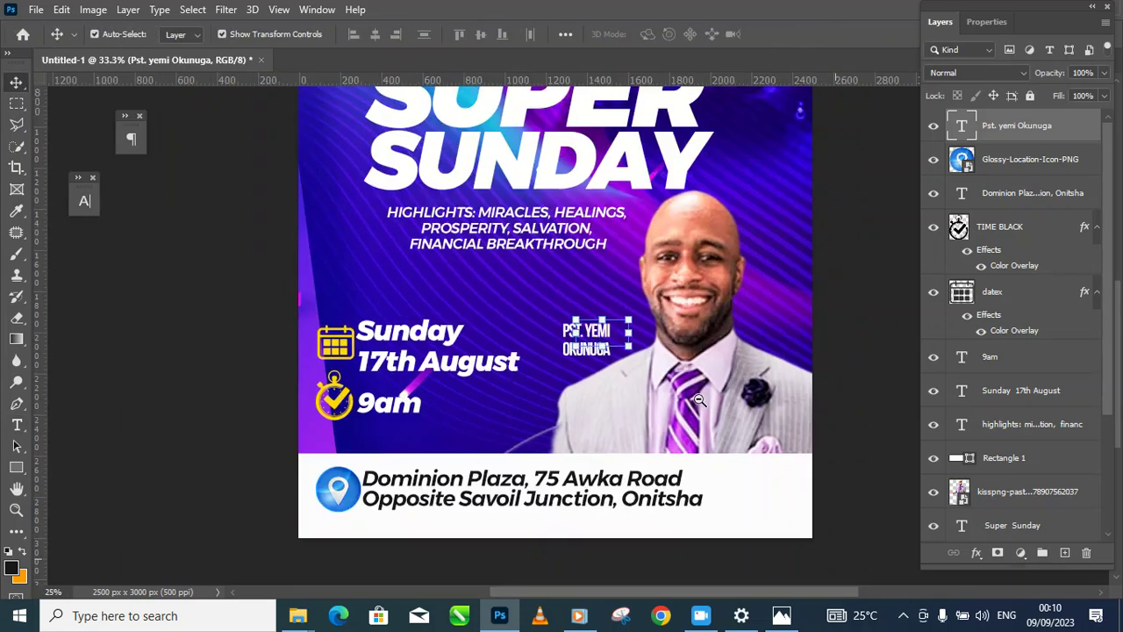
pyautogui.scroll(-1, 699, 400)
pyautogui.click(853, 402)
pyautogui.moveTo(752, 388); pyautogui.dragTo(724, 404)
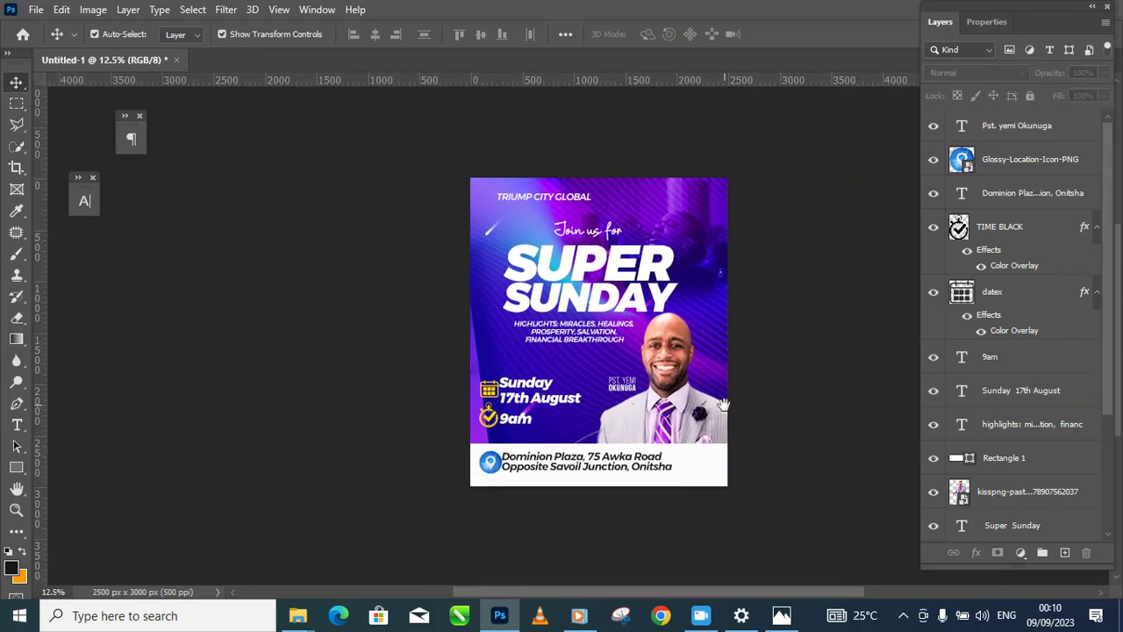
pyautogui.scroll(1, 629, 377)
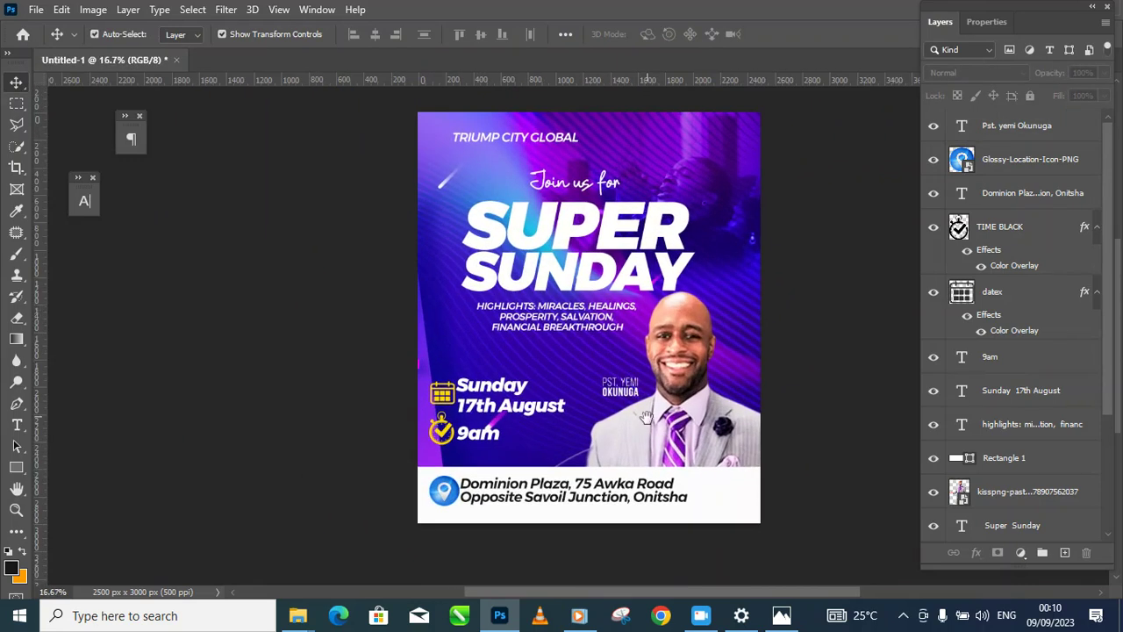
pyautogui.moveTo(650, 438); pyautogui.dragTo(673, 417)
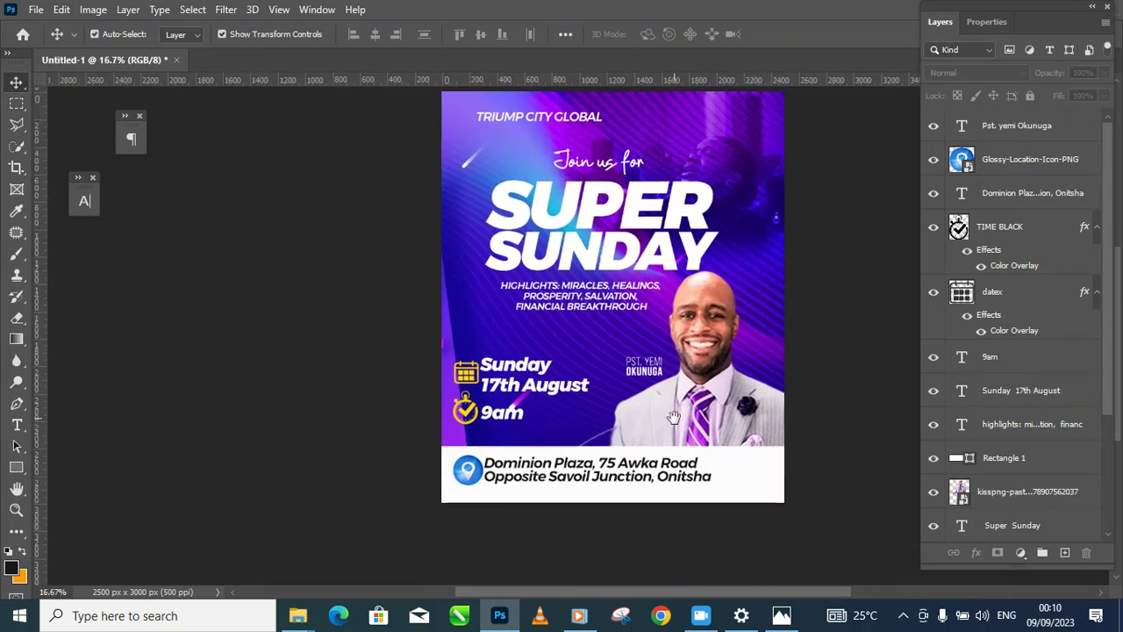
pyautogui.click(467, 409)
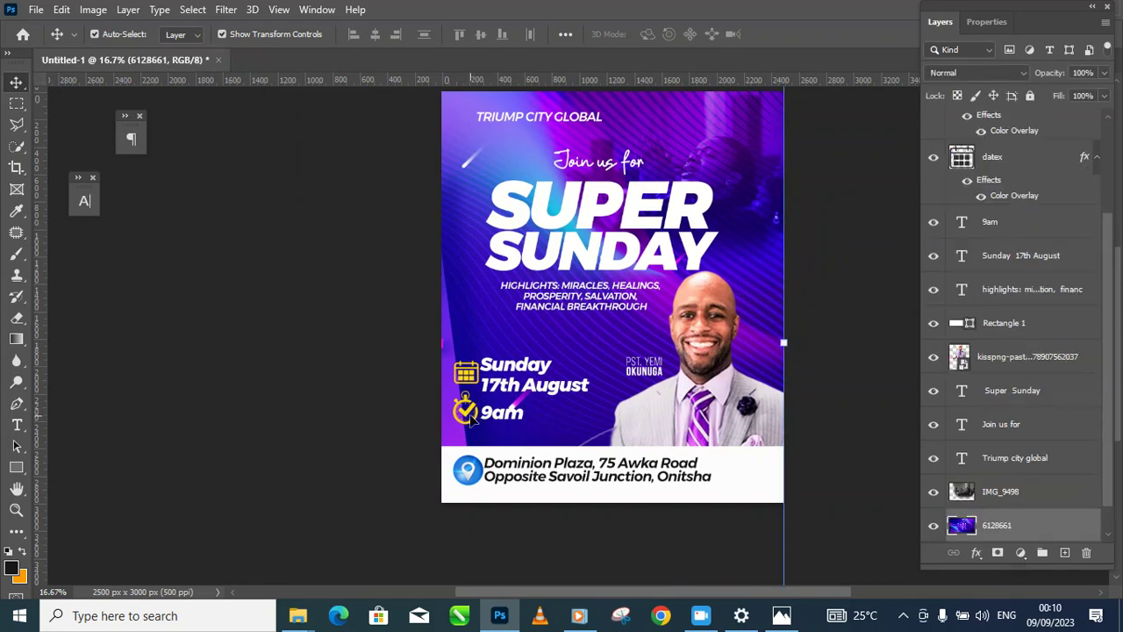
pyautogui.click(468, 415)
pyautogui.keyDown('shift'); pyautogui.click(525, 369); pyautogui.keyUp('shift')
pyautogui.keyDown('shift'); pyautogui.click(507, 414); pyautogui.keyUp('shift')
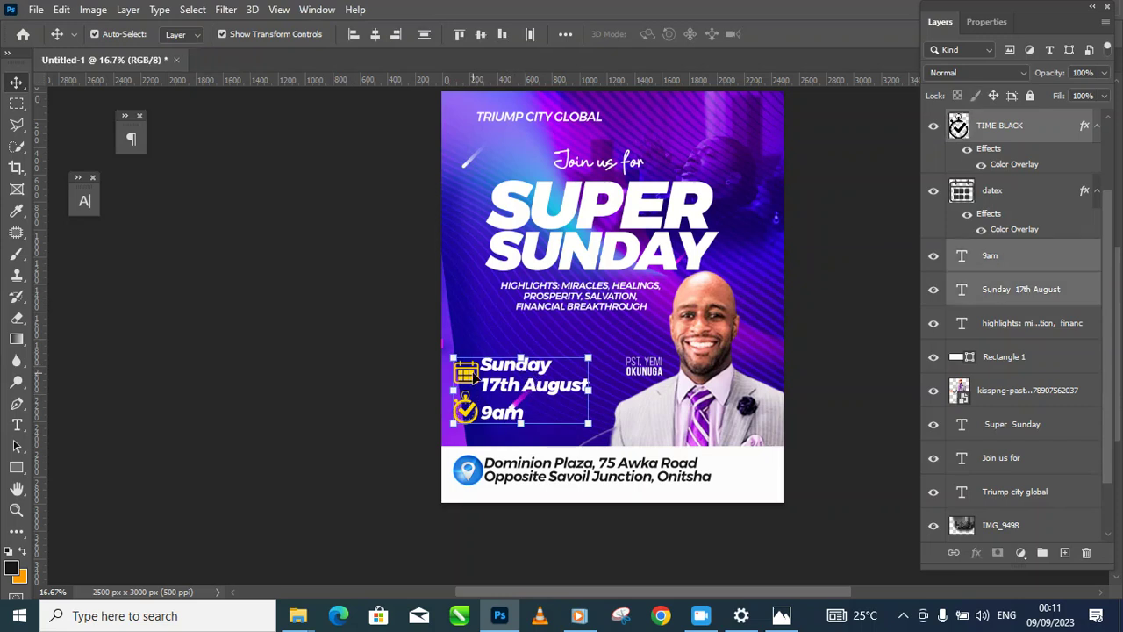
pyautogui.keyDown('shift'); pyautogui.click(471, 371); pyautogui.keyUp('shift')
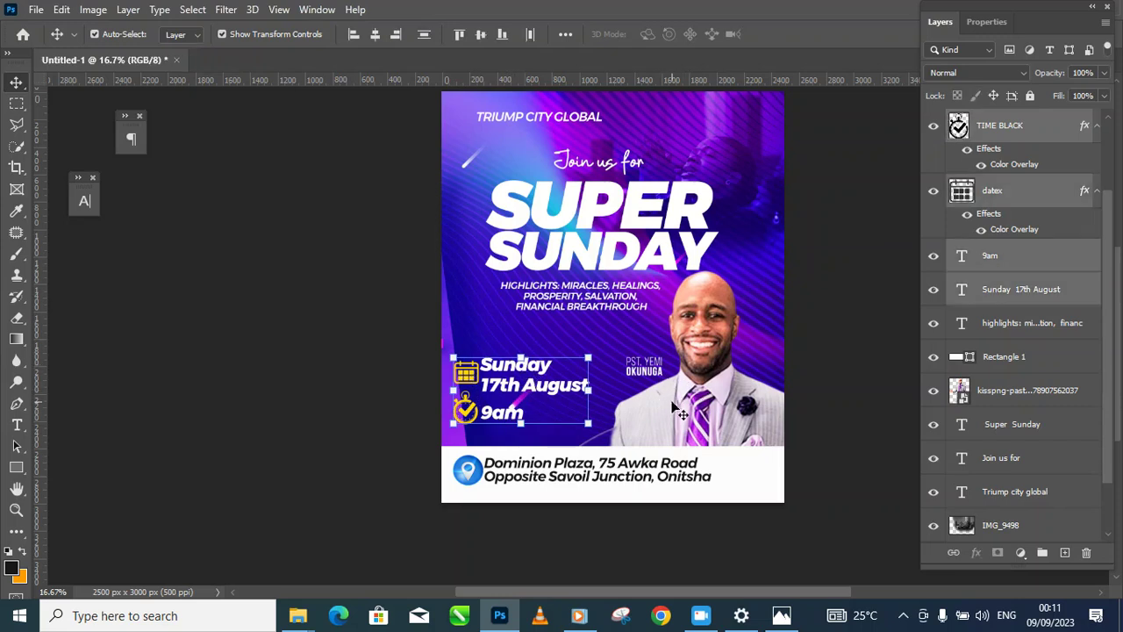
pyautogui.moveTo(588, 355); pyautogui.dragTo(547, 394)
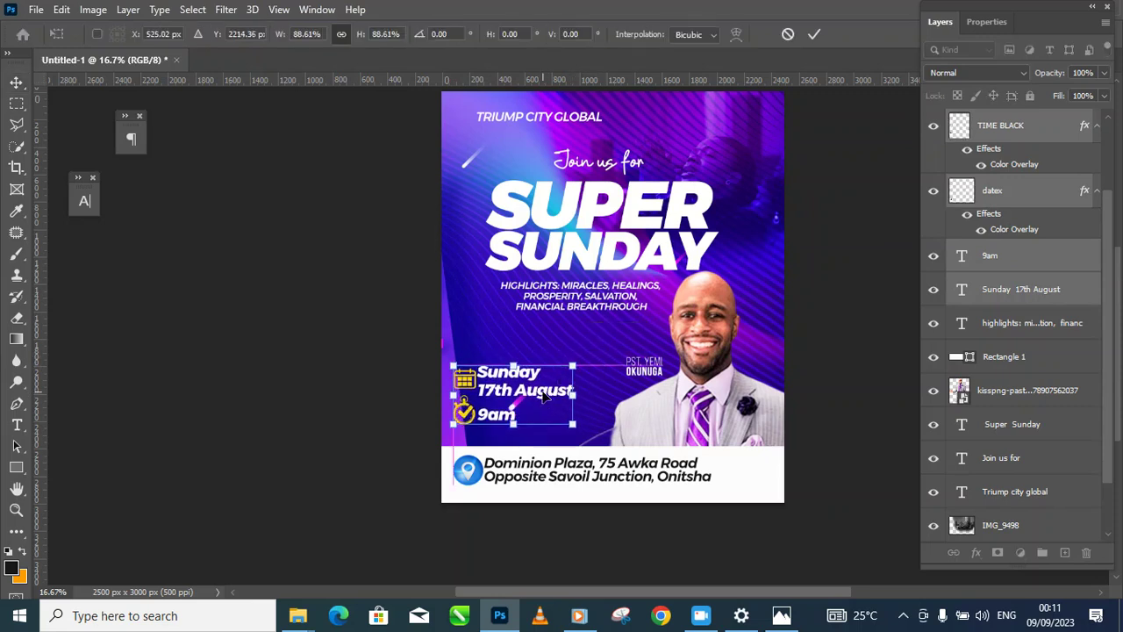
# Step: Apply the date-time resize and move the TRIUMP CITY GLOBAL heading slightly lower
pyautogui.press('Return')
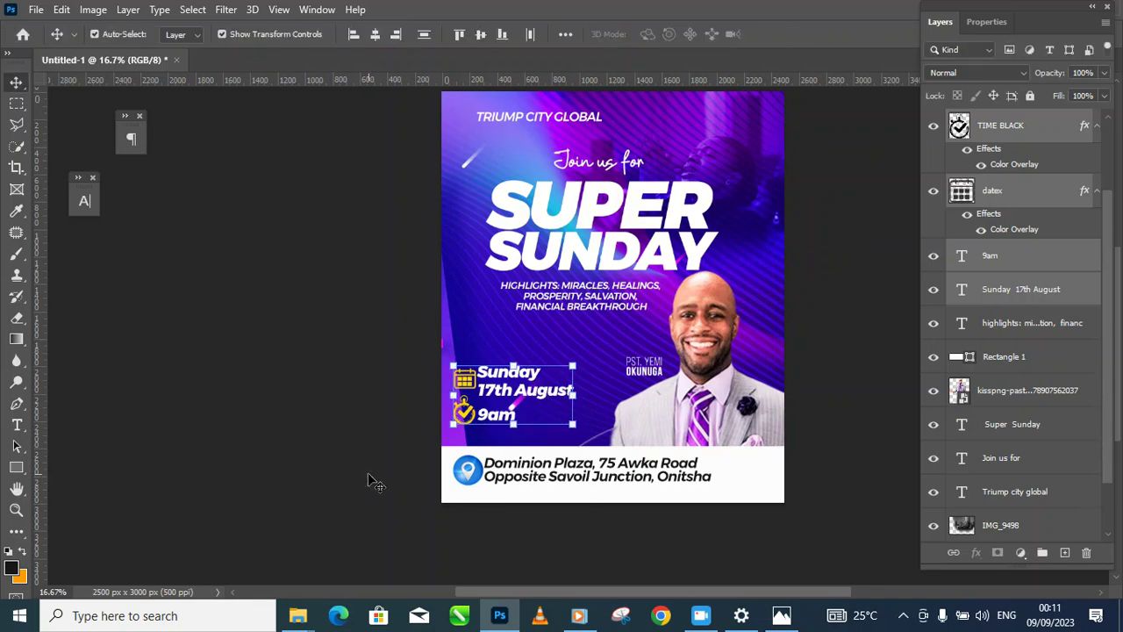
pyautogui.click(399, 494)
pyautogui.scroll(-2, 621, 435)
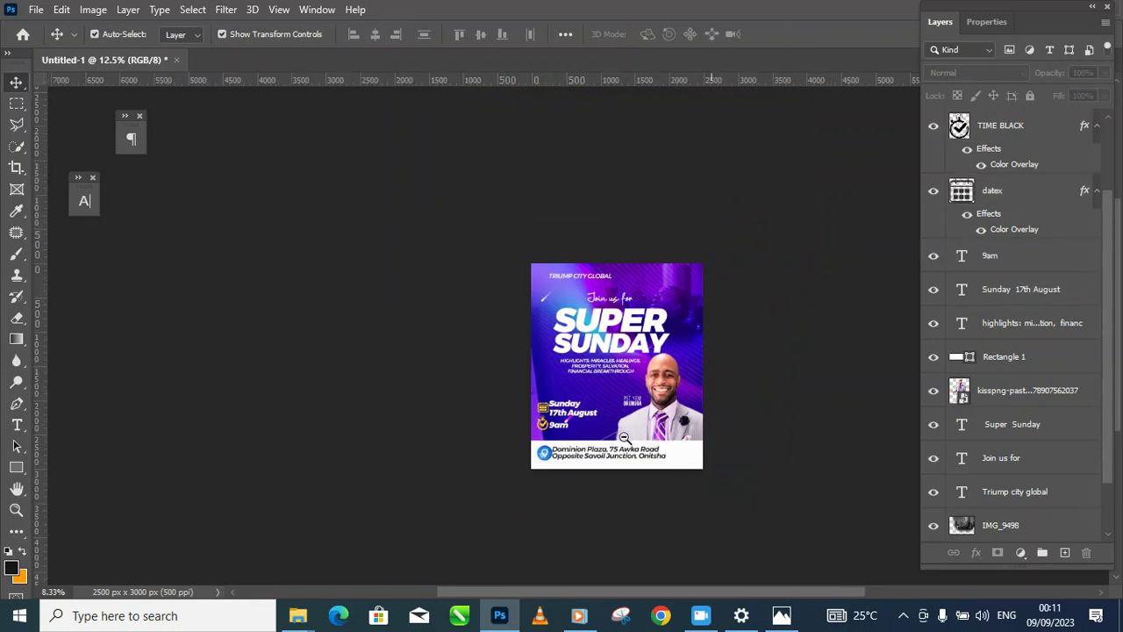
pyautogui.scroll(1, 656, 398)
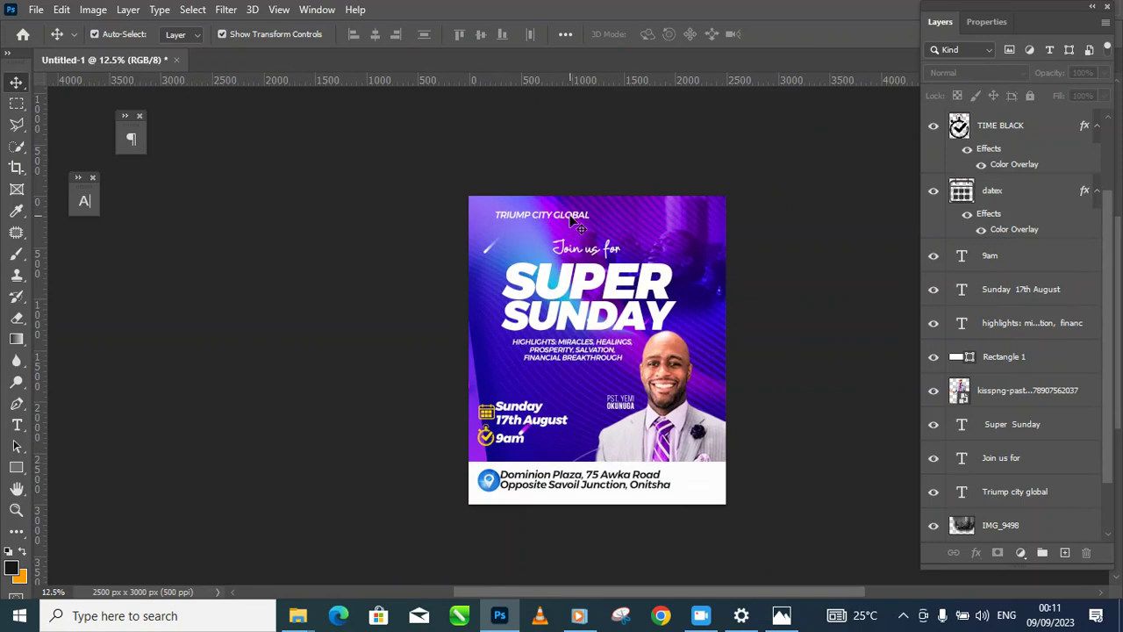
pyautogui.moveTo(579, 217)
pyautogui.mouseDown()
pyautogui.moveTo(590, 221)
pyautogui.moveTo(579, 209)
pyautogui.moveTo(573, 219)
pyautogui.mouseUp()
pyautogui.click(765, 257)
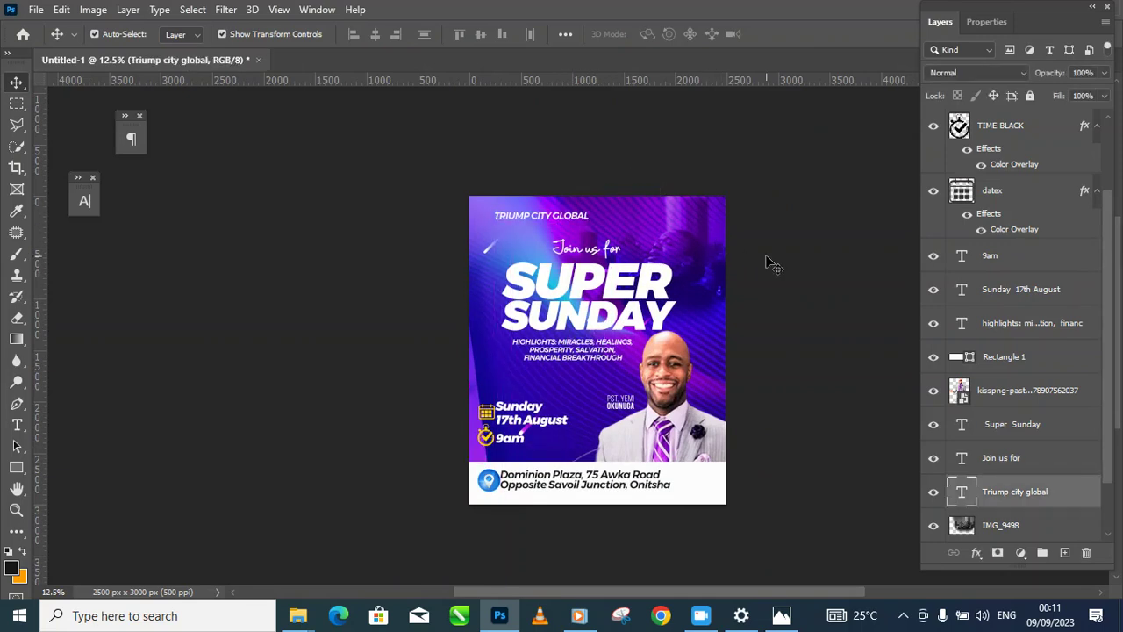
# Step: Pan and zoom to view the whole flyer
pyautogui.moveTo(697, 439); pyautogui.dragTo(666, 424)
pyautogui.keyDown('alt'); pyautogui.click(712, 429); pyautogui.keyUp('alt')
pyautogui.keyDown('alt'); pyautogui.click(712, 429); pyautogui.keyUp('alt')
pyautogui.keyDown('ctrl'); pyautogui.click(663, 395); pyautogui.keyUp('ctrl')
pyautogui.keyDown('ctrl'); pyautogui.click(663, 396); pyautogui.keyUp('ctrl')
pyautogui.keyDown('ctrl'); pyautogui.click(663, 396); pyautogui.keyUp('ctrl')
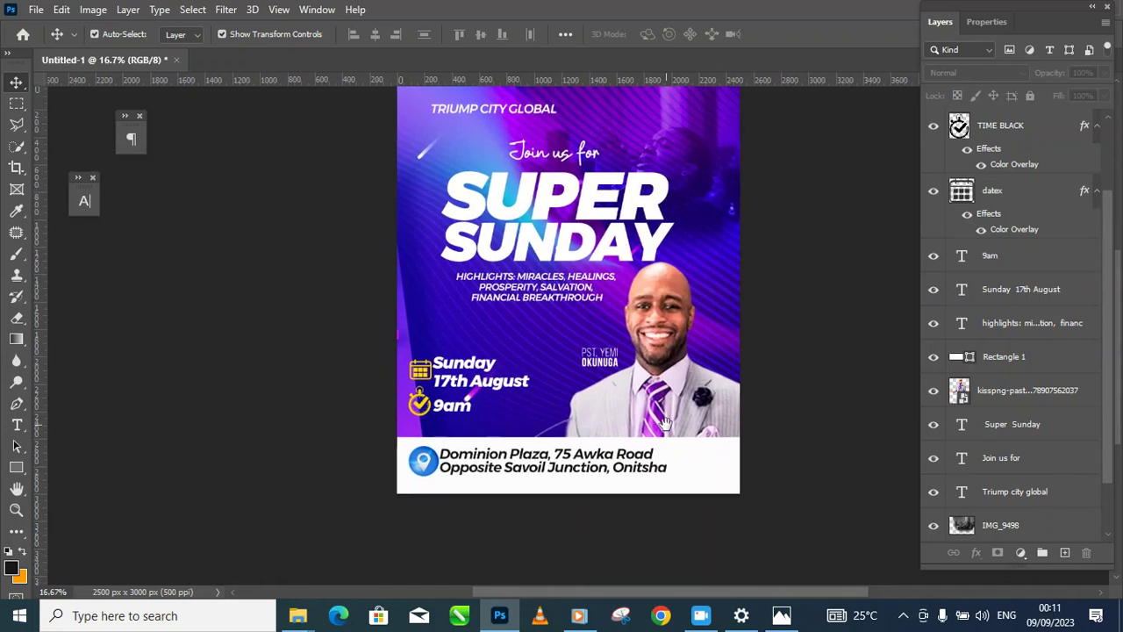
pyautogui.scroll(2, 680, 425)
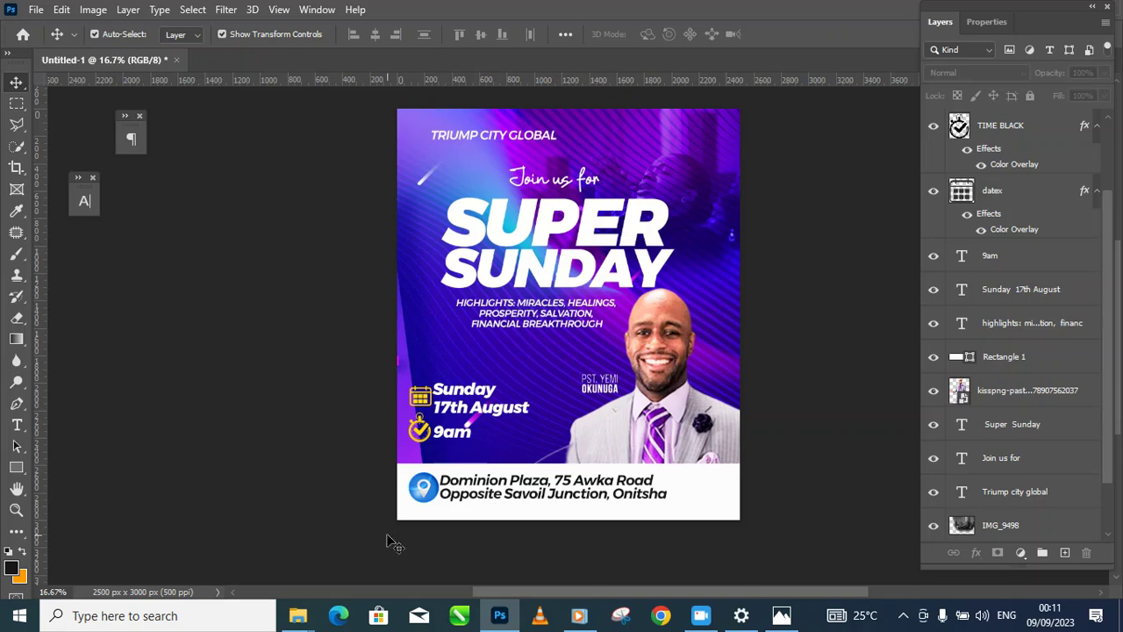
pyautogui.moveTo(298, 625)
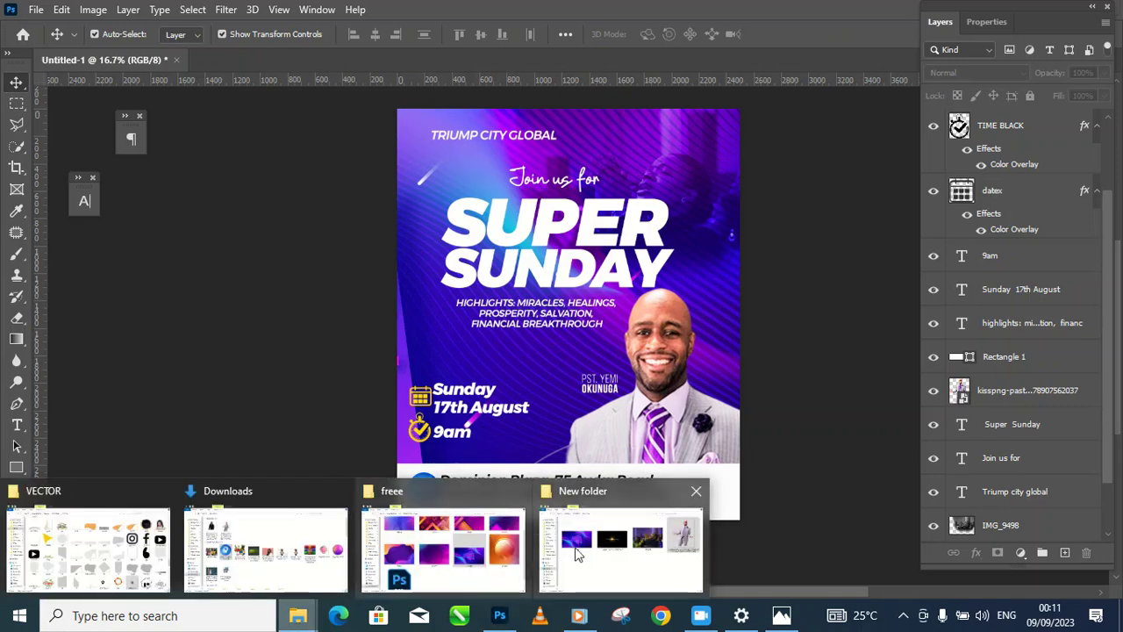
# Step: Place the lens-flare image from the New folder over the flyer's upper half at about 64%
pyautogui.click(628, 531)
pyautogui.click(554, 245)
pyautogui.moveTo(493, 241); pyautogui.dragTo(521, 223)
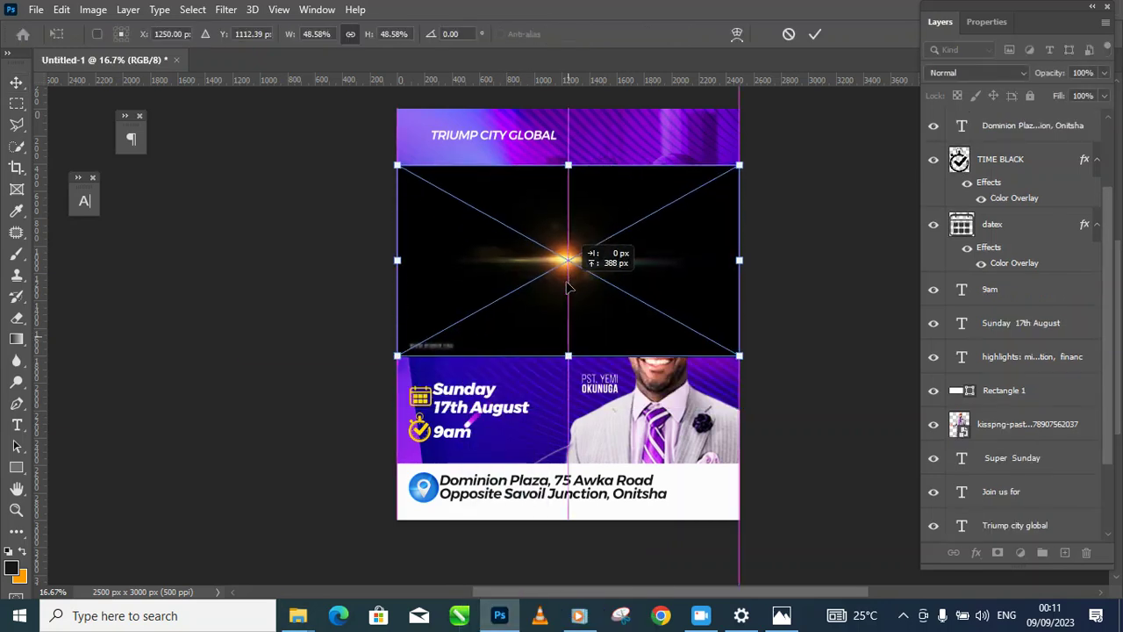
pyautogui.moveTo(743, 161); pyautogui.dragTo(847, 105)
pyautogui.moveTo(701, 218); pyautogui.dragTo(659, 248)
pyautogui.press('Return')
pyautogui.moveTo(1104, 246); pyautogui.dragTo(1099, 172)
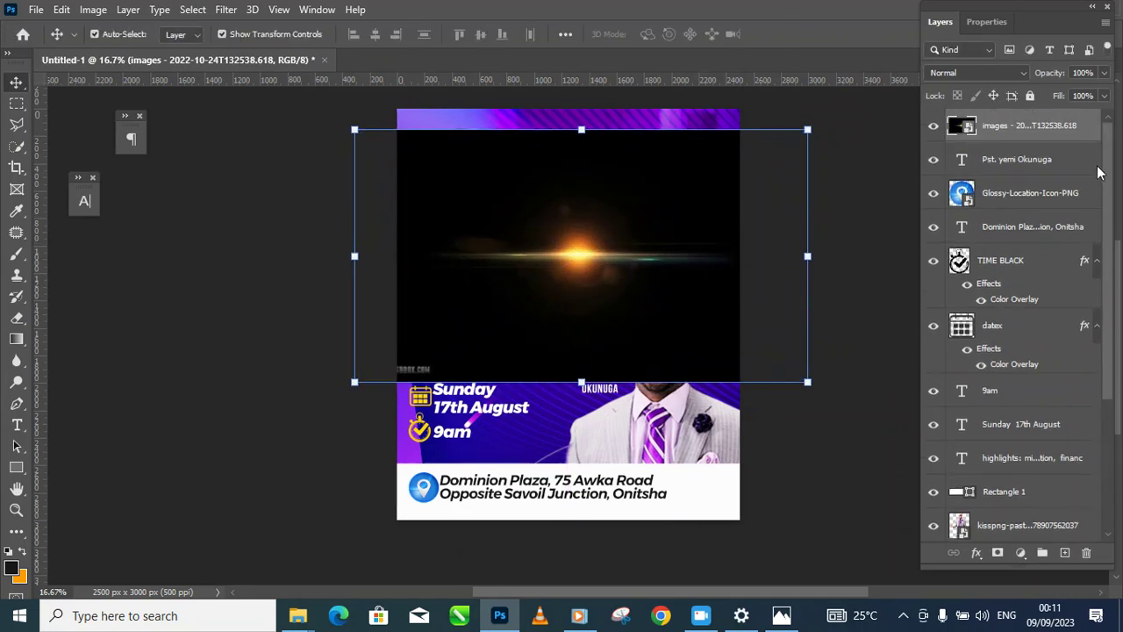
# Step: Rasterize the lens-flare layer and set its blend mode to Screen
pyautogui.rightClick(1032, 132)
pyautogui.click(897, 323)
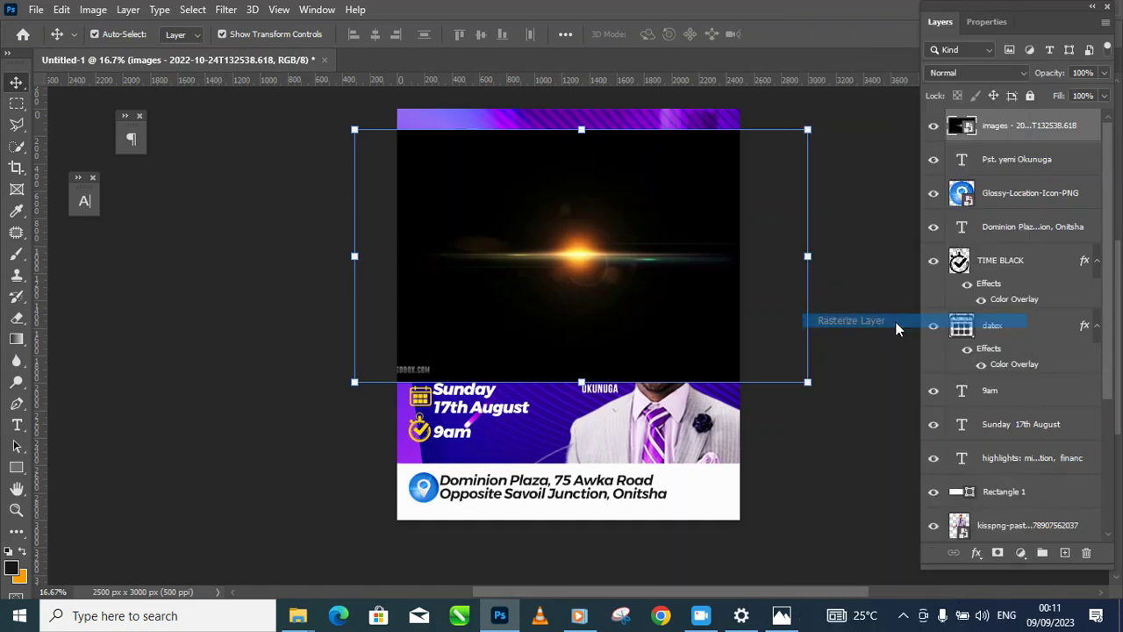
pyautogui.click(976, 73)
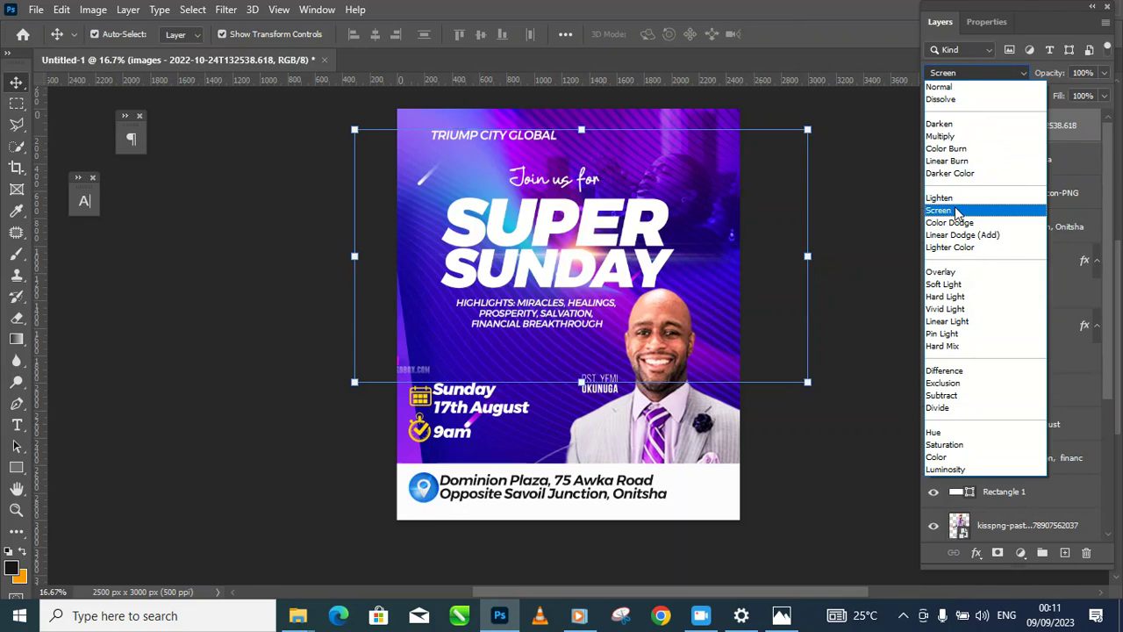
pyautogui.click(956, 210)
pyautogui.moveTo(675, 269)
pyautogui.mouseDown()
pyautogui.moveTo(675, 251)
pyautogui.moveTo(675, 281)
pyautogui.mouseUp()
# Step: Enlarge the lens-flare image to about 117.7% and position it across the headline area
pyautogui.hotkey('ctrl', 't')
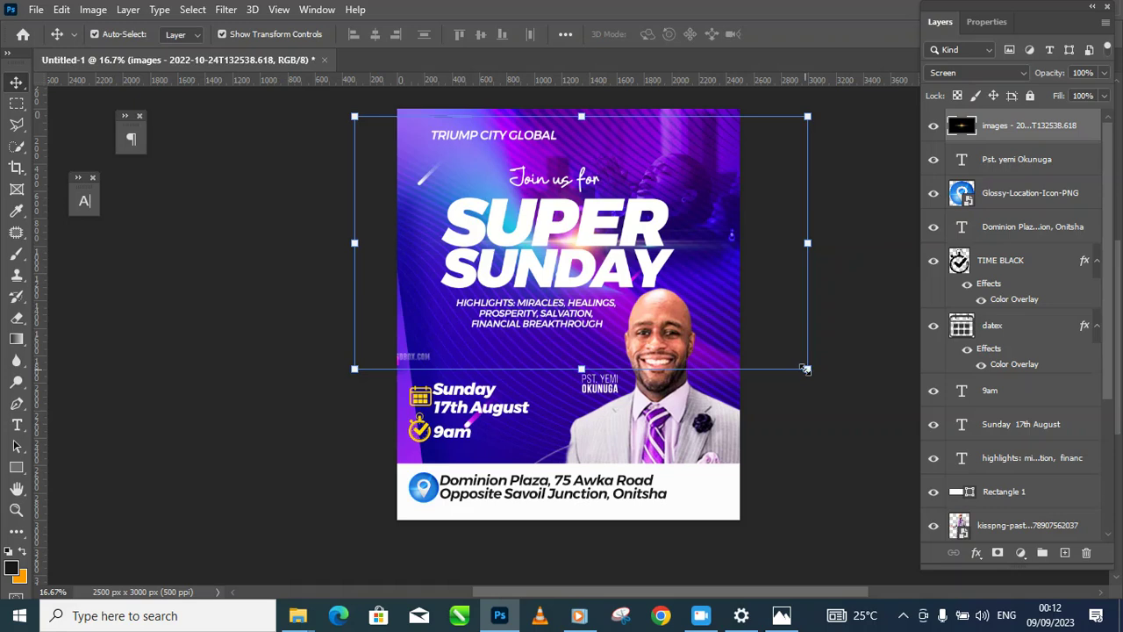
pyautogui.moveTo(808, 369); pyautogui.dragTo(861, 399)
pyautogui.moveTo(720, 299); pyautogui.dragTo(669, 293)
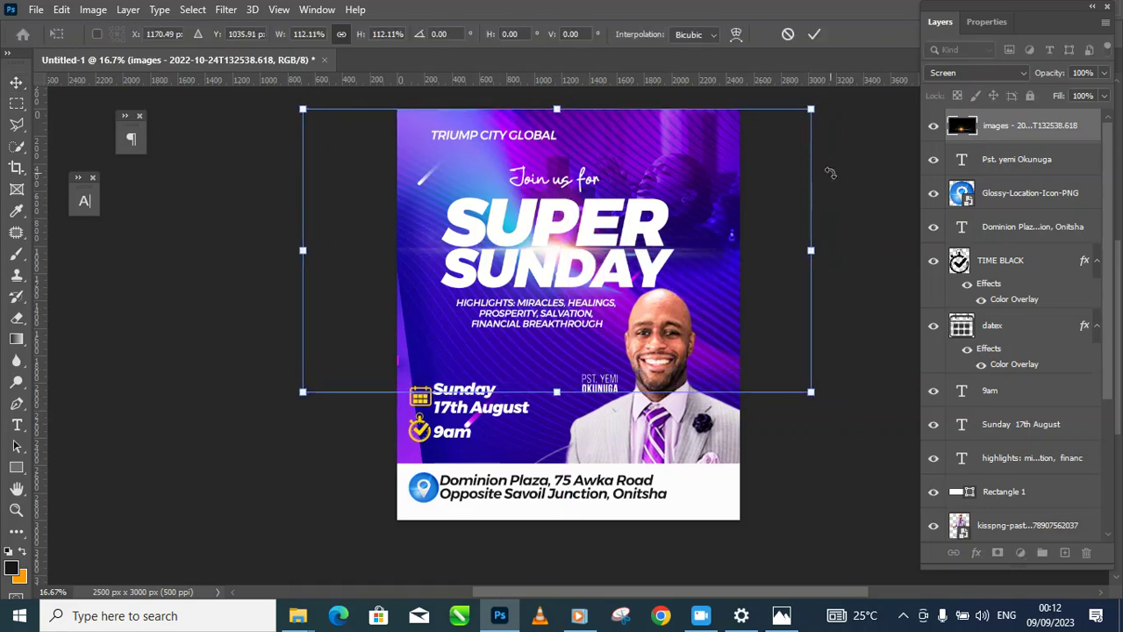
pyautogui.moveTo(812, 110); pyautogui.dragTo(837, 94)
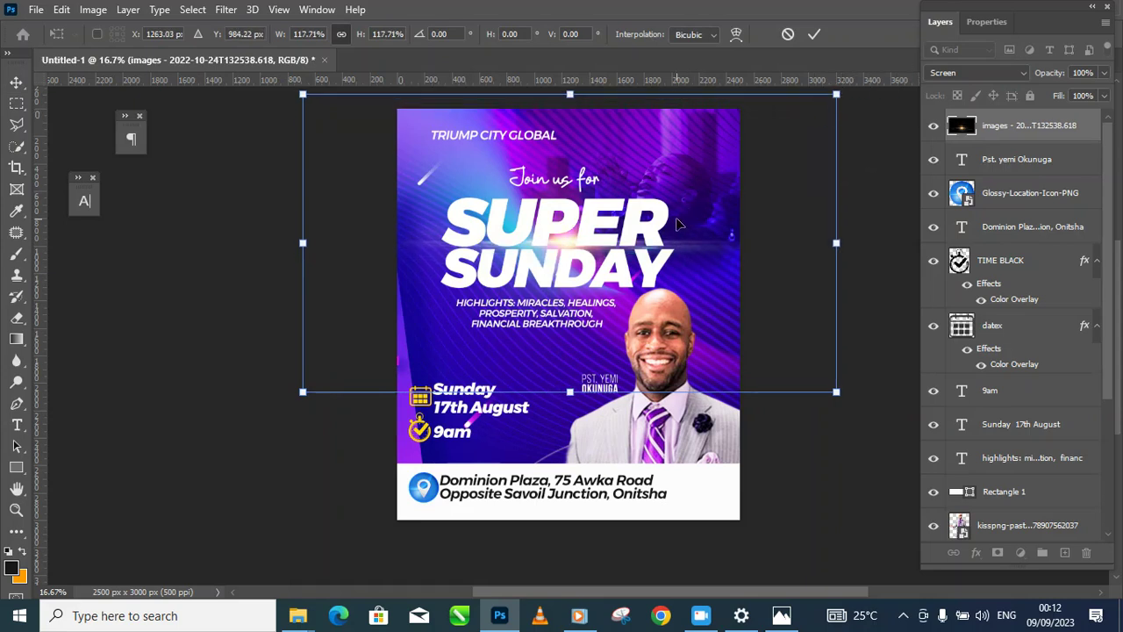
pyautogui.moveTo(677, 227)
pyautogui.mouseDown()
pyautogui.moveTo(676, 216)
pyautogui.moveTo(677, 228)
pyautogui.mouseUp()
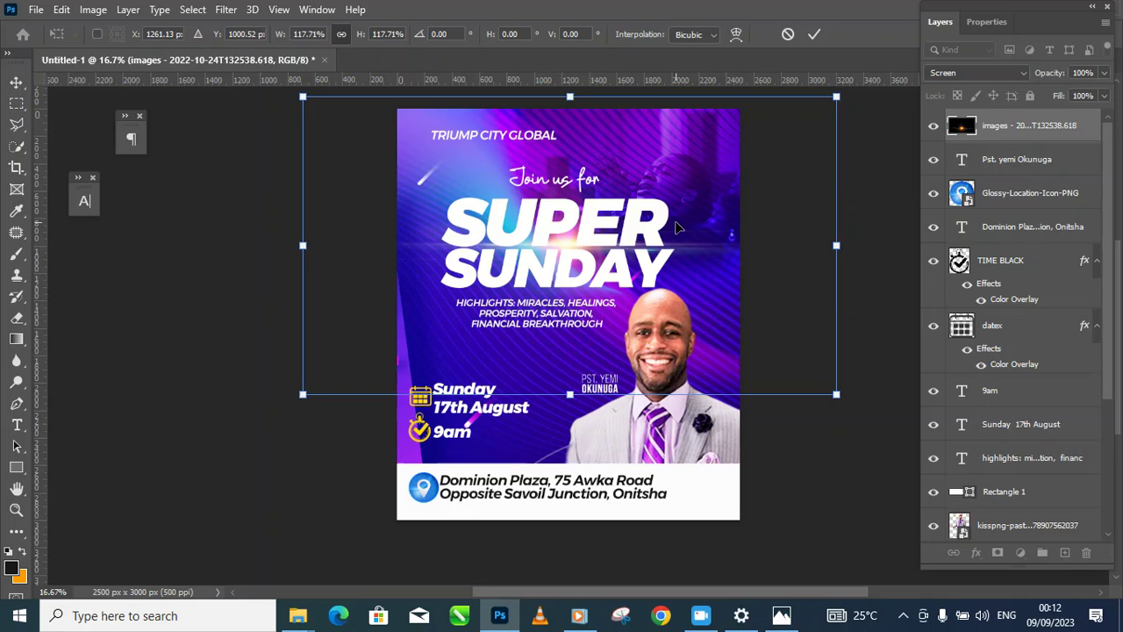
pyautogui.press('Return')
pyautogui.click(770, 426)
pyautogui.keyDown('alt'); pyautogui.click(681, 352); pyautogui.keyUp('alt')
pyautogui.keyDown('alt'); pyautogui.click(682, 352); pyautogui.keyUp('alt')
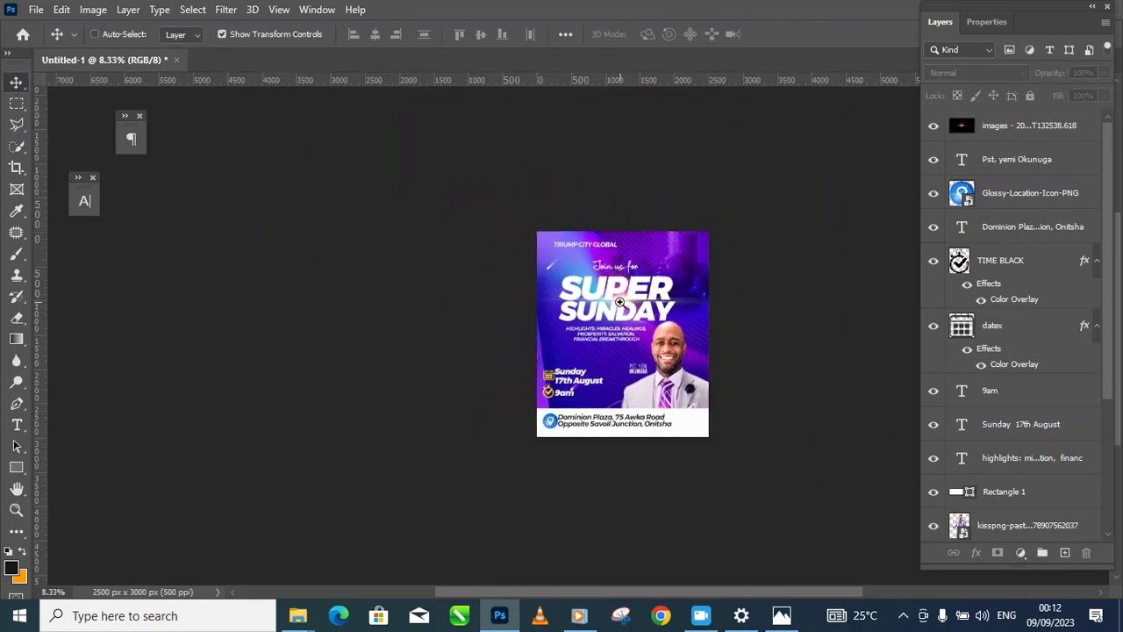
# Step: Drag the light-flare layer below the kisspng portrait layer in the Layers panel
pyautogui.keyDown('ctrl'); pyautogui.click(620, 302); pyautogui.keyUp('ctrl')
pyautogui.keyDown('ctrl'); pyautogui.click(643, 251); pyautogui.keyUp('ctrl')
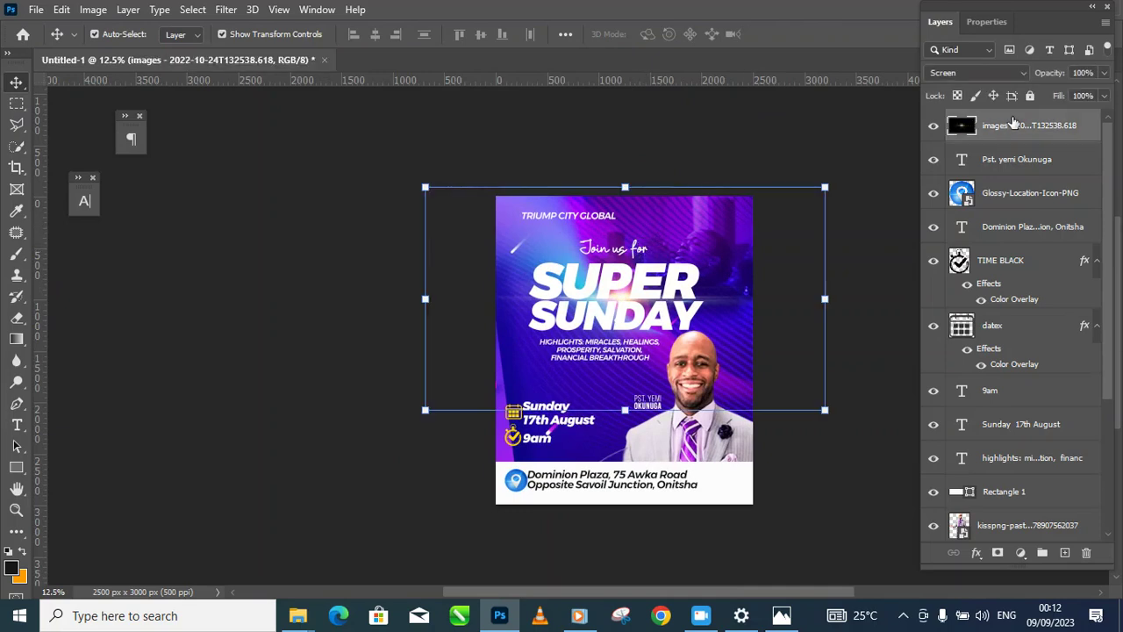
pyautogui.moveTo(1011, 133); pyautogui.dragTo(998, 452)
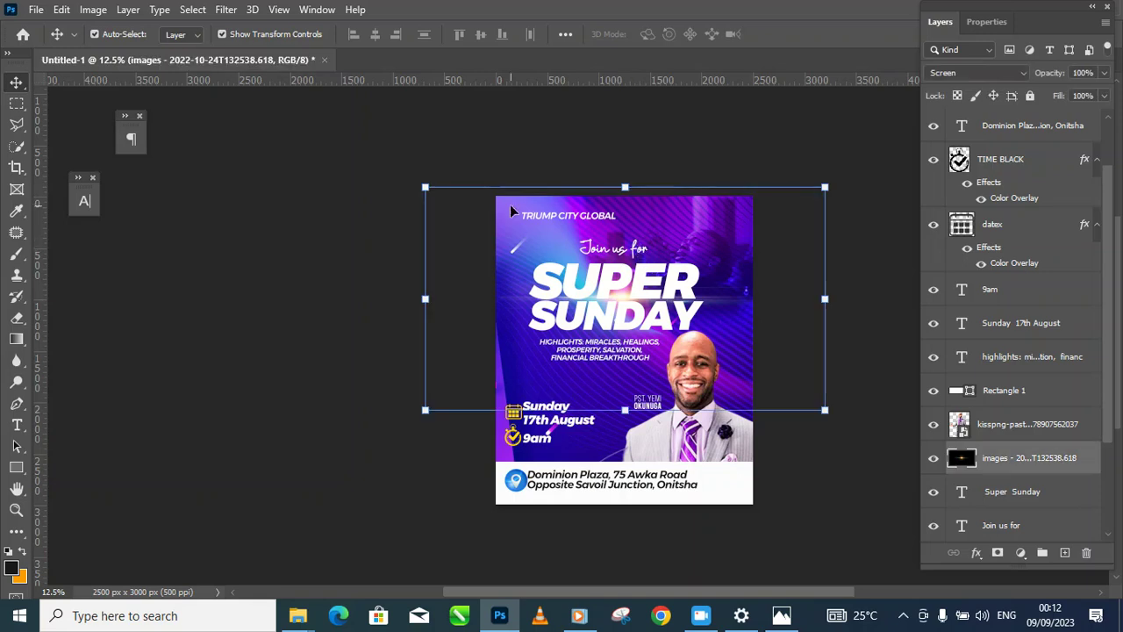
pyautogui.click(431, 188)
pyautogui.click(572, 219)
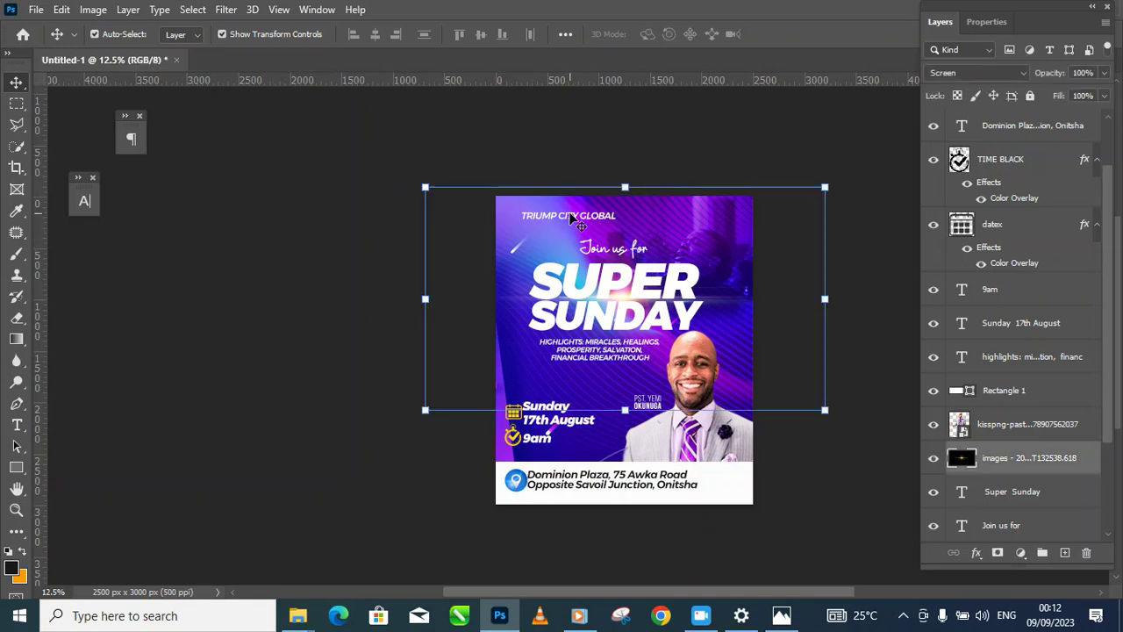
pyautogui.click(569, 214)
pyautogui.click(570, 217)
pyautogui.click(571, 216)
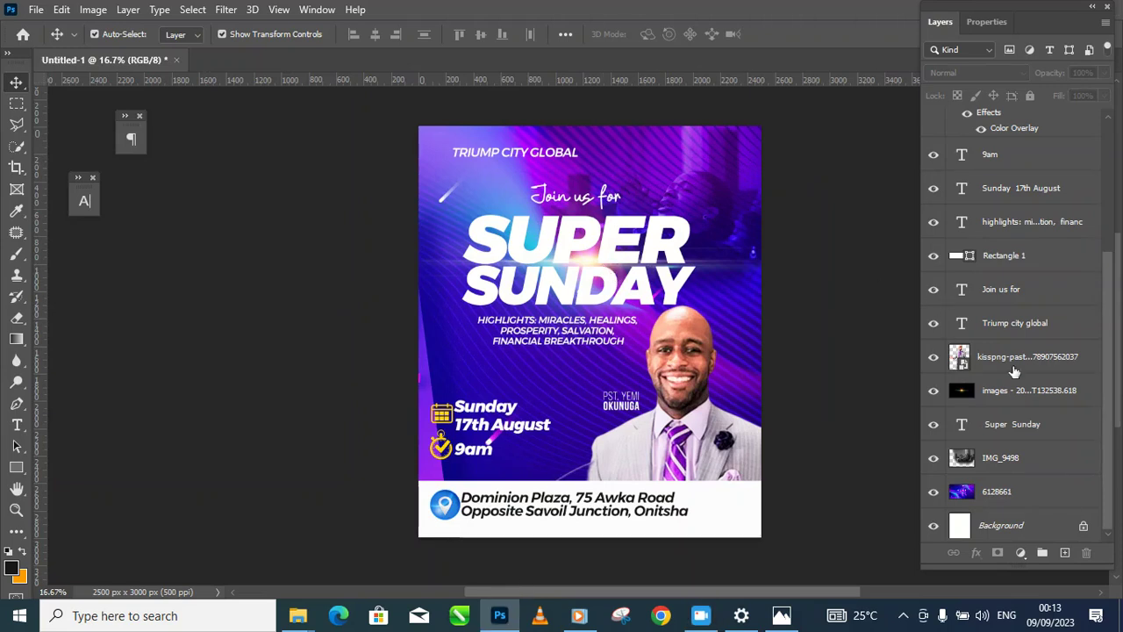
pyautogui.click(1002, 391)
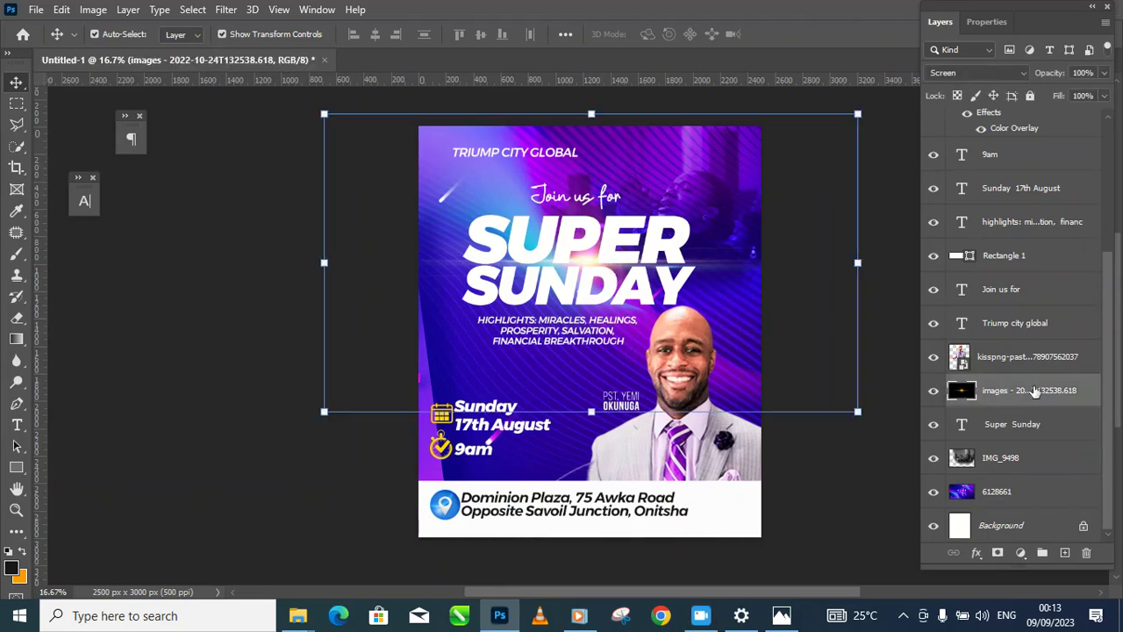
# Step: Set the 'Join us for' text to the Berlina Dreams font and nudge it slightly lower
pyautogui.click(617, 202)
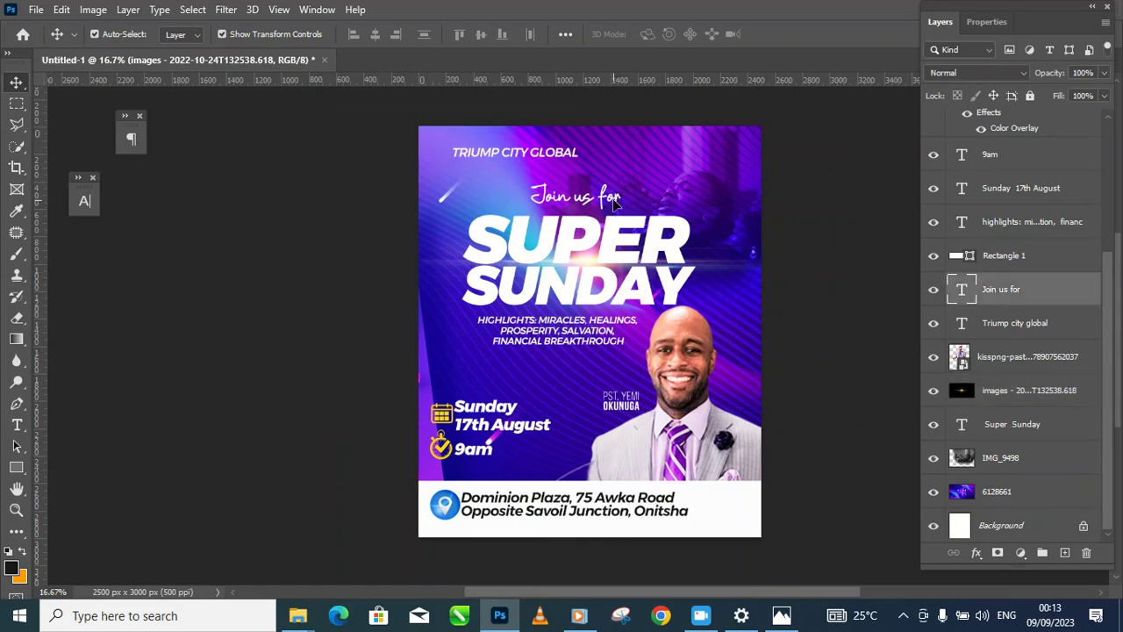
pyautogui.click(514, 152)
pyautogui.click(799, 273)
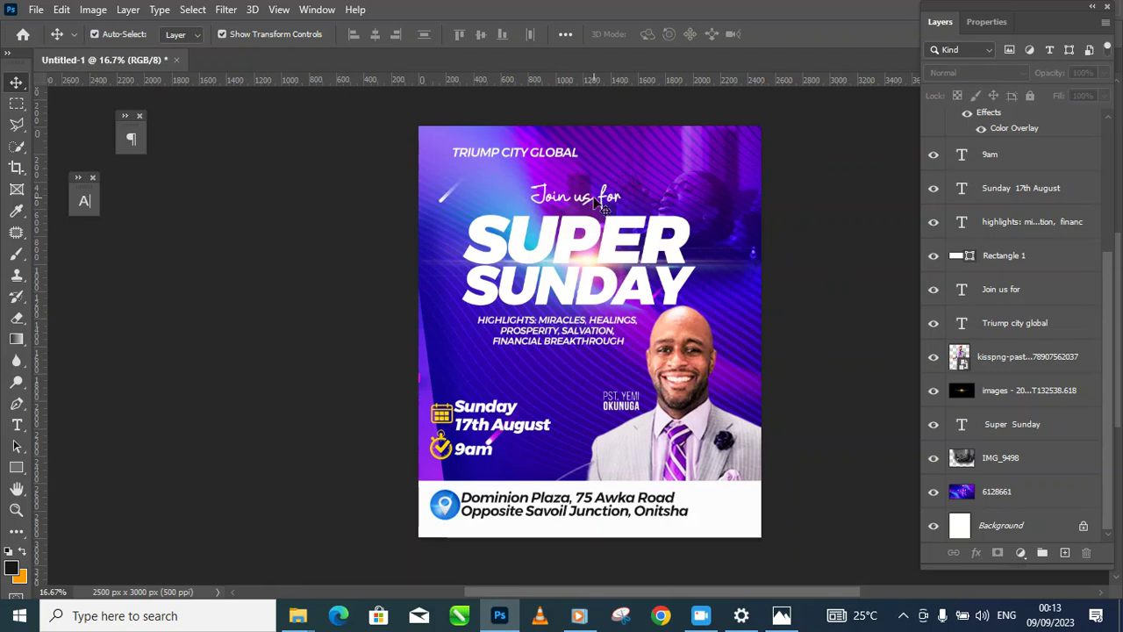
pyautogui.click(606, 202)
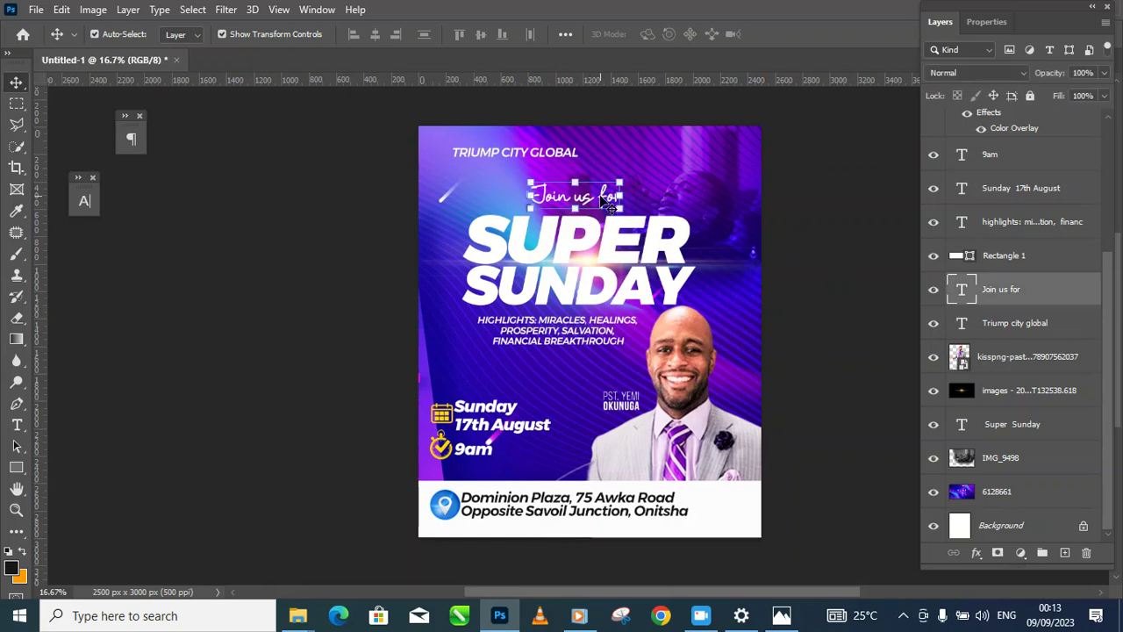
pyautogui.click(85, 201)
pyautogui.click(197, 227)
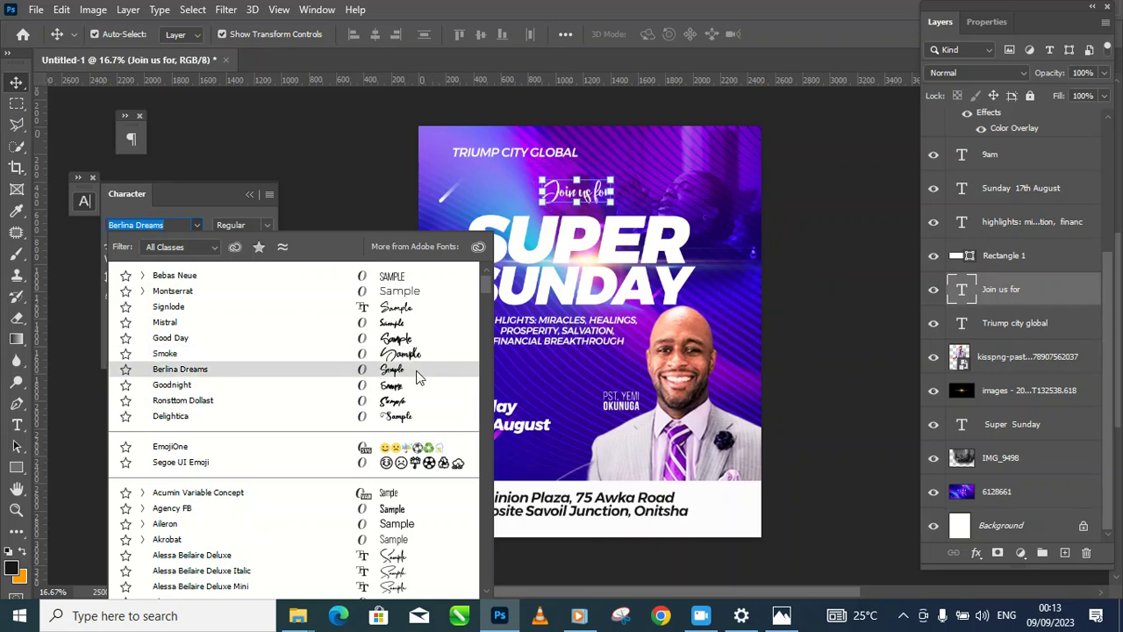
pyautogui.click(417, 376)
pyautogui.click(856, 325)
pyautogui.moveTo(606, 194); pyautogui.dragTo(605, 200)
pyautogui.click(800, 367)
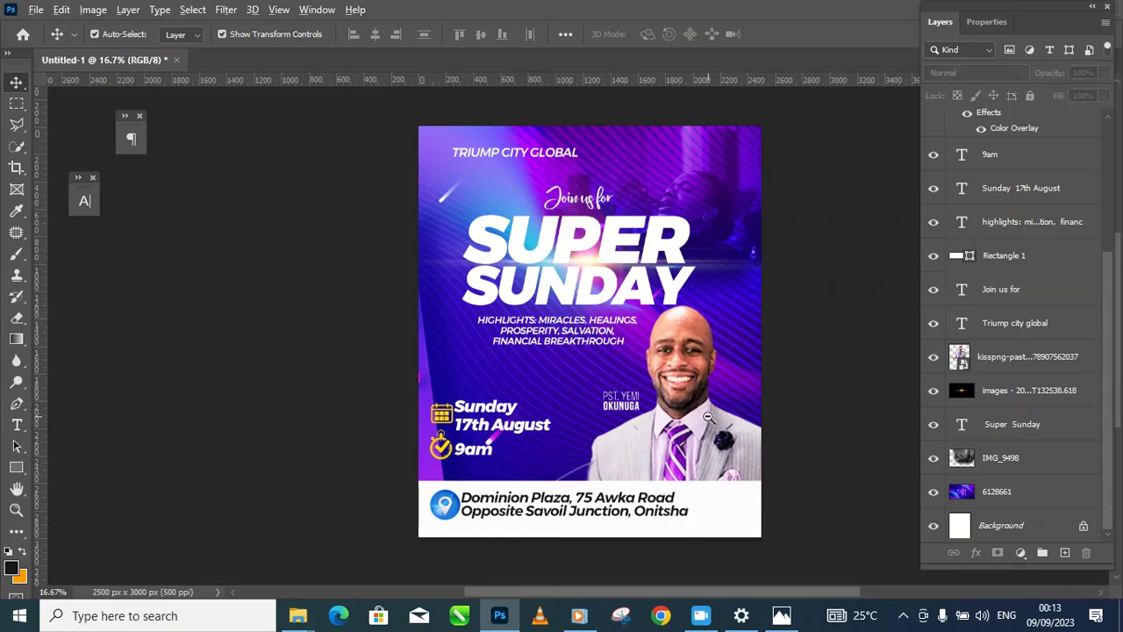
# Step: Select the location pin and Dominion Plaza address and move them right about 20 px
pyautogui.scroll(-1, 710, 418)
pyautogui.moveTo(702, 459); pyautogui.dragTo(693, 416)
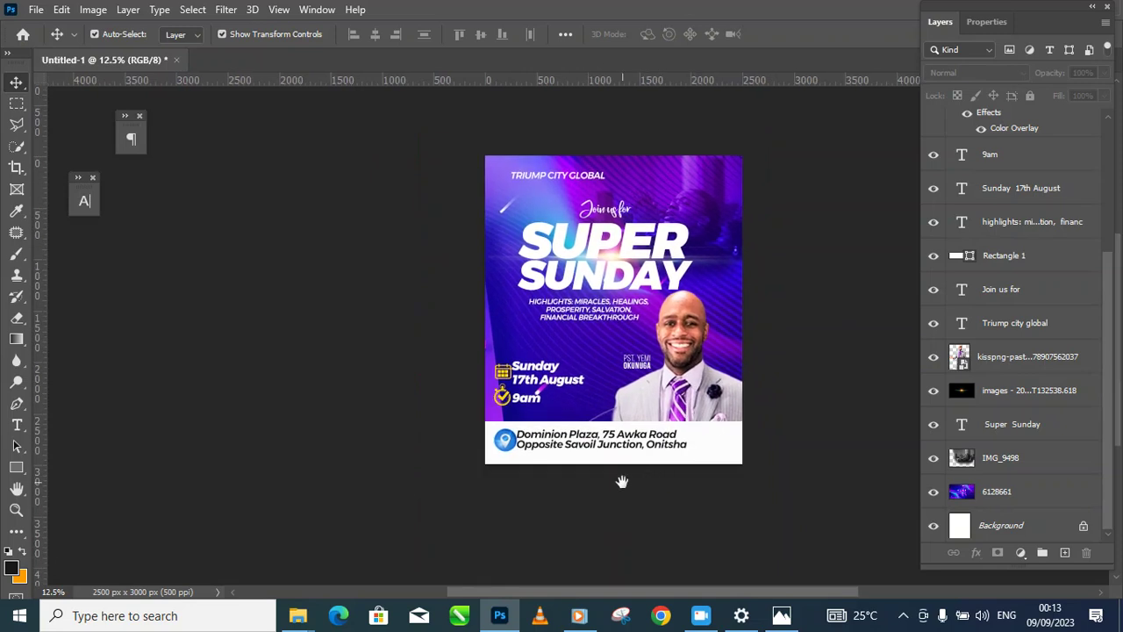
pyautogui.keyDown('ctrl'); pyautogui.click(590, 503); pyautogui.keyUp('ctrl')
pyautogui.keyDown('ctrl'); pyautogui.click(590, 503); pyautogui.keyUp('ctrl')
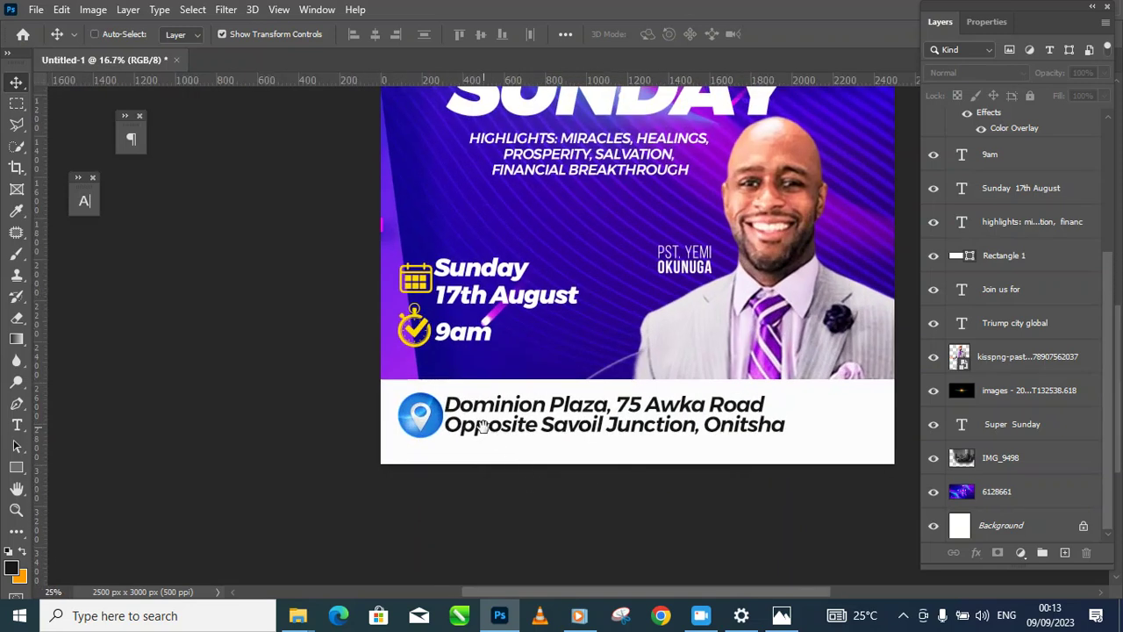
pyautogui.keyDown('ctrl'); pyautogui.click(439, 424); pyautogui.keyUp('ctrl')
pyautogui.keyDown('ctrl'); pyautogui.keyDown('shift'); pyautogui.click(537, 416); pyautogui.keyUp('shift'); pyautogui.keyUp('ctrl')
pyautogui.moveTo(537, 416); pyautogui.dragTo(558, 413)
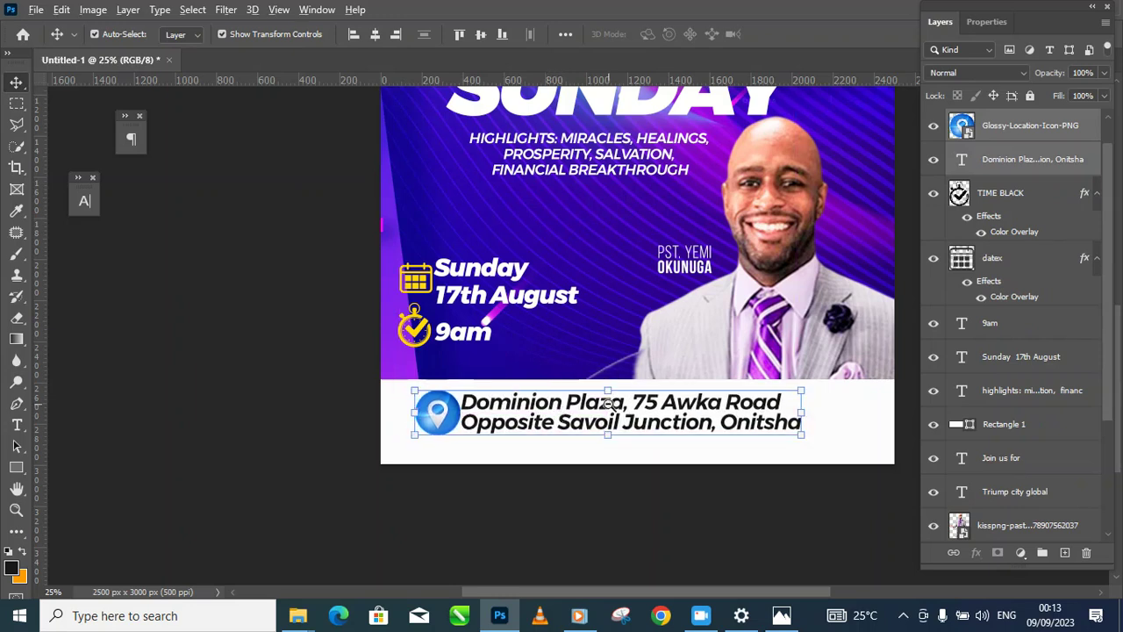
# Step: Zoom and pan to review the whole flyer, then select the light-flare layer
pyautogui.hotkey('ctrl', '-')
pyautogui.hotkey('ctrl', '-')
pyautogui.click(845, 402)
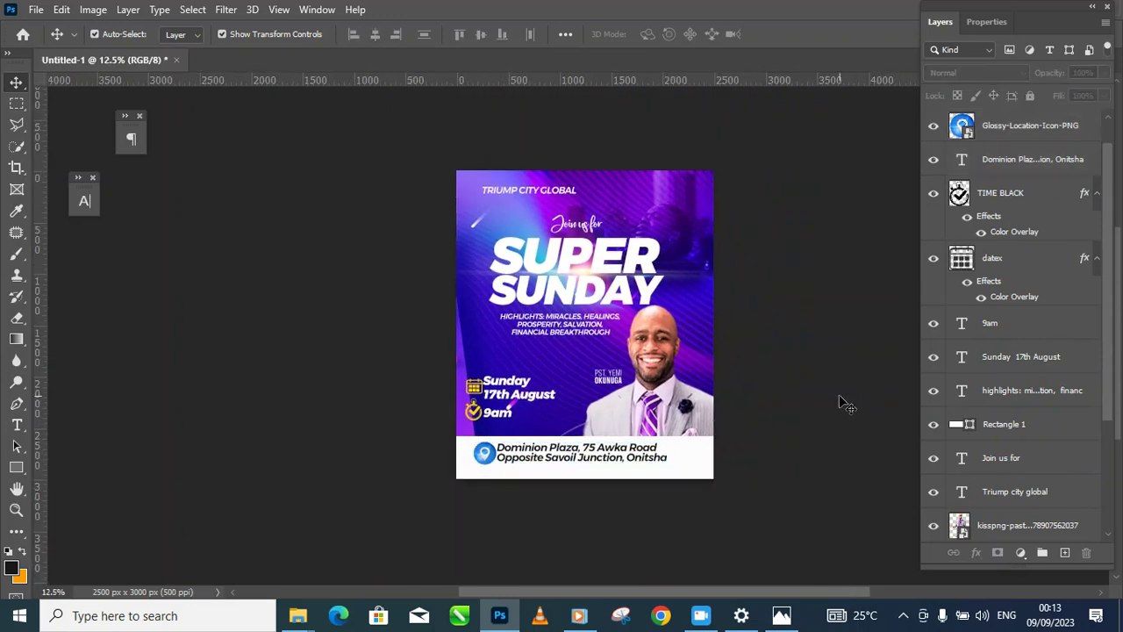
pyautogui.moveTo(755, 414); pyautogui.dragTo(774, 321)
pyautogui.hotkey('ctrl', '+')
pyautogui.moveTo(709, 271); pyautogui.dragTo(666, 387)
pyautogui.keyDown('alt'); pyautogui.click(674, 382); pyautogui.keyUp('alt')
pyautogui.keyDown('ctrl'); pyautogui.click(637, 360); pyautogui.keyUp('ctrl')
pyautogui.keyDown('alt'); pyautogui.click(638, 383); pyautogui.keyUp('alt')
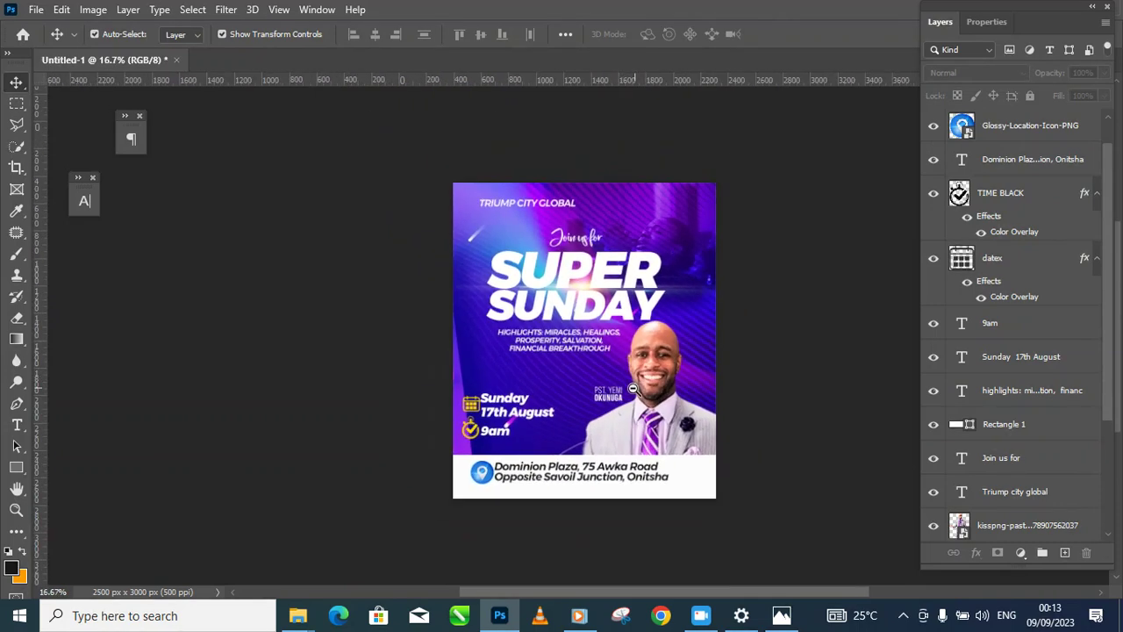
pyautogui.keyDown('ctrl'); pyautogui.click(595, 342); pyautogui.keyUp('ctrl')
pyautogui.keyDown('ctrl'); pyautogui.click(573, 416); pyautogui.keyUp('ctrl')
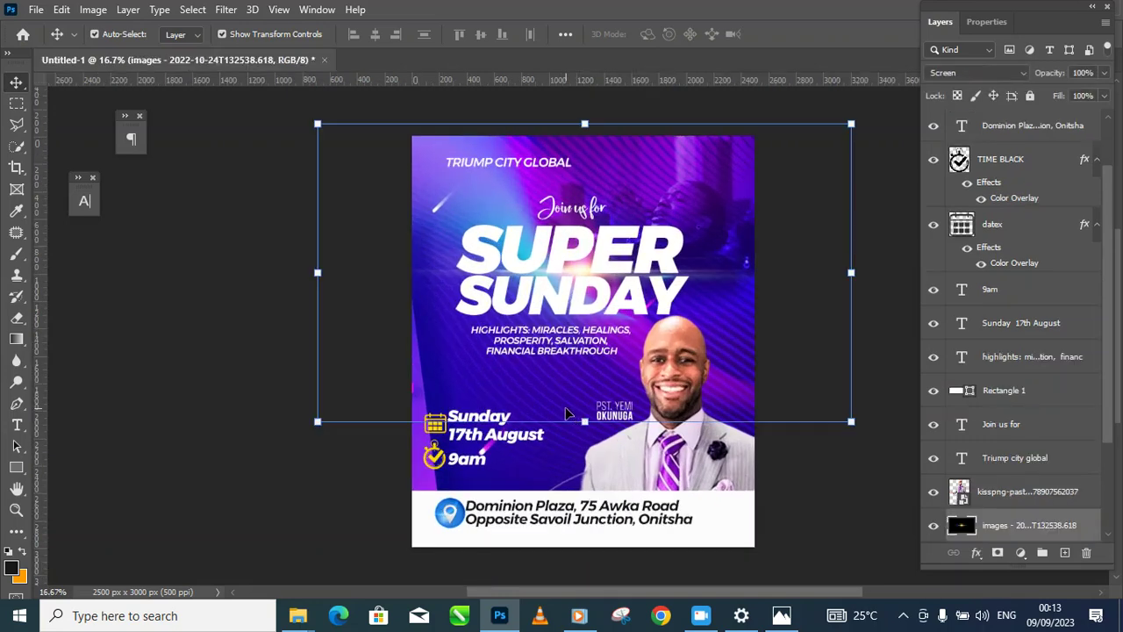
# Step: Nudge the purple background layer 6128661 slightly right with Shift+Right
pyautogui.keyDown('ctrl'); pyautogui.click(566, 461); pyautogui.keyUp('ctrl')
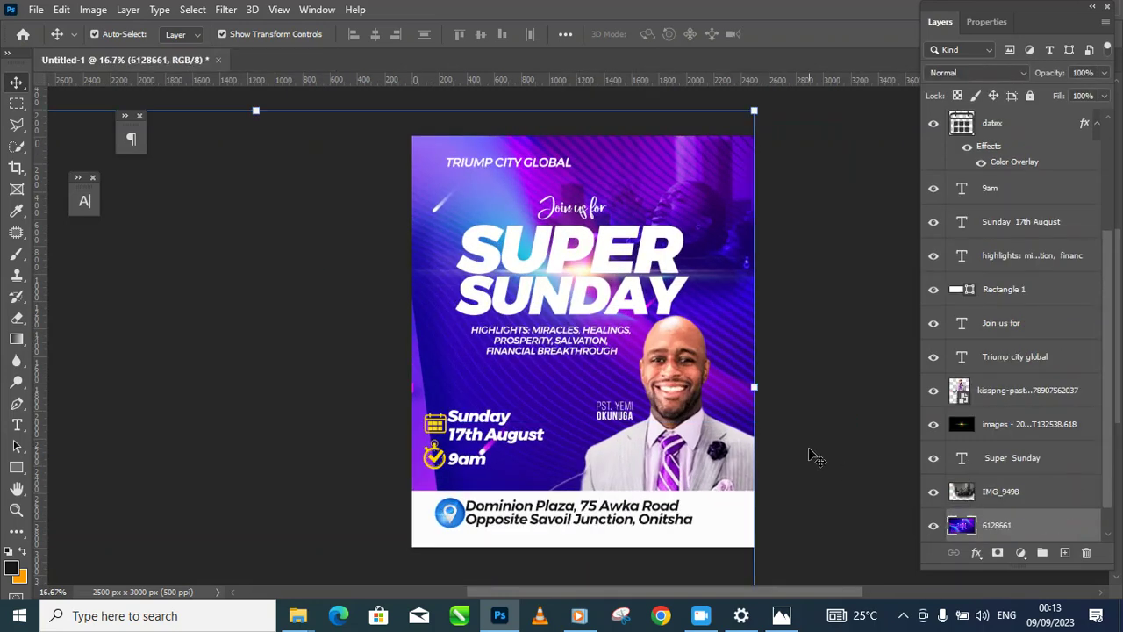
pyautogui.hotkey('shift', 'Right')
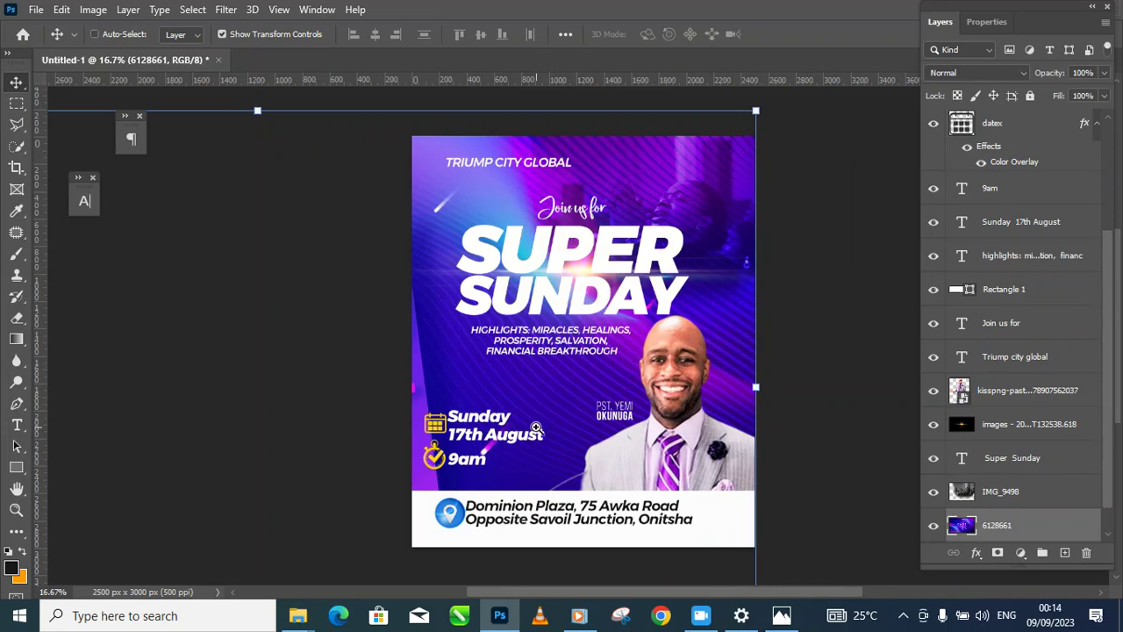
pyautogui.keyDown('ctrl'); pyautogui.click(537, 427); pyautogui.keyUp('ctrl')
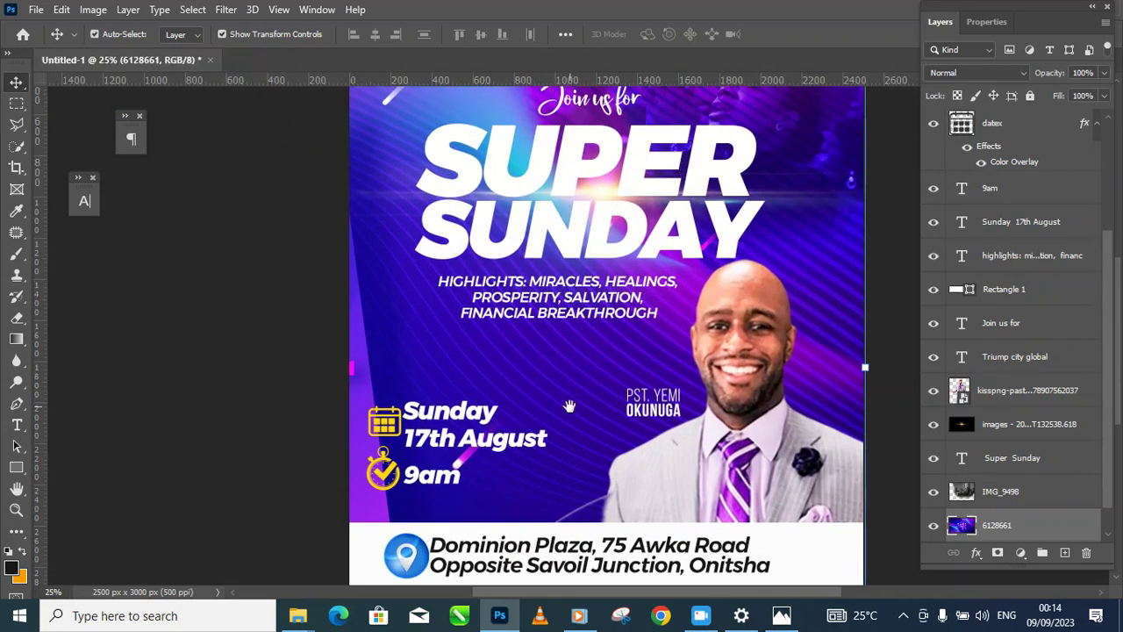
pyautogui.keyDown('alt'); pyautogui.click(629, 413); pyautogui.keyUp('alt')
pyautogui.keyDown('alt'); pyautogui.click(629, 413); pyautogui.keyUp('alt')
pyautogui.keyDown('ctrl'); pyautogui.click(623, 386); pyautogui.keyUp('ctrl')
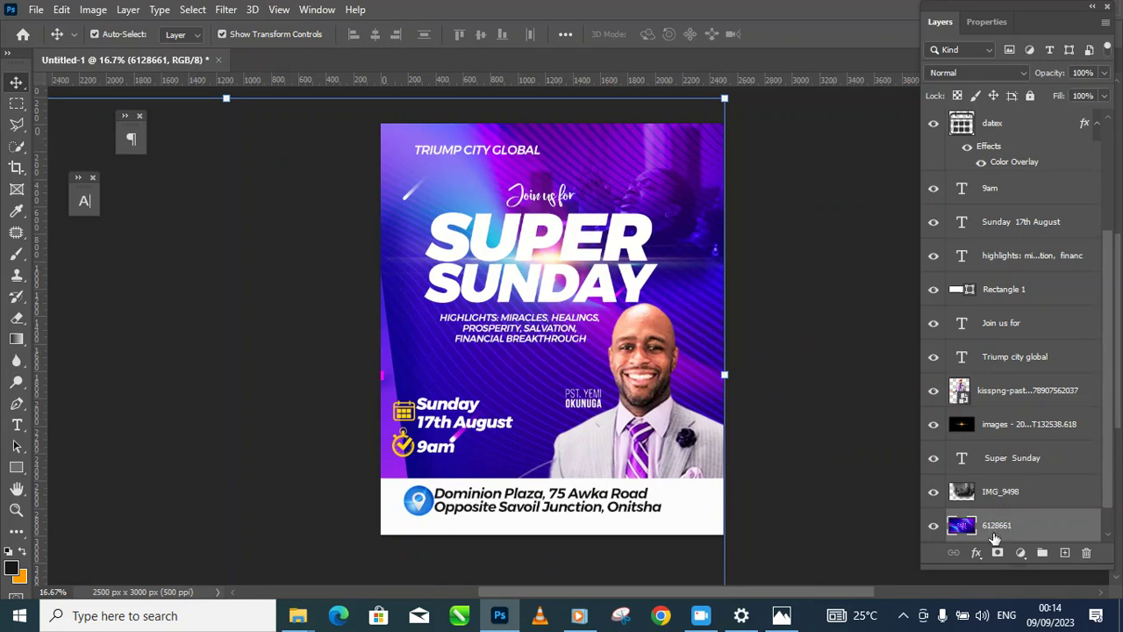
# Step: Apply a Gaussian Blur with a 13.9-pixel radius to the purple background
pyautogui.click(226, 10)
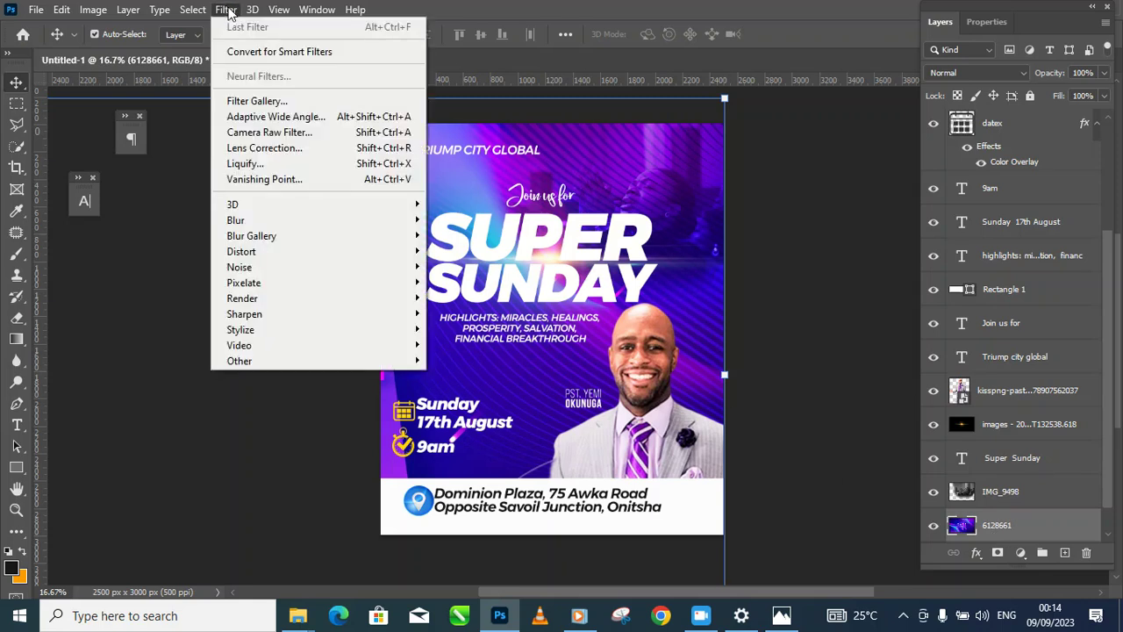
pyautogui.moveTo(303, 219)
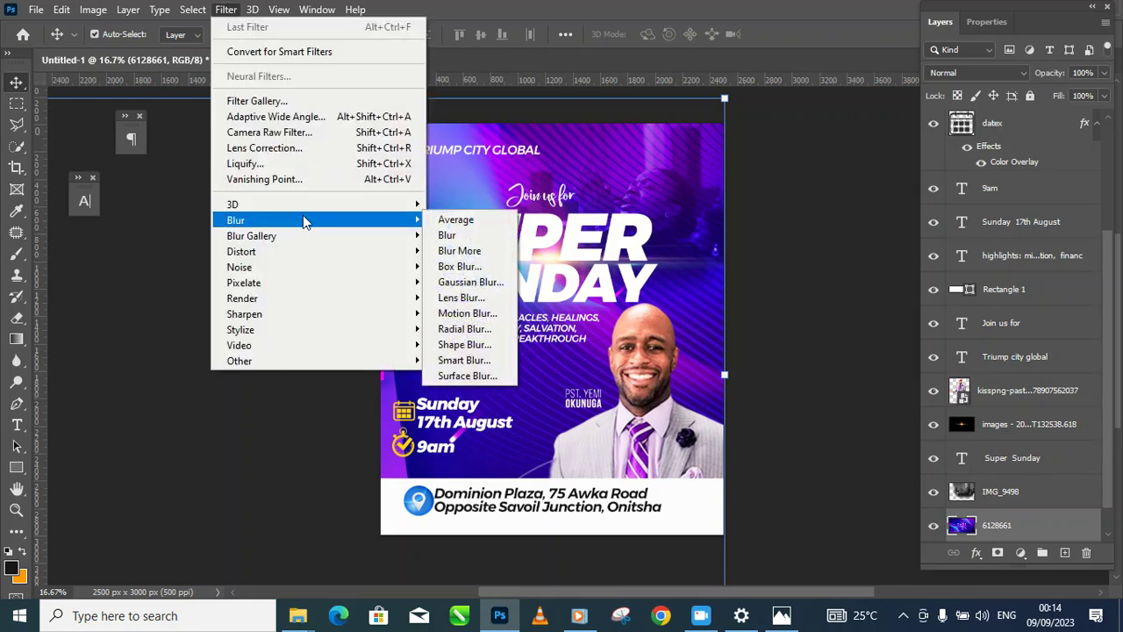
pyautogui.click(458, 282)
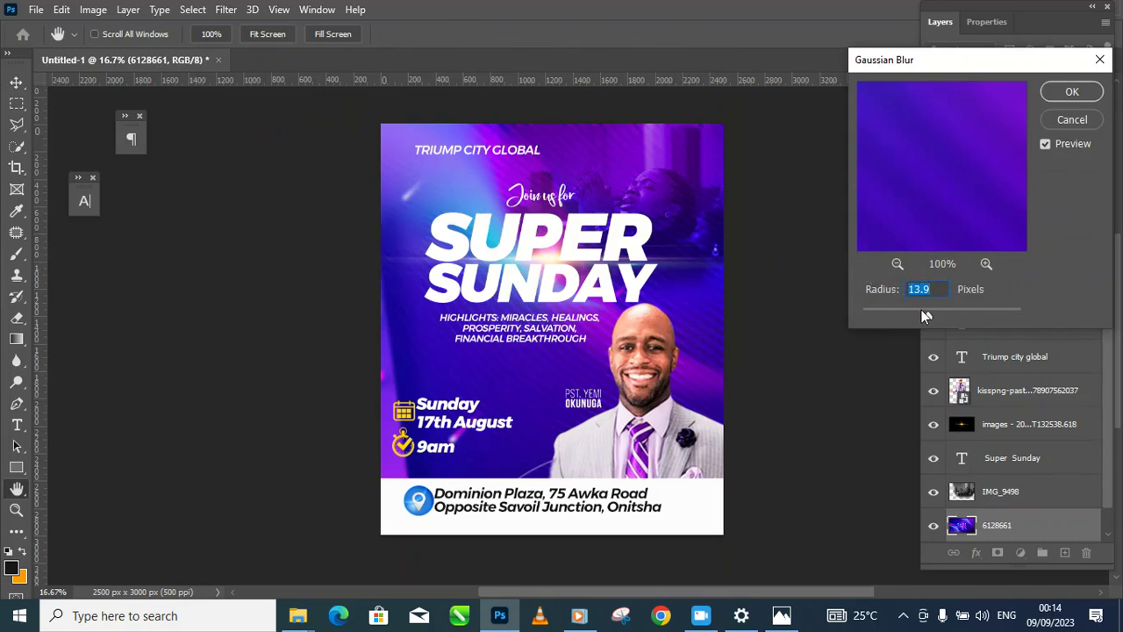
pyautogui.click(966, 315)
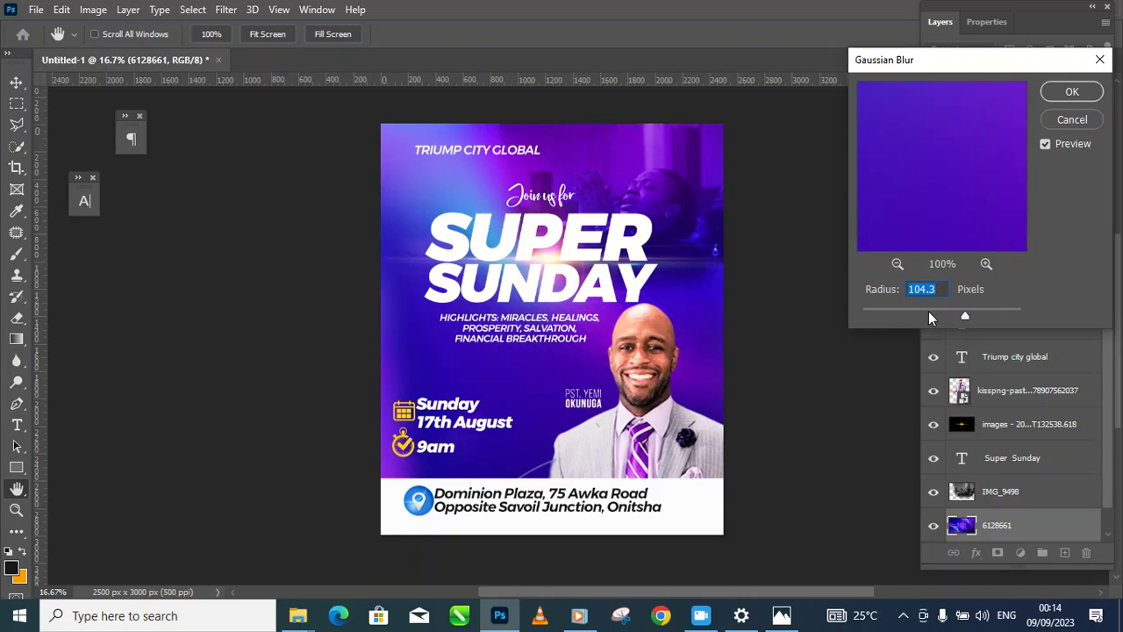
pyautogui.click(930, 315)
pyautogui.click(936, 313)
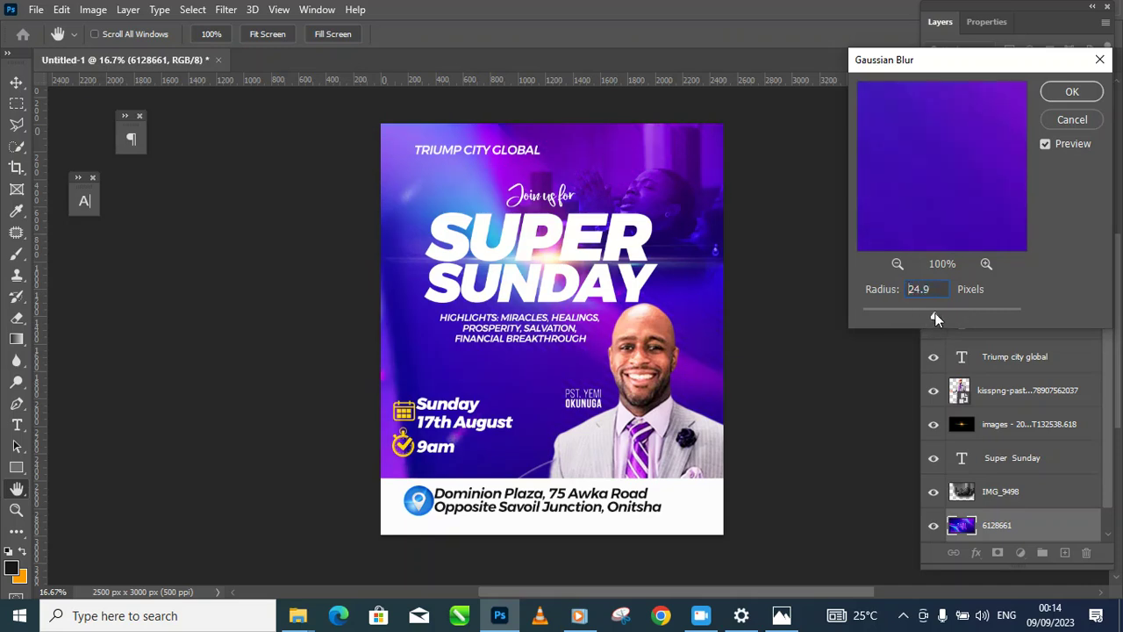
pyautogui.click(926, 315)
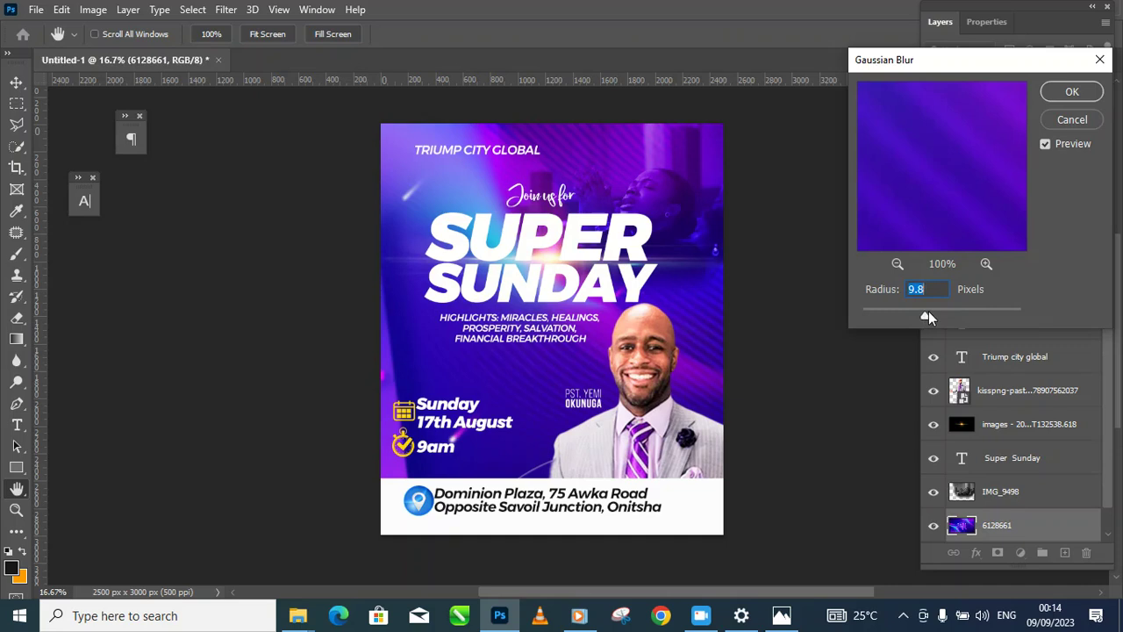
pyautogui.click(929, 315)
pyautogui.click(1079, 92)
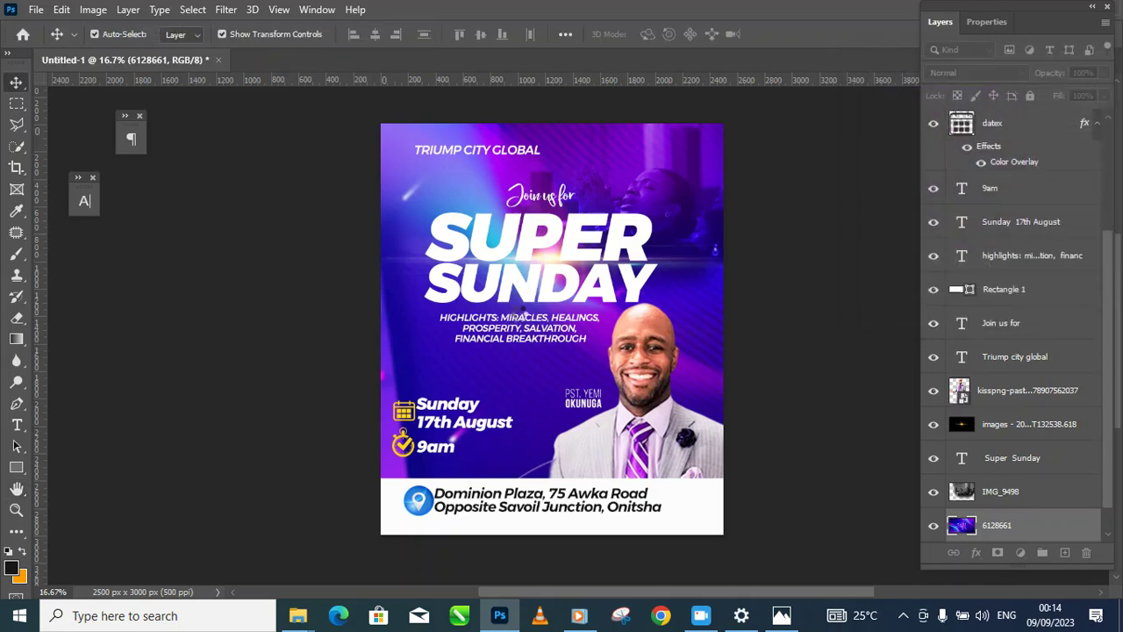
# Step: Review the blurred background layer and deselect it
pyautogui.click(525, 318)
pyautogui.scroll(-2, 561, 368)
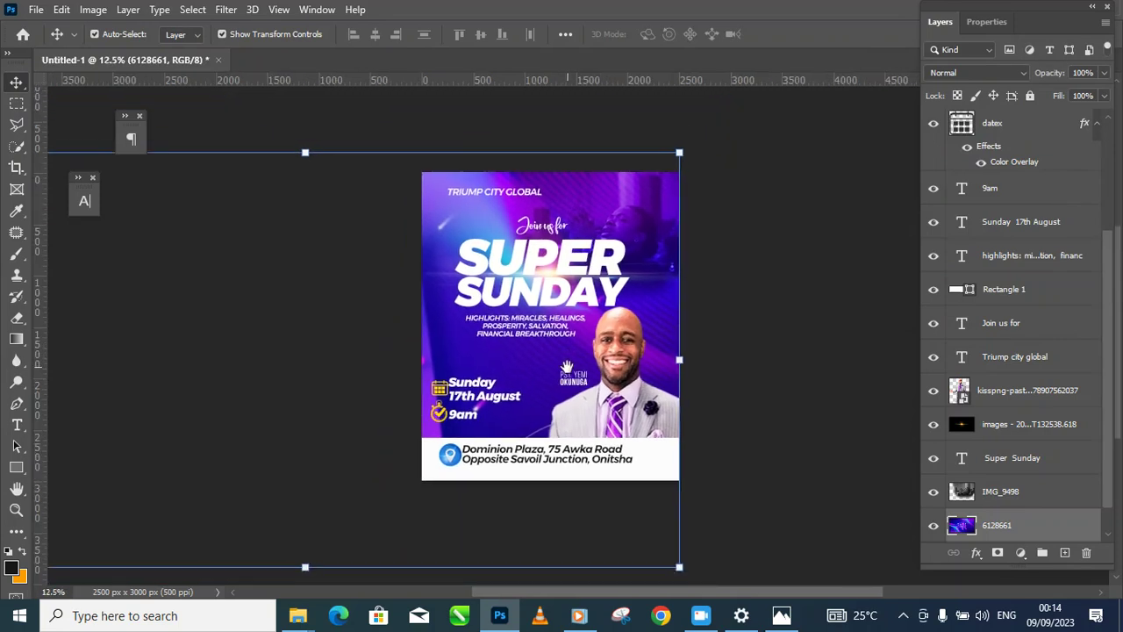
pyautogui.scroll(1, 566, 369)
pyautogui.scroll(-1, 568, 378)
pyautogui.click(383, 411)
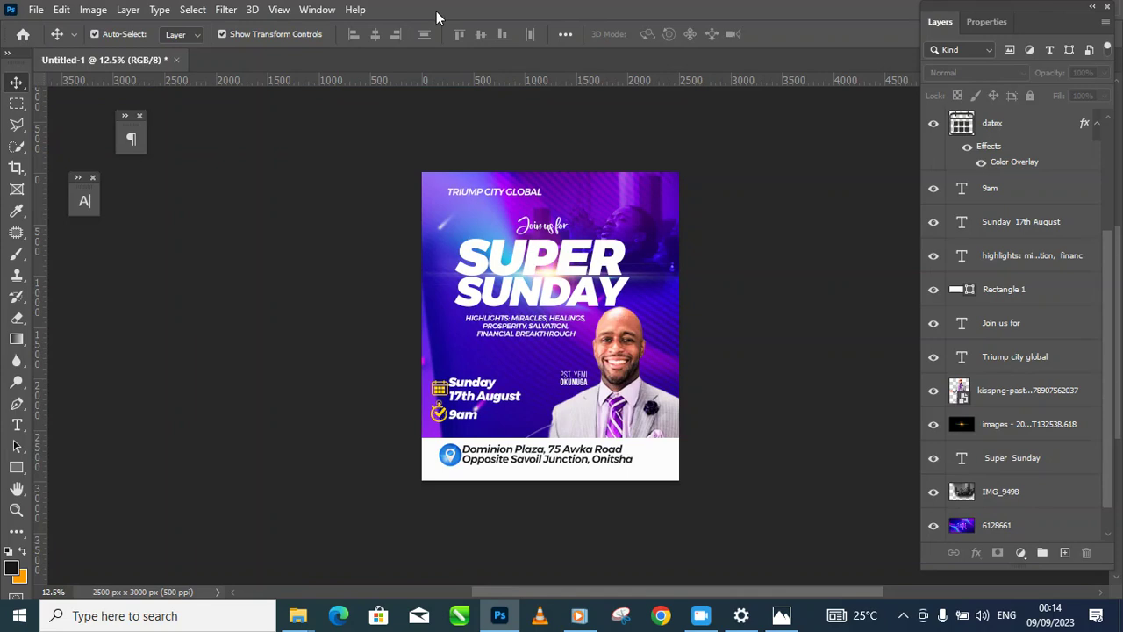
# Step: Start File > Export As for the flyer, then cancel it with Esc
pyautogui.click(35, 11)
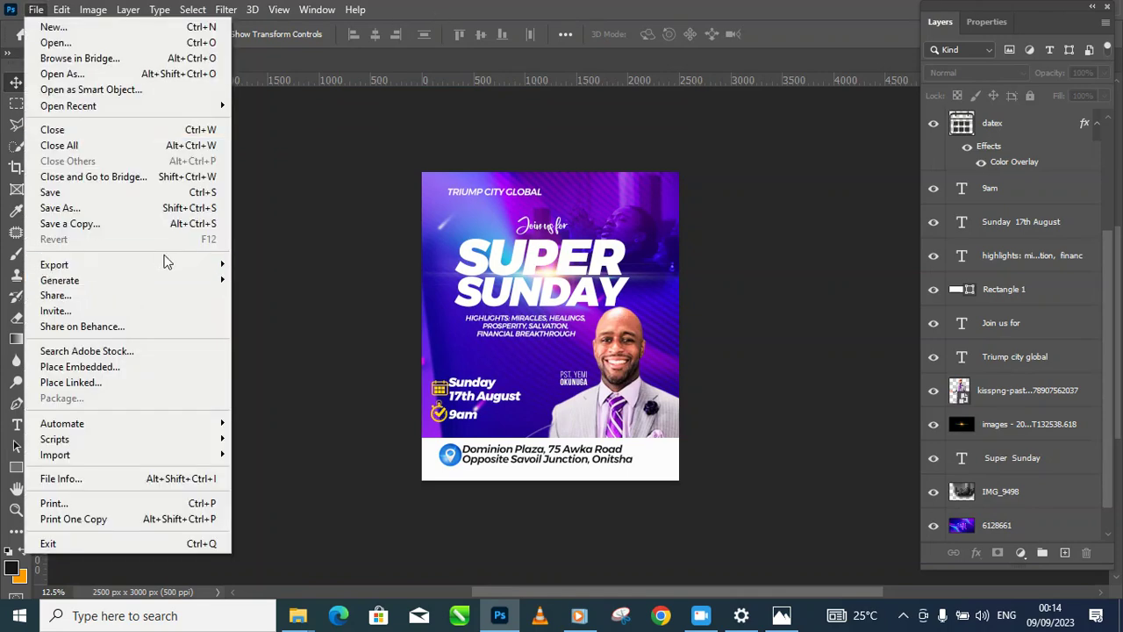
pyautogui.moveTo(181, 261)
pyautogui.click(294, 284)
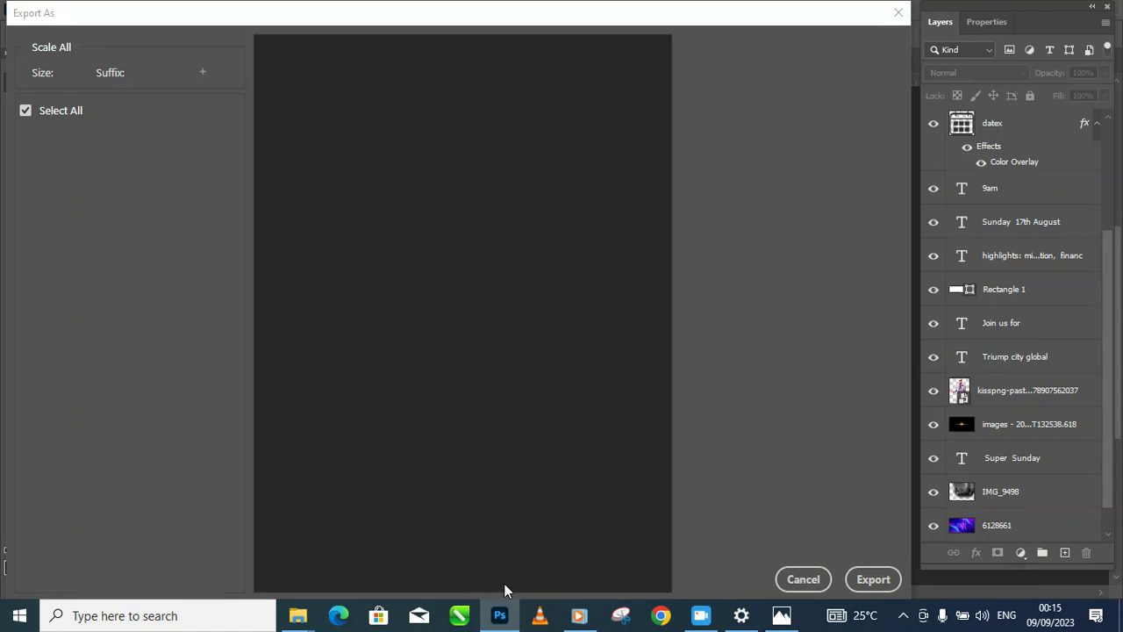
pyautogui.press('Escape')
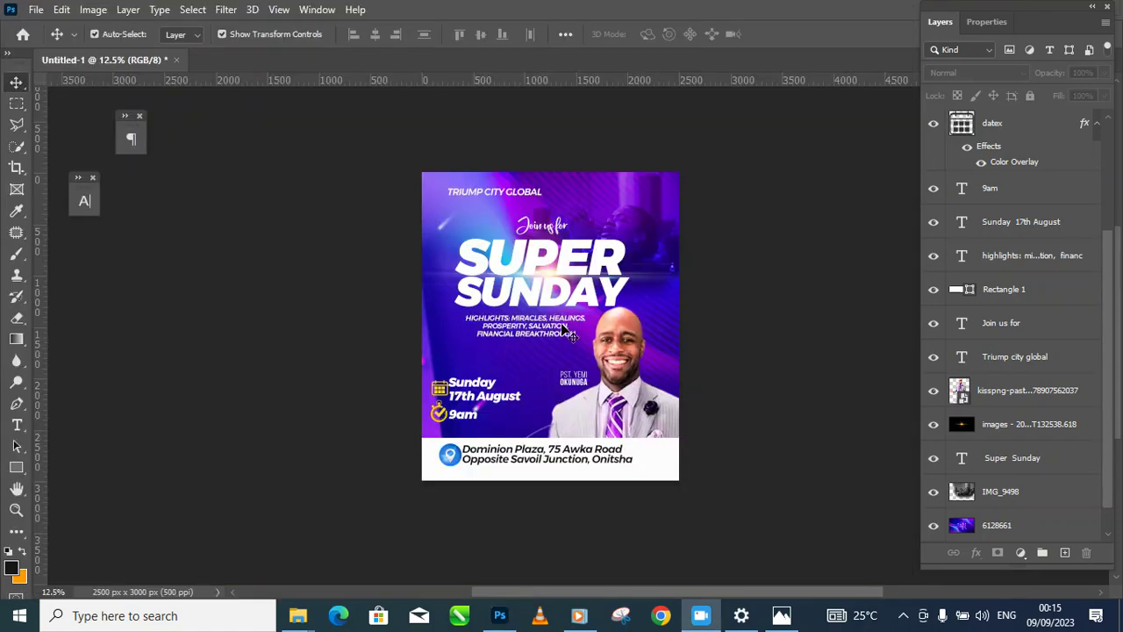
# Step: Save the flyer as SUPER SUNDAY FLYER.psd in Desktop\TUTORIALS, accepting the Photoshop format options
pyautogui.click(36, 10)
pyautogui.click(97, 185)
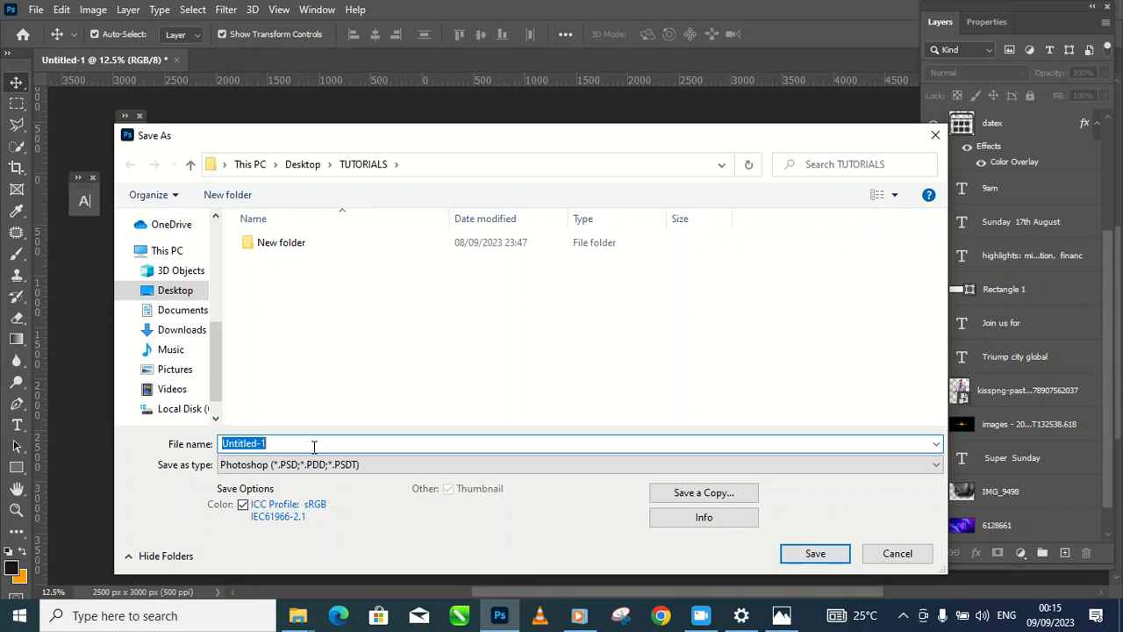
pyautogui.write('SUPER SUNDAY FLYER')
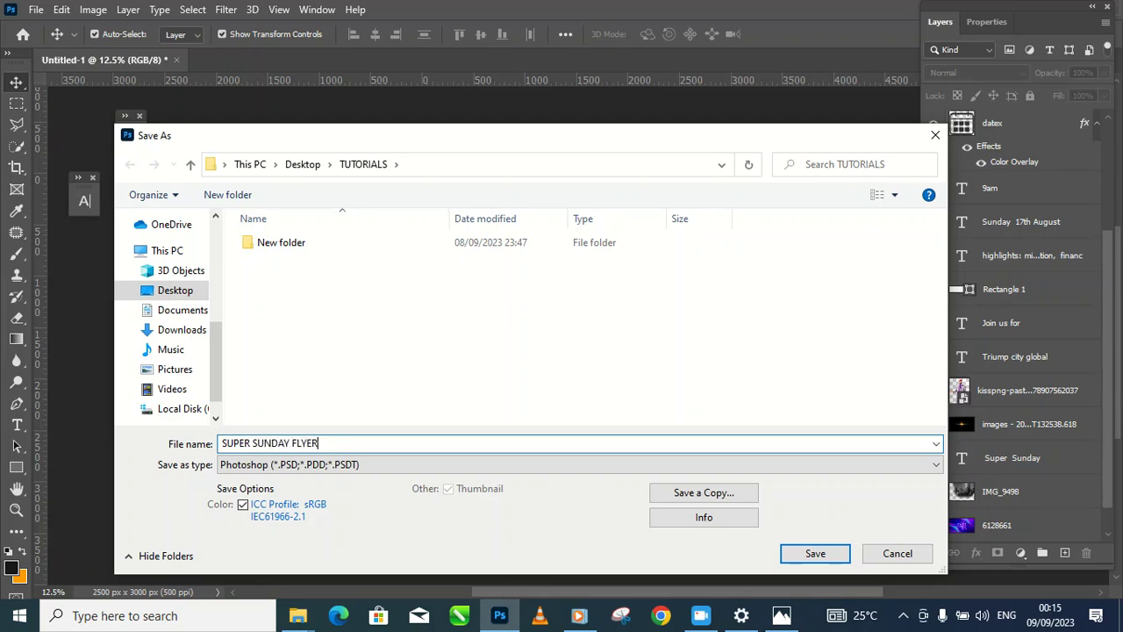
pyautogui.click(820, 555)
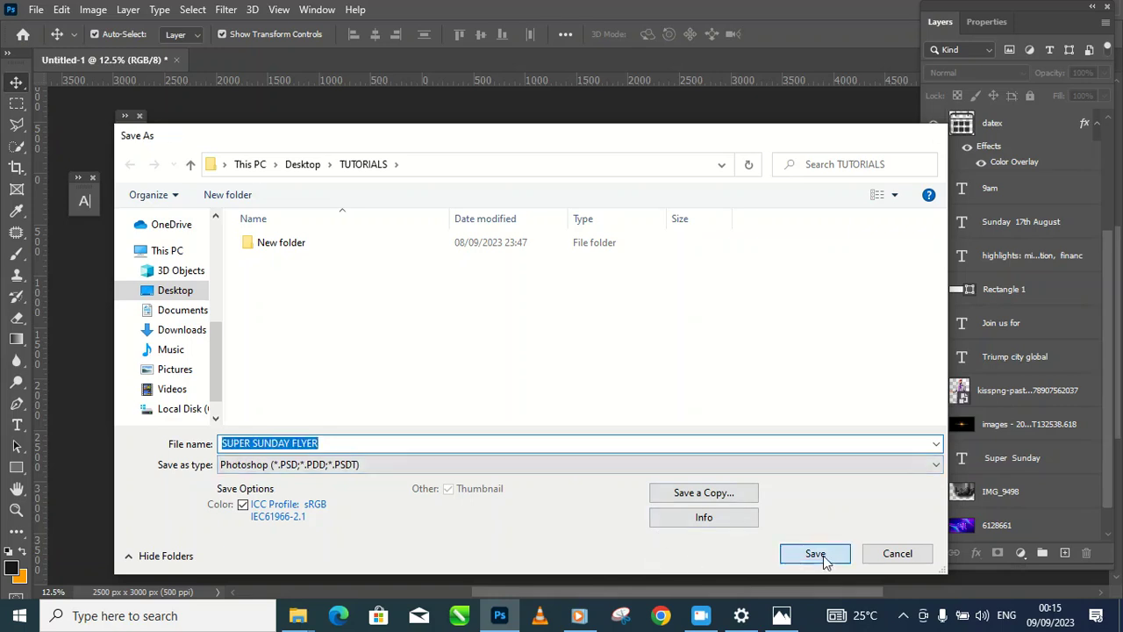
pyautogui.click(740, 163)
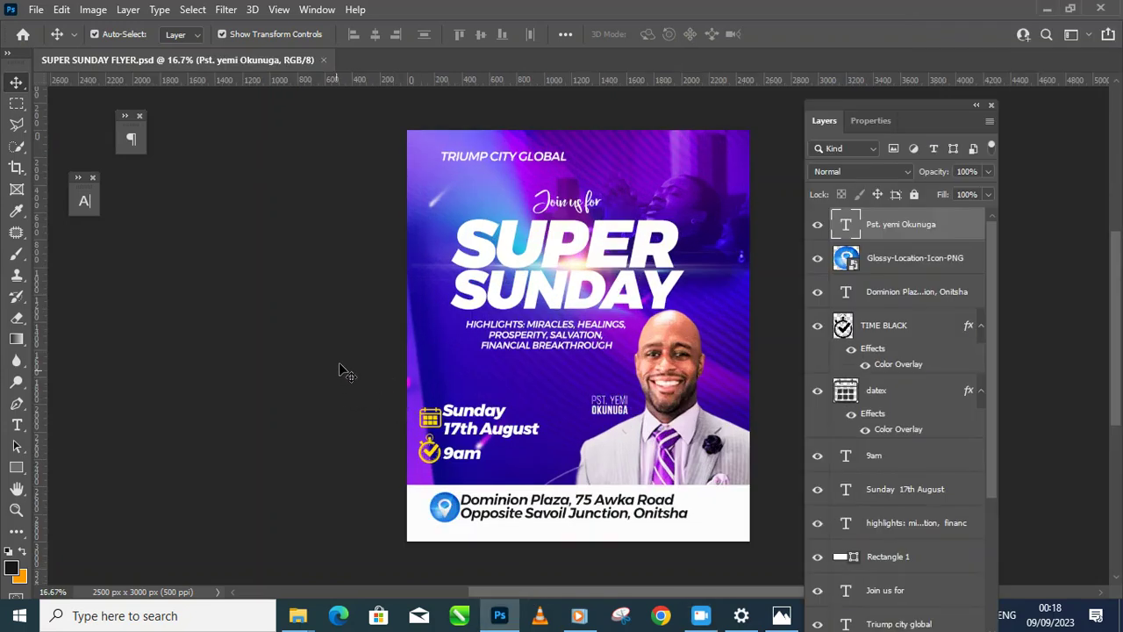
# Step: Deselect the speaker's name text layer and bring up the File > Export submenu
pyautogui.click(338, 377)
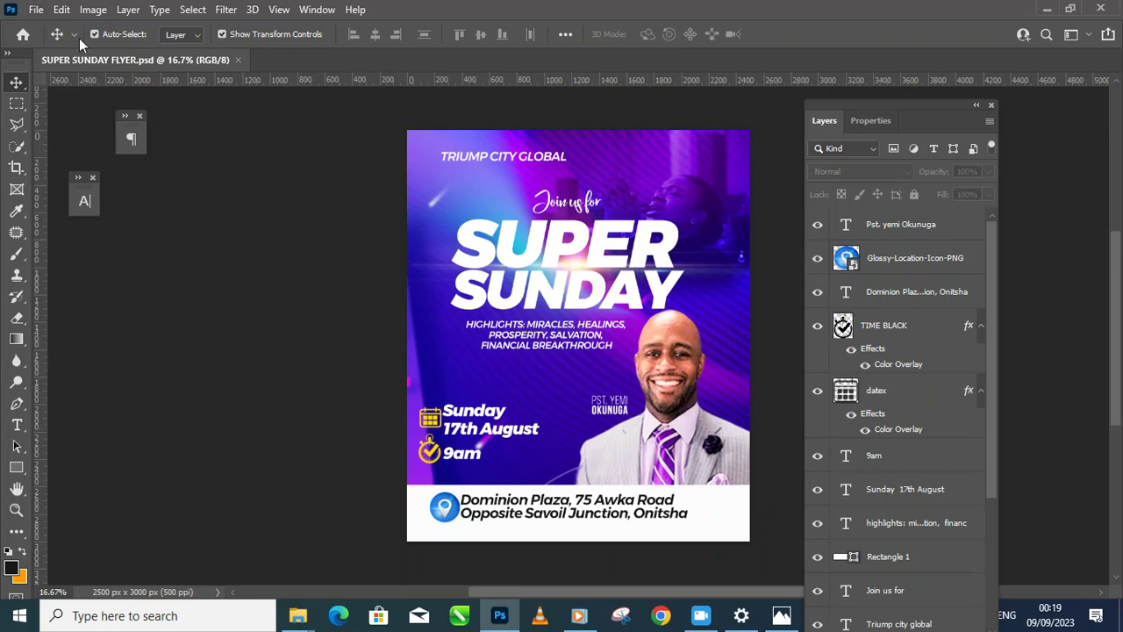
pyautogui.click(36, 9)
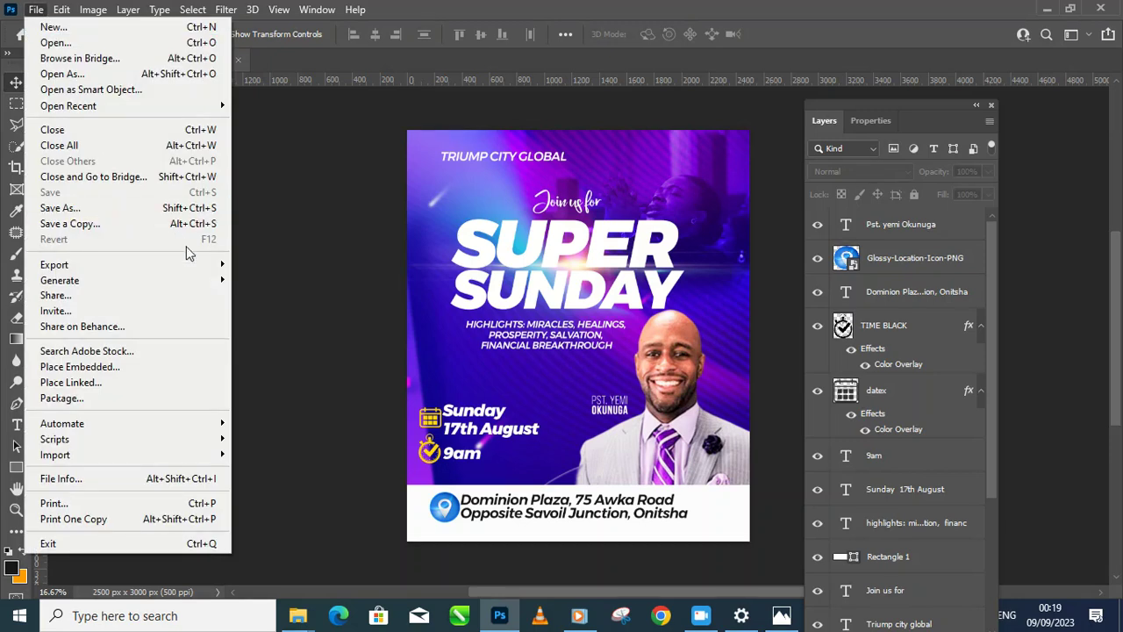
pyautogui.moveTo(213, 274)
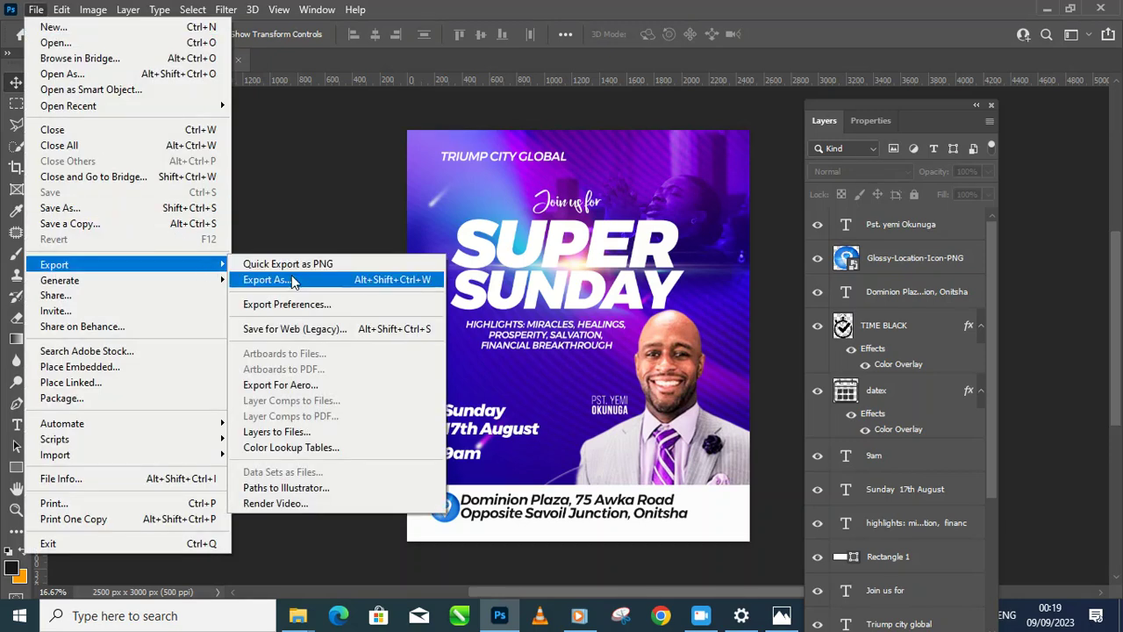
# Step: Export the flyer via Export As as a 100%-quality JPG named SUPER SUNDAY FLYER into TUTORIALS
pyautogui.click(294, 281)
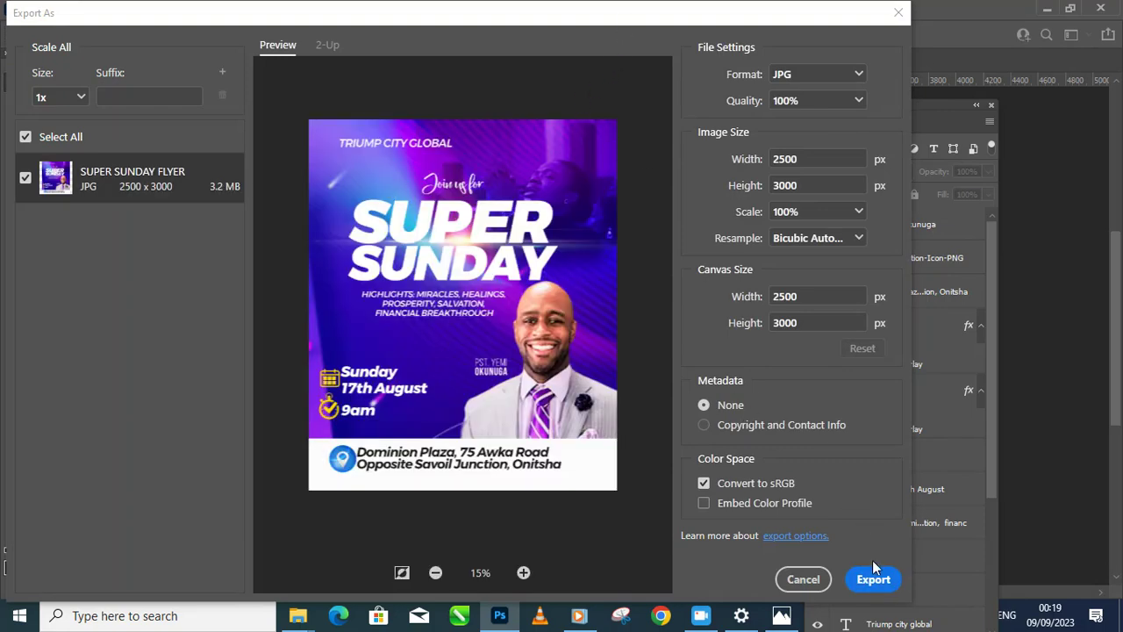
pyautogui.moveTo(559, 25); pyautogui.dragTo(273, 11)
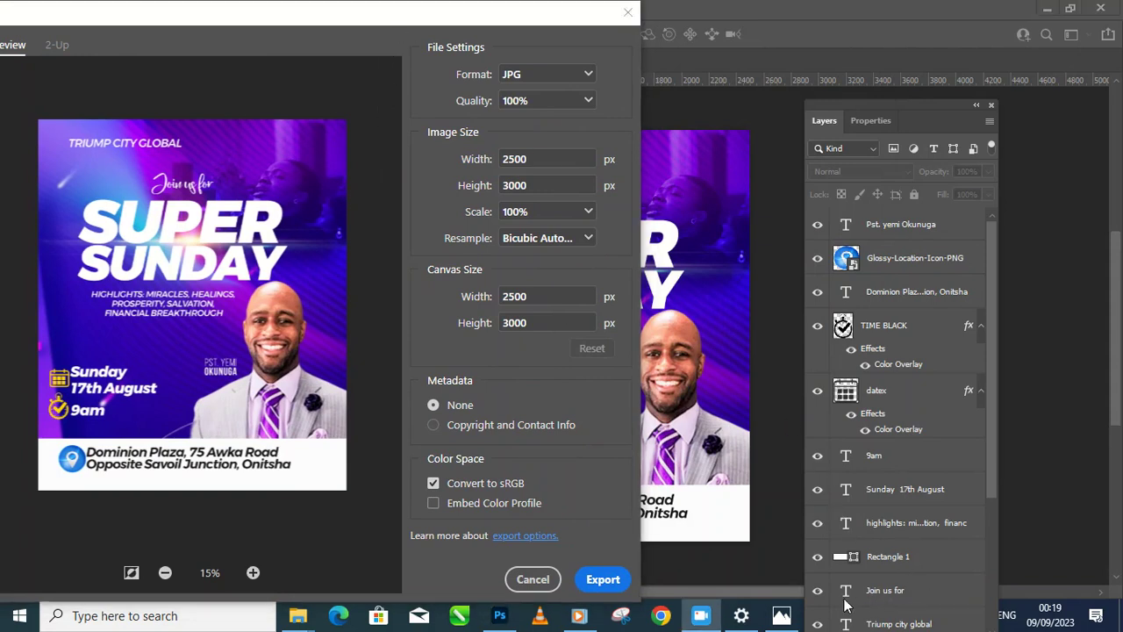
pyautogui.moveTo(385, 24); pyautogui.dragTo(462, 27)
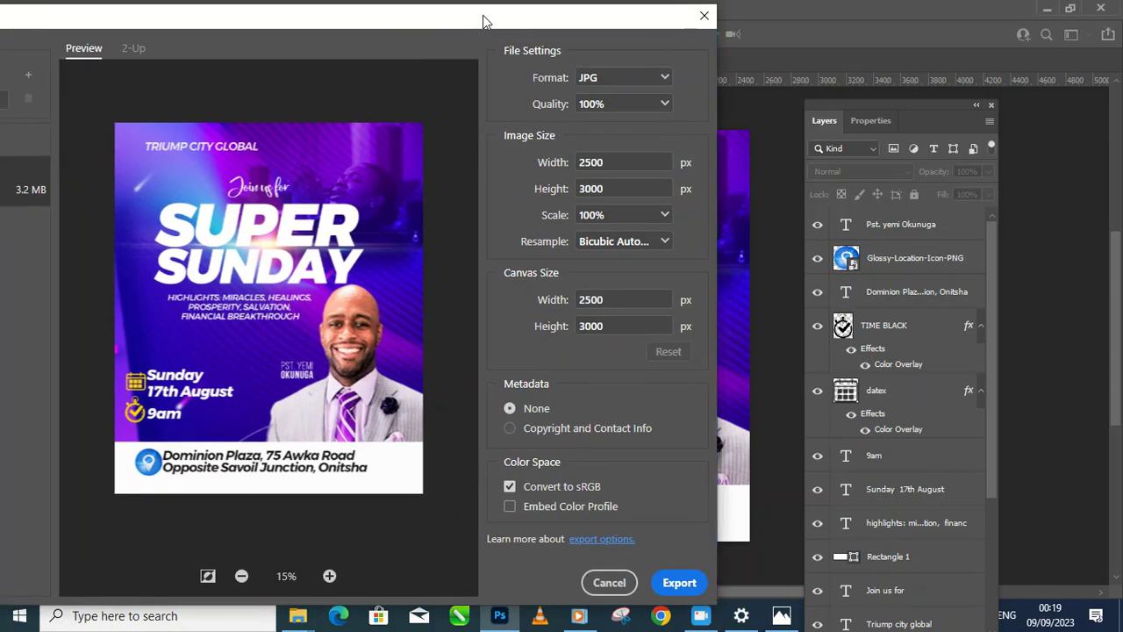
pyautogui.click(680, 584)
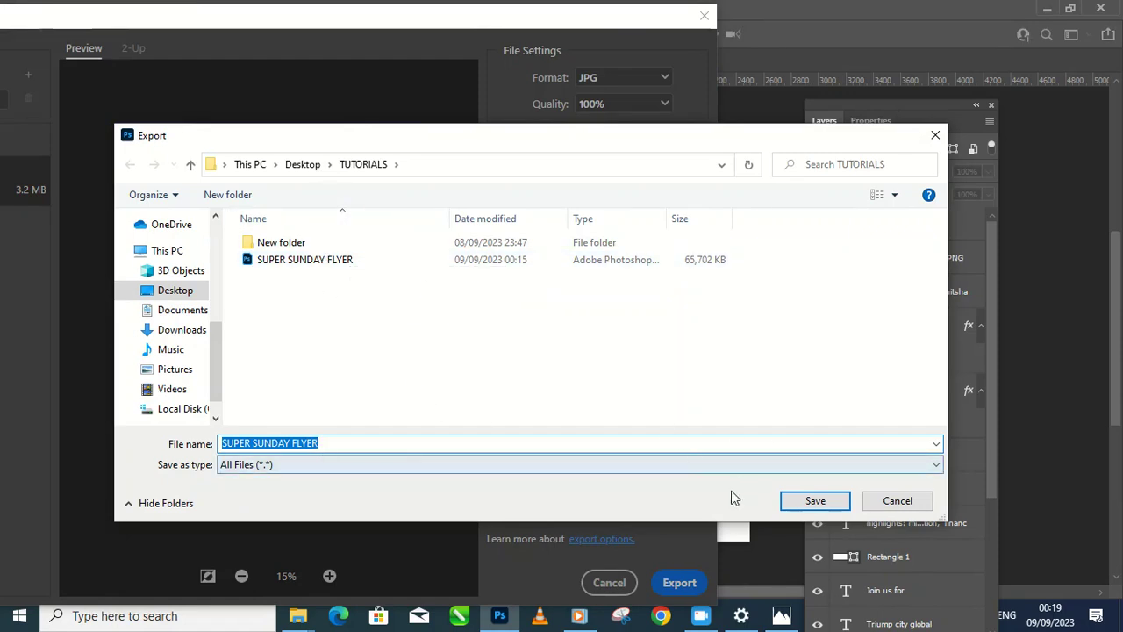
pyautogui.click(898, 500)
pyautogui.click(666, 79)
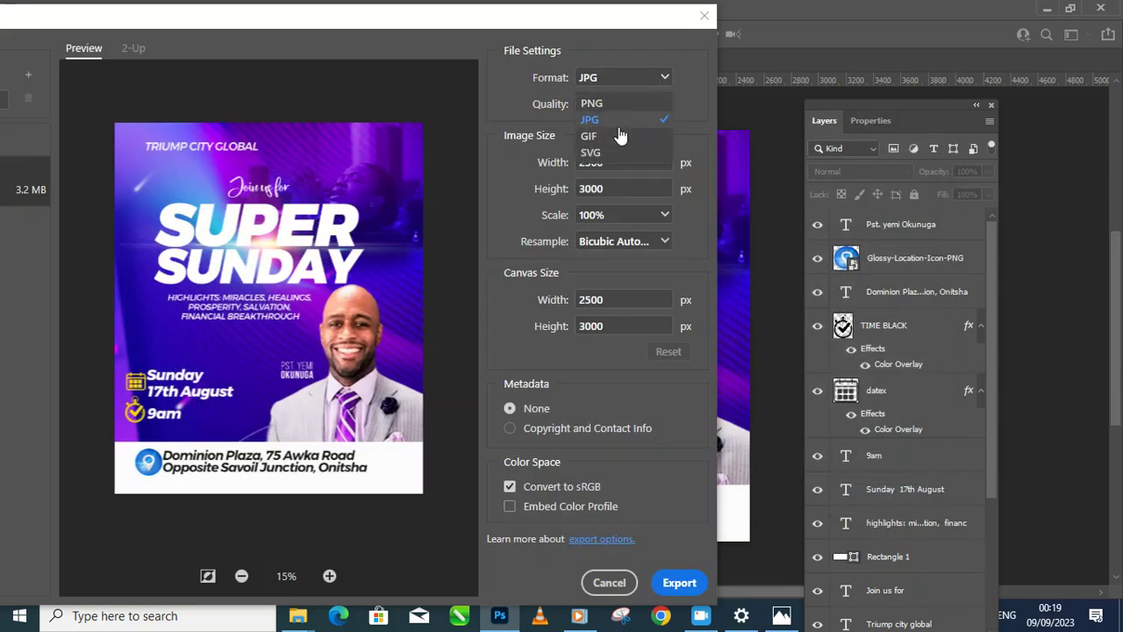
pyautogui.click(701, 100)
pyautogui.click(678, 584)
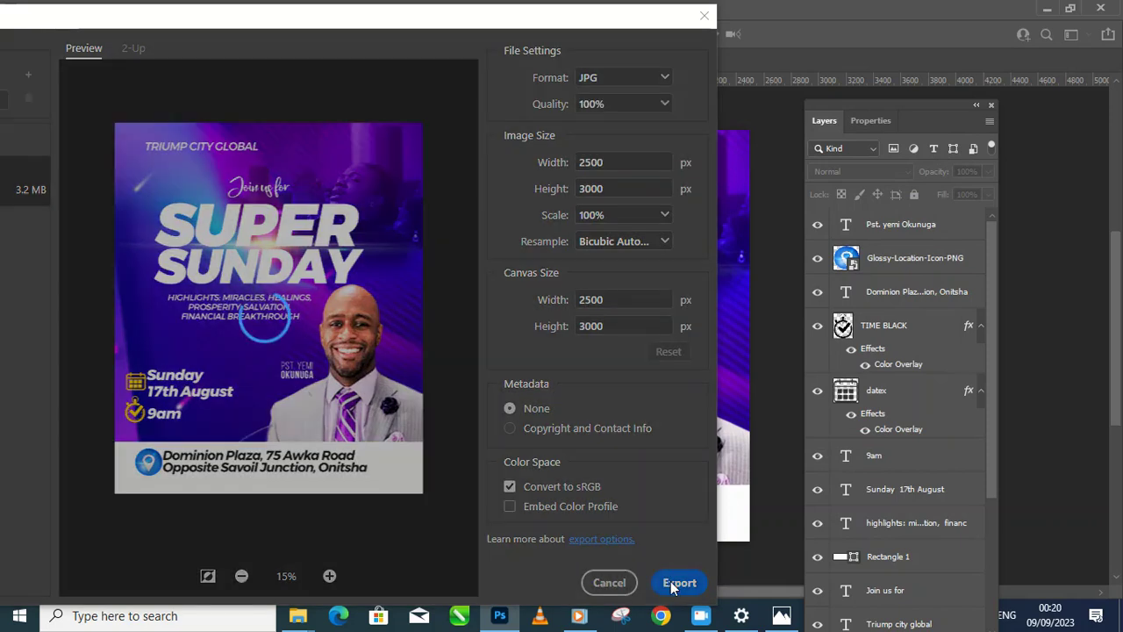
pyautogui.click(816, 501)
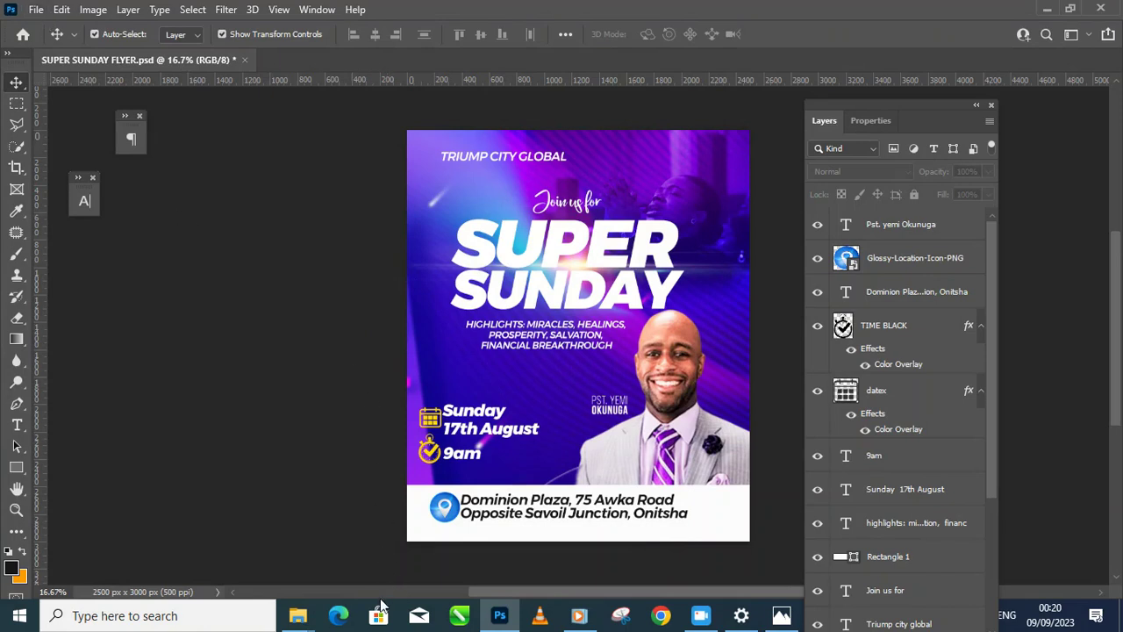
# Step: Dock the Layers panel back into the workspace and open the TUTORIALS folder window
pyautogui.moveTo(905, 101); pyautogui.dragTo(1025, 51)
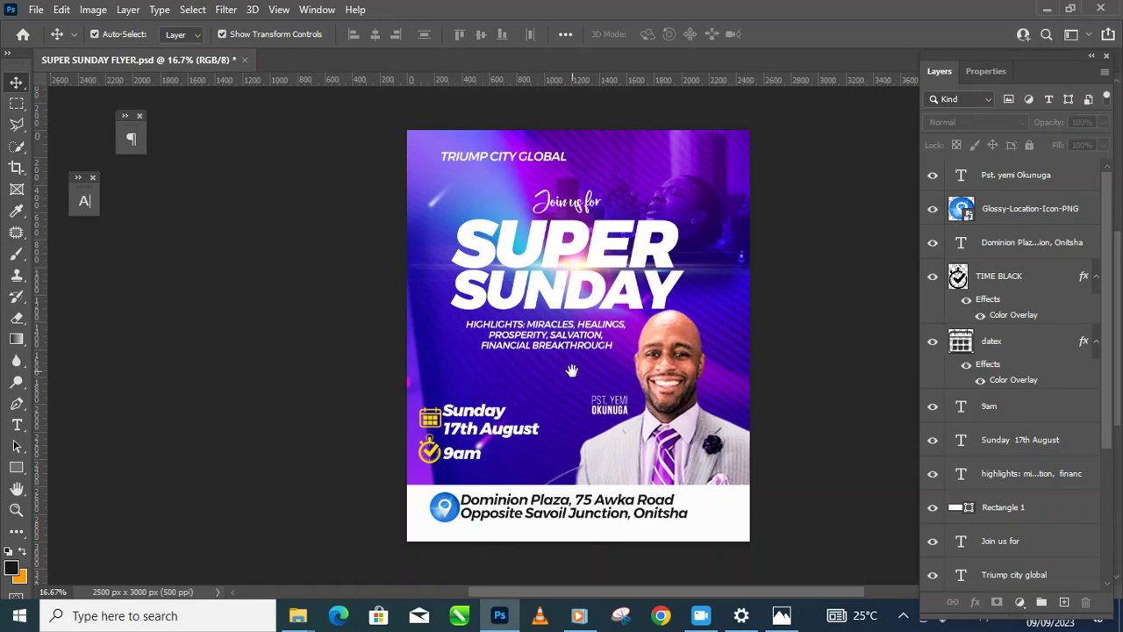
pyautogui.moveTo(297, 621)
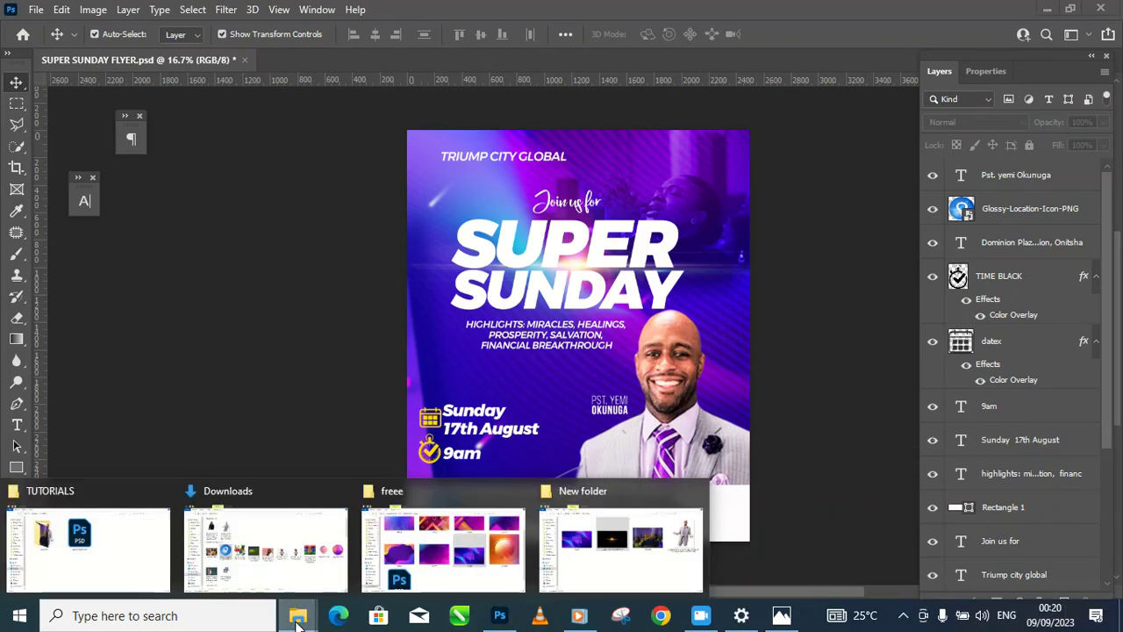
pyautogui.click(131, 552)
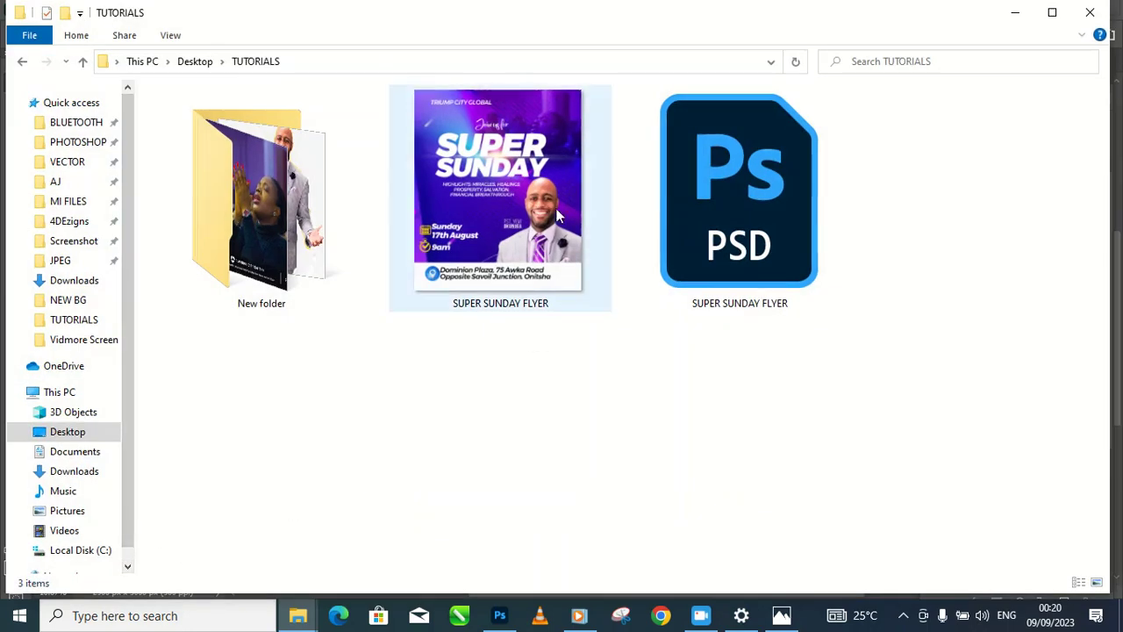
# Step: Open the exported SUPER SUNDAY FLYER JPG in Photos to review it, then close Photos
pyautogui.rightClick(605, 346)
pyautogui.moveTo(676, 357)
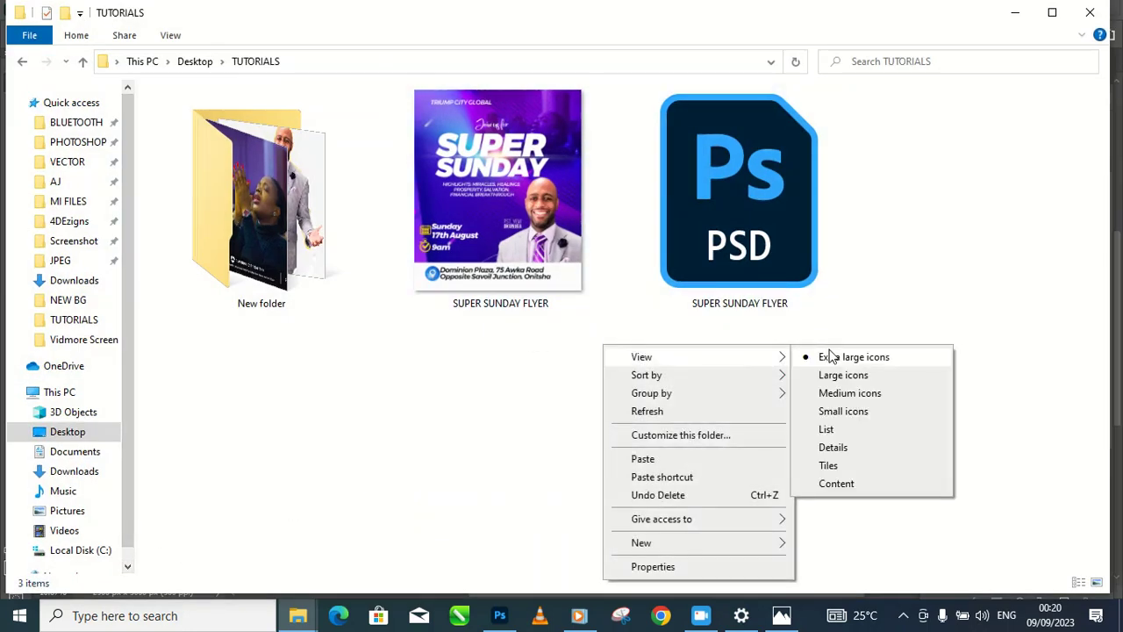
pyautogui.click(508, 237)
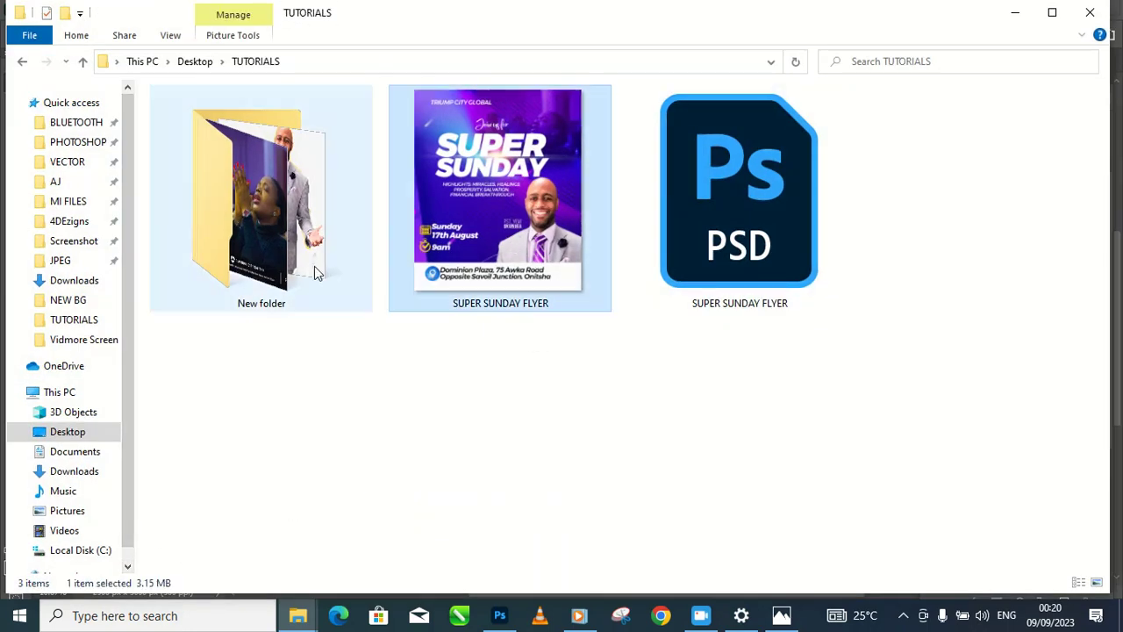
pyautogui.doubleClick(479, 291)
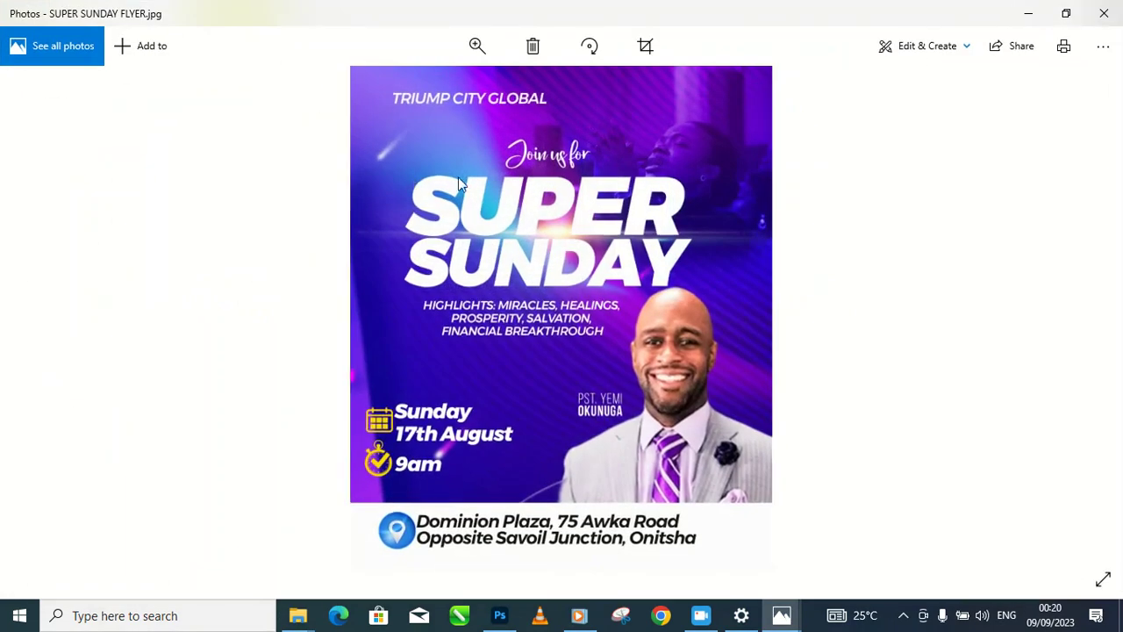
pyautogui.click(1104, 13)
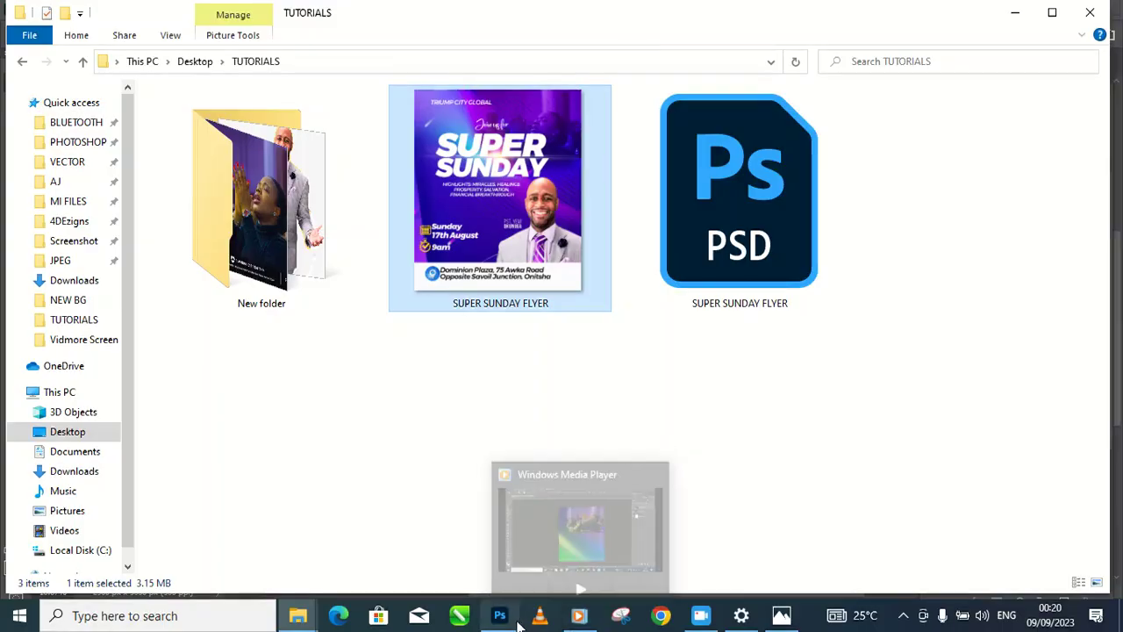
# Step: Switch back to Photoshop and zoom and pan around the finished flyer for a final review
pyautogui.click(499, 616)
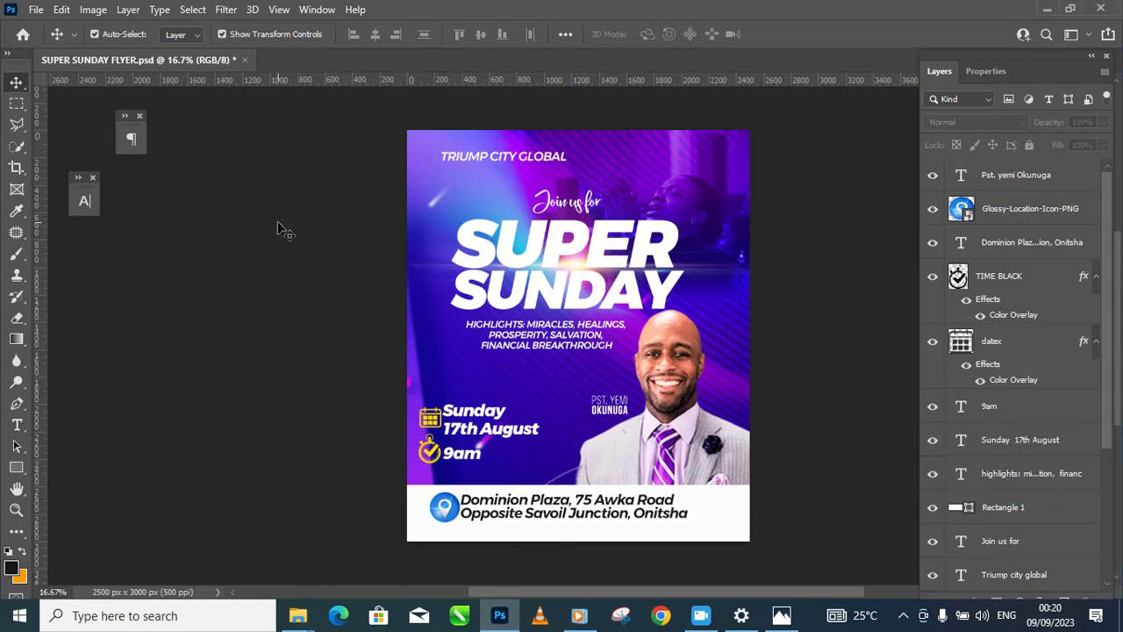
pyautogui.scroll(-1, 459, 247)
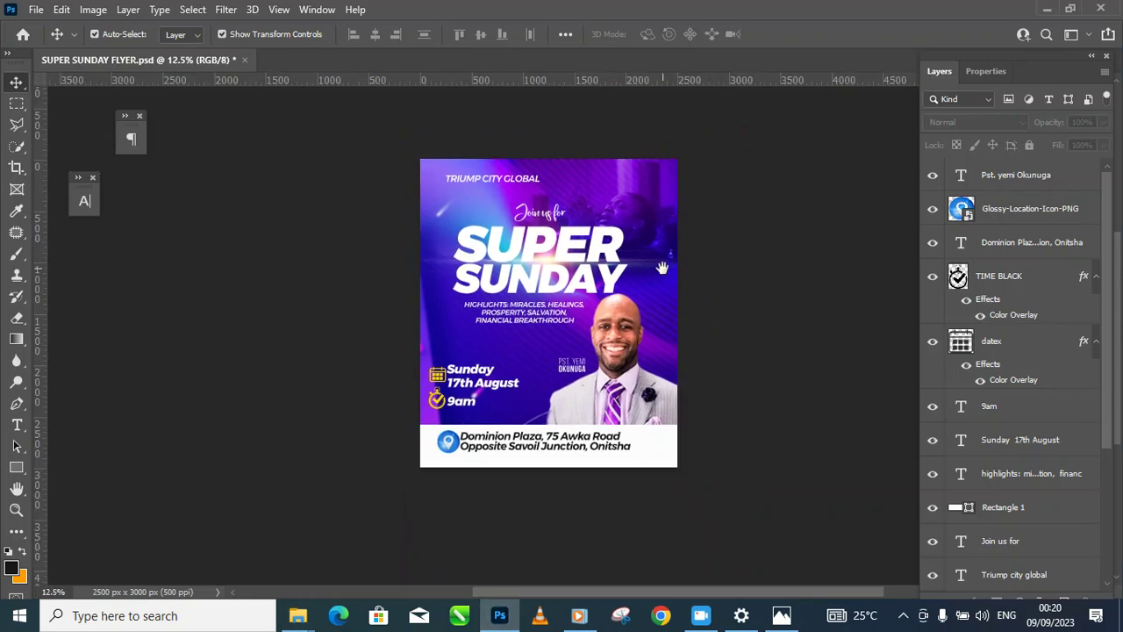
pyautogui.moveTo(662, 263); pyautogui.dragTo(626, 293)
pyautogui.keyDown('ctrl'); pyautogui.click(505, 342); pyautogui.keyUp('ctrl')
pyautogui.moveTo(504, 389); pyautogui.dragTo(522, 363)
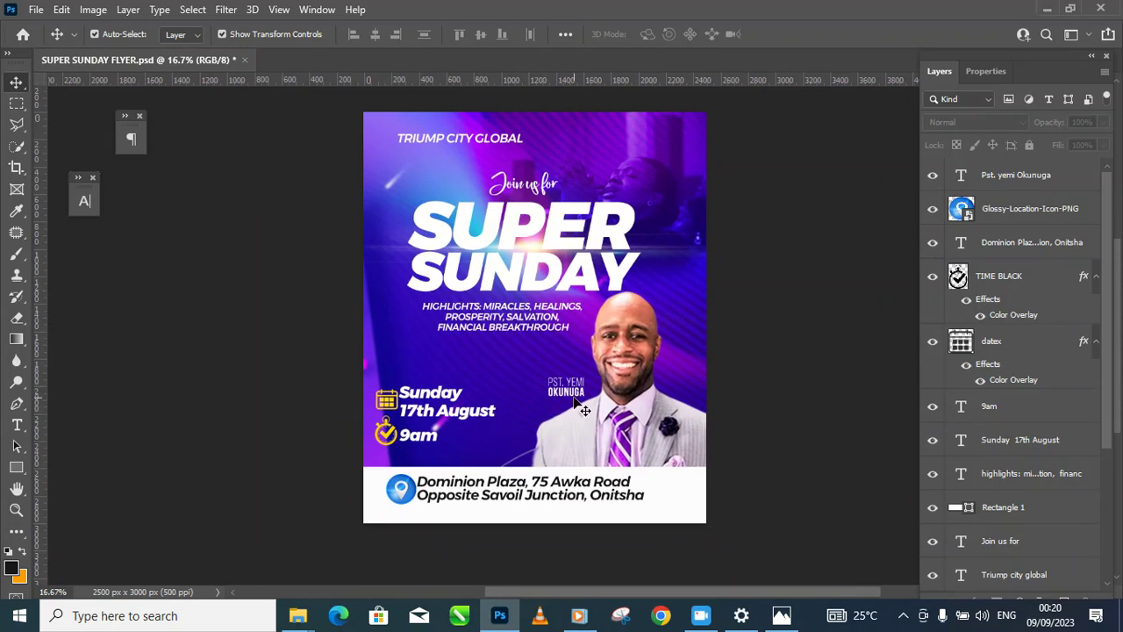
pyautogui.scroll(2, 582, 388)
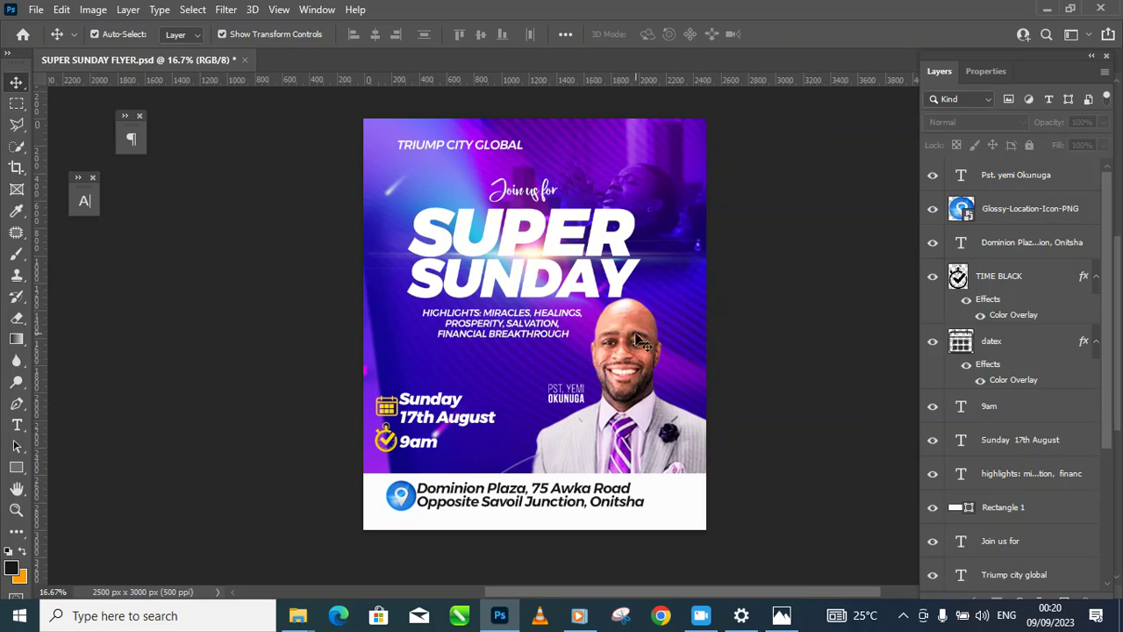
pyautogui.scroll(2, 642, 329)
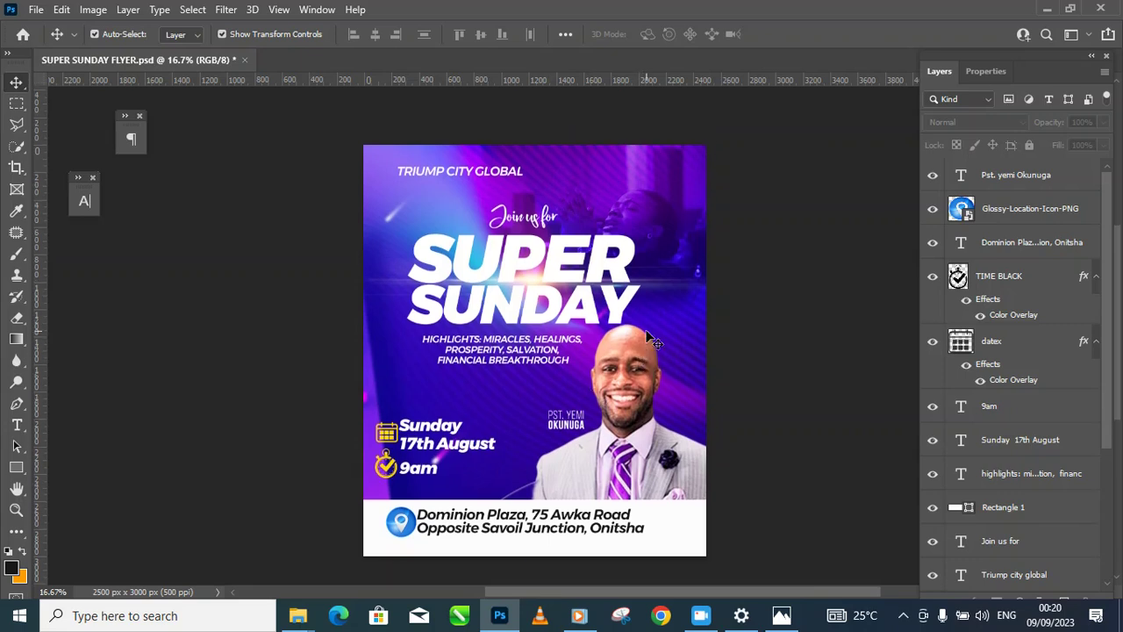
pyautogui.scroll(-4, 642, 329)
pyautogui.scroll(3, 639, 332)
pyautogui.scroll(-2, 639, 341)
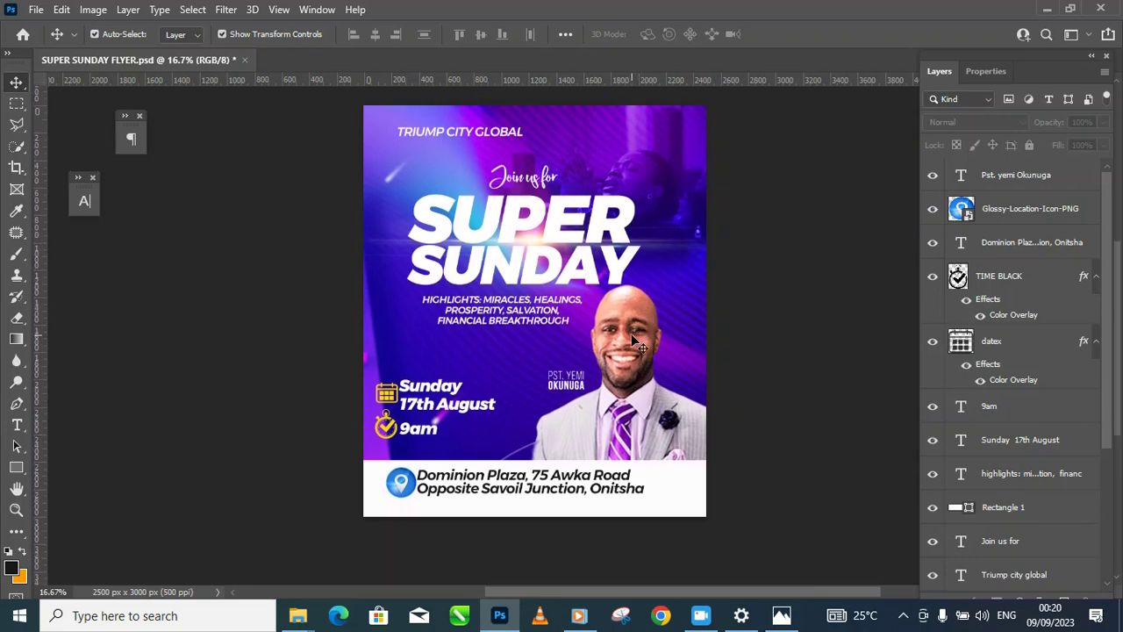